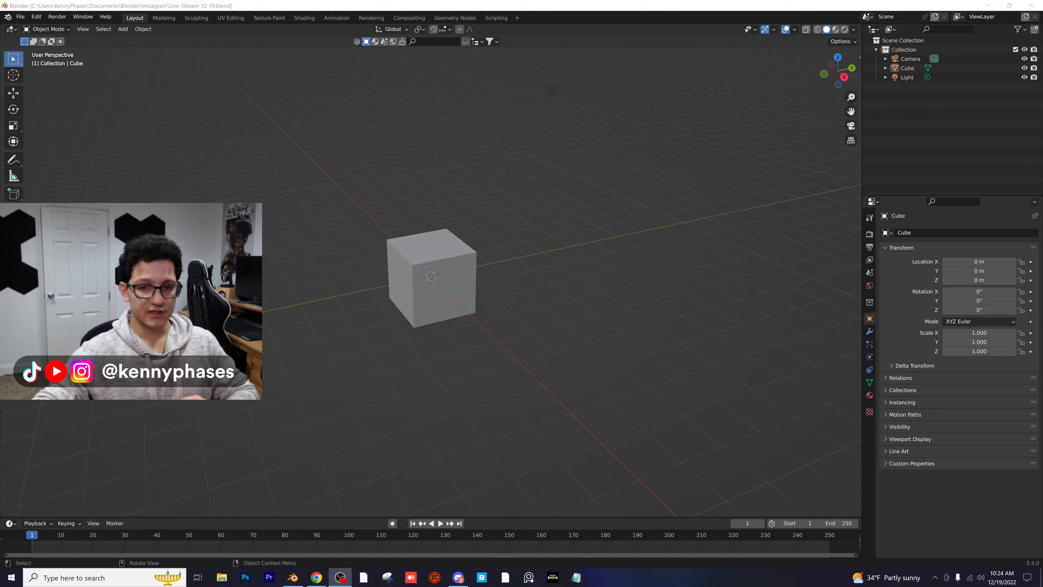
Delete the default light and the default cube, leaving only the camera in the scene
click(512, 158)
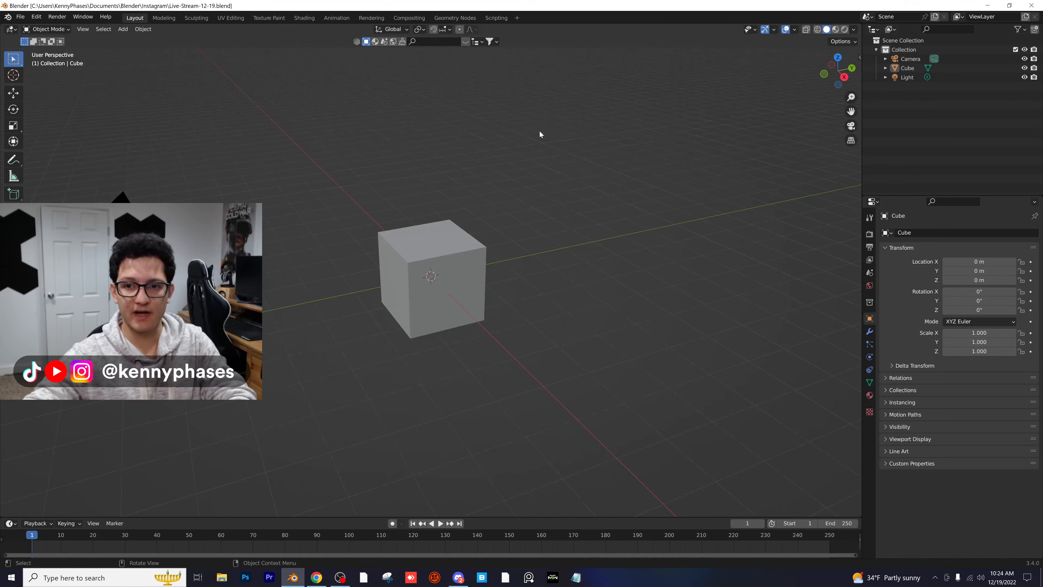
shift+middle_drag(569, 135, 560, 206)
click(583, 153)
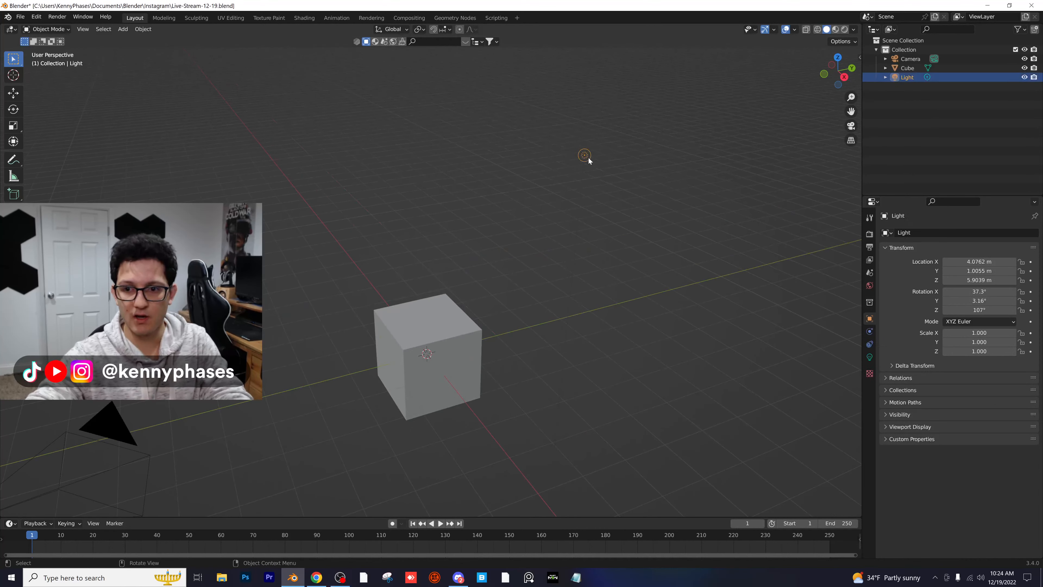
key(x)
click(587, 157)
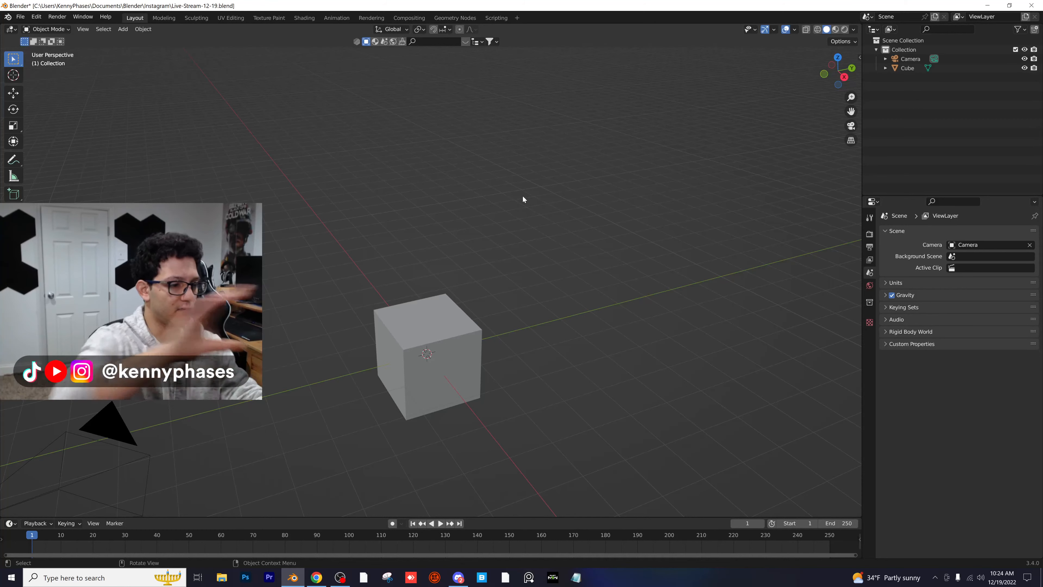
click(461, 313)
key(Delete)
scroll(416, 257, down, 2)
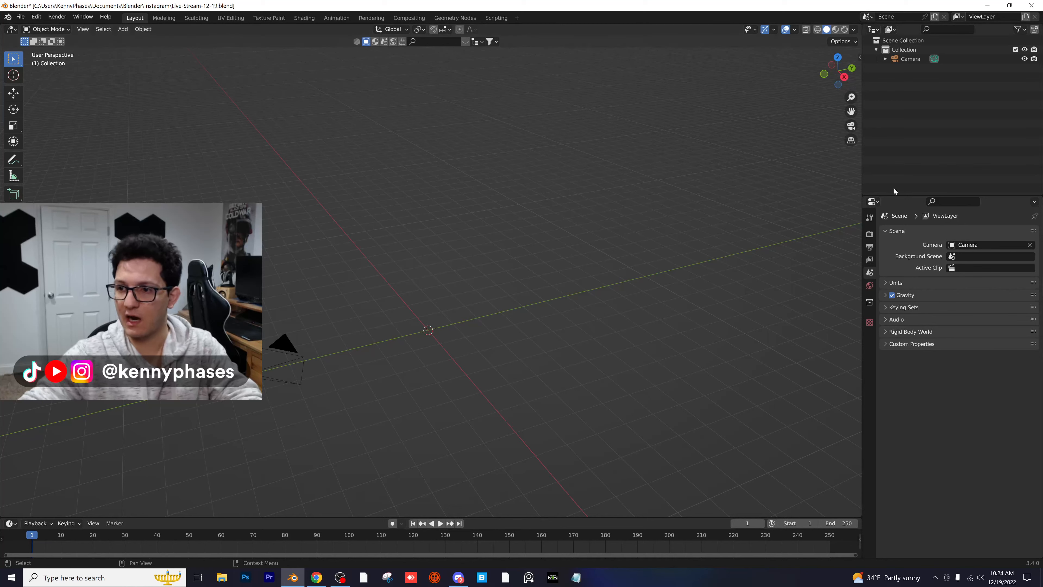
Show the camera's transform values and set its X, Y and Z location and rotation all to 0
click(907, 60)
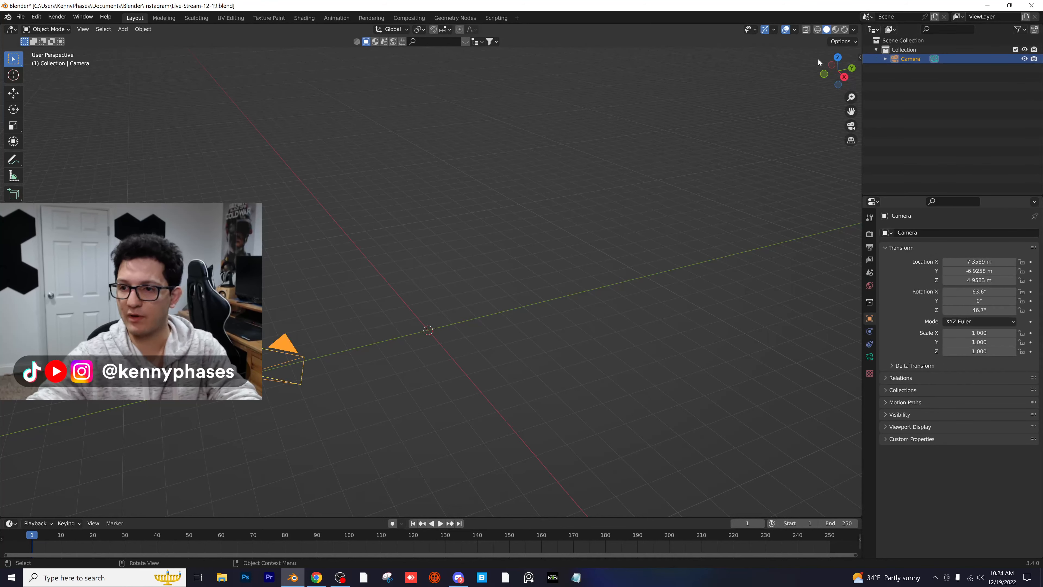
click(757, 101)
key(n)
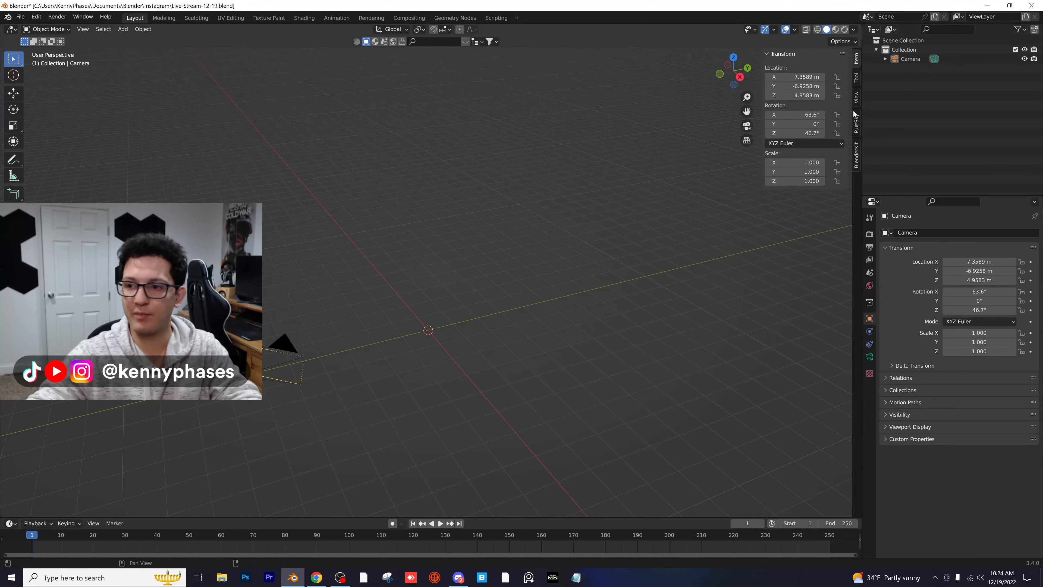
click(909, 58)
click(792, 75)
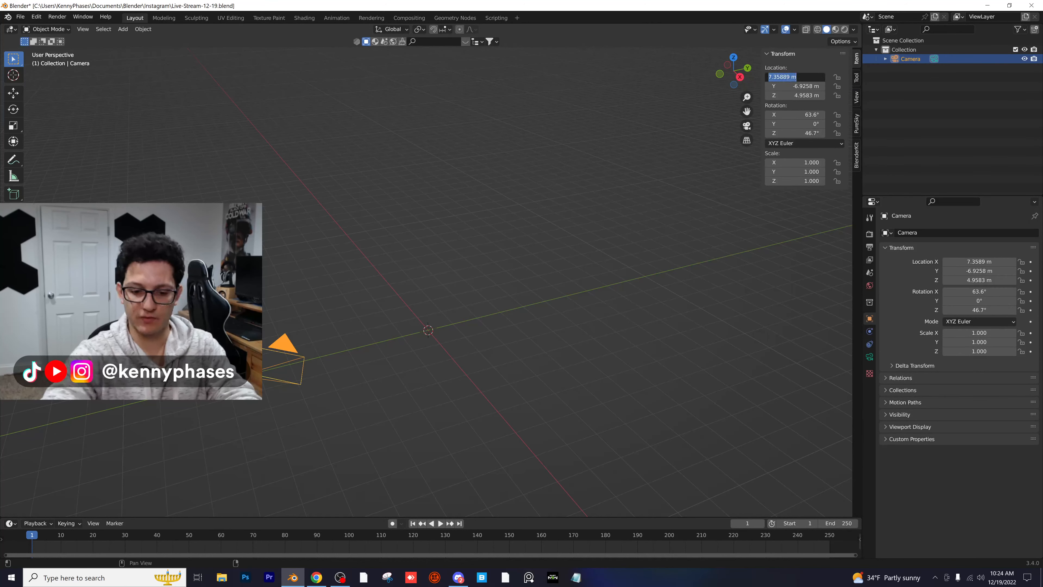
text(0)
key(Tab)
text(0)
key(Tab)
text(0)
key(Tab)
text(0)
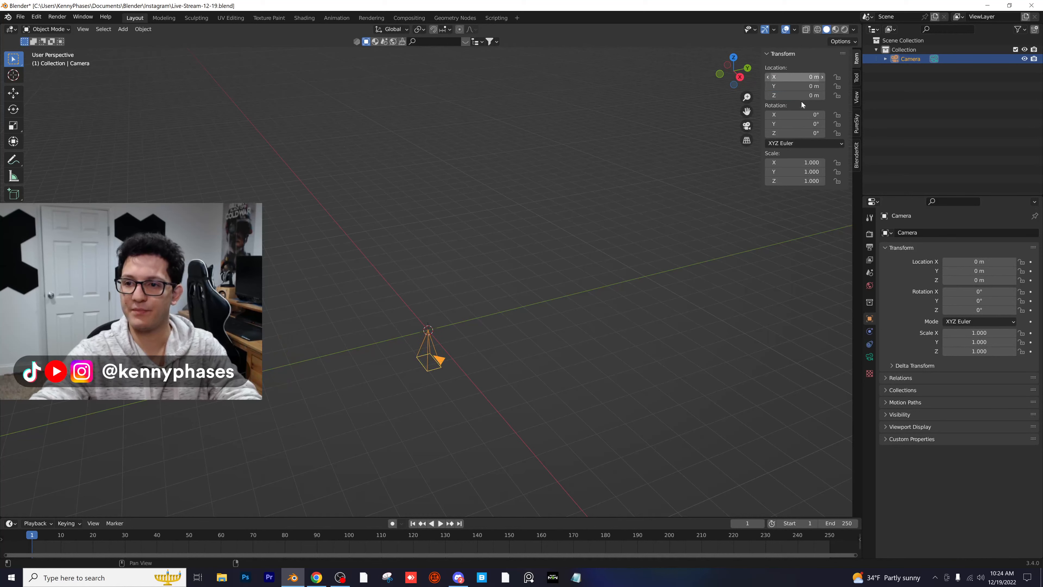
Set the camera's X rotation to 90°
drag(789, 111, 797, 111)
click(789, 110)
text(90)
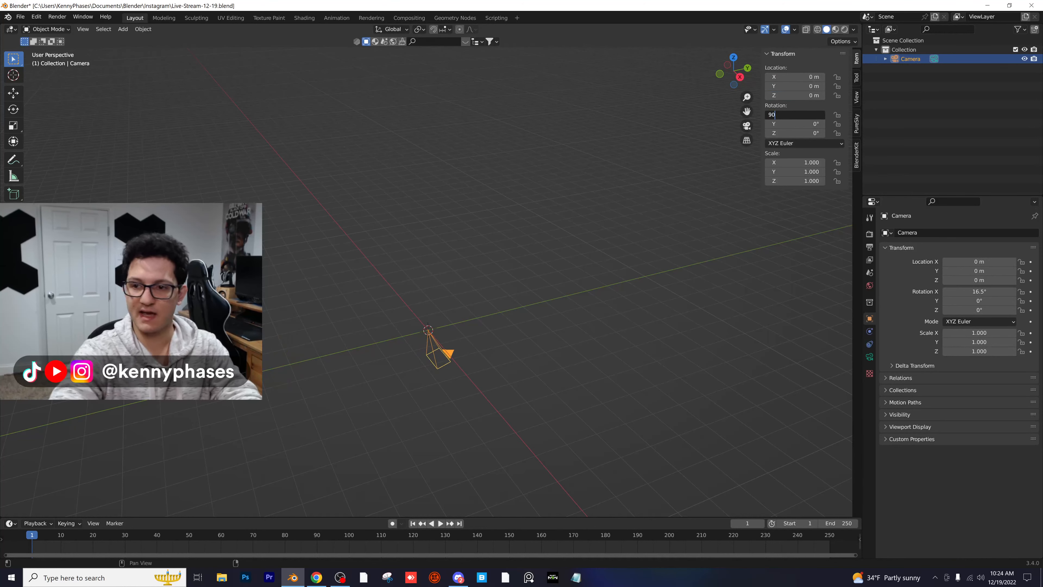
key(Return)
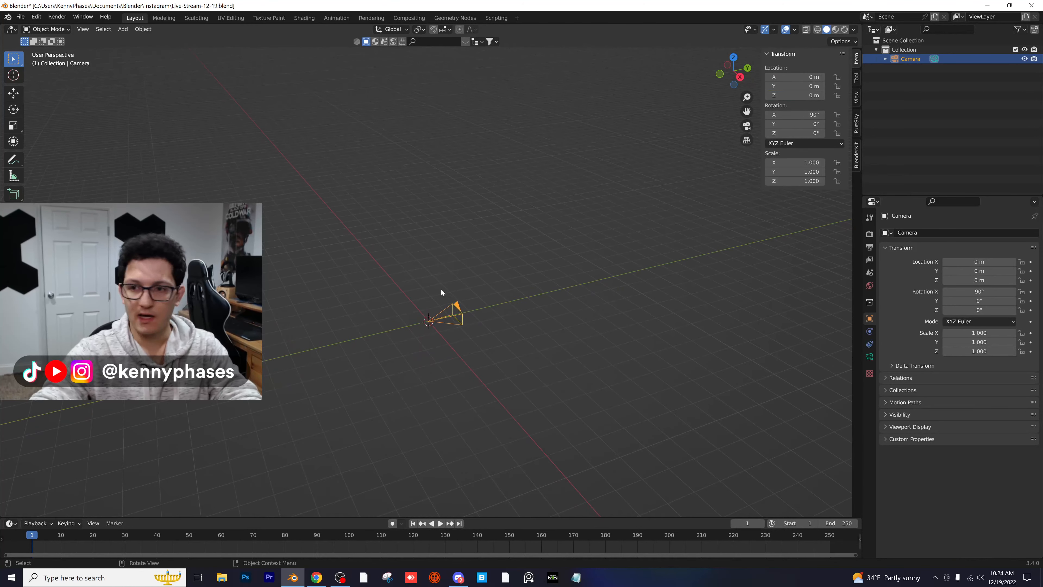
Move the camera back along the Y axis to about -9.3 m, deselect it and save the file
key(g)
key(y)
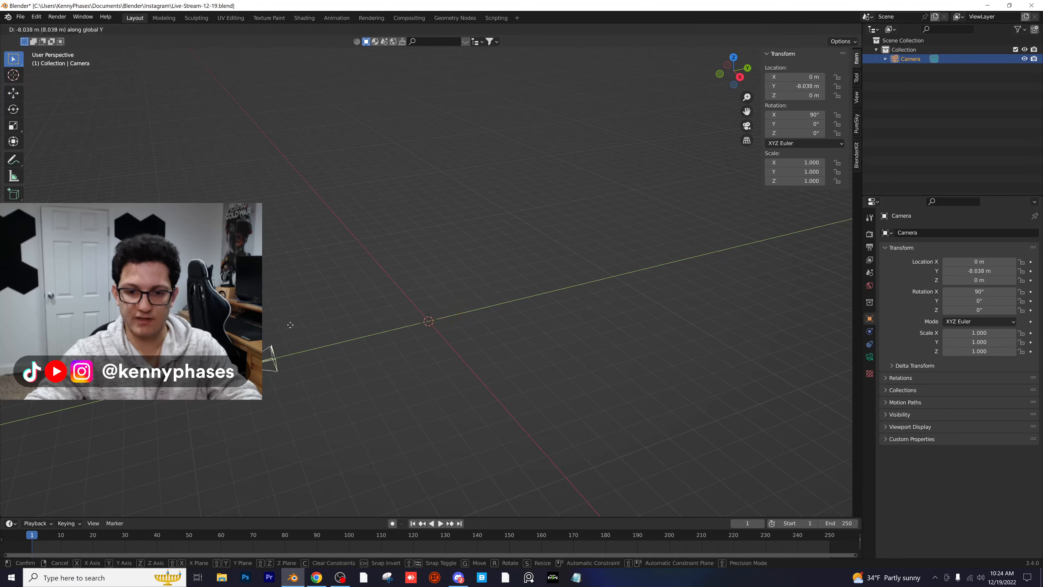
click(273, 331)
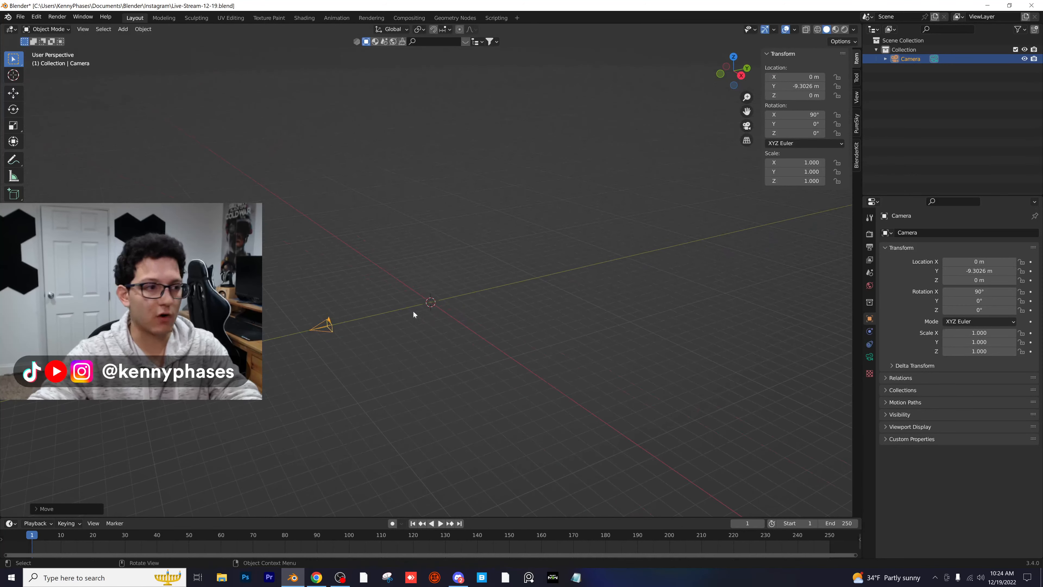
middle_drag(413, 311, 328, 325)
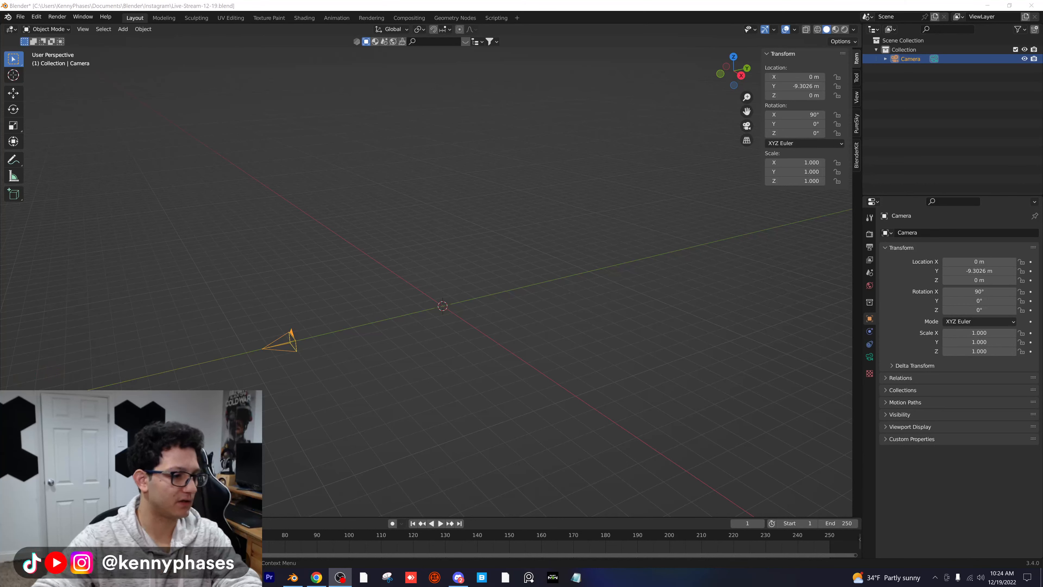
click(320, 285)
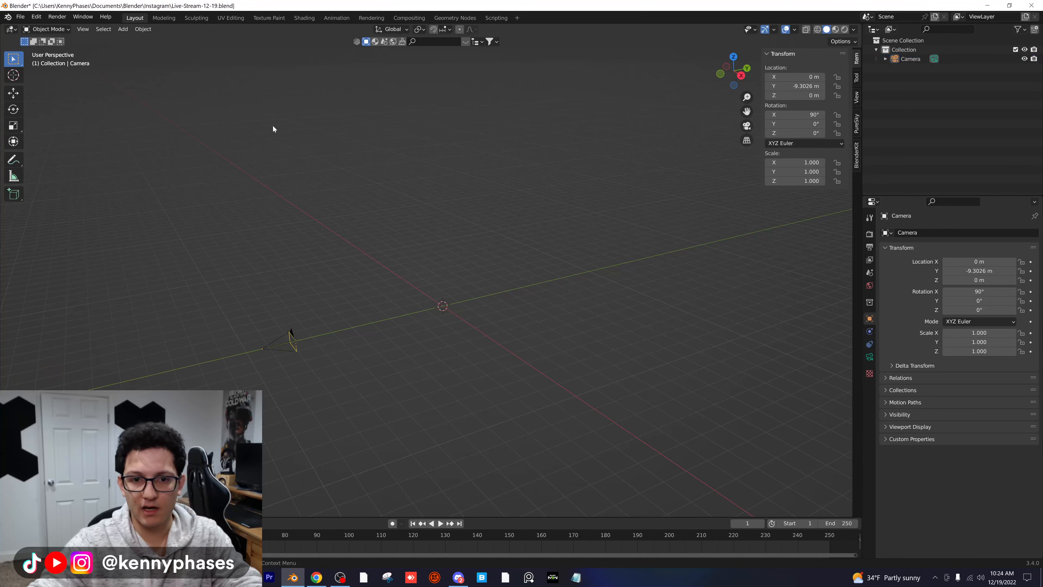
key(ctrl+s)
Add a plane at the origin and scale it up to a floor about 42.6 m wide
click(122, 28)
mouse_move(156, 40)
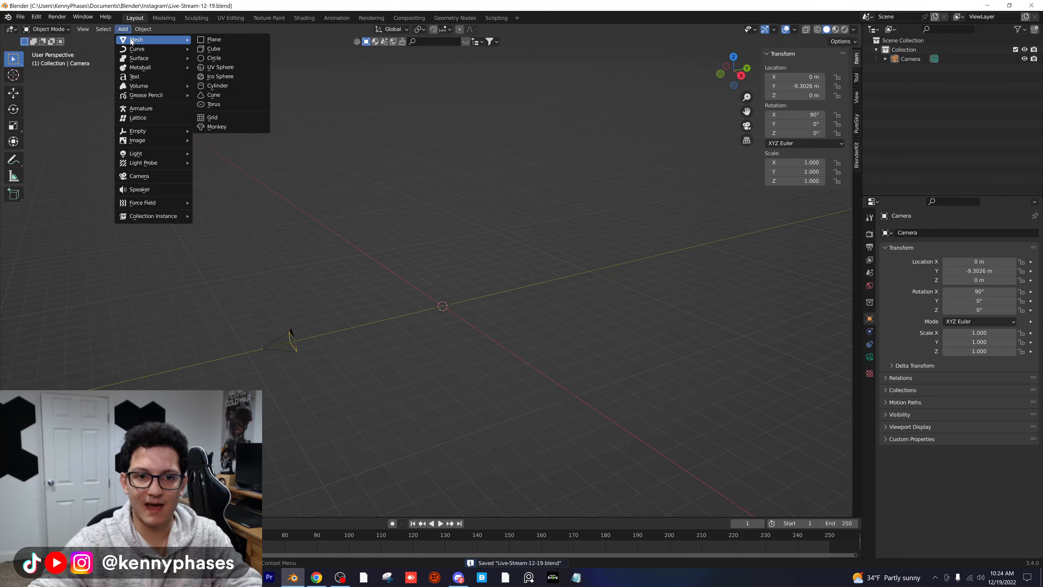
click(247, 39)
key(s)
click(521, 272)
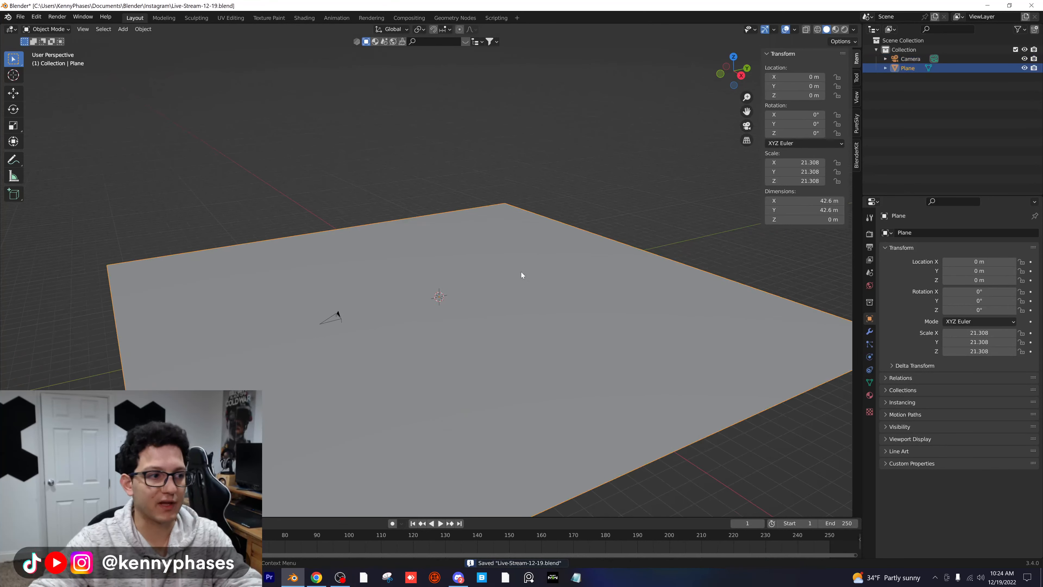
middle_drag(520, 271, 487, 281)
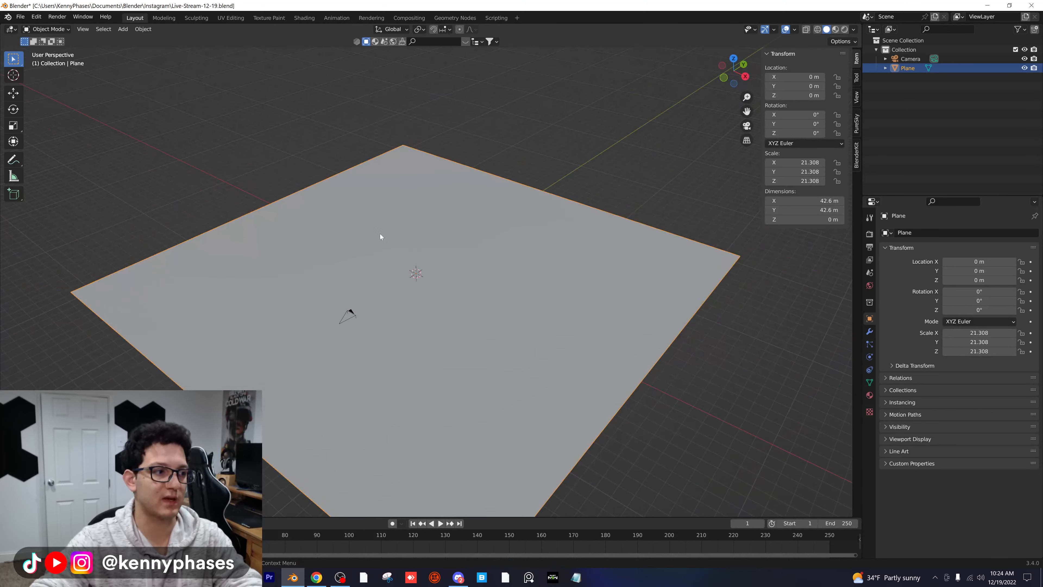
middle_drag(380, 234, 421, 259)
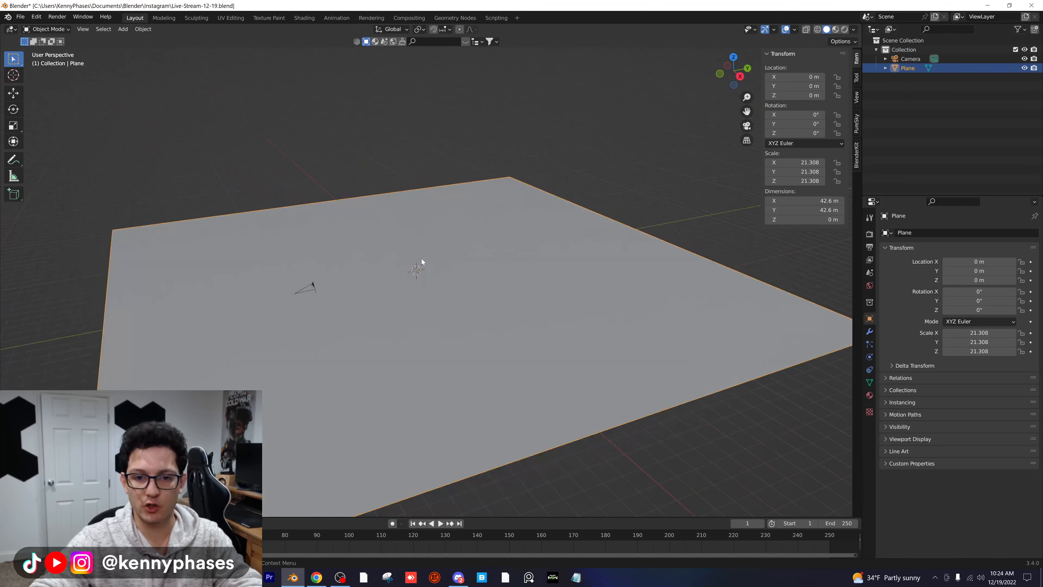
Raise the camera along the Z axis to a height of about 2.2 m above the plane
click(314, 289)
key(g)
key(z)
click(397, 240)
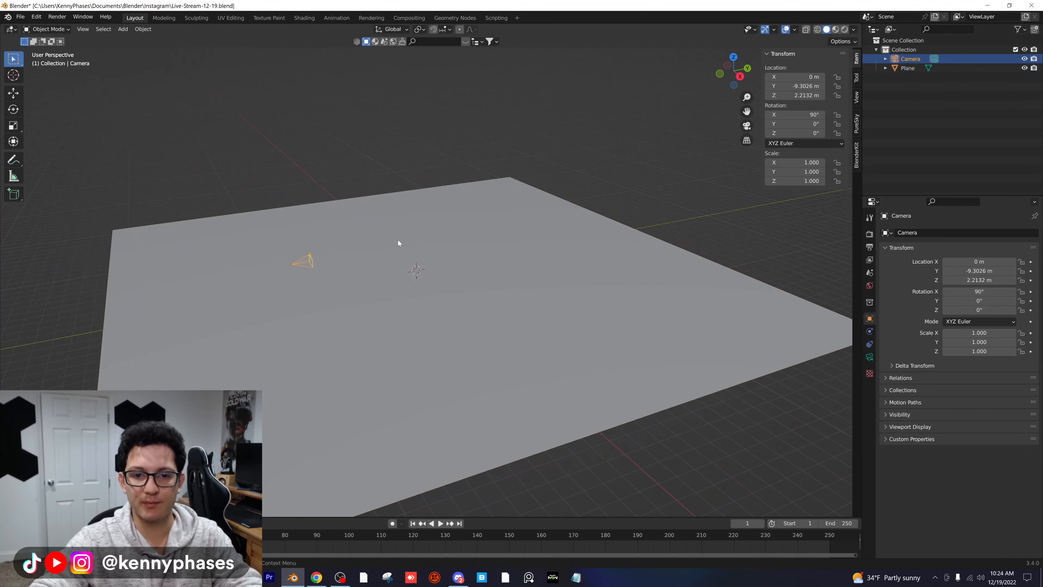
Set the render engine to Cycles and choose its render device
click(869, 233)
click(969, 233)
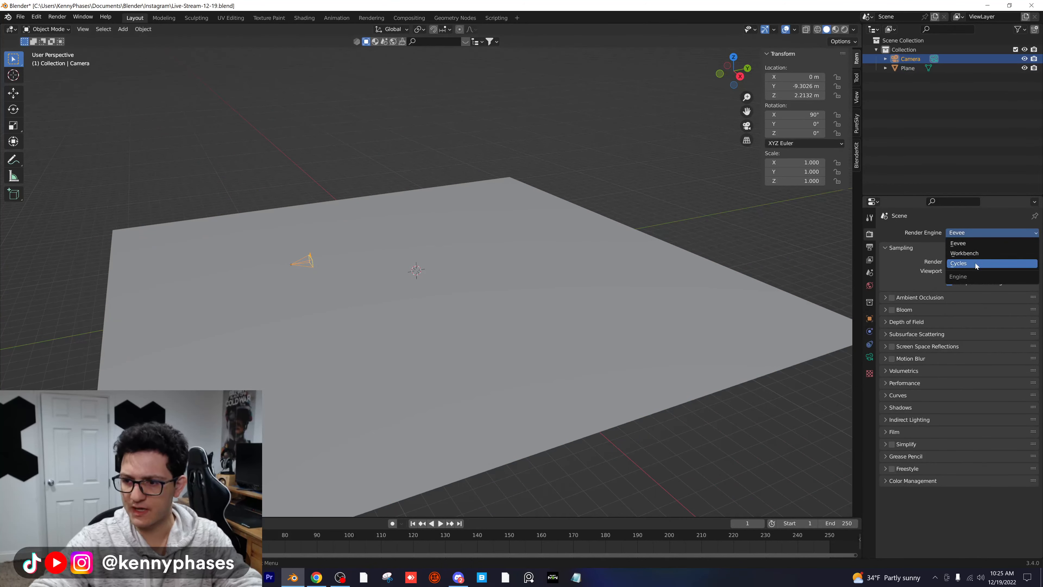
click(960, 265)
click(986, 255)
click(986, 276)
Set the world background color to an Environment Texture and load sunrise.exr from the HDRIs folder
click(869, 285)
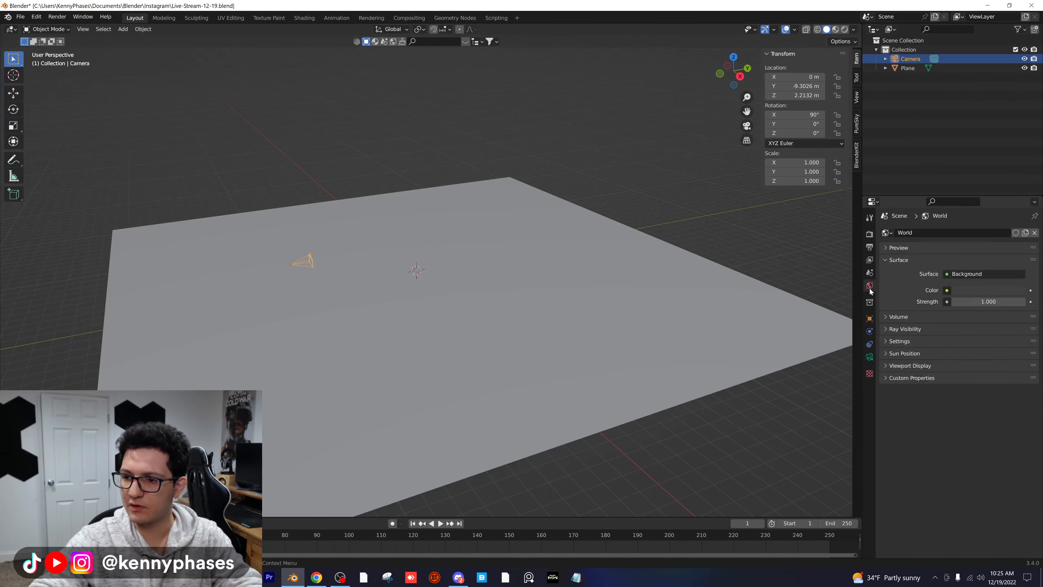
click(946, 290)
click(746, 332)
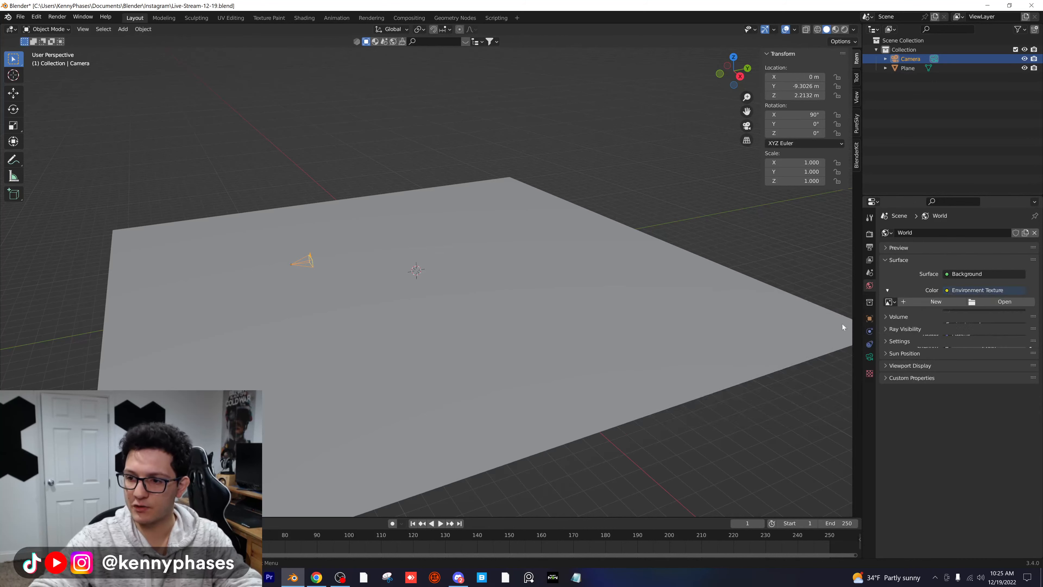
click(1005, 303)
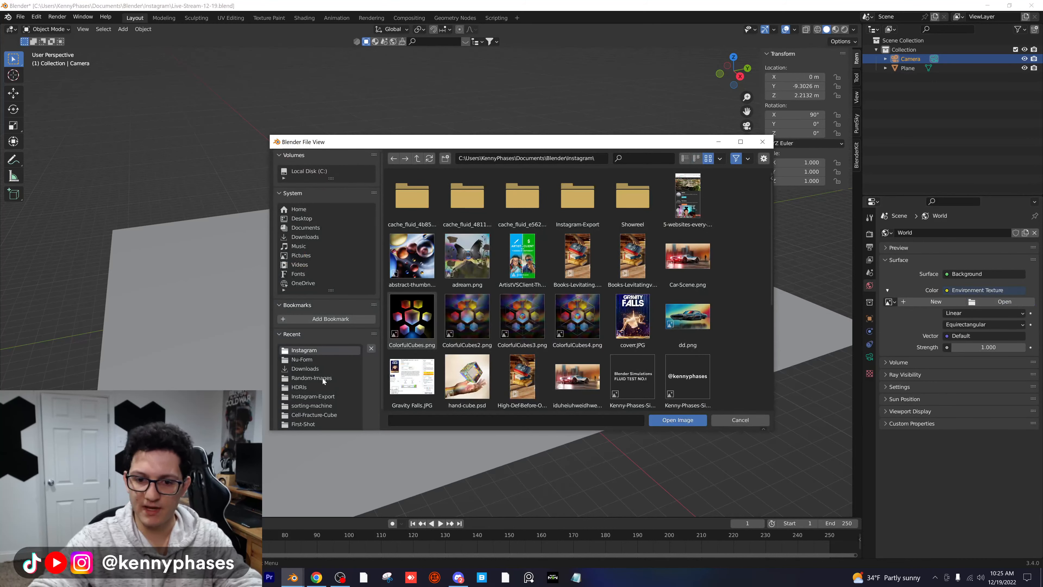
click(314, 388)
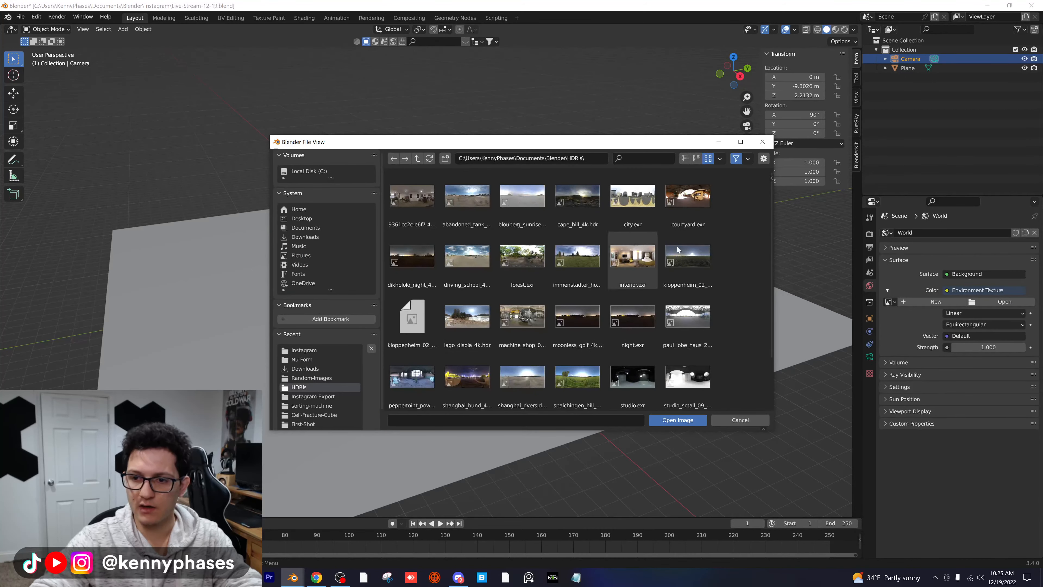
scroll(519, 226, down, 3)
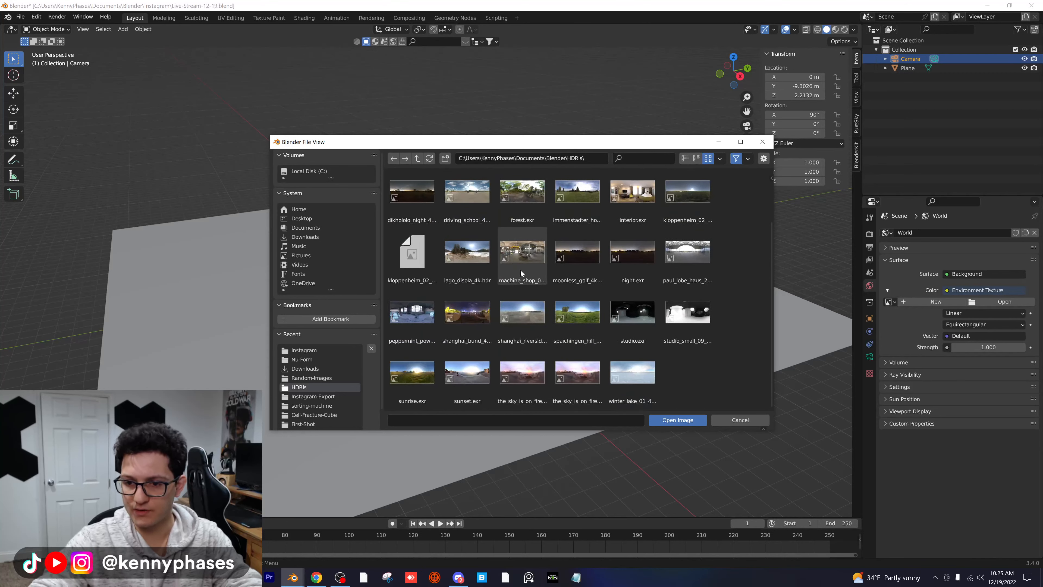
double_click(422, 374)
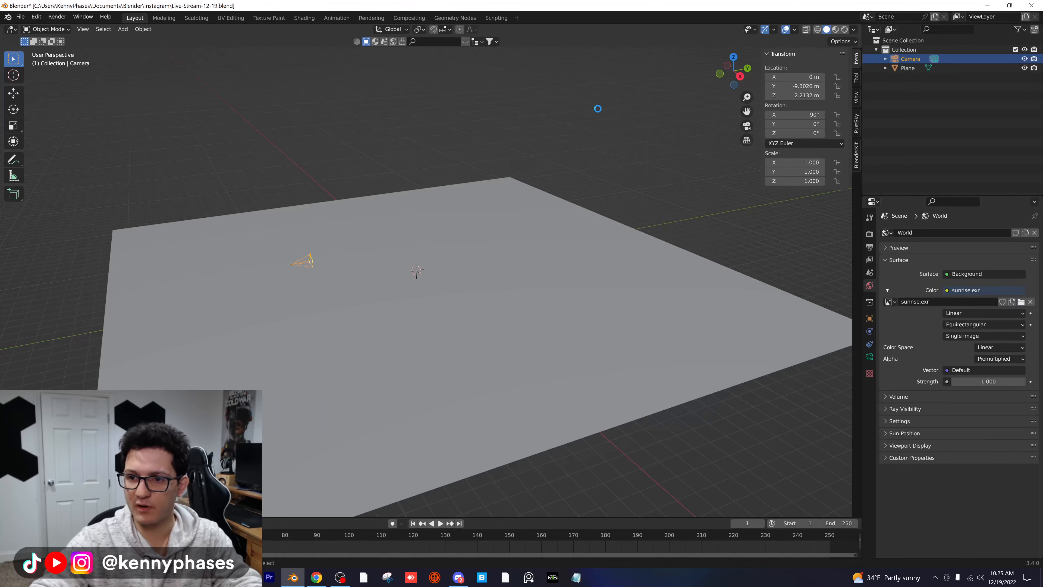
Save the file and switch the 3D viewport to rendered shading
key(ctrl+s)
click(844, 30)
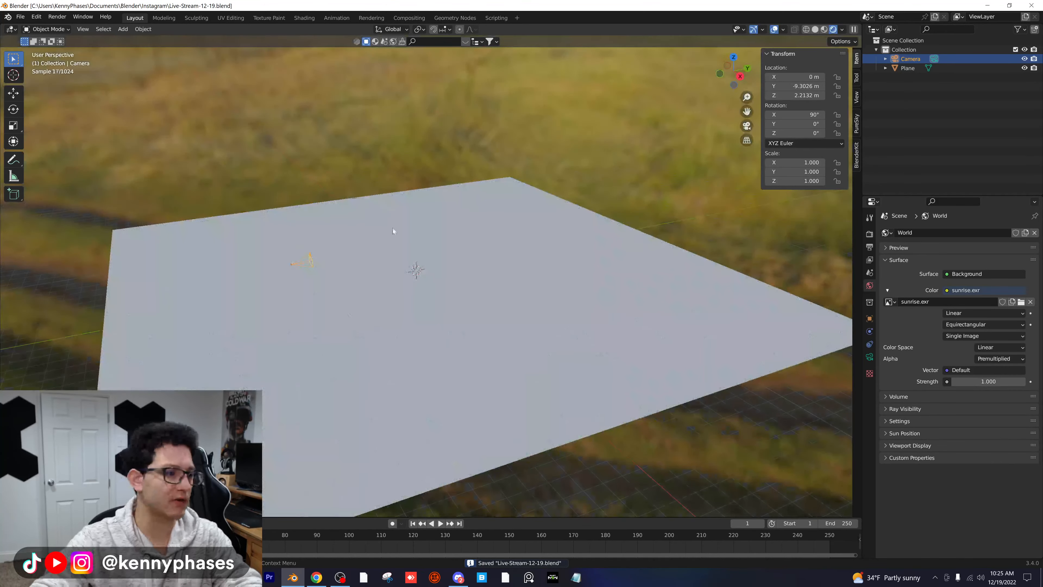
mouse_move(392, 228)
middle_down()
mouse_move(473, 212)
mouse_move(403, 224)
mouse_move(481, 221)
mouse_move(318, 231)
mouse_move(512, 270)
mouse_move(454, 271)
middle_up()
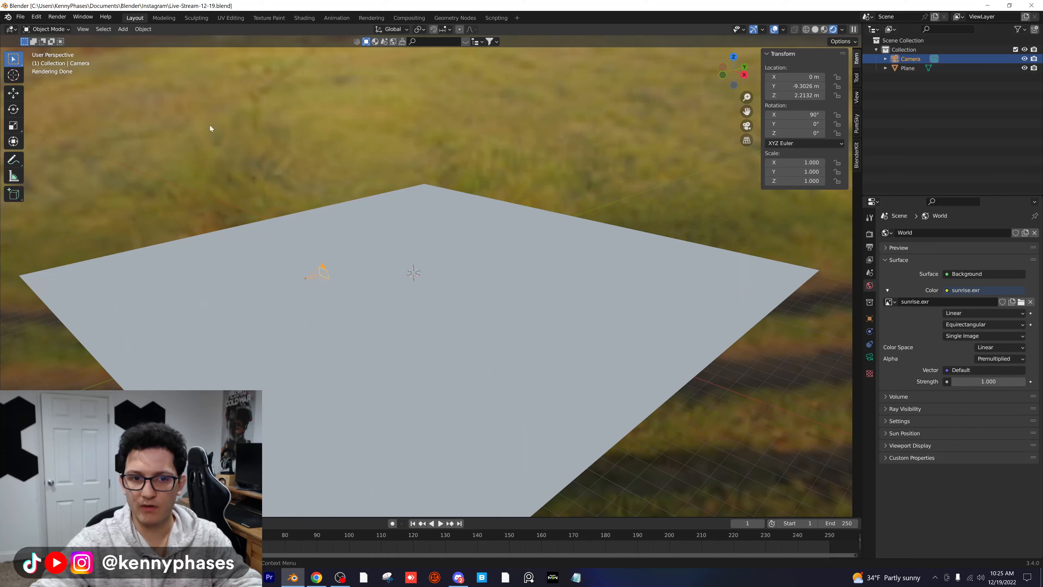
Add a UV sphere at the center of the plane
click(122, 31)
mouse_move(156, 40)
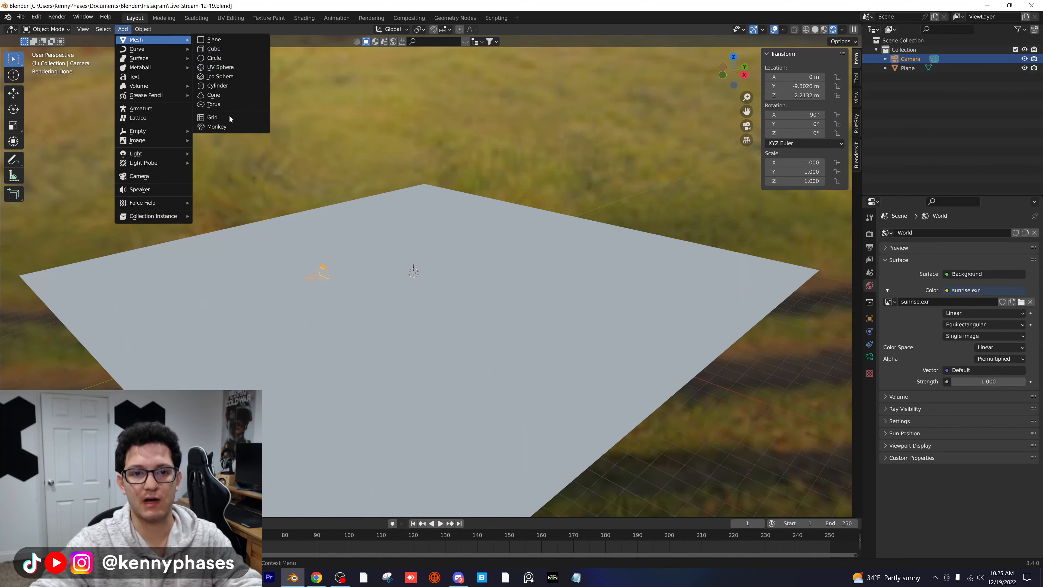
click(235, 71)
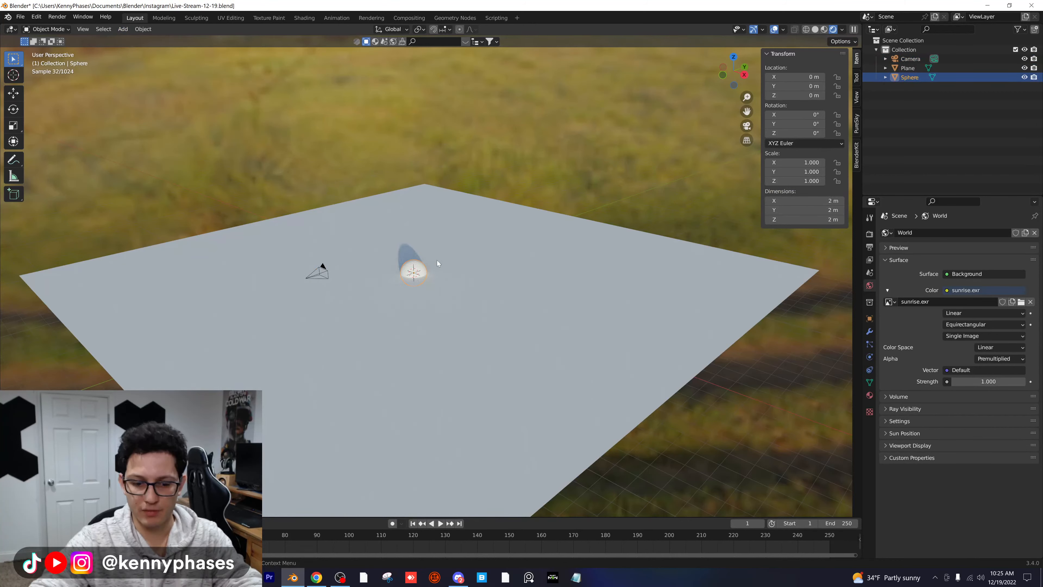
Look through the camera, raise the sphere along Z to about 2.19 m, and save the file
key(KP_0)
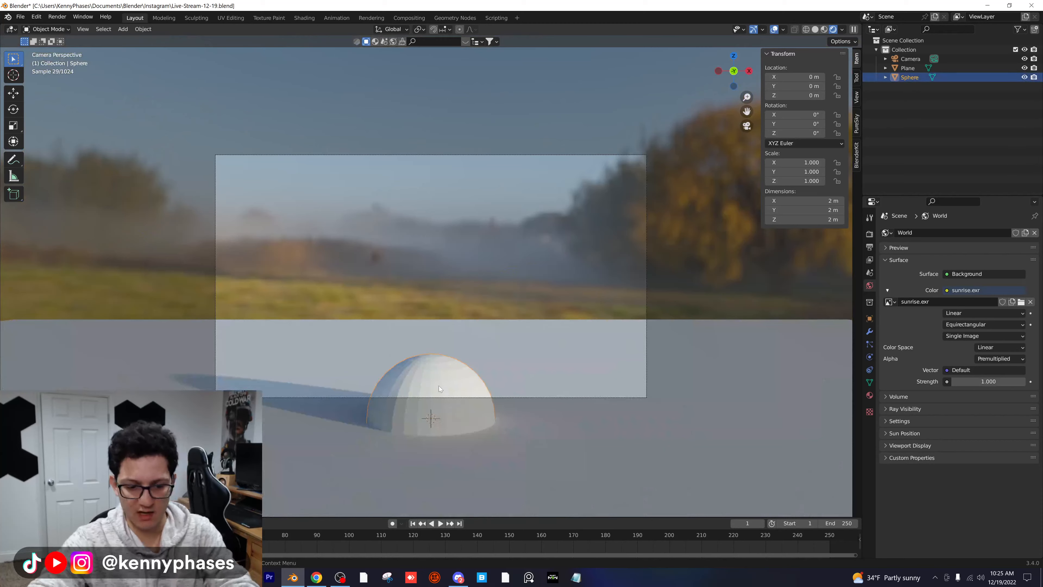
key(g)
key(z)
click(452, 258)
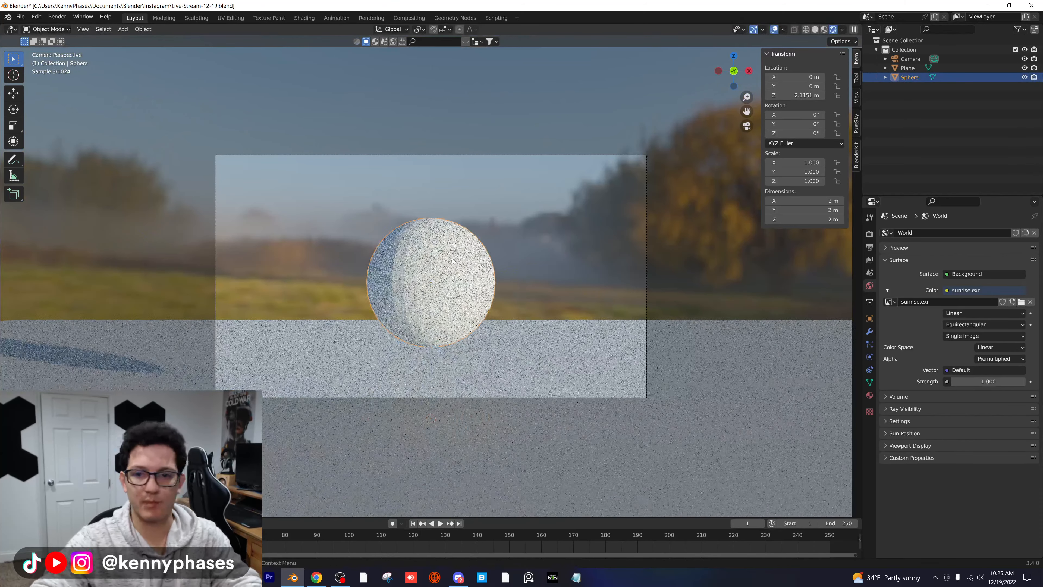
key(g)
key(z)
click(453, 260)
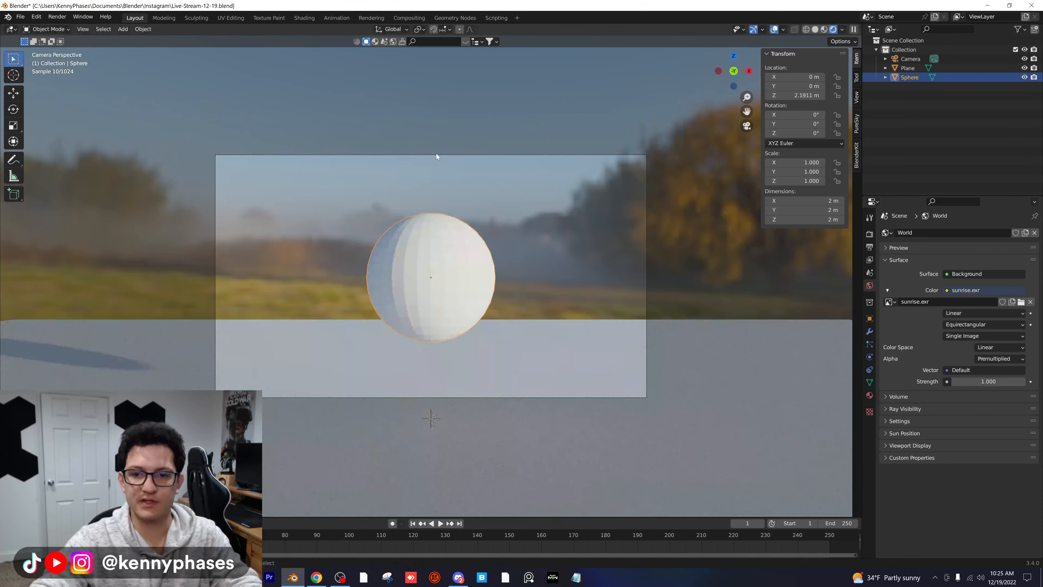
key(ctrl+s)
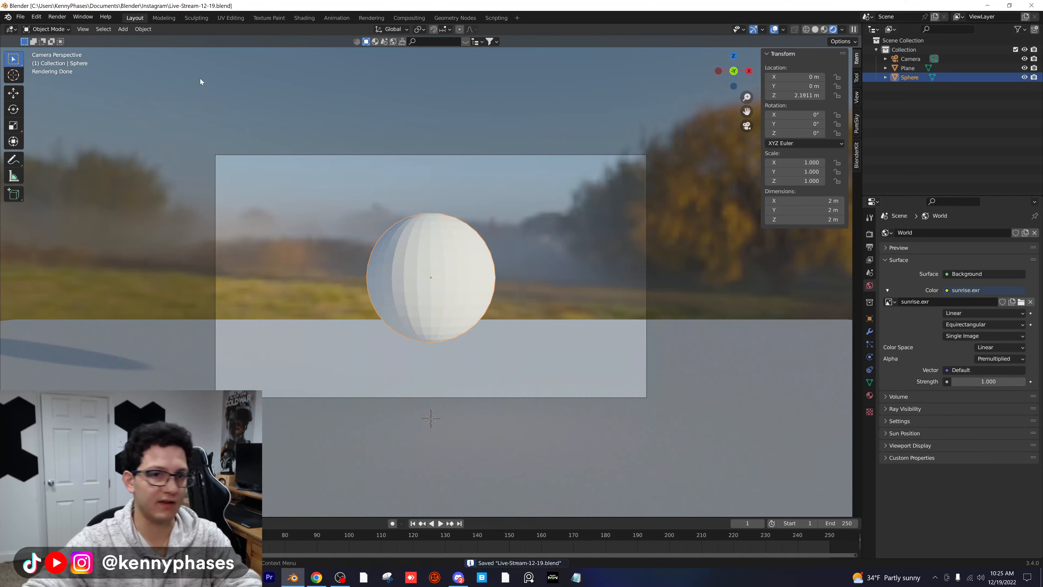
Open the Shading workspace and display the World shader nodes in the node editor
click(304, 18)
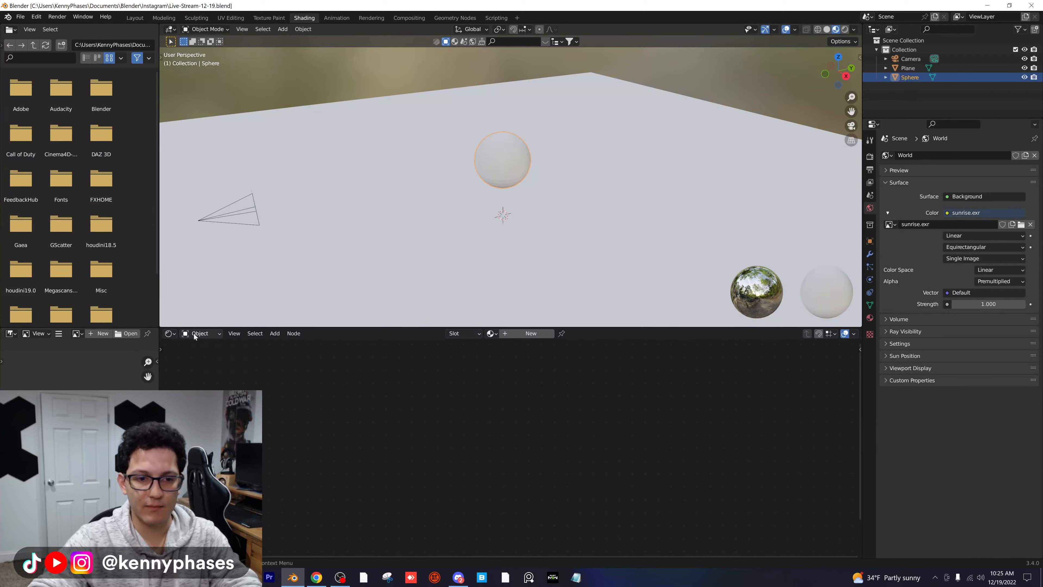
click(201, 333)
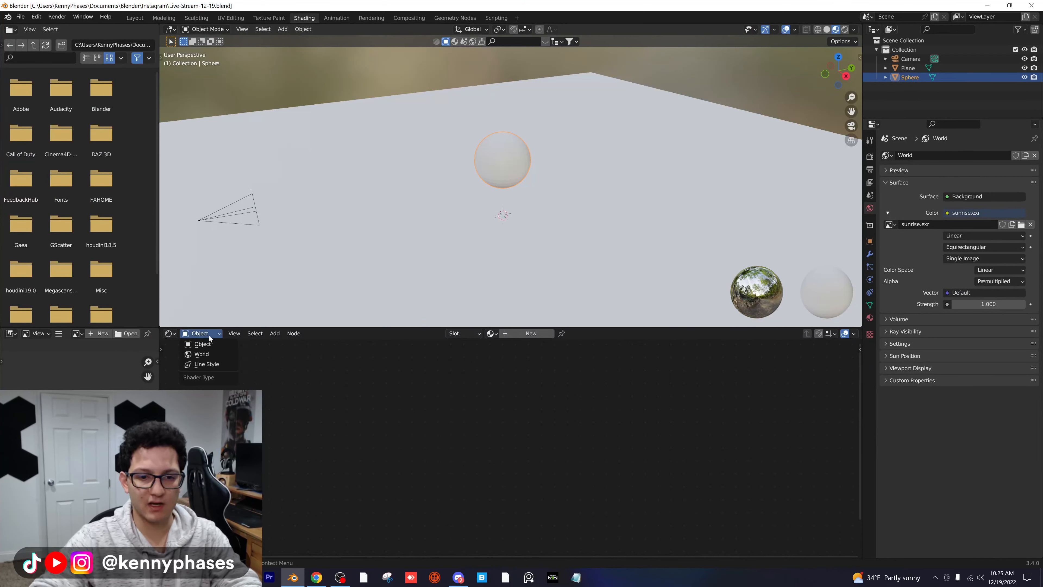
click(213, 354)
key(Home)
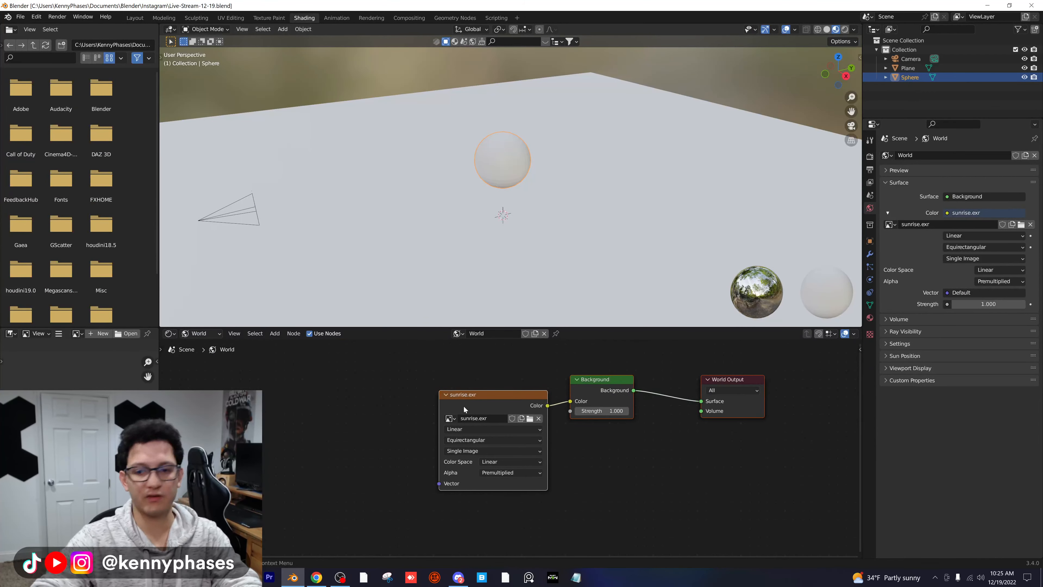
Add a Mapping node and a Texture Coordinate node in front of the sunrise.exr environment texture
click(274, 333)
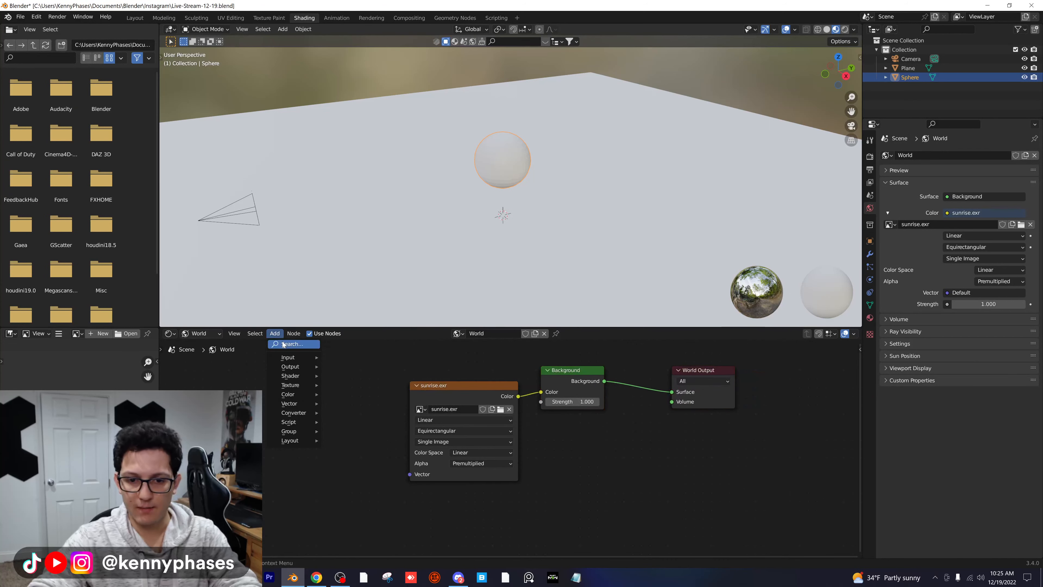
click(284, 344)
text(mapping)
key(Return)
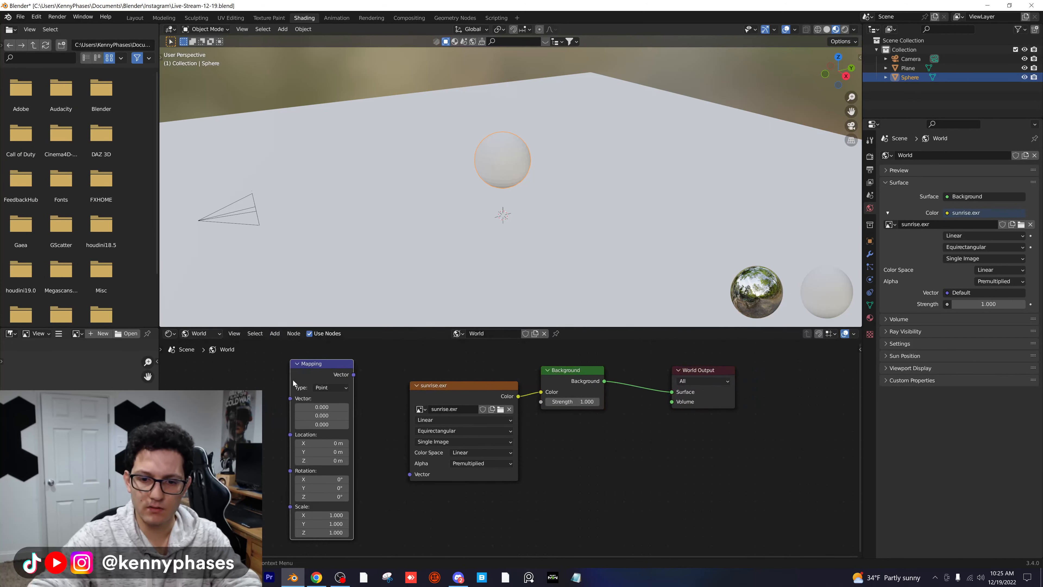
click(293, 383)
click(275, 334)
text(text)
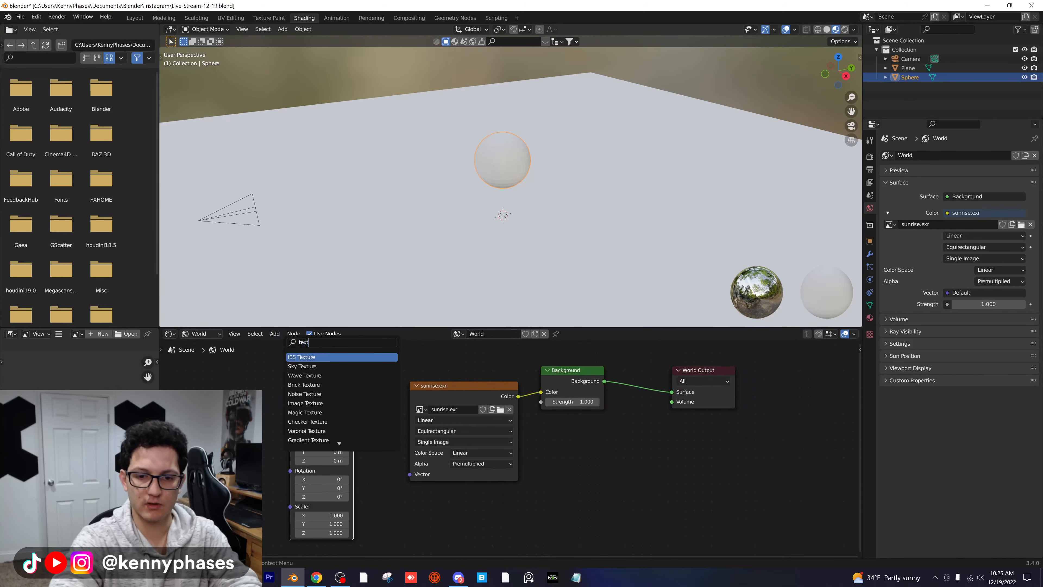
text(ure co)
key(Return)
click(124, 398)
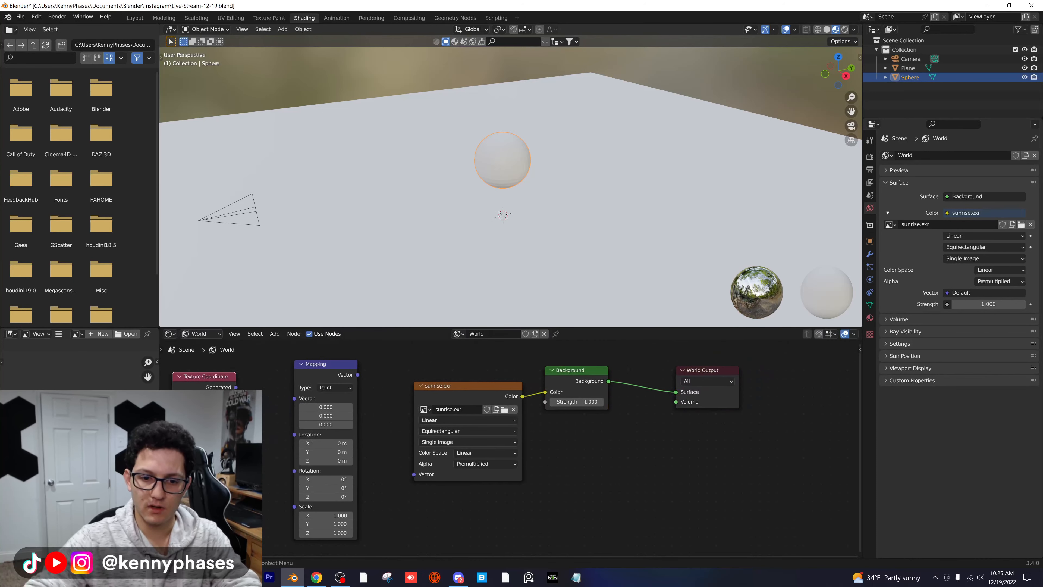
Connect Texture Coordinate's Generated output to the Mapping node, link Mapping to the environment texture's Vector, and tidy the node spacing
drag(235, 387, 294, 398)
drag(358, 375, 414, 474)
drag(342, 366, 364, 371)
drag(234, 382, 269, 387)
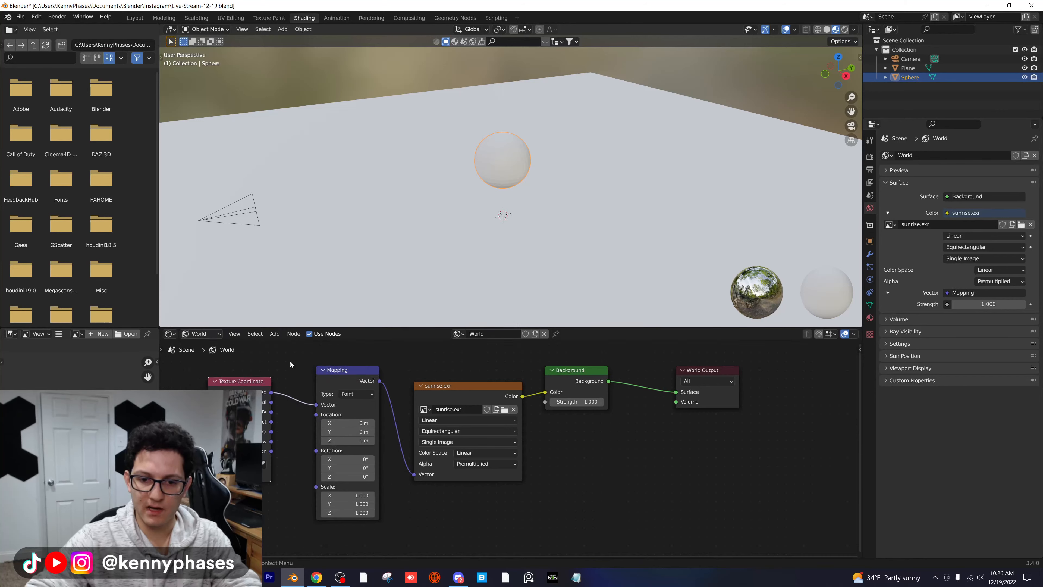
Look through the camera in the Shading workspace and switch its viewport to rendered shading
click(351, 75)
middle_drag(350, 74, 350, 75)
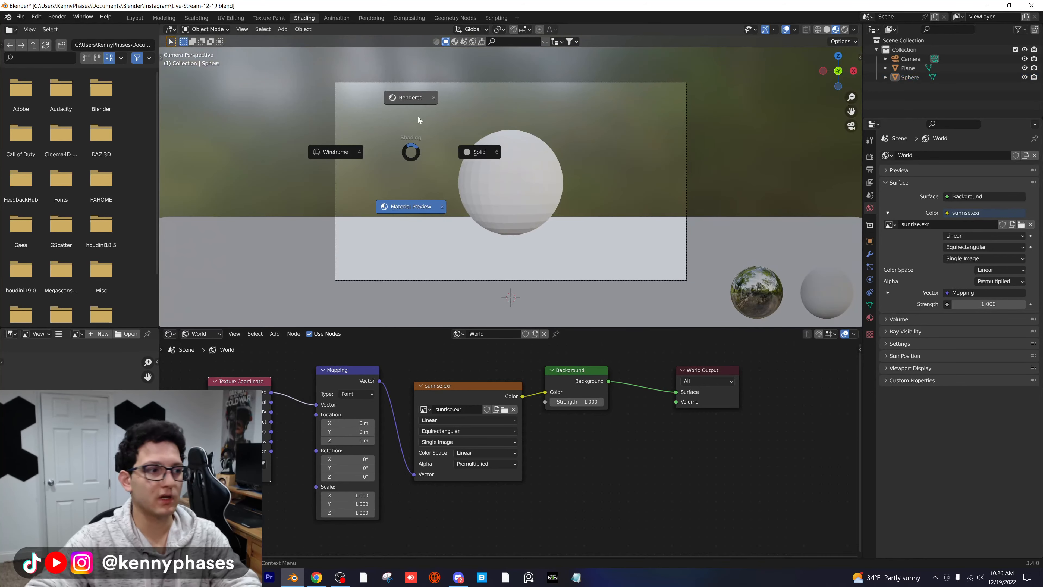
click(418, 116)
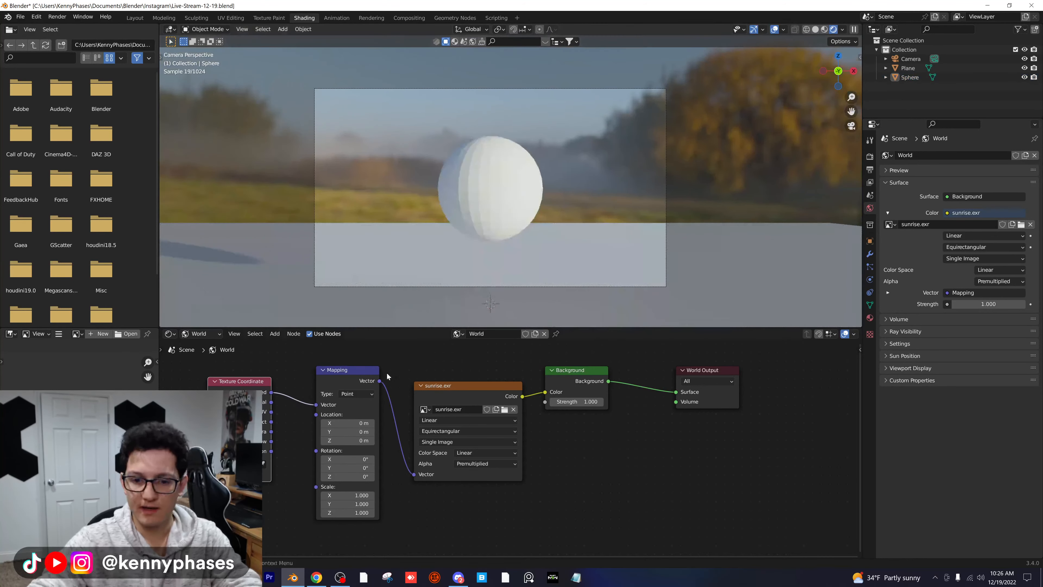
Rotate the HDRI by setting the Mapping node's Z rotation to about -90.9°, and save the file
scroll(366, 472, up, 1)
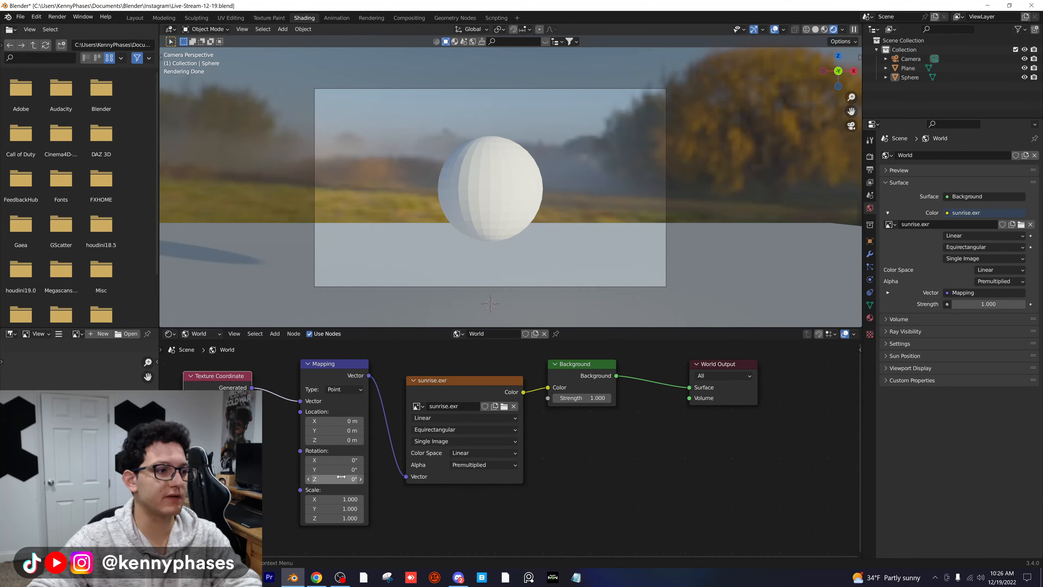
middle_drag(427, 481, 511, 476)
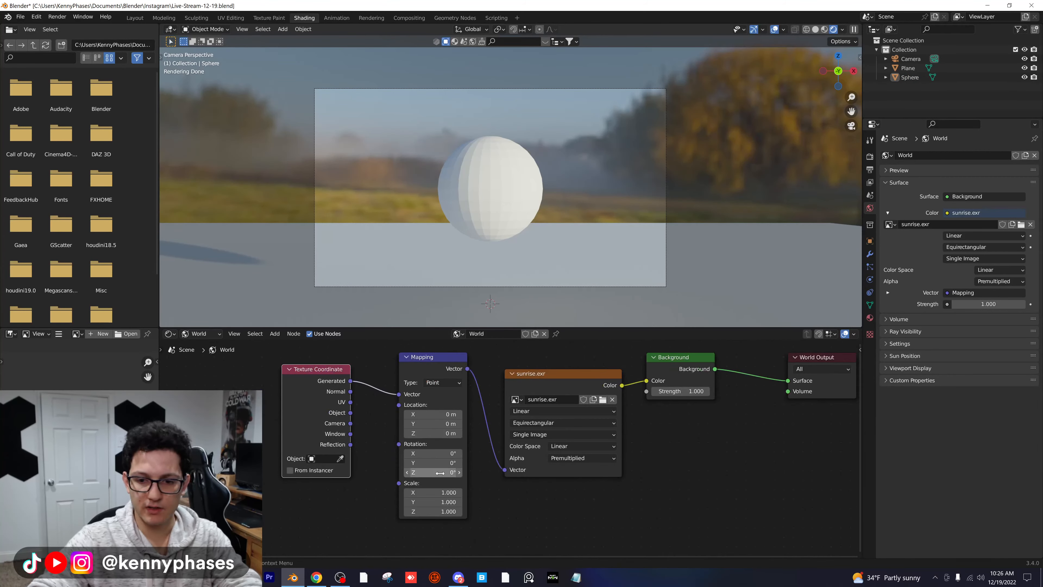
drag(440, 473, 372, 473)
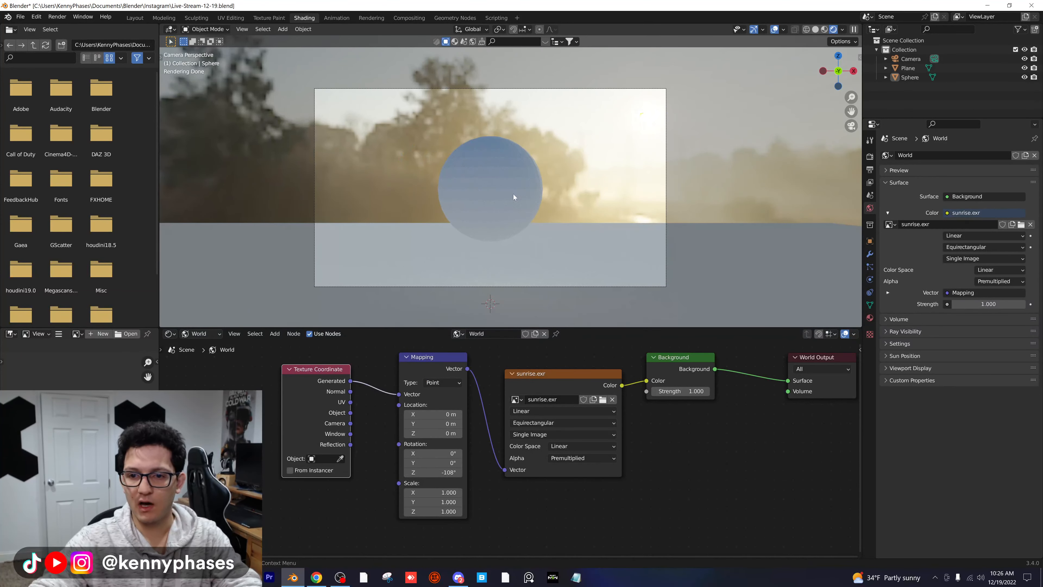
drag(433, 472, 447, 472)
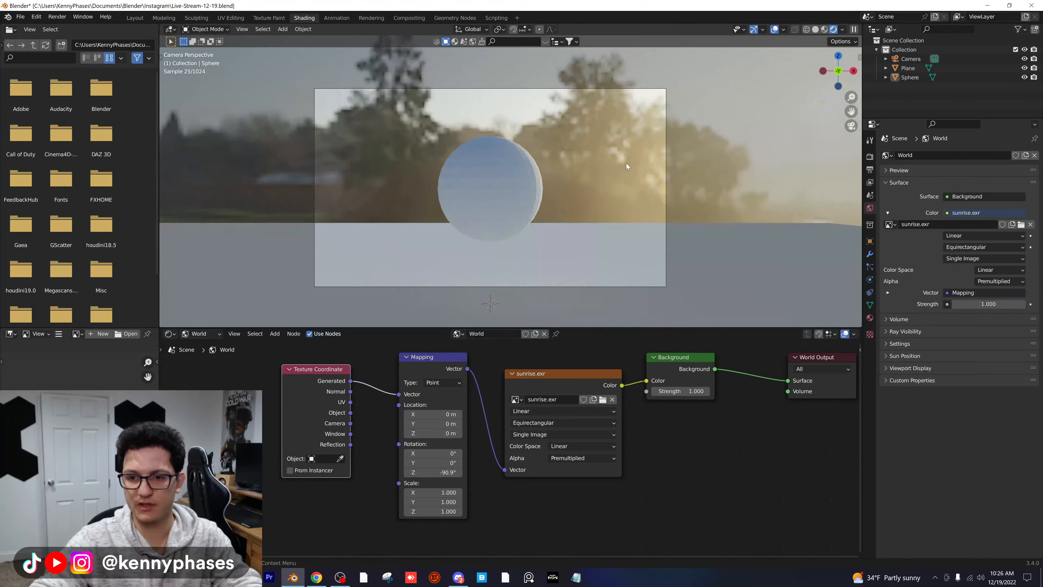
key(ctrl+s)
Replace the environment image with cape_hill_4k.hdr, set the Mapping node's Z rotation to -99°, and save the file
click(601, 402)
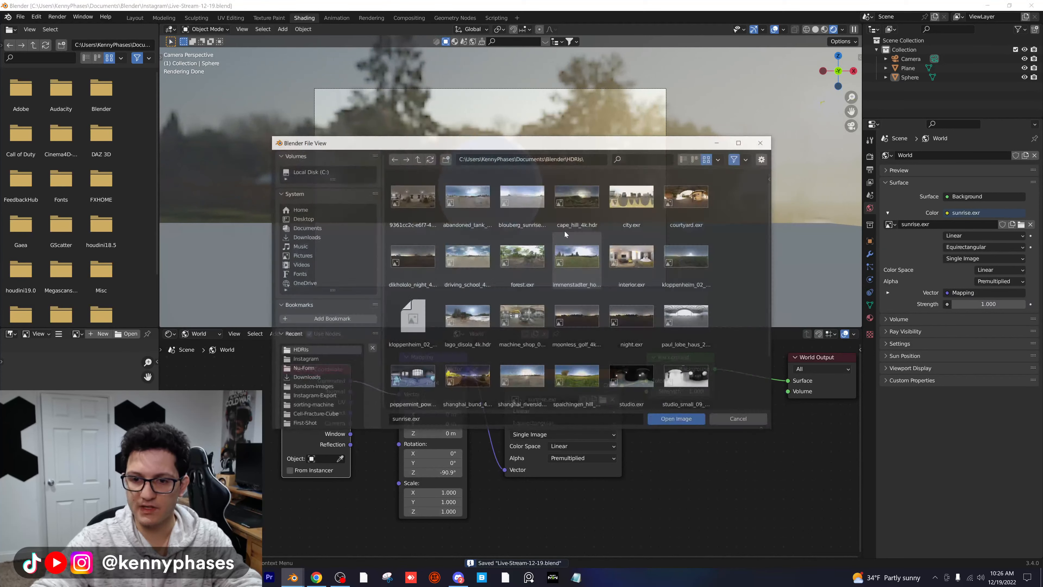
scroll(527, 328, down, 1)
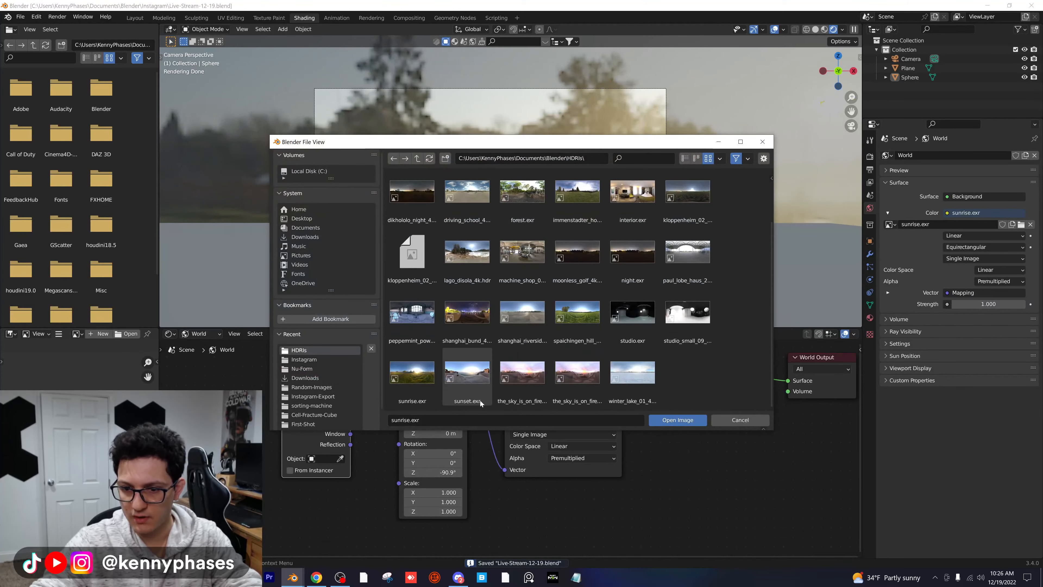
scroll(640, 289, up, 1)
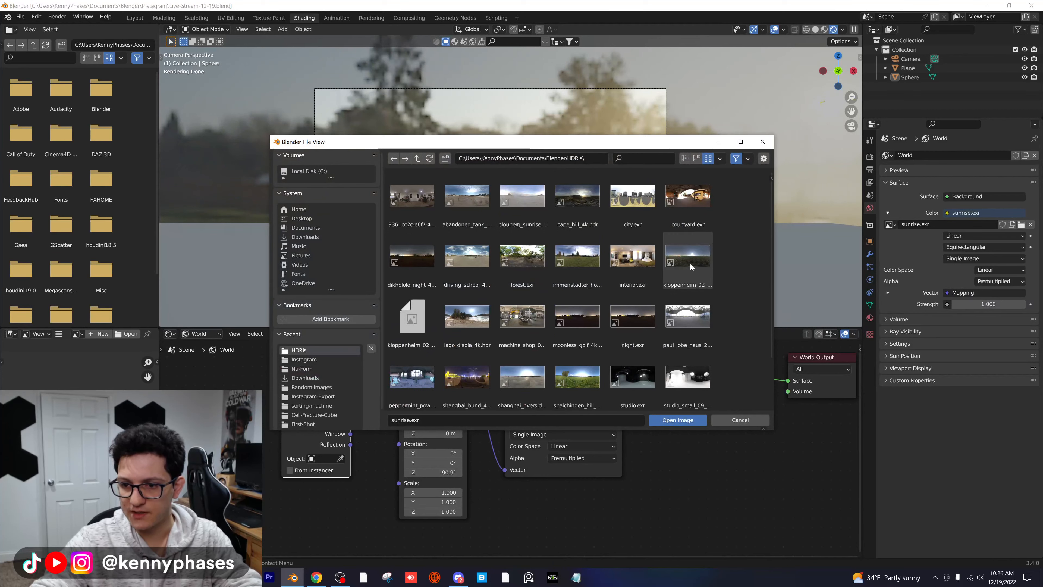
double_click(575, 198)
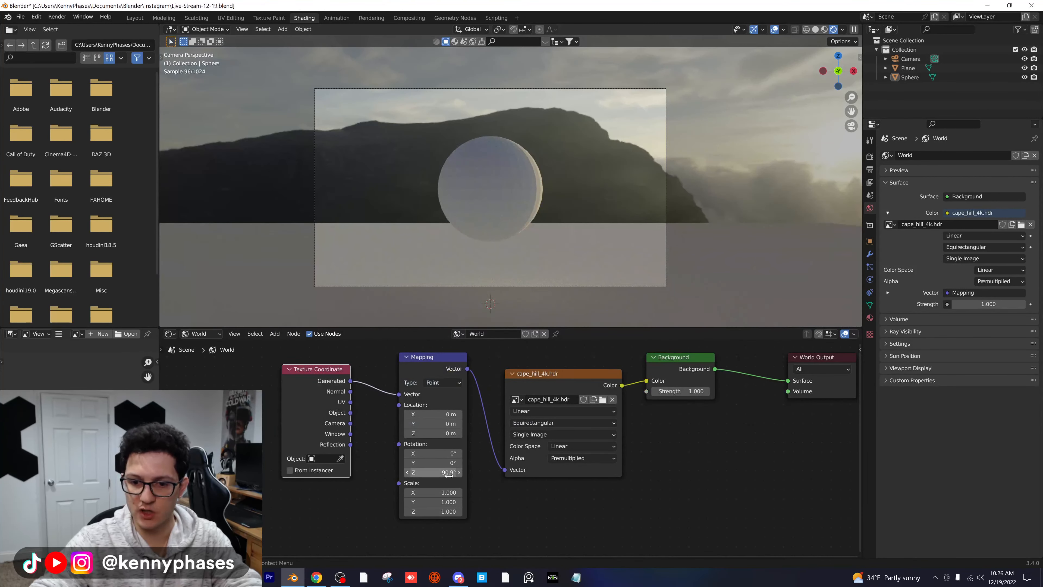
mouse_move(449, 474)
mouse_down()
mouse_move(432, 474)
mouse_move(441, 474)
mouse_up()
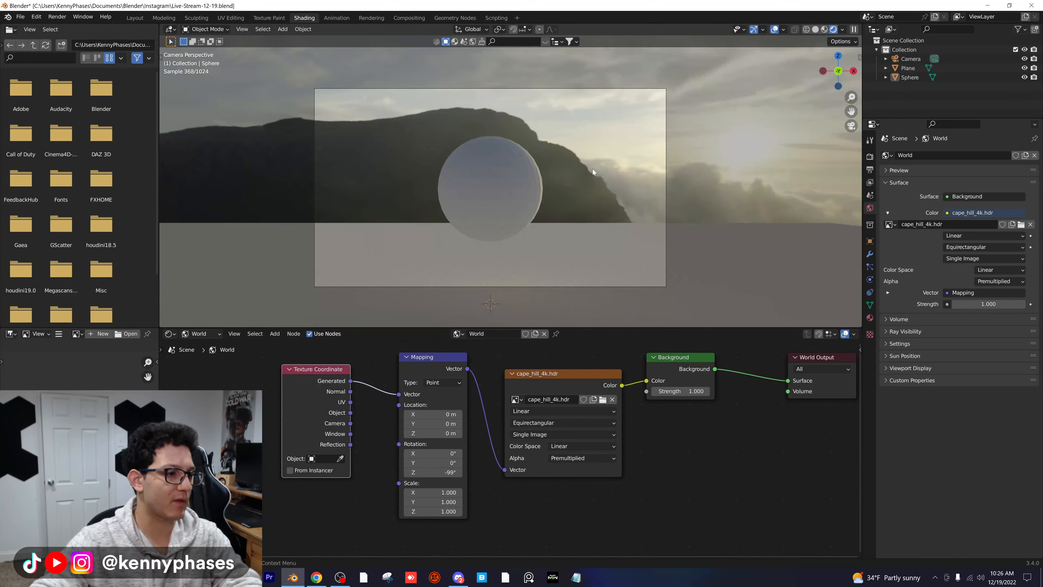
key(ctrl+s)
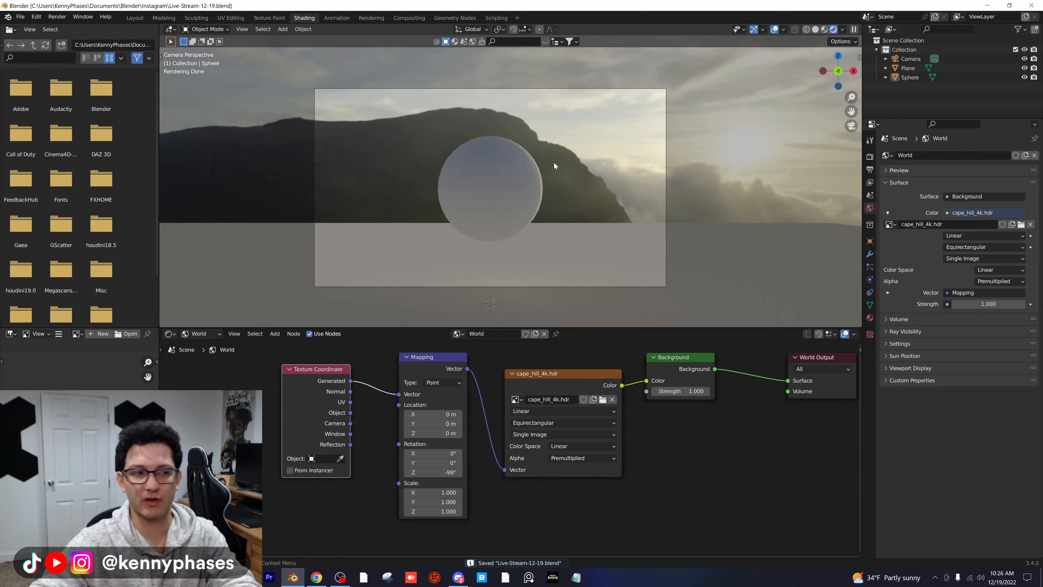
Return to the Layout workspace and add a Subdivision Surface modifier with 2 viewport levels to the sphere
click(138, 19)
middle_drag(493, 259, 419, 268)
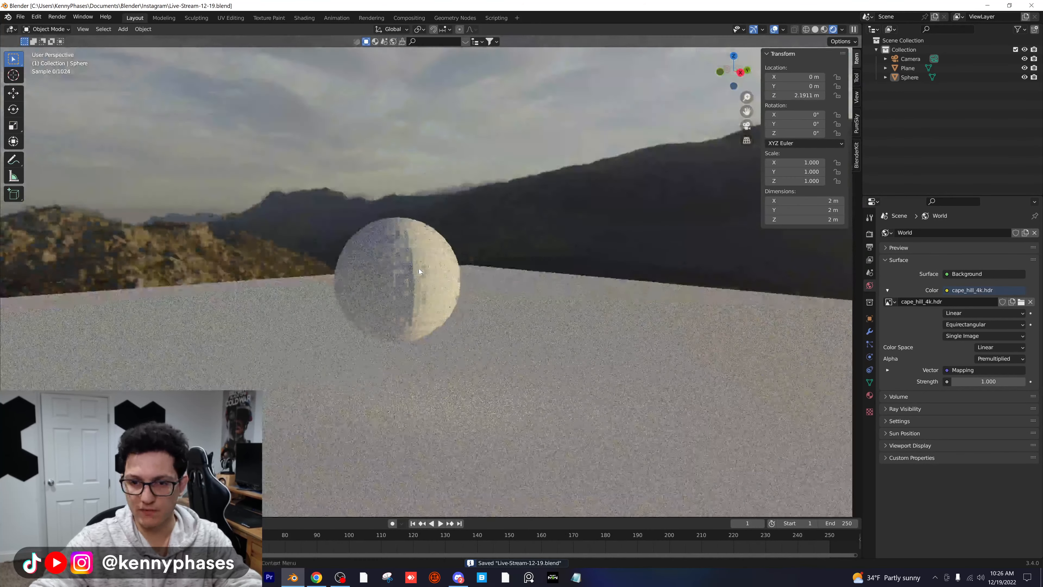
click(418, 268)
scroll(537, 325, up, 2)
click(869, 332)
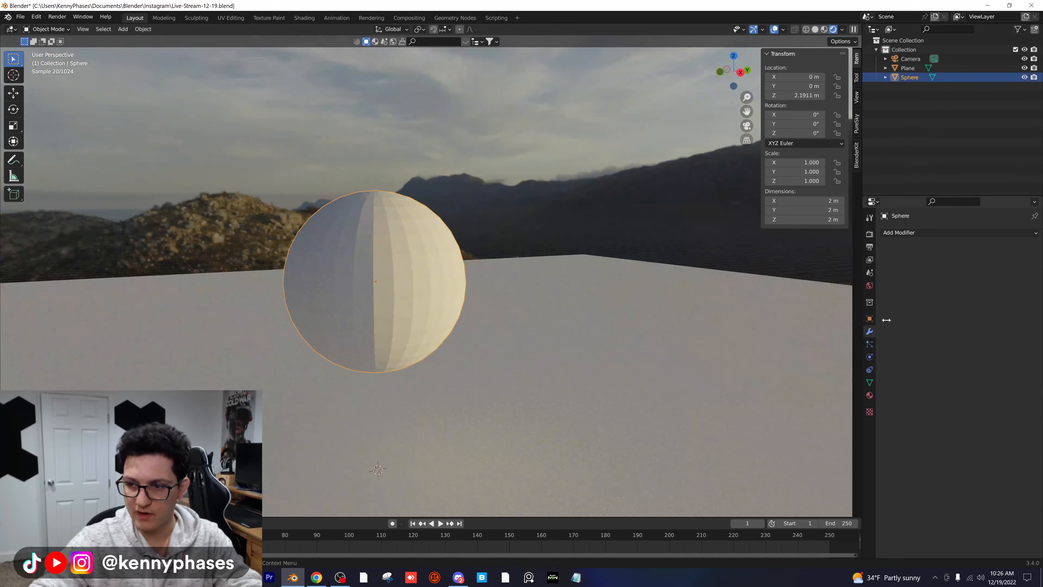
click(931, 233)
click(858, 399)
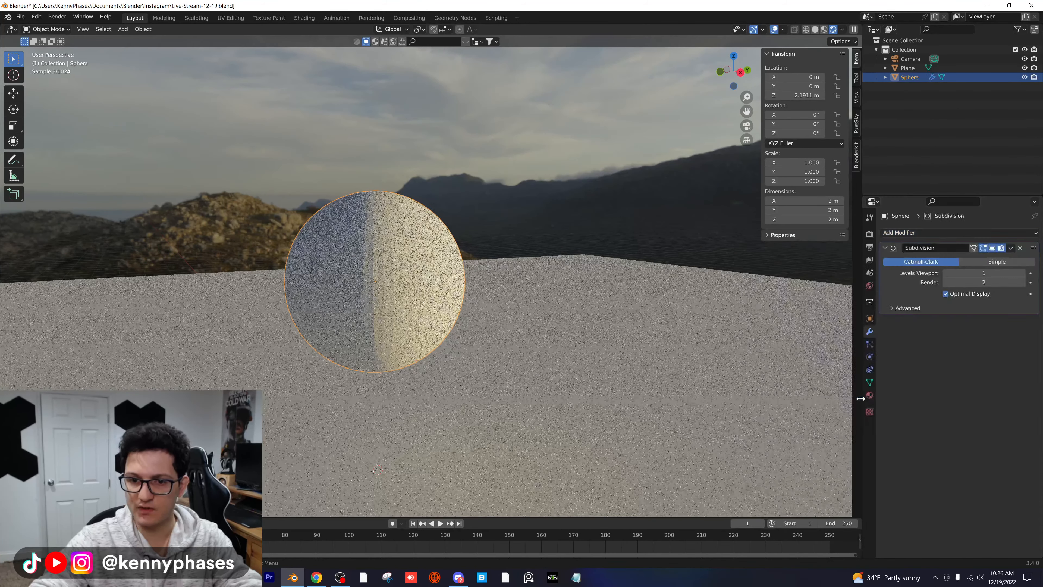
Shade the sphere smooth and enable Auto Smooth in its normals settings
right_click(395, 289)
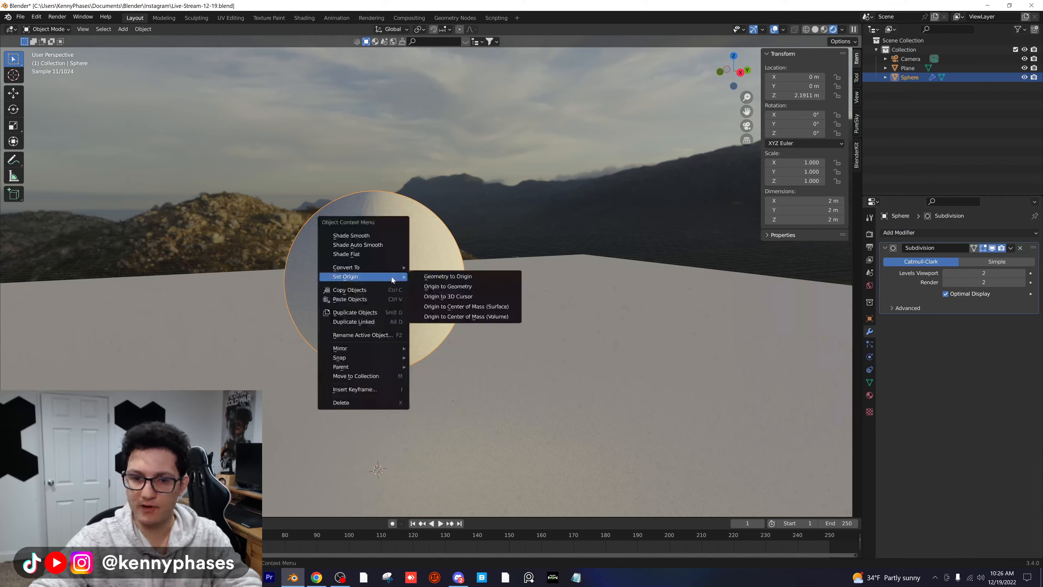
click(373, 235)
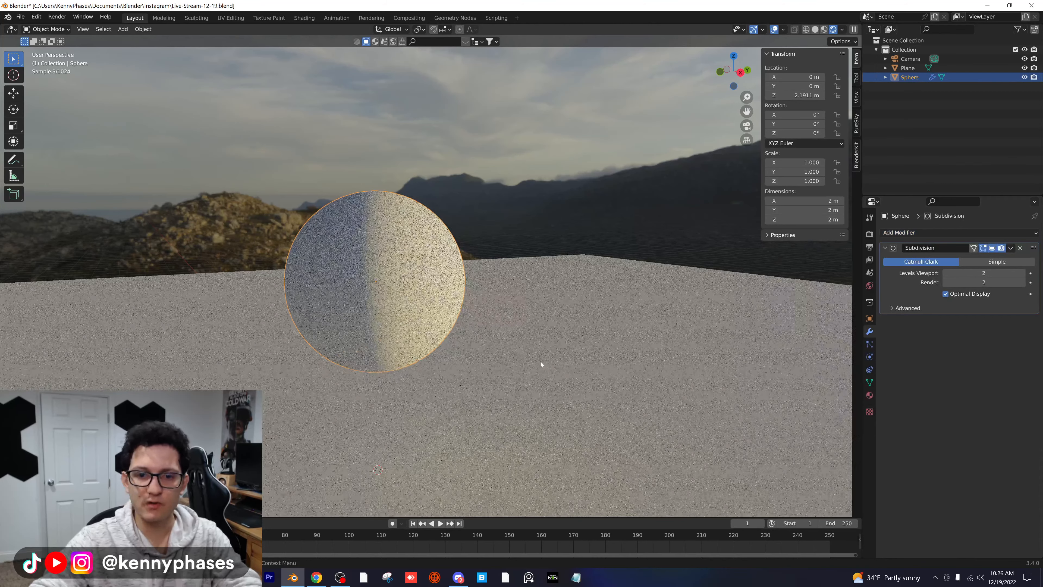
click(870, 382)
click(900, 421)
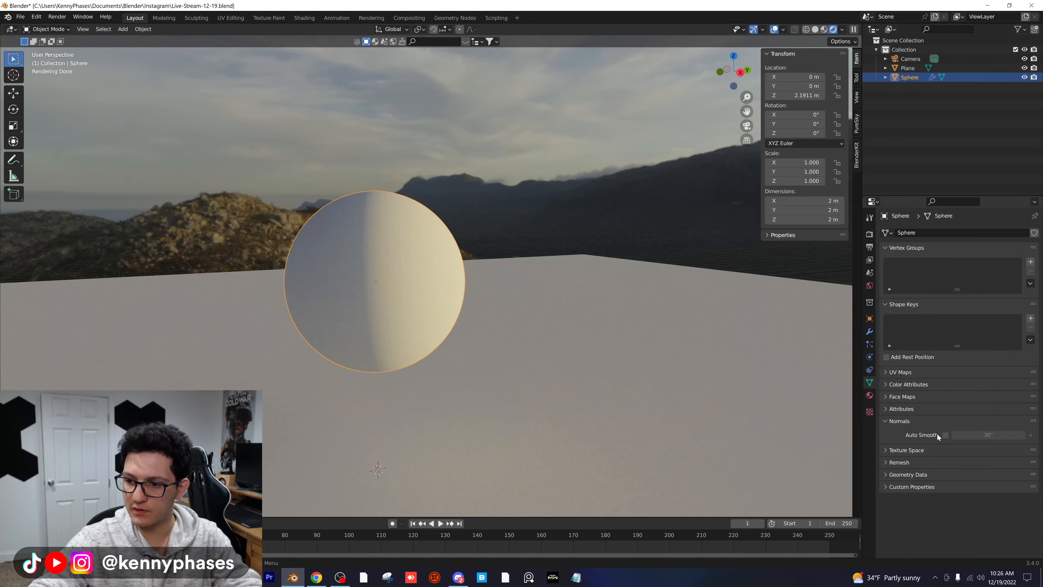
click(945, 434)
Create a new material on the sphere with Metallic 1.000 and Roughness about 0.215
click(869, 395)
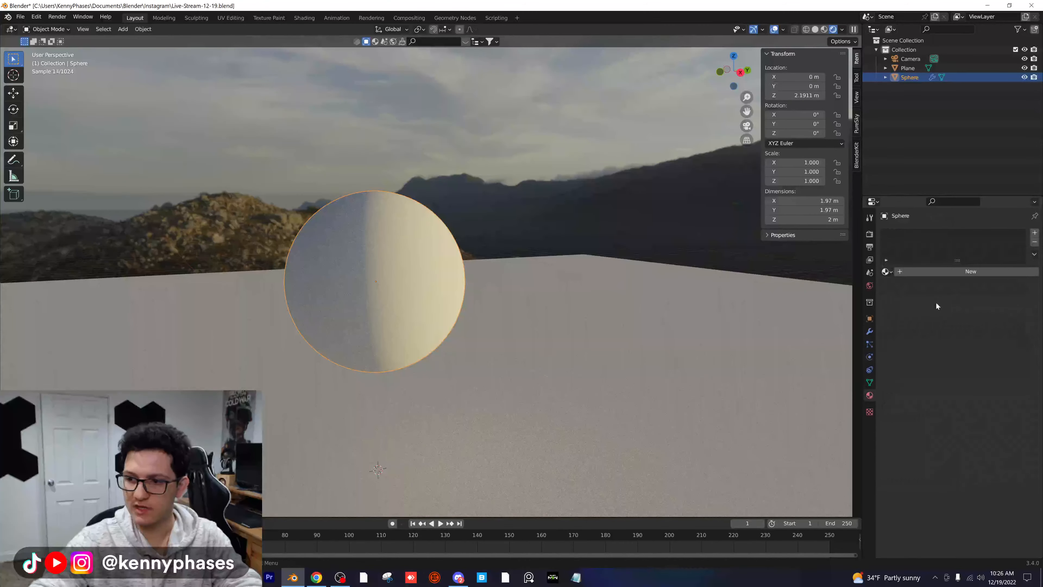
click(933, 273)
drag(989, 439, 967, 473)
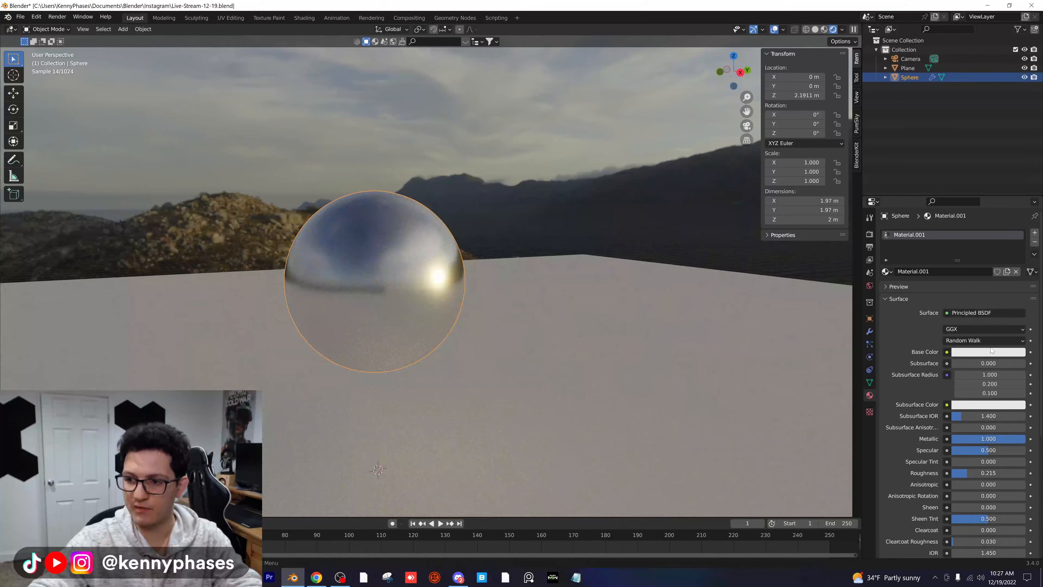
Set the material's base color to a copper orange and save the file
click(991, 350)
click(971, 264)
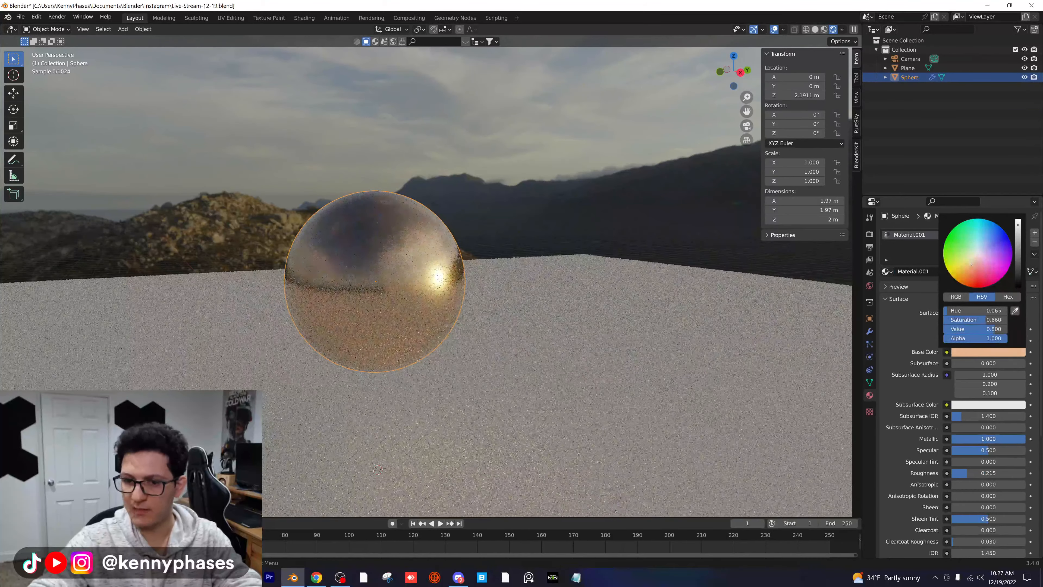
drag(971, 265, 967, 275)
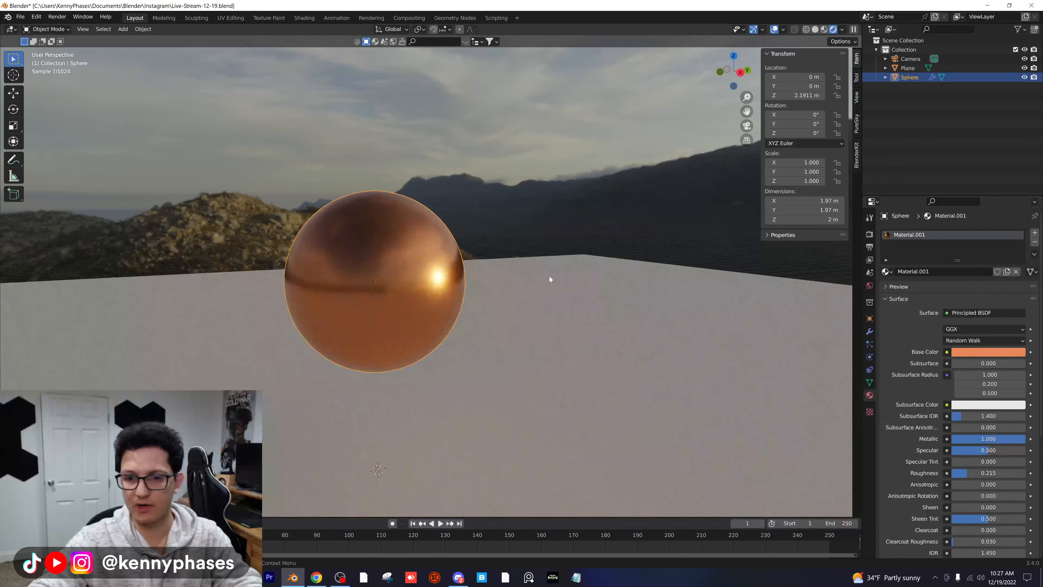
key(ctrl+s)
Set the sphere material's Anisotropic to 1.000 and Roughness to about 0.182, checking the stretched reflections from several angles
middle_drag(484, 264, 565, 340)
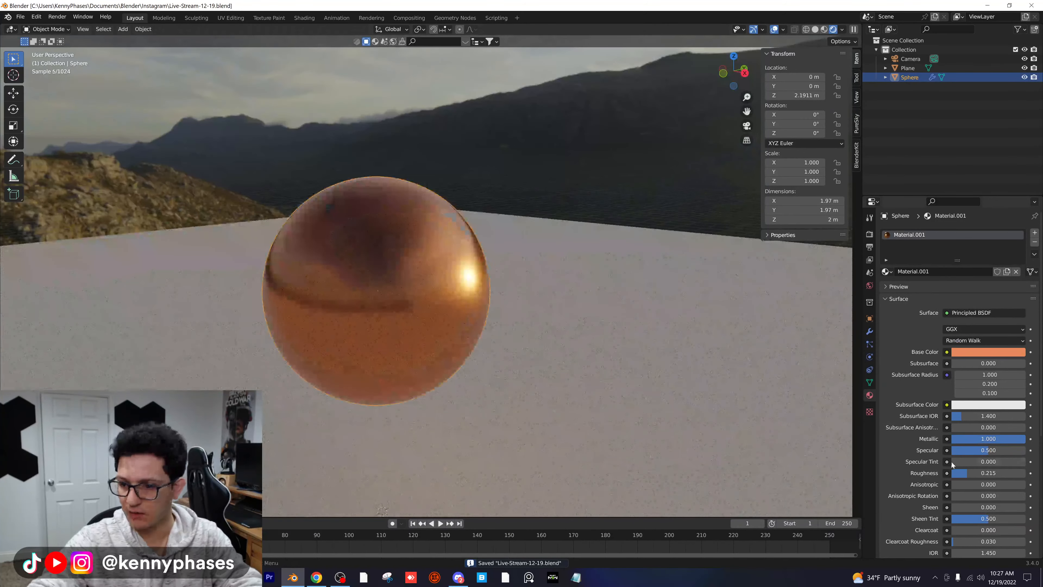
mouse_move(992, 484)
mouse_down()
mouse_move(1025, 485)
mouse_move(988, 473)
mouse_up()
middle_drag(537, 331, 472, 298)
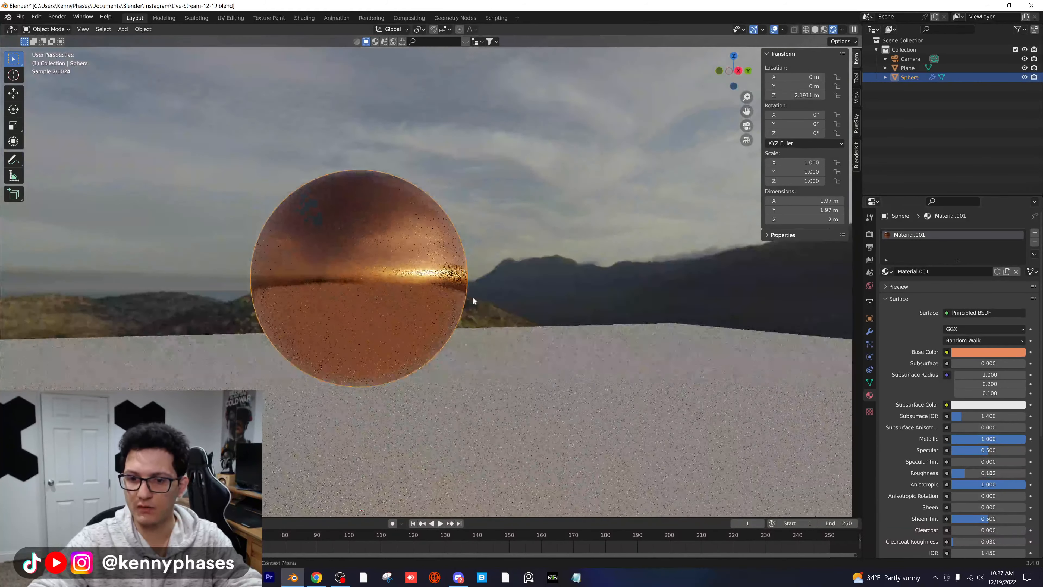
scroll(431, 298, up, 3)
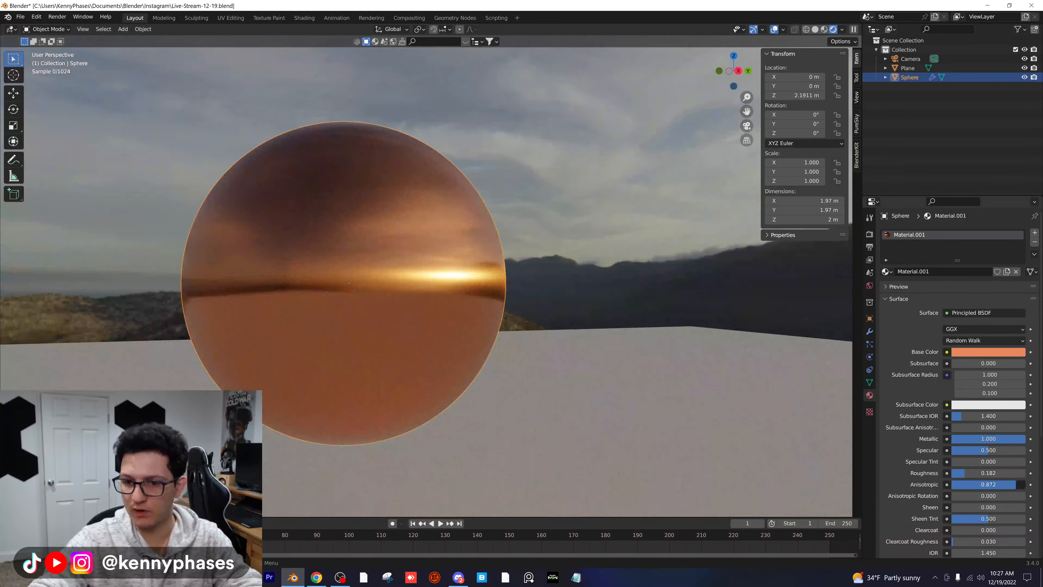
mouse_move(1015, 484)
mouse_down()
mouse_move(952, 484)
mouse_move(1026, 484)
mouse_up()
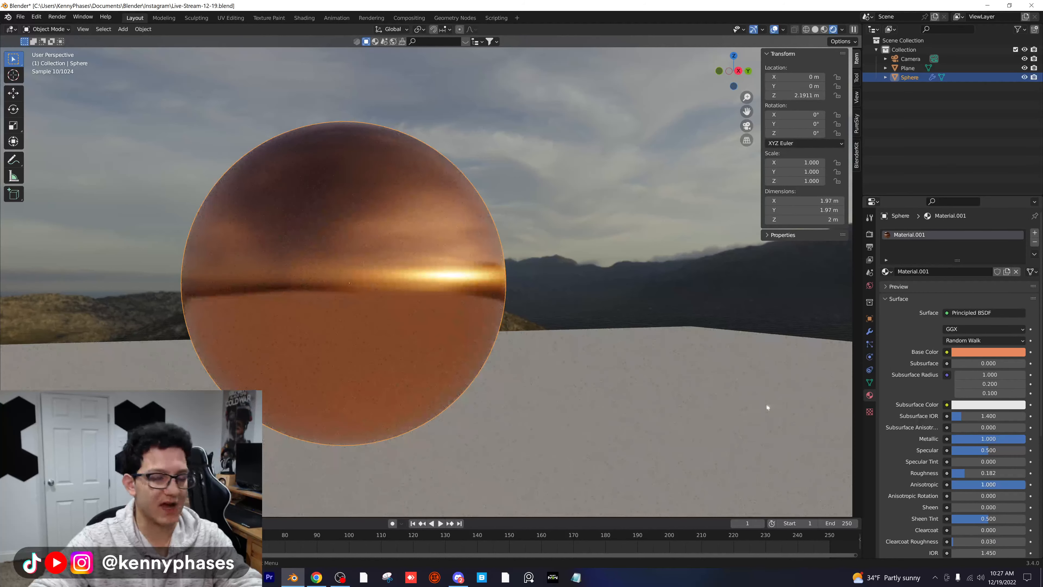
scroll(495, 288, down, 2)
middle_drag(495, 288, 575, 309)
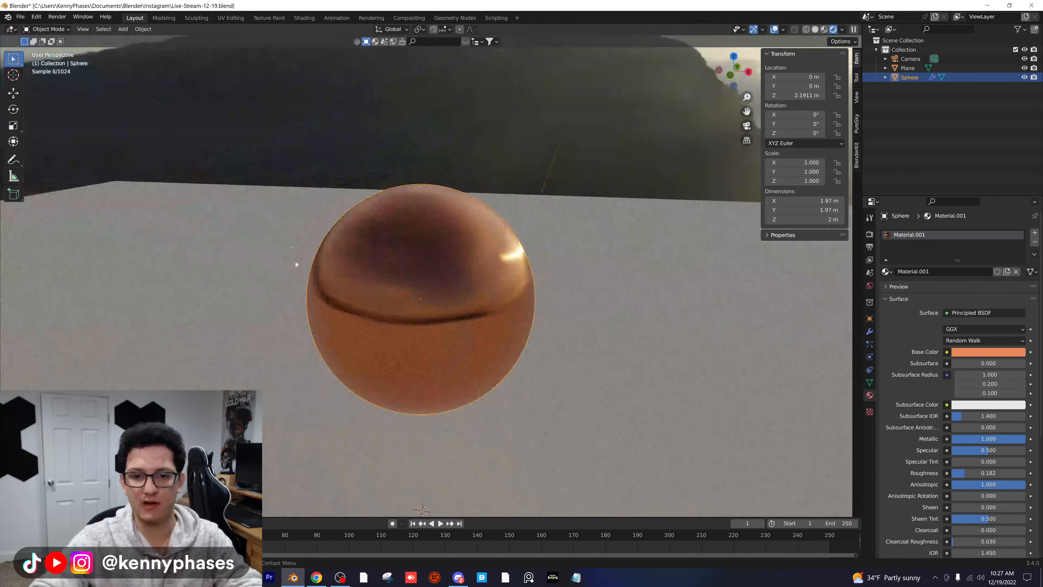
Save the scene file with the finished copper sphere material
scroll(371, 298, down, 1)
middle_drag(372, 297, 381, 270)
scroll(420, 304, down, 3)
key(ctrl+s)
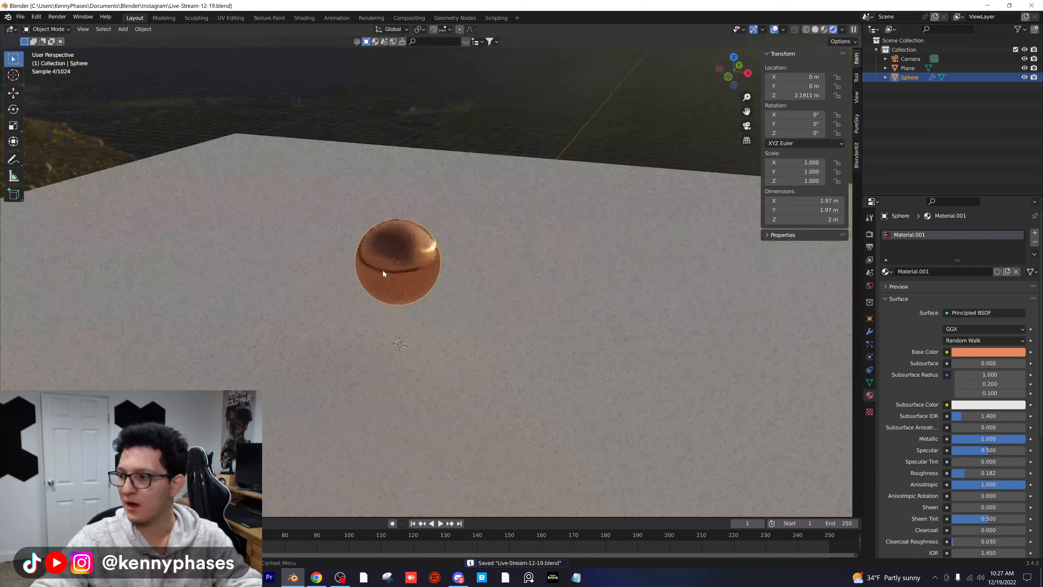
Duplicate the ground plane in solid shading and place the copy above it at a height of about 8.69 m
click(124, 29)
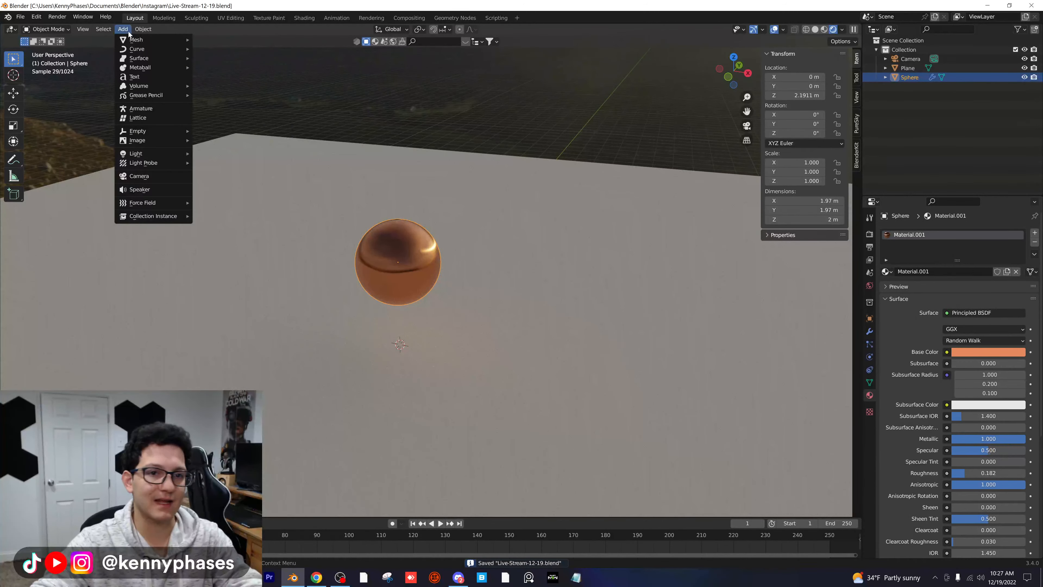
mouse_move(135, 39)
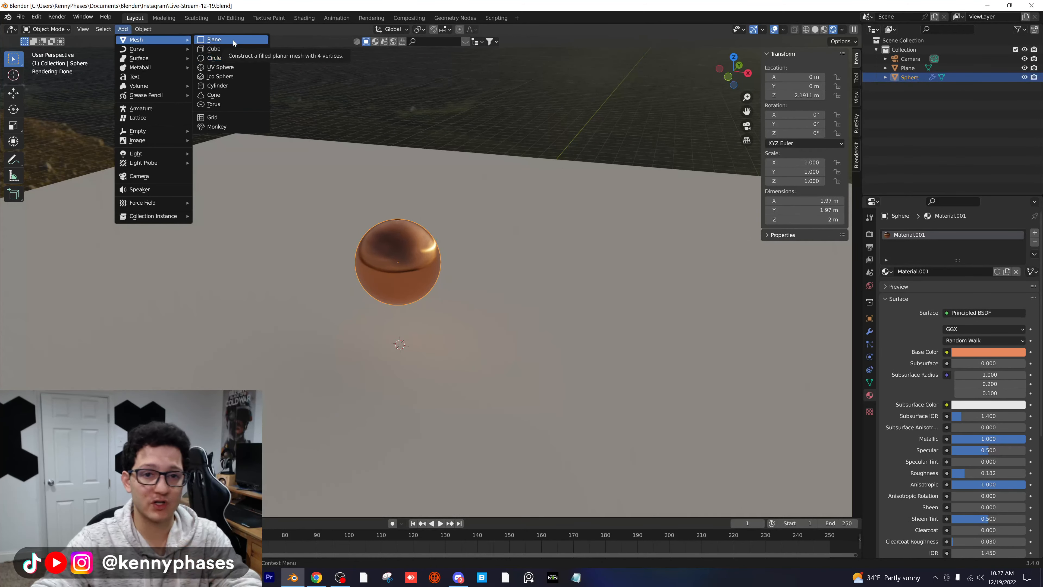
click(370, 181)
scroll(439, 226, down, 6)
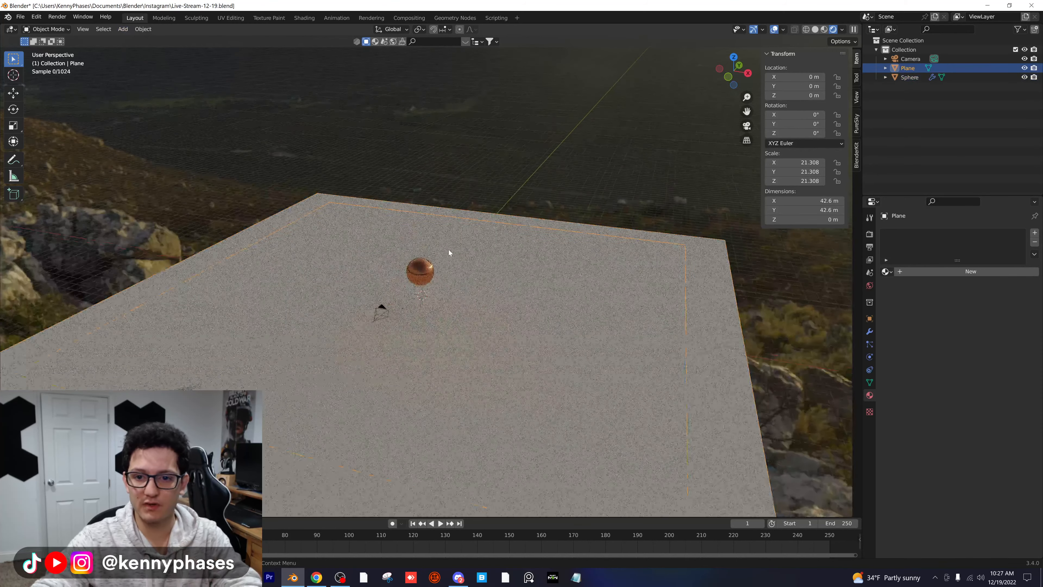
click(817, 29)
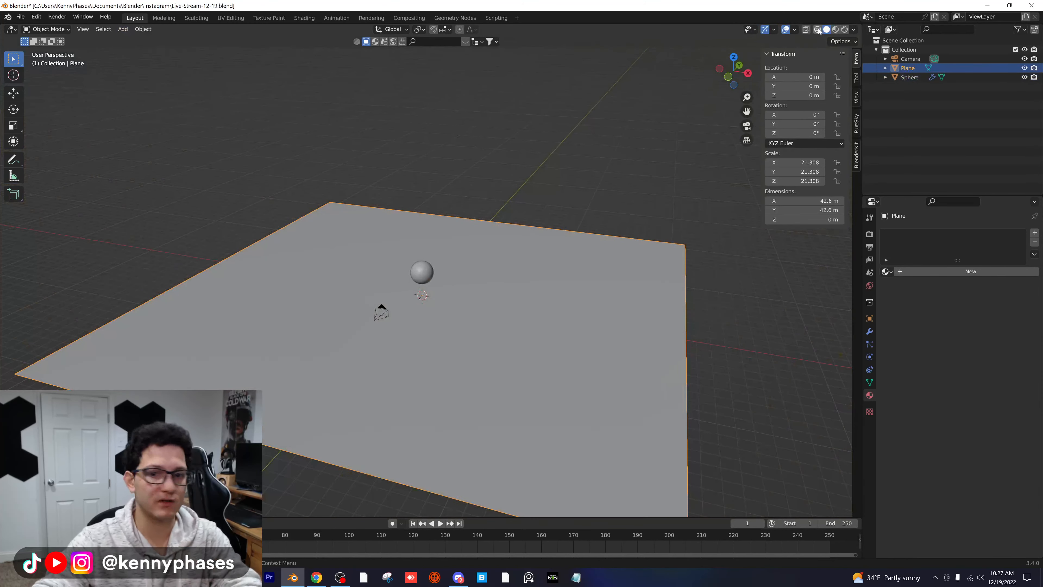
key(shift+d)
click(509, 157)
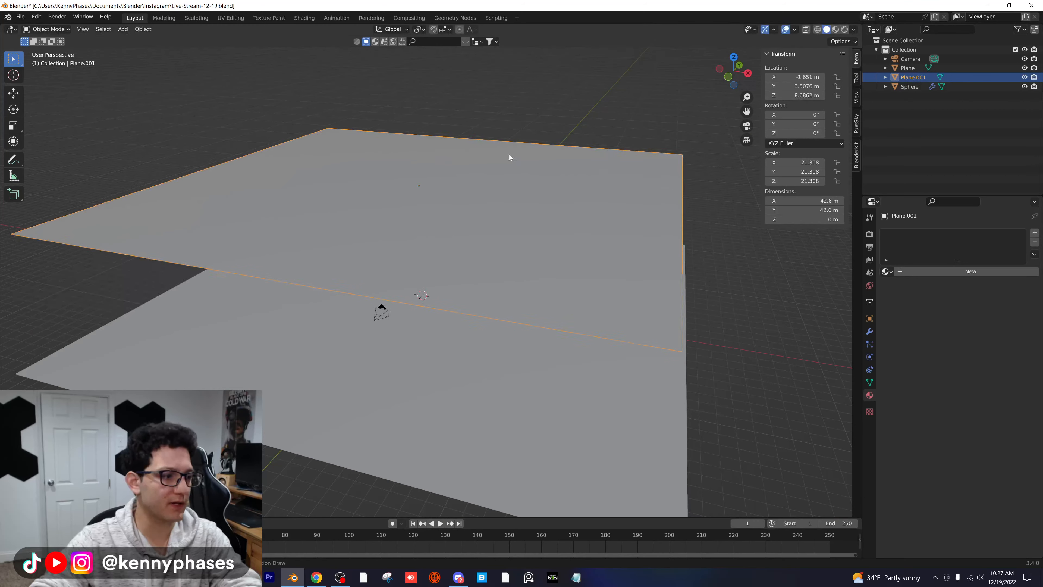
Scale the duplicated plane down uniformly to about 17.1 m square
scroll(517, 220, down, 3)
middle_drag(516, 220, 503, 230)
key(s)
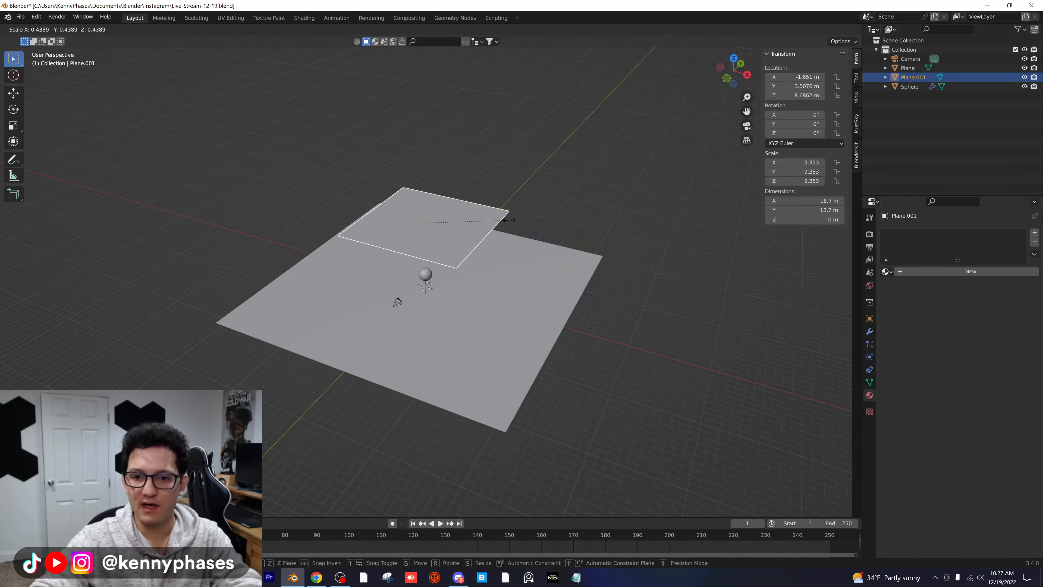
click(506, 213)
Move the smaller plane in top view behind the sphere, to about X -0.52 m and Y 13.37 m
click(734, 55)
key(g)
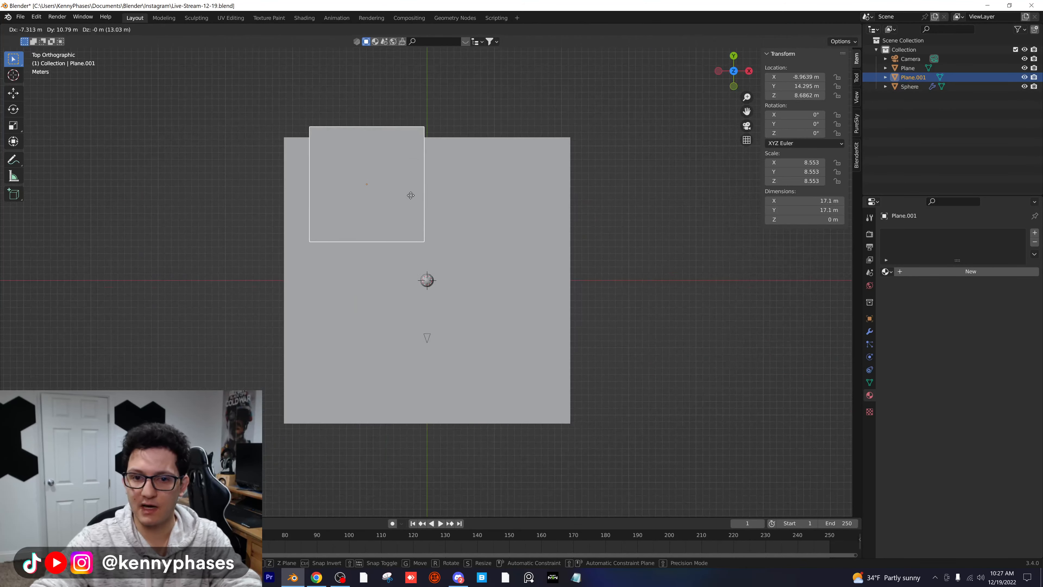
click(384, 205)
key(g)
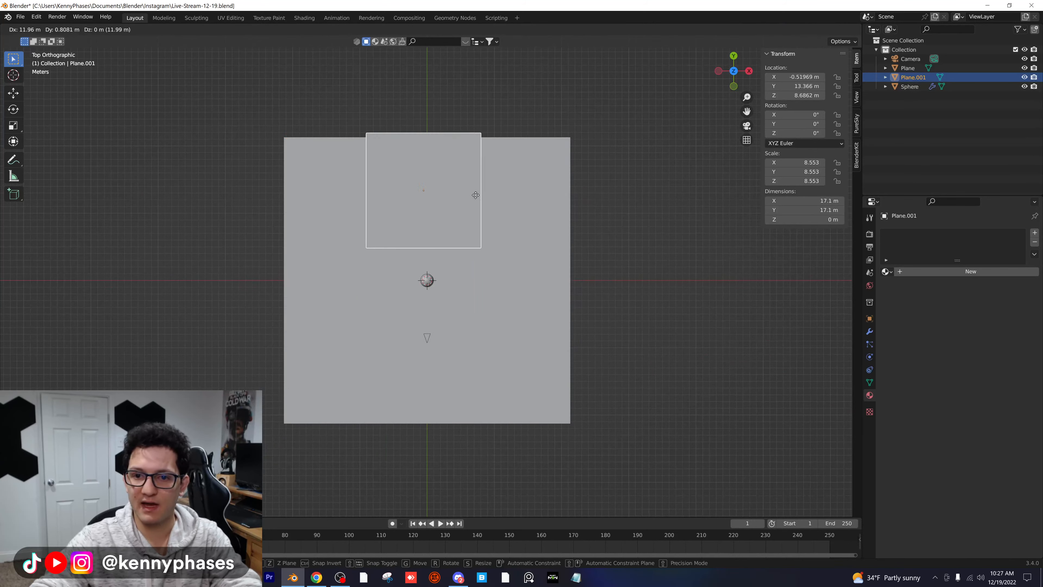
click(473, 195)
Stretch the smaller plane along X to about 44.7 m so it spans the ground plane's full width
key(s)
key(x)
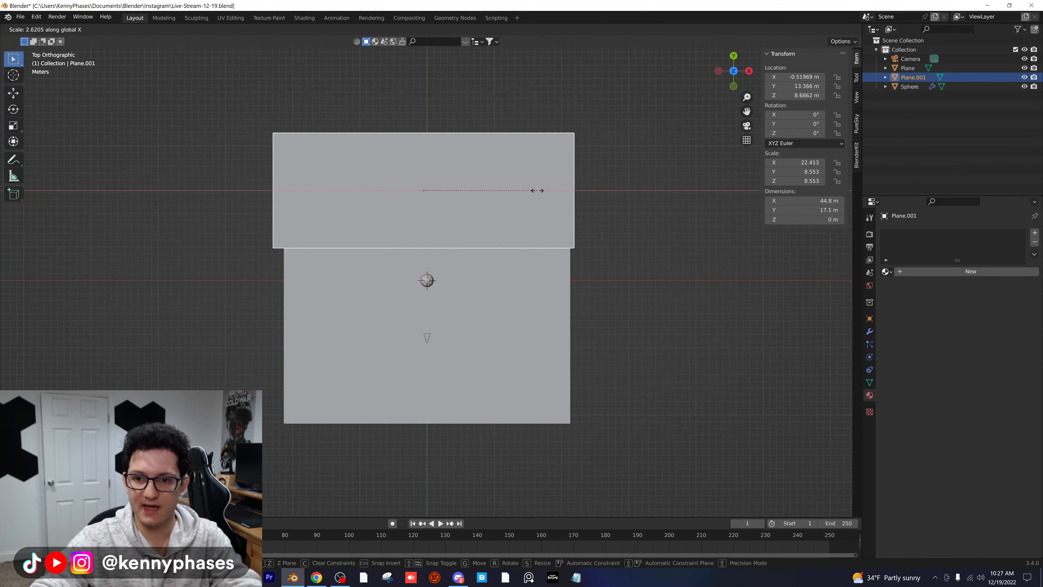
click(535, 187)
middle_drag(535, 186, 505, 238)
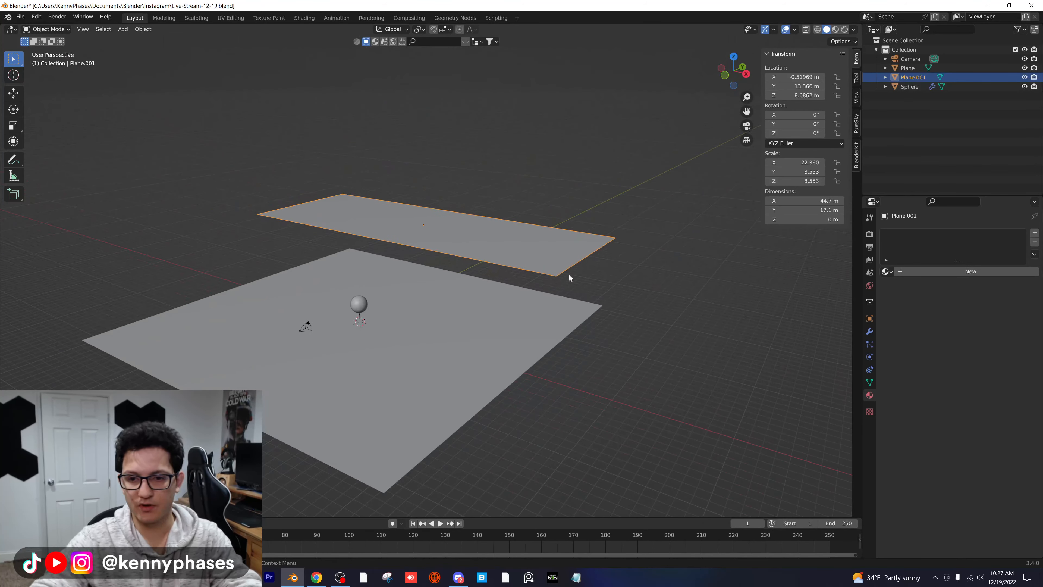
Apply the scale of the stretched plane
scroll(569, 274, up, 2)
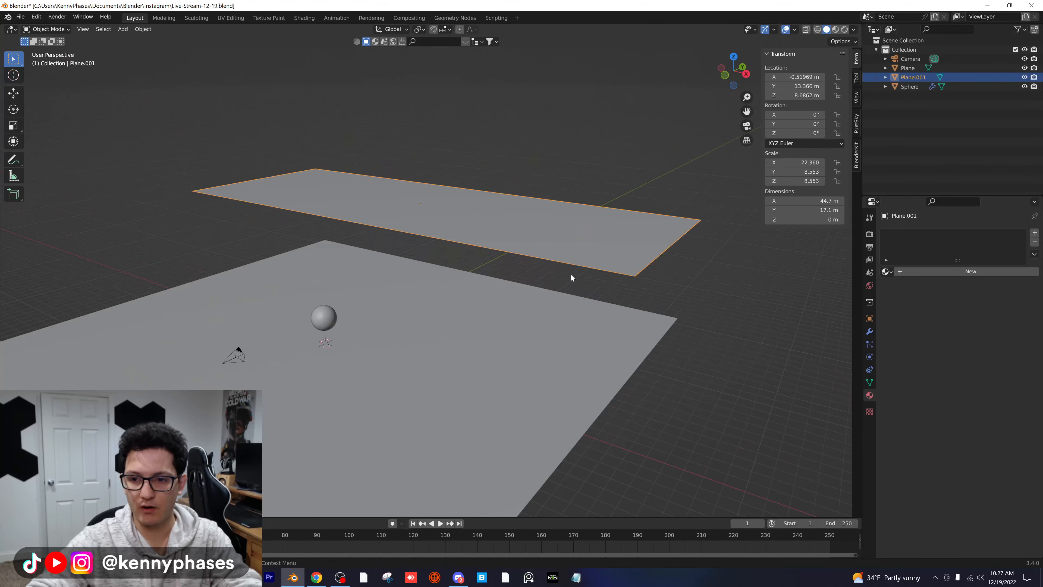
click(143, 29)
mouse_move(192, 77)
click(257, 95)
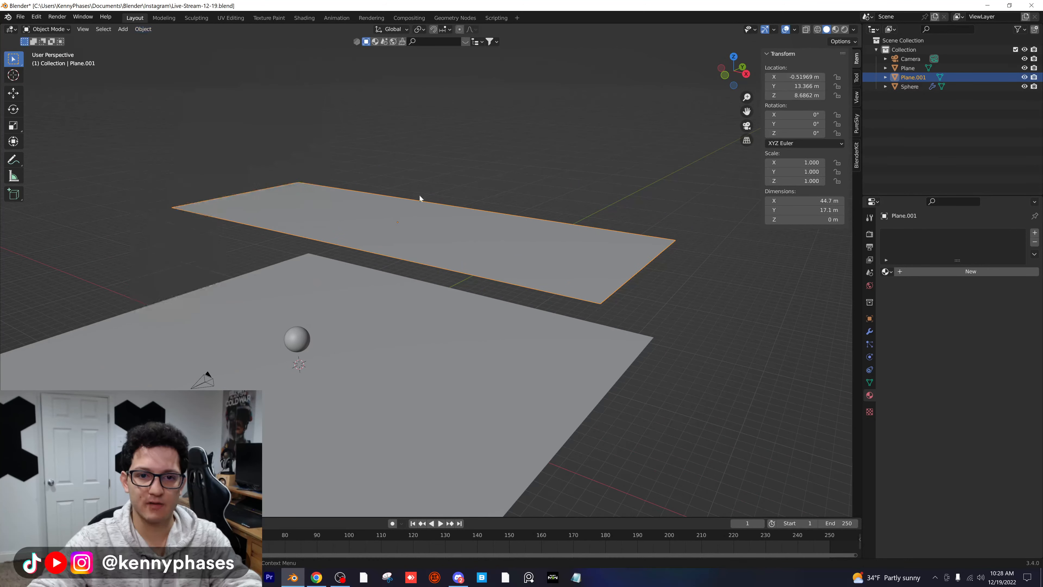
Subdivide the stretched plane's mesh five times in Edit Mode and return to Object Mode
scroll(423, 201, up, 1)
key(Tab)
middle_drag(438, 214, 398, 210)
right_click(398, 211)
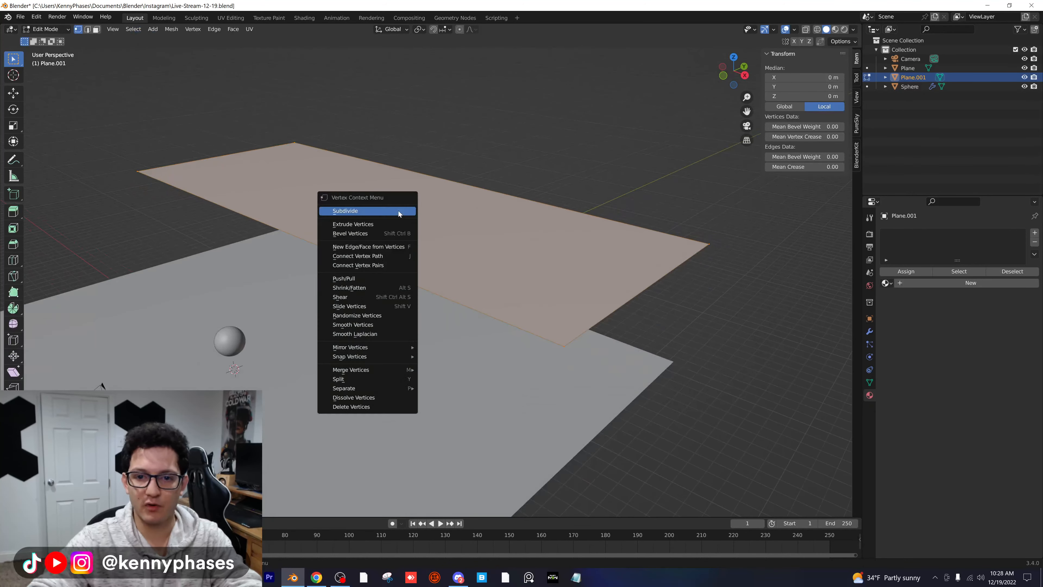
click(398, 210)
right_click(442, 240)
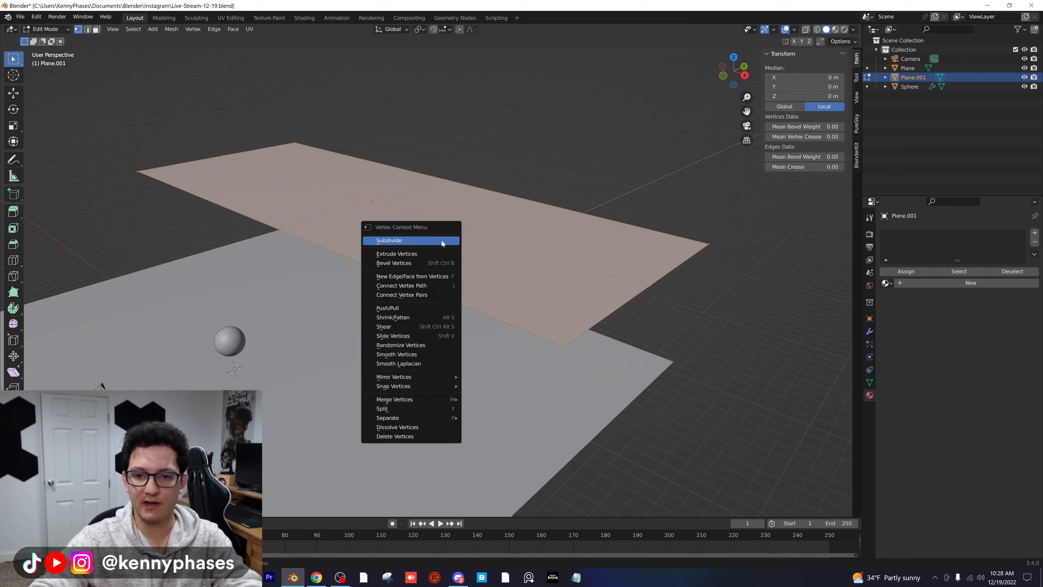
click(442, 240)
right_click(444, 240)
click(444, 240)
right_click(445, 239)
click(445, 238)
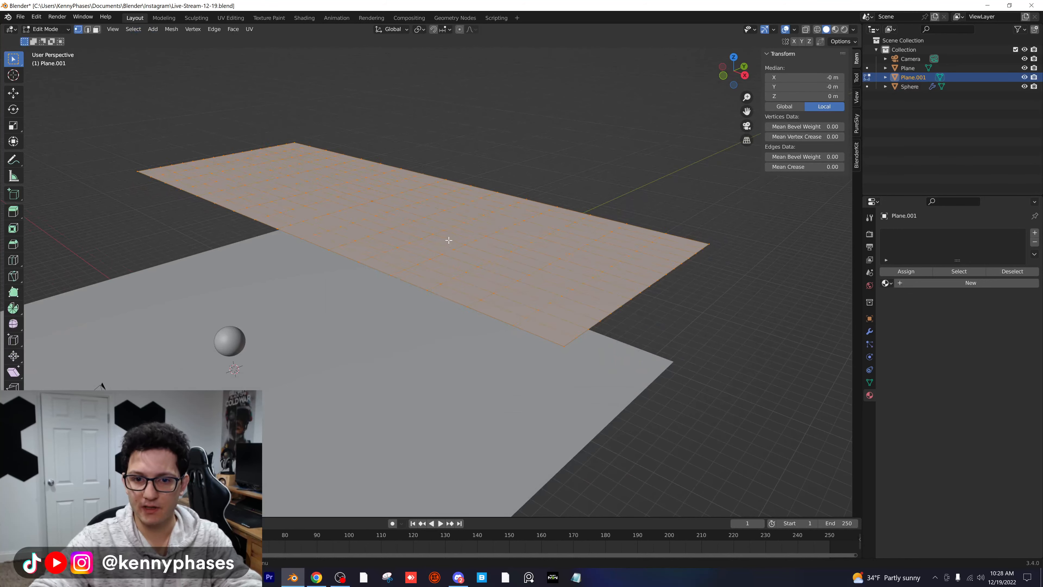
scroll(444, 242, up, 3)
right_click(452, 254)
click(452, 253)
middle_drag(454, 251, 495, 244)
key(Tab)
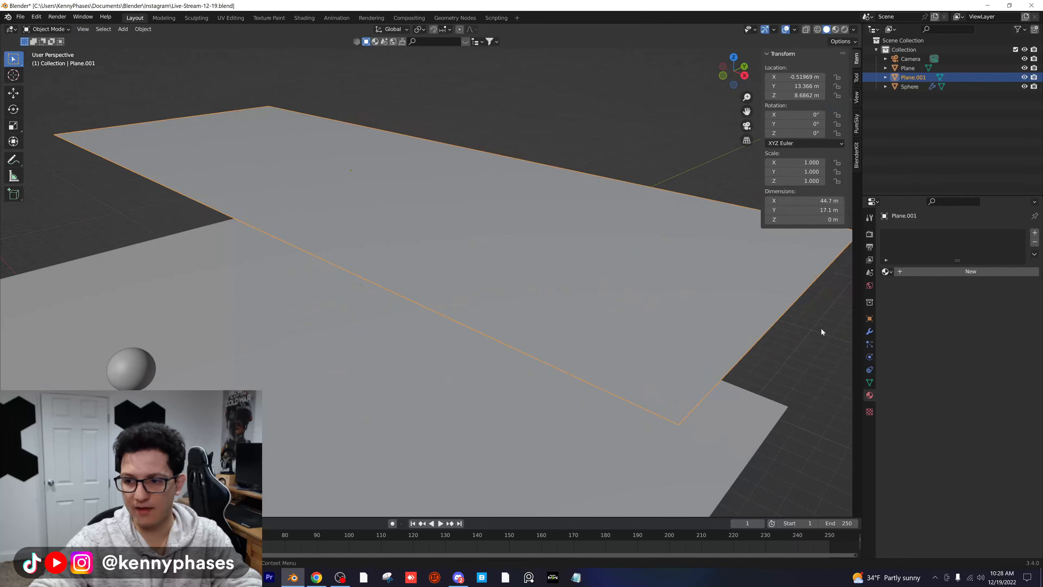
Add a Displace modifier to the subdivided plane and create a new texture for it
click(870, 330)
click(917, 232)
click(924, 292)
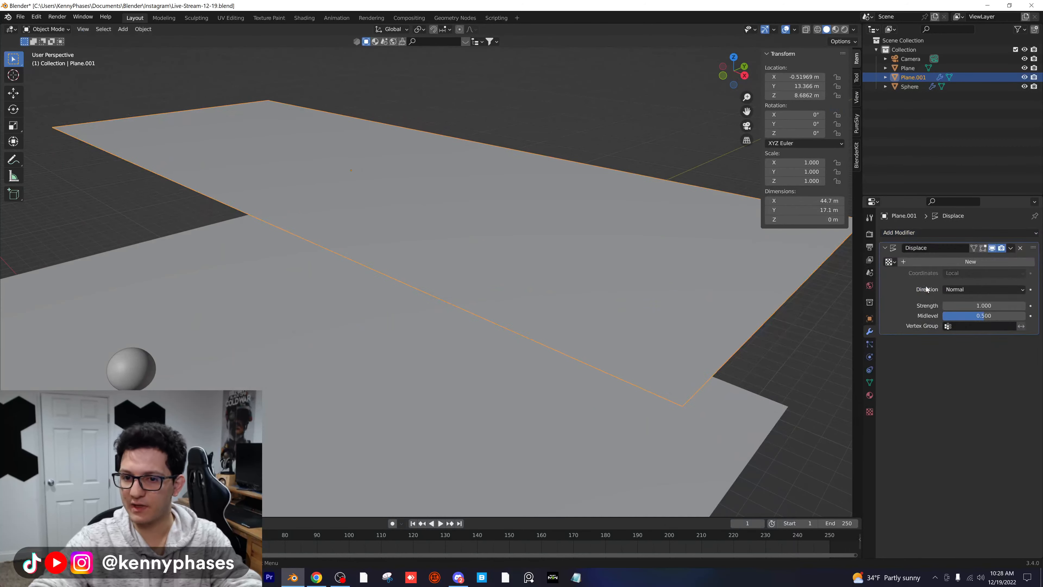
scroll(577, 255, down, 2)
click(951, 263)
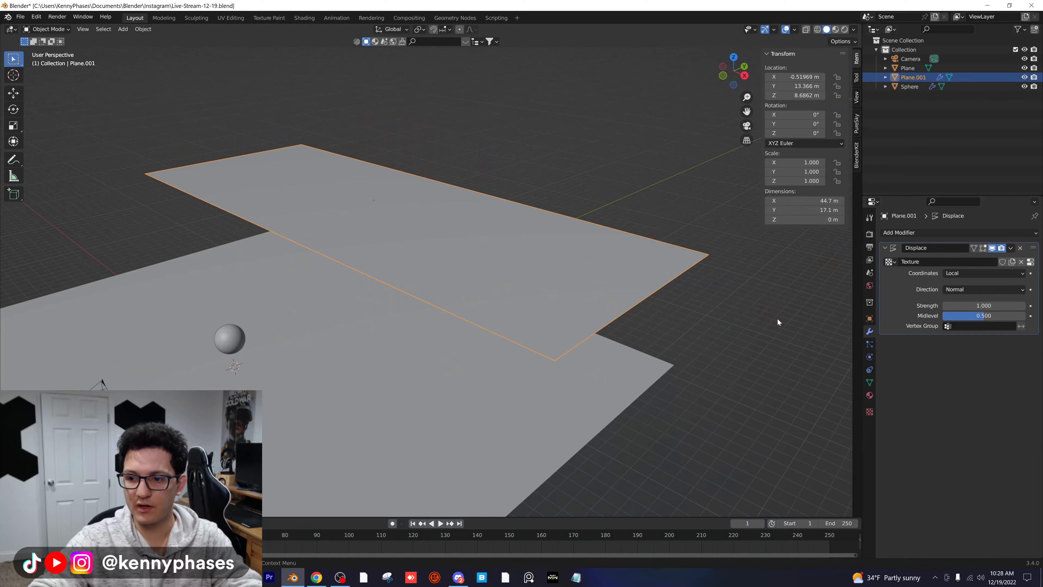
Set the displacement texture's type to Distorted Noise
click(869, 412)
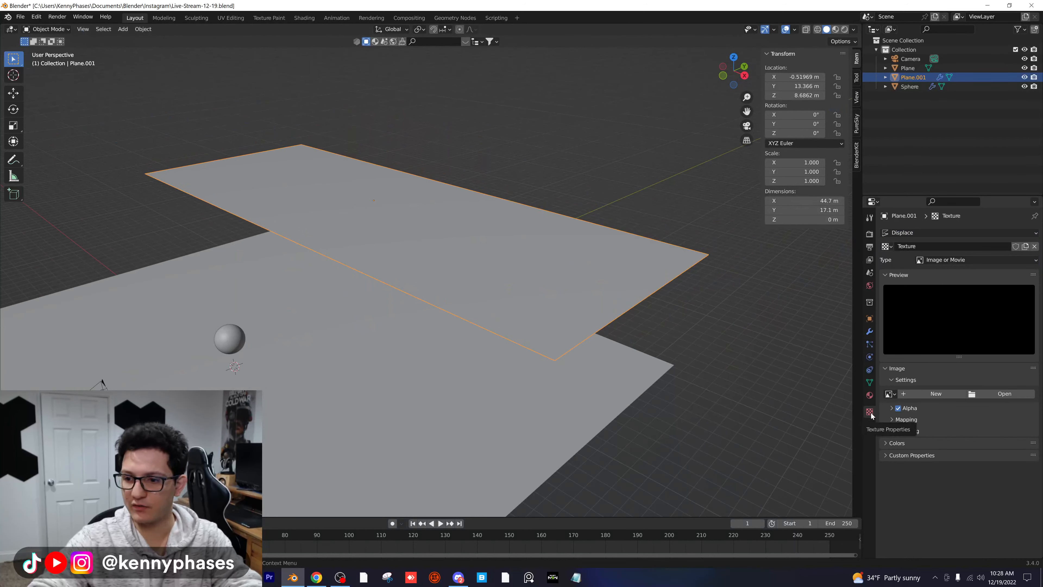
click(951, 260)
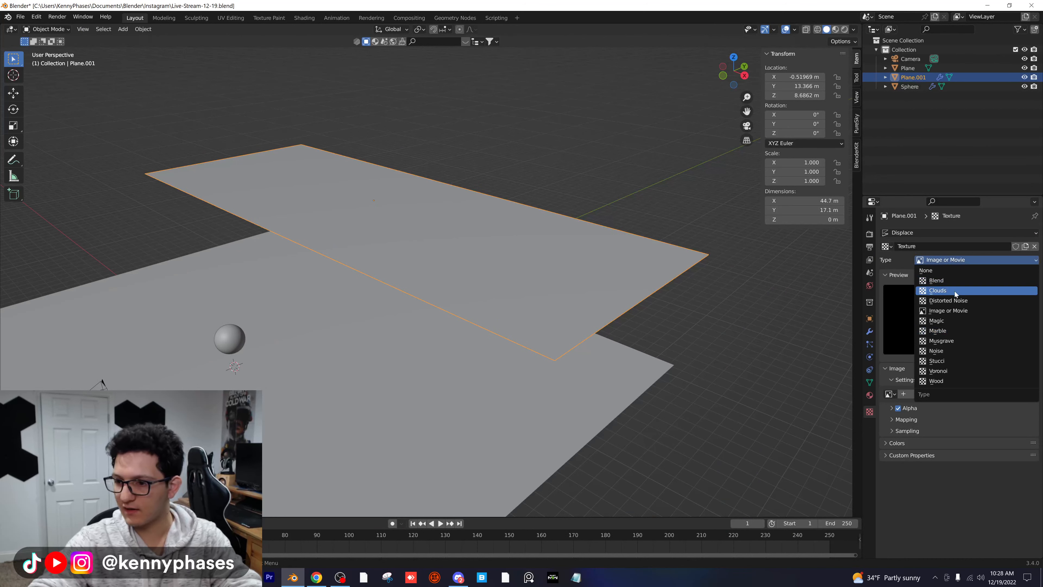
click(948, 300)
scroll(681, 274, up, 1)
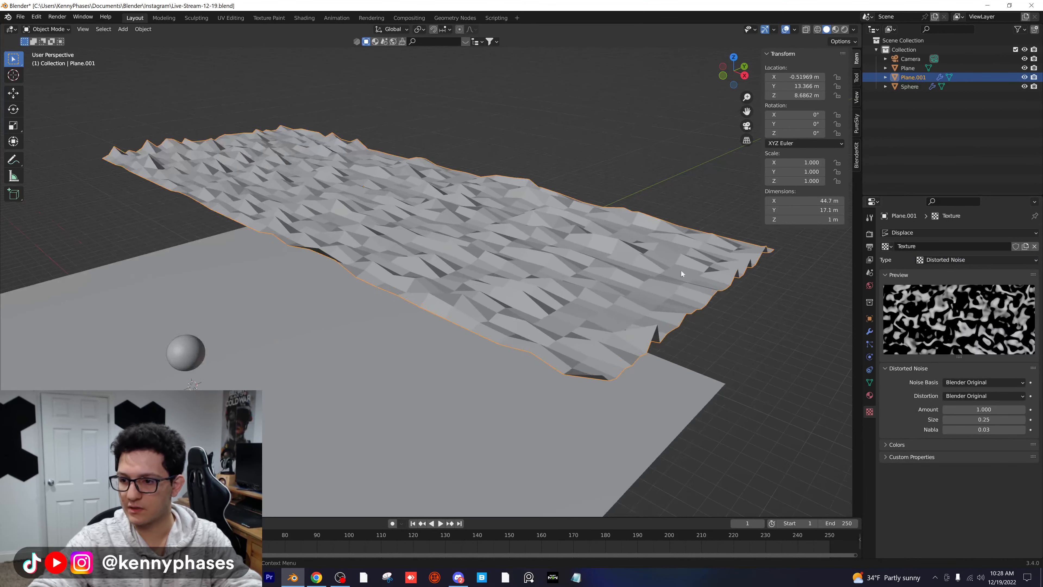
Try the Voronoi and Stucci types on the displacement texture, ending on Voronoi
click(970, 262)
click(960, 364)
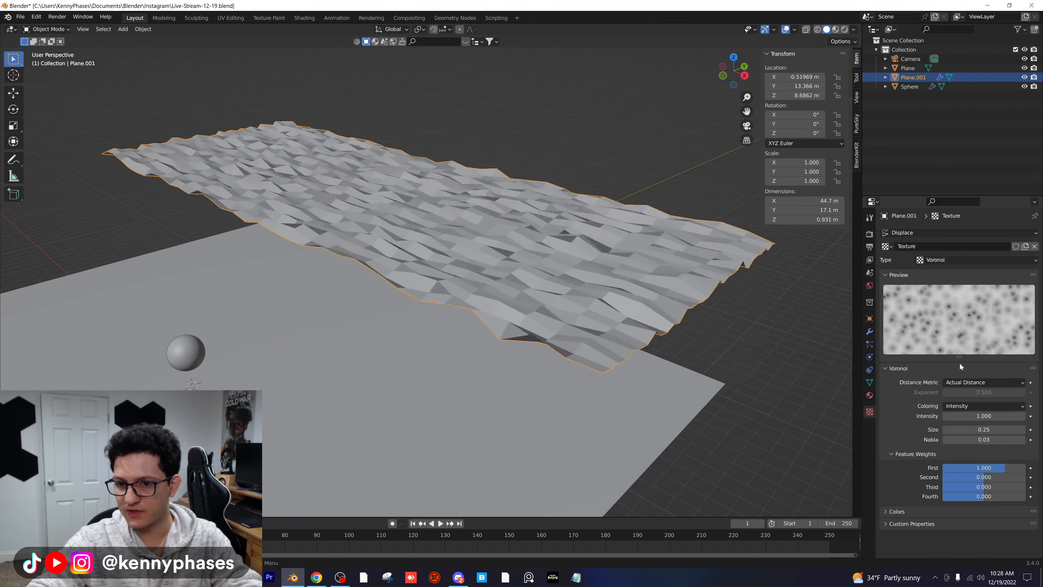
click(960, 261)
click(961, 362)
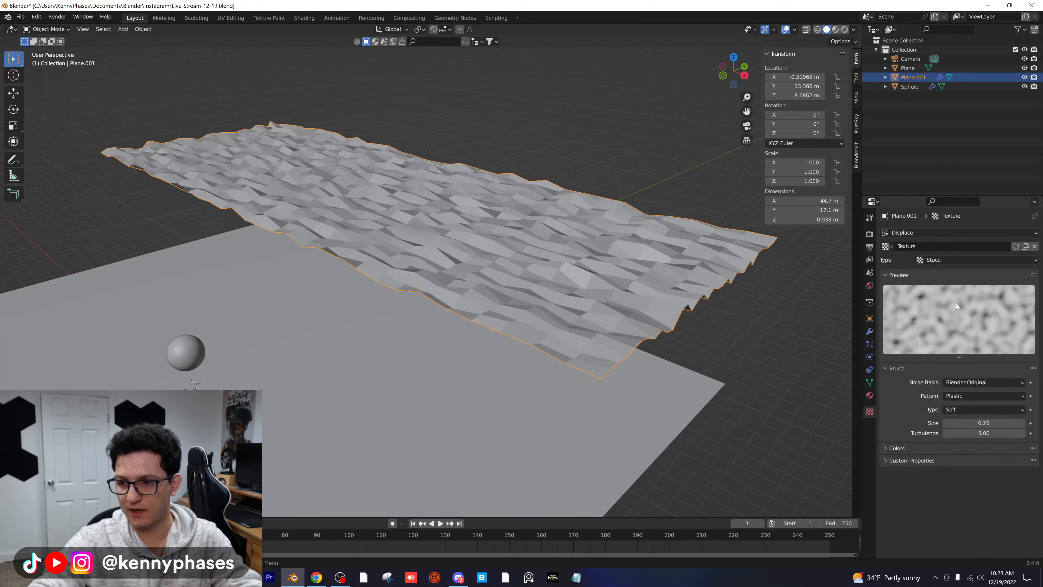
click(947, 259)
click(961, 371)
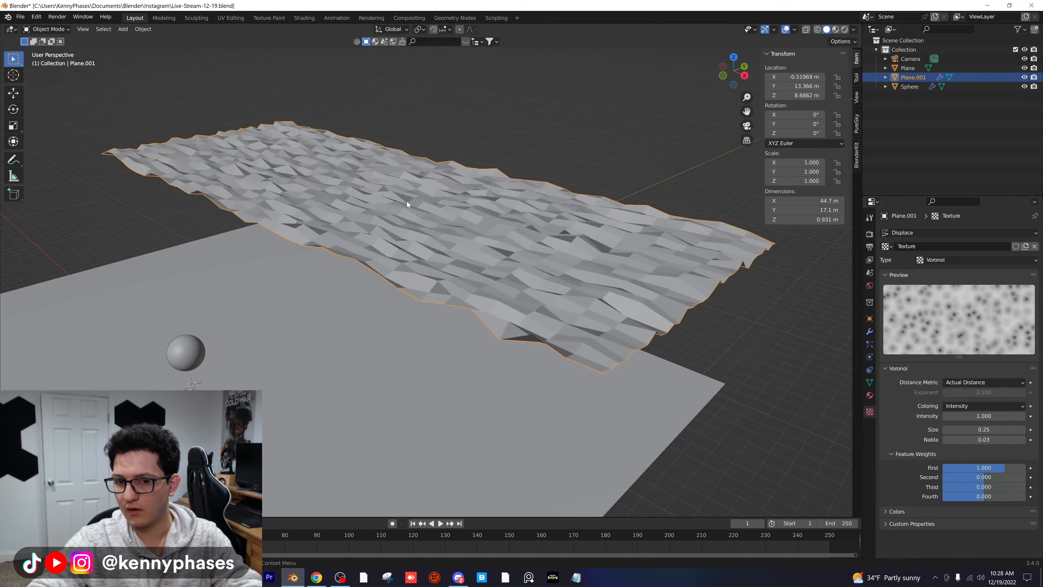
Save the file with the displaced plane and view the plane from another angle
scroll(423, 224, down, 1)
mouse_move(423, 224)
middle_down()
mouse_move(404, 215)
mouse_move(415, 218)
middle_up()
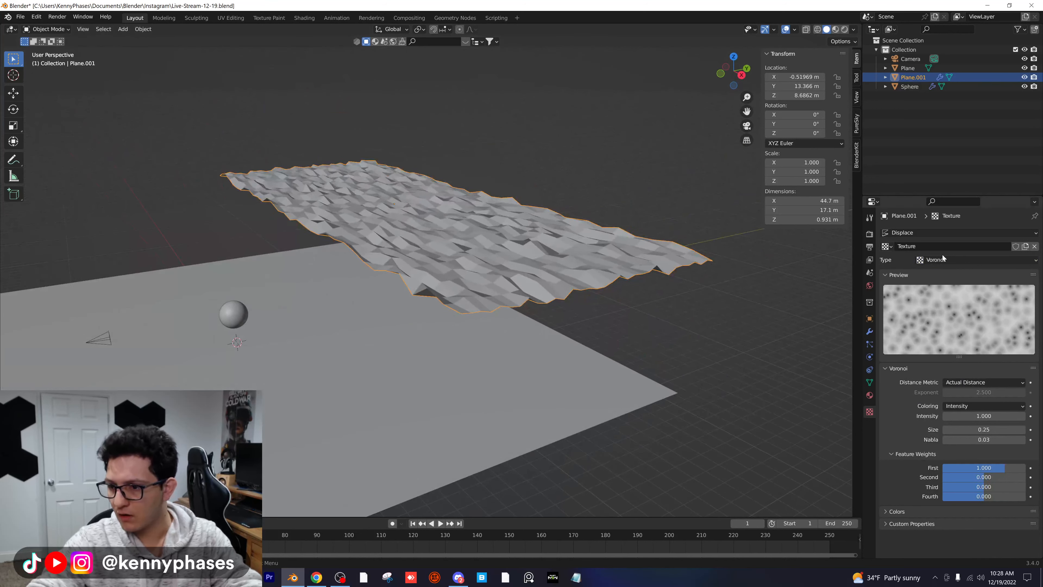
key(ctrl+s)
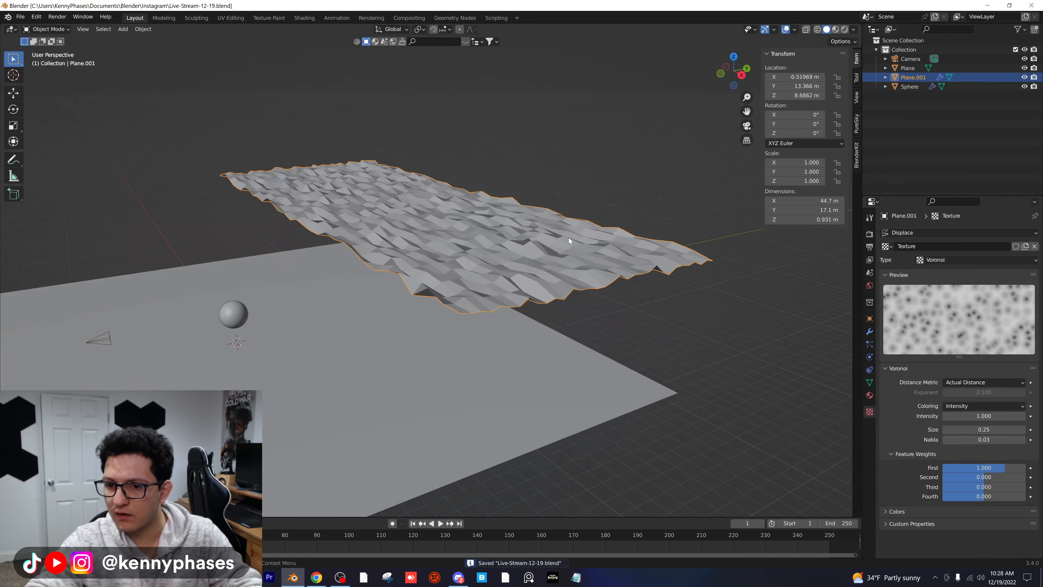
mouse_move(568, 237)
middle_down()
mouse_move(540, 236)
mouse_move(550, 242)
middle_up()
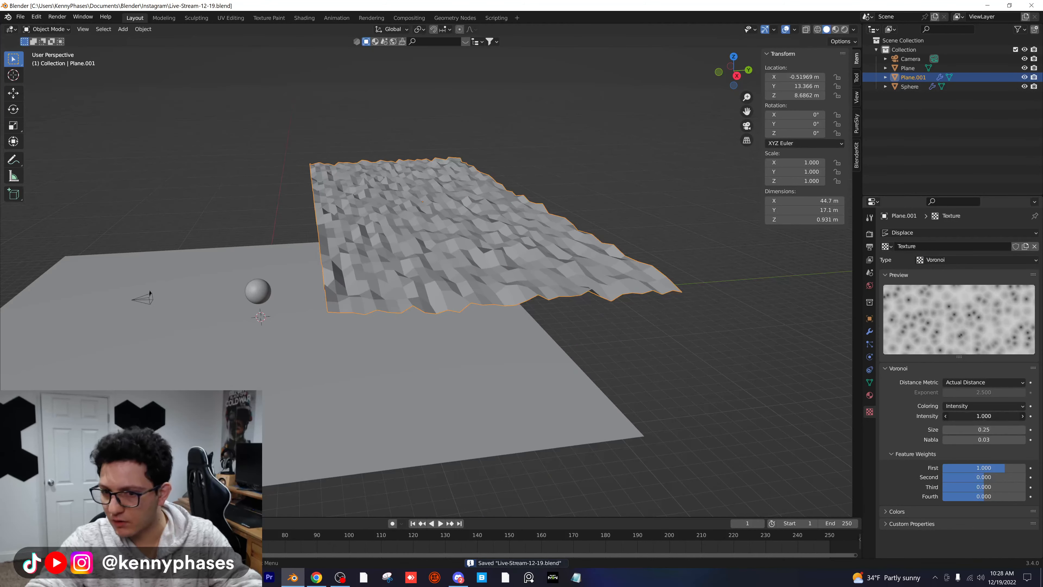
Undo the intensity change, switch the displacement texture to Distorted Noise, and set its Amount to 0.600
mouse_move(984, 416)
mouse_down()
mouse_move(1014, 416)
mouse_move(963, 416)
mouse_move(987, 416)
mouse_up()
key(ctrl+z)
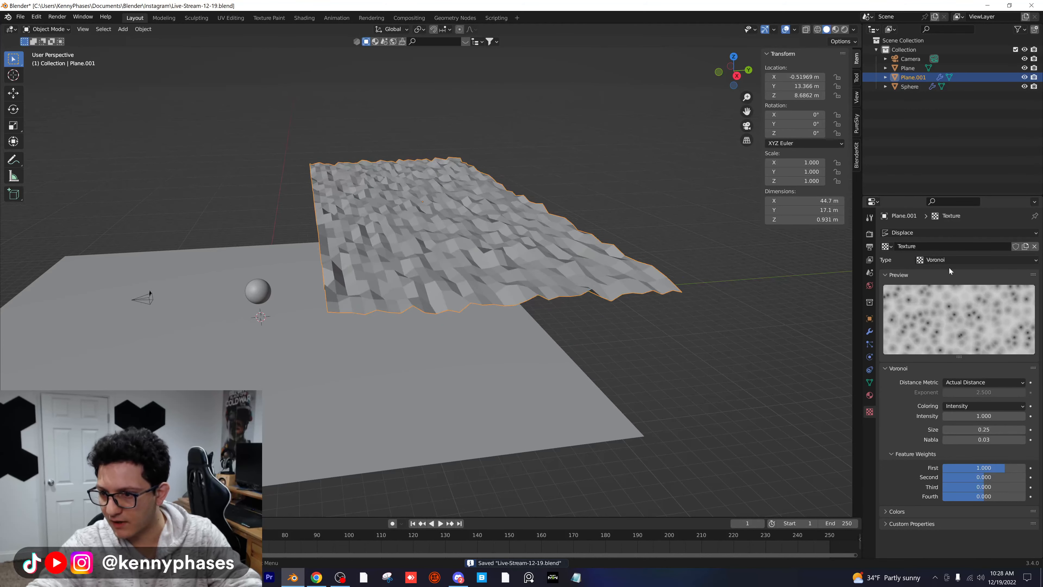
click(948, 260)
click(954, 303)
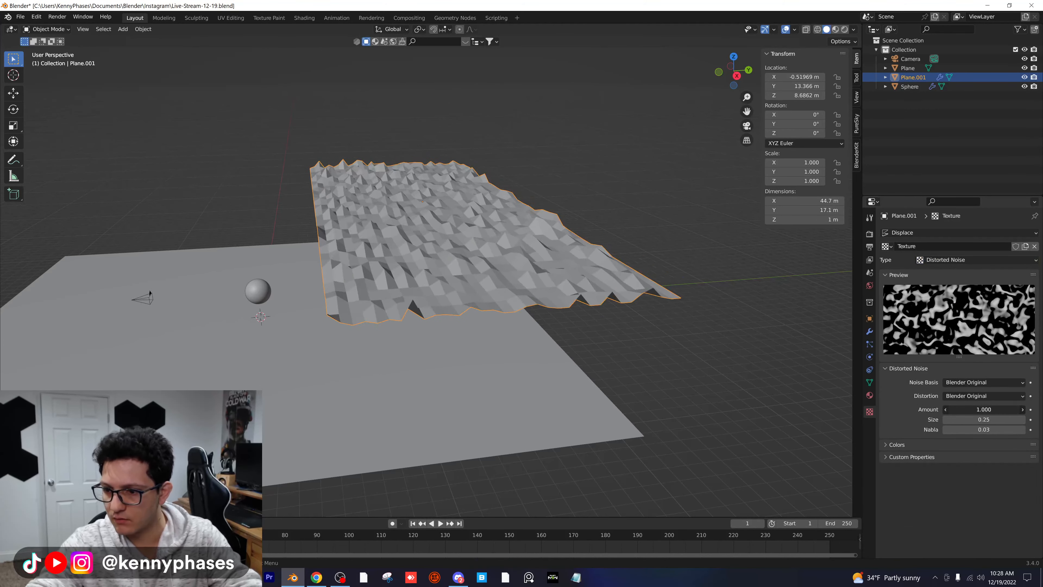
drag(984, 410, 957, 409)
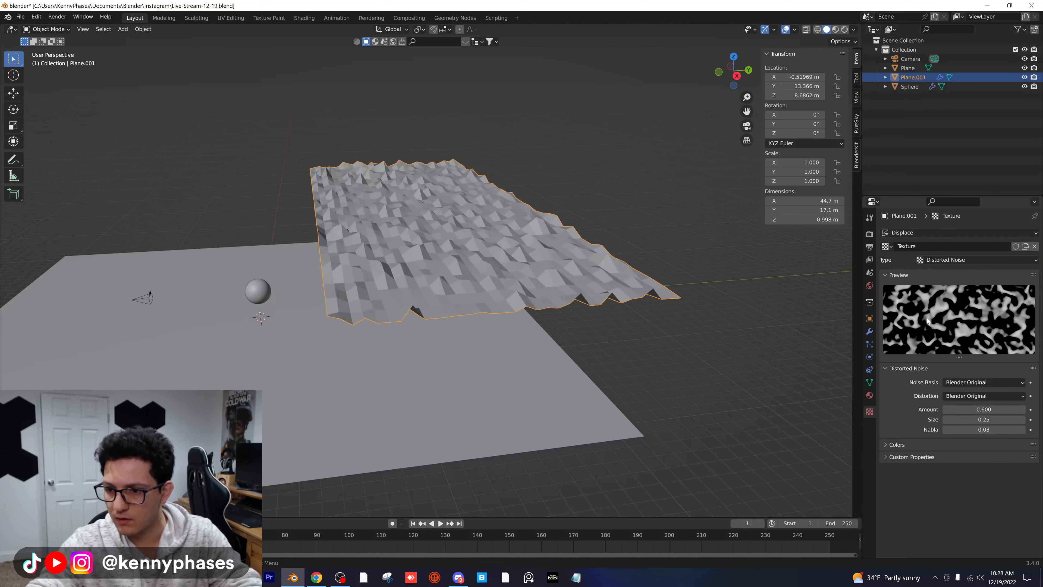
Set the Displace strength to 6.800 and add a Subdivision Surface modifier with viewport level 2
click(869, 331)
drag(983, 306, 1038, 305)
click(942, 232)
click(877, 400)
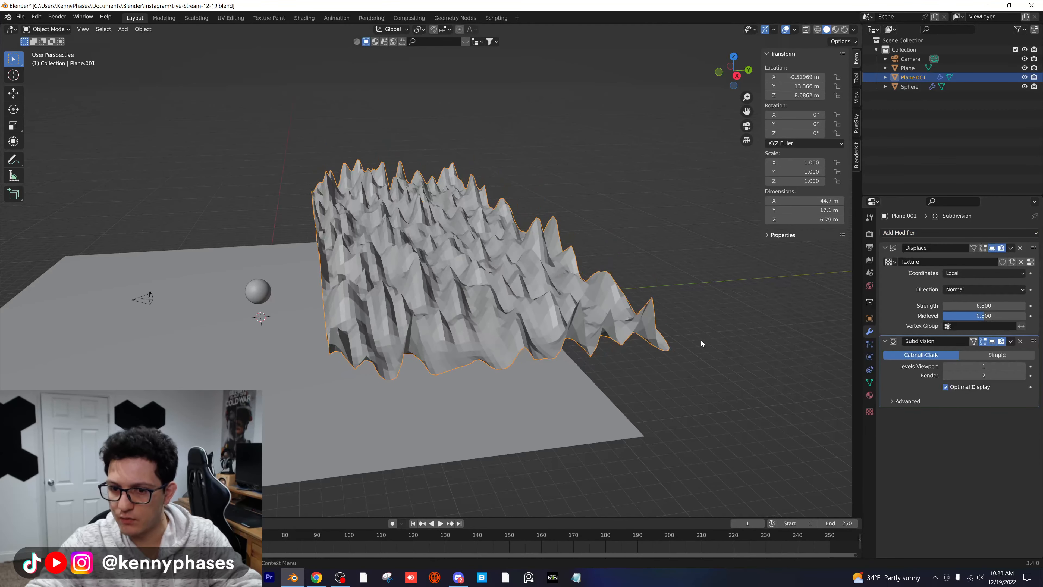
click(1023, 367)
mouse_move(474, 288)
middle_down()
mouse_move(552, 294)
mouse_move(458, 288)
middle_up()
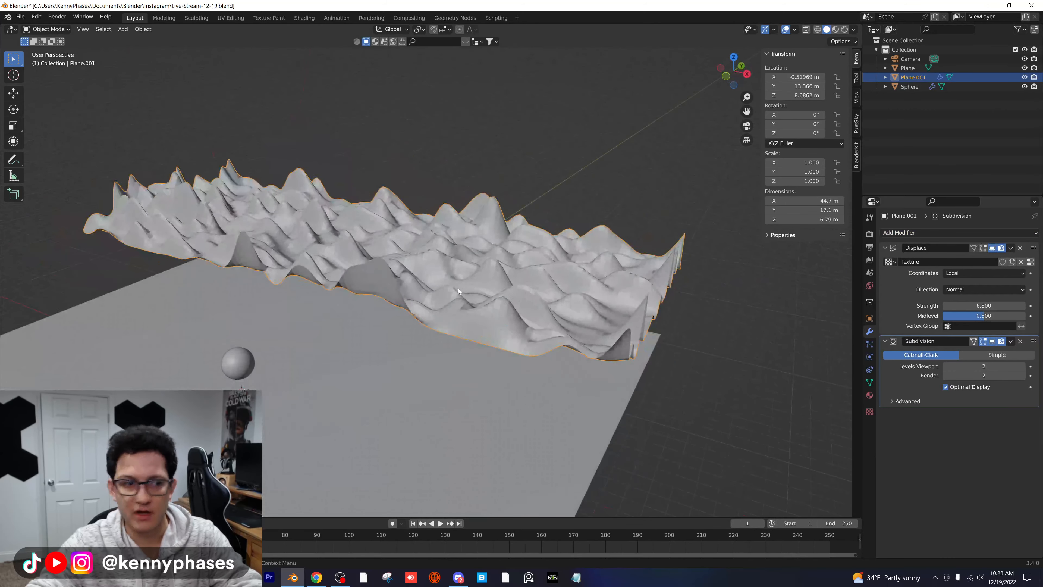
Try lowering the strip of vertices along the terrain plane's front edge, nearest the sphere, along the Z axis
middle_drag(458, 251, 501, 241)
key(Tab)
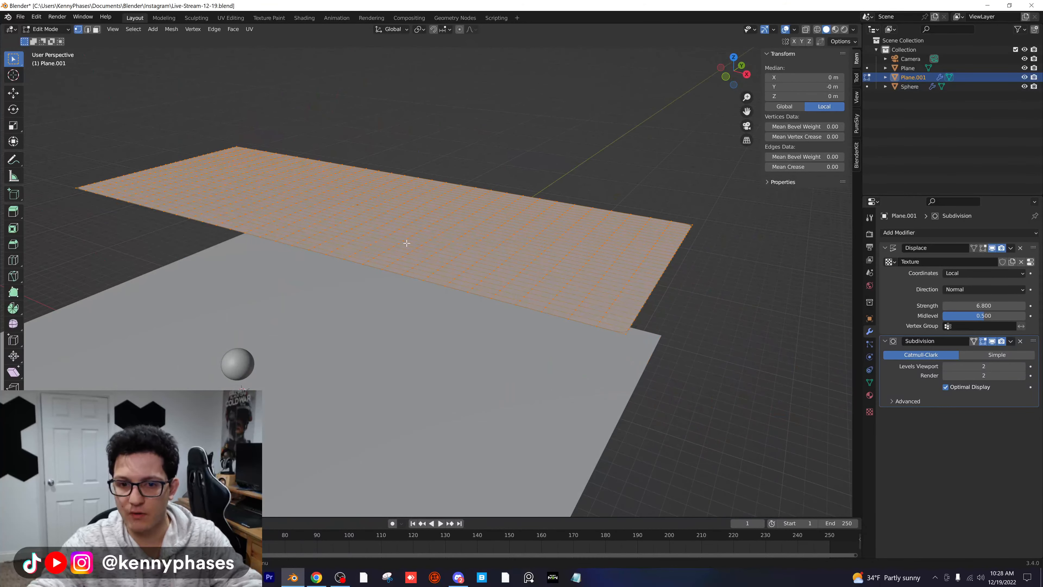
click(734, 57)
scroll(444, 288, down, 3)
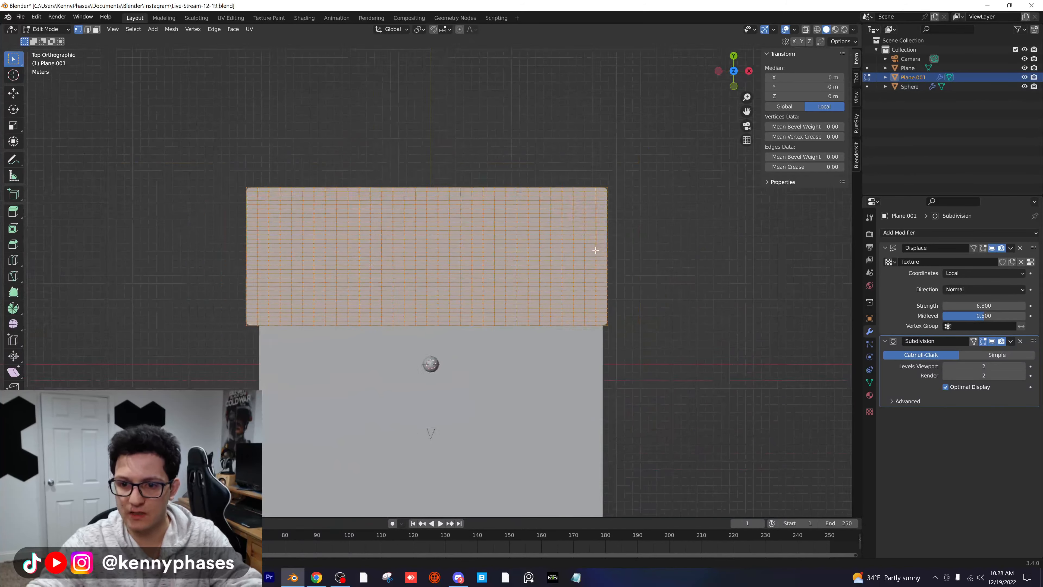
drag(690, 358, 204, 300)
middle_drag(349, 338, 289, 267)
key(g)
key(z)
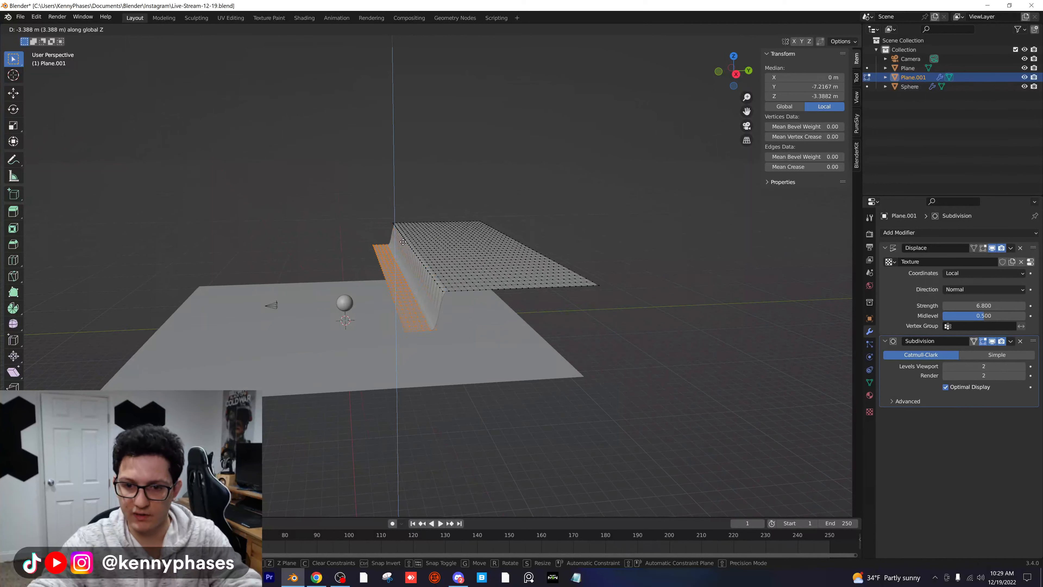
click(403, 260)
key(Tab)
middle_drag(415, 273, 440, 287)
scroll(383, 307, up, 2)
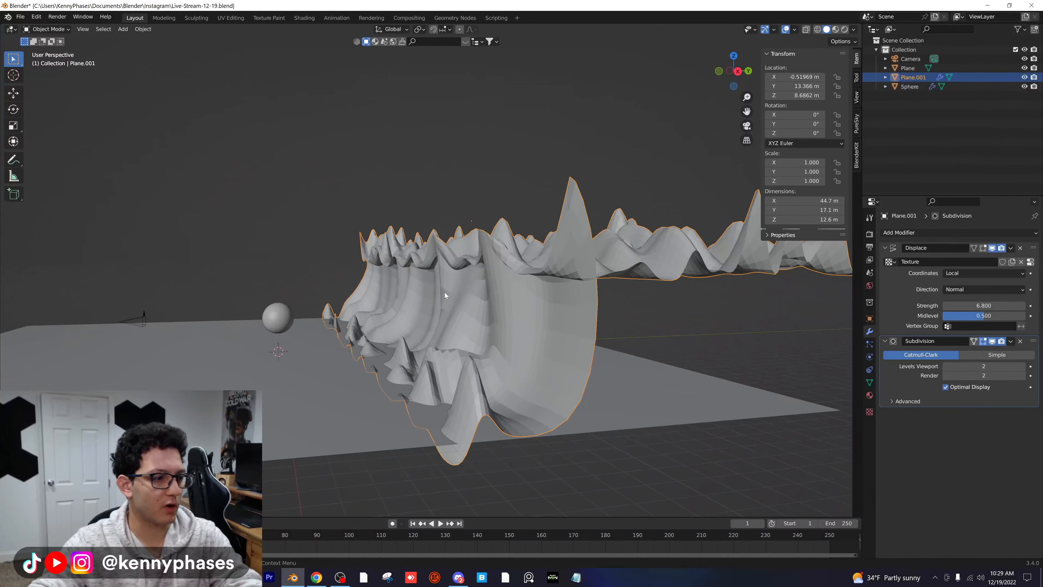
scroll(444, 295, down, 2)
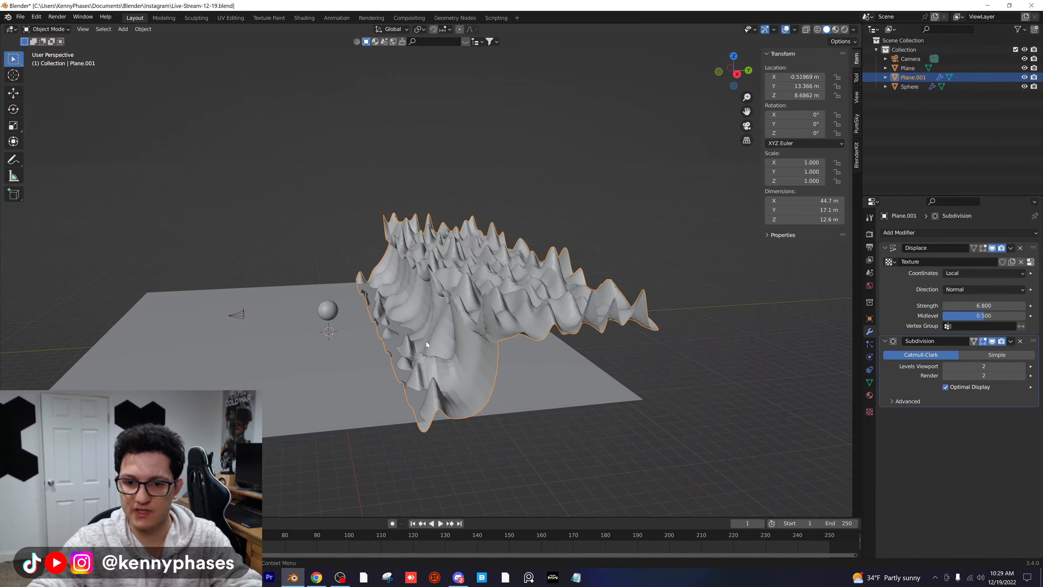
Undo the lowering of the terrain's front vertices and return to Object Mode
key(Tab)
key(Tab)
key(Tab)
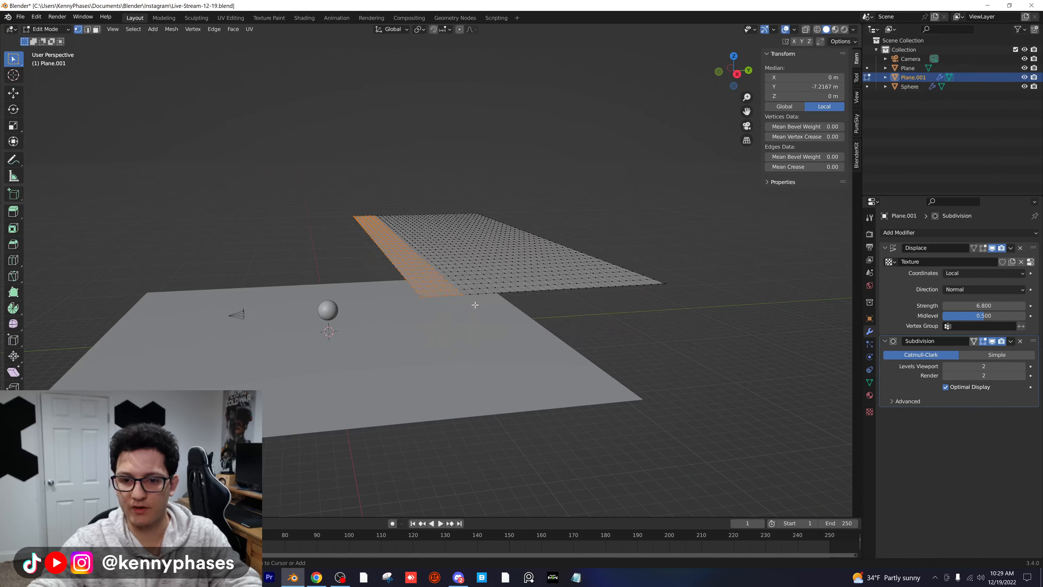
key(Tab)
middle_drag(481, 325, 538, 337)
scroll(539, 337, up, 1)
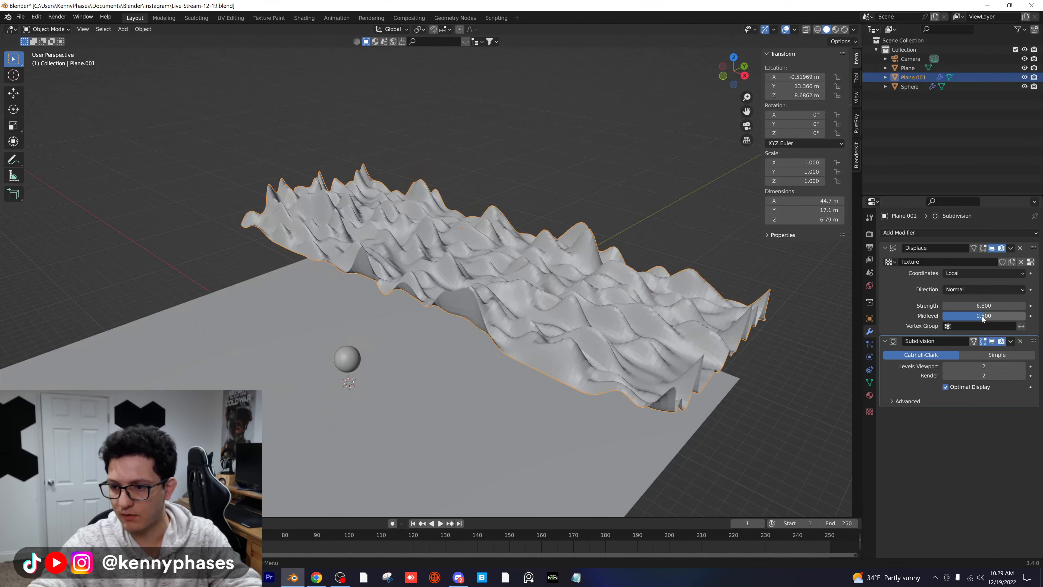
Set the Displace modifier's Midlevel to 1.000 and scale the terrain plane up uniformly to about 1.295
drag(983, 318, 1022, 318)
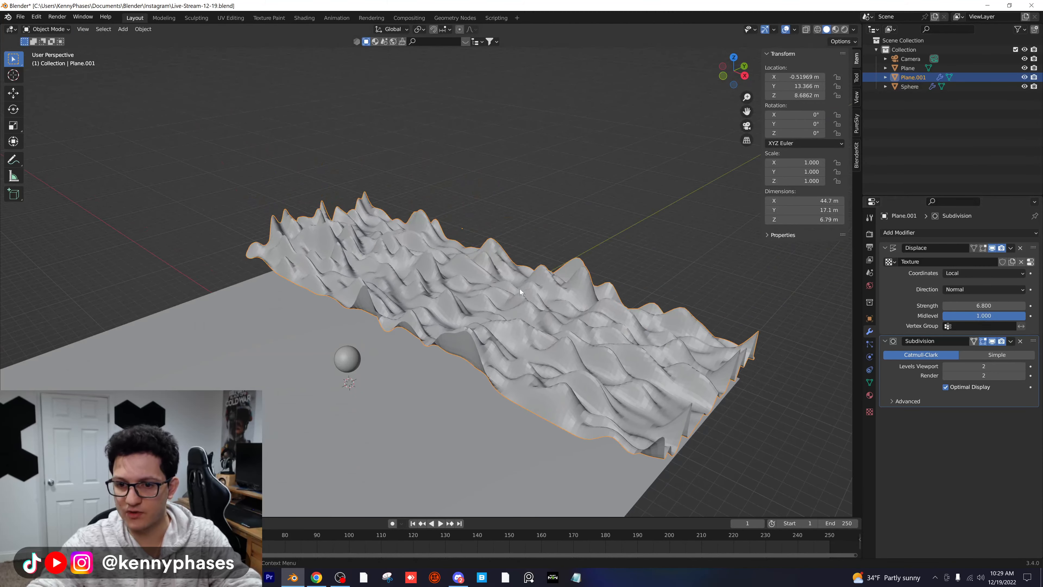
middle_drag(521, 292, 507, 276)
key(s)
click(657, 304)
middle_drag(657, 304, 601, 262)
Enlarge the terrain plane to a scale of about 1.893, reposition it at about Y 17.8 m and Z 12.3 m, and save the file
key(g)
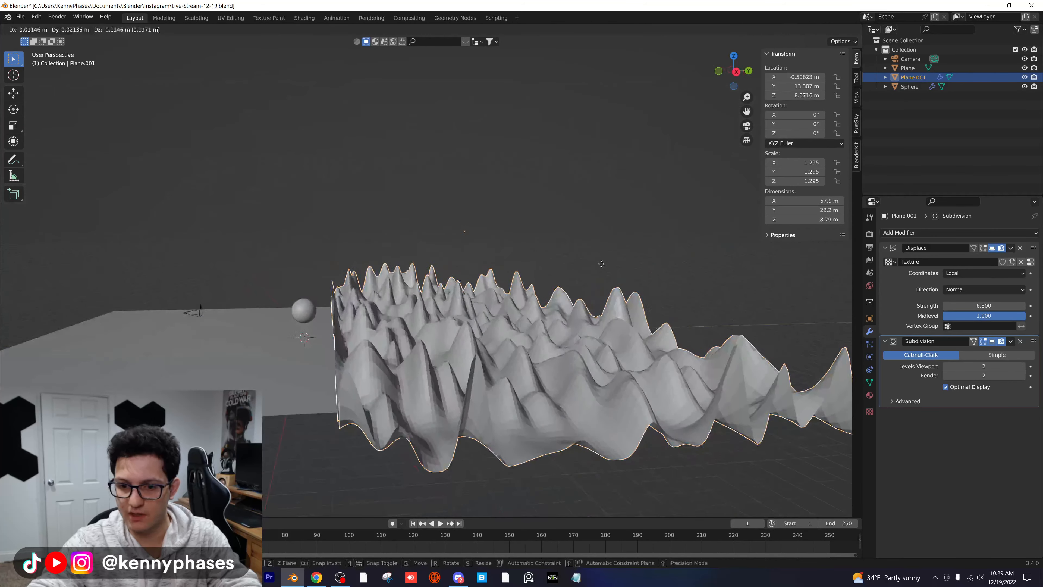
key(s)
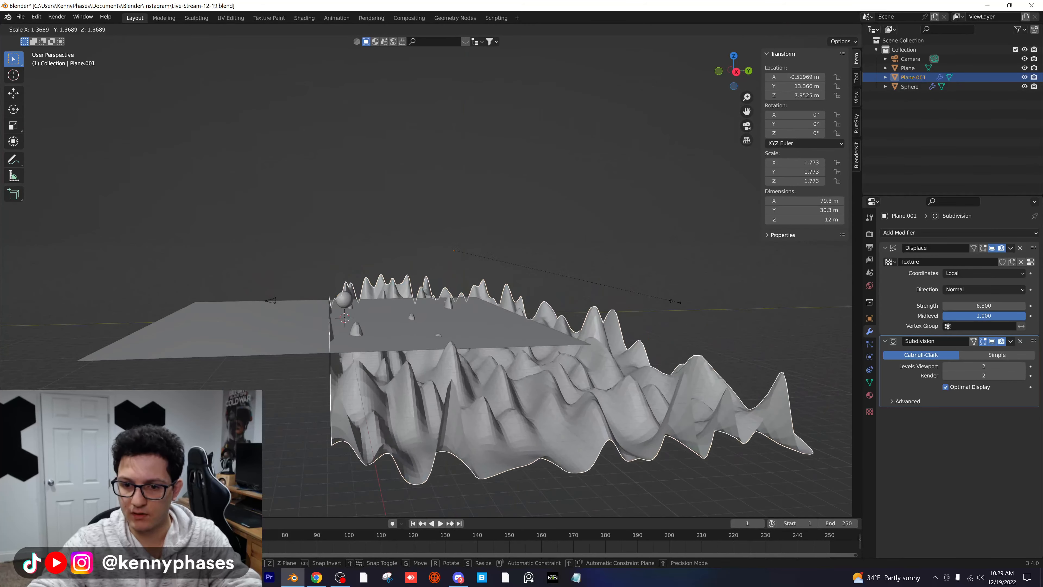
click(689, 306)
key(g)
key(z)
middle_drag(567, 332, 477, 310)
scroll(466, 284, up, 4)
key(ctrl+s)
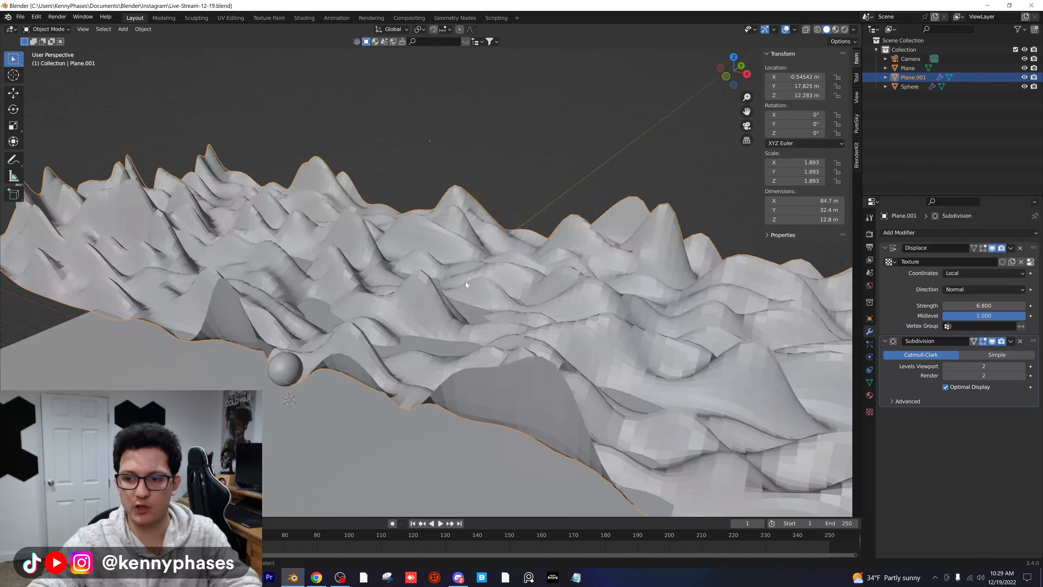
Set the Subdivision modifier's viewport level to 3 and apply smooth shading to the terrain plane
click(1022, 366)
right_click(577, 316)
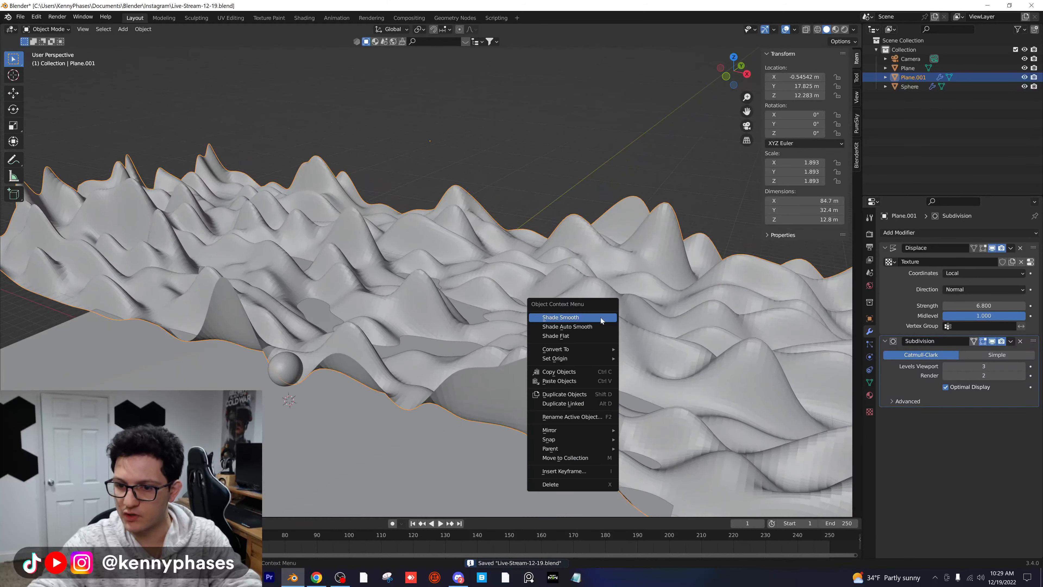
click(578, 317)
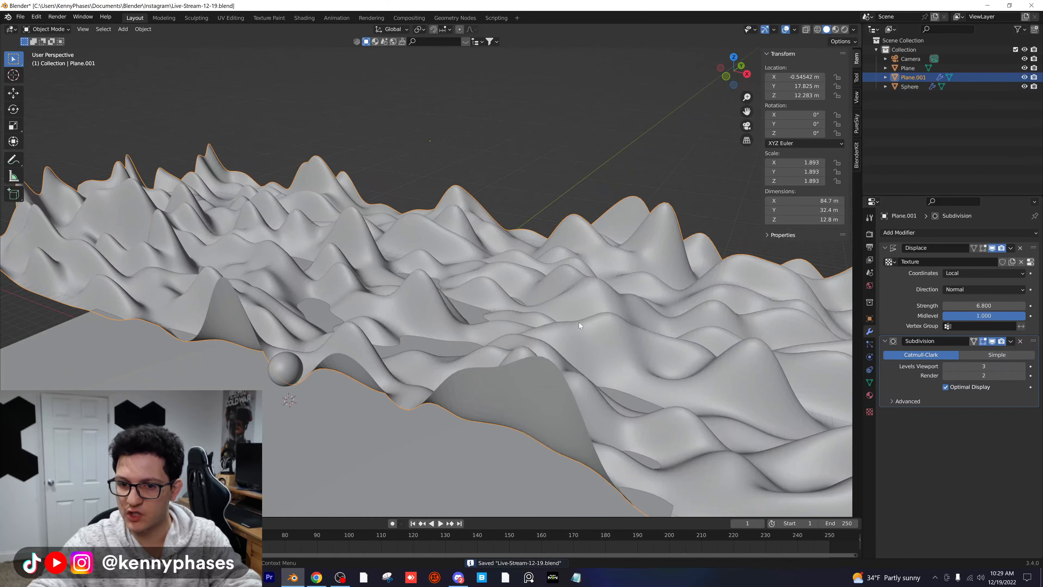
Try the Voronoi and Wood types on the terrain's displacement texture
click(869, 411)
click(961, 263)
click(956, 382)
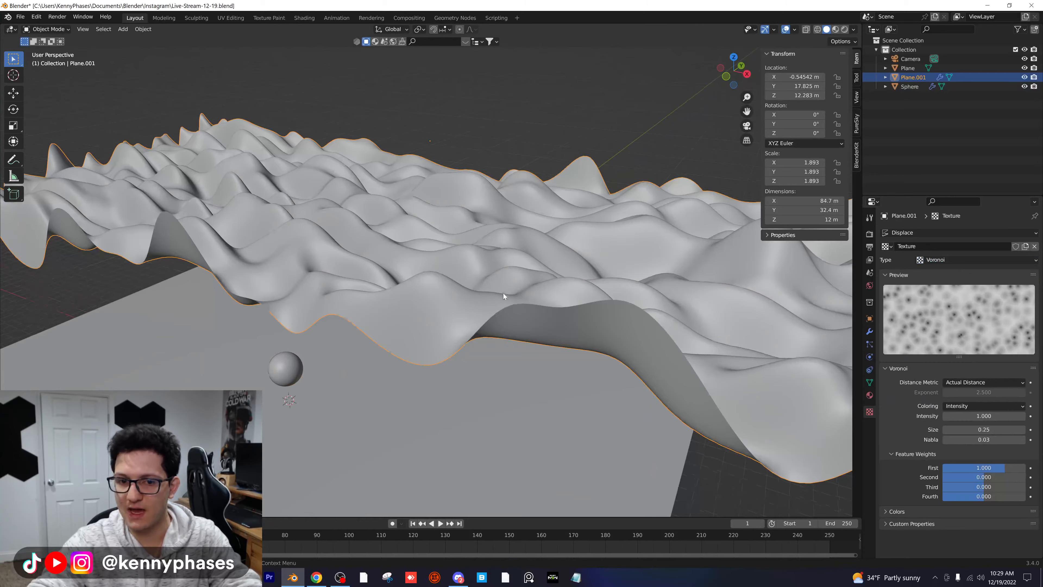
middle_drag(504, 295, 475, 297)
scroll(509, 286, down, 1)
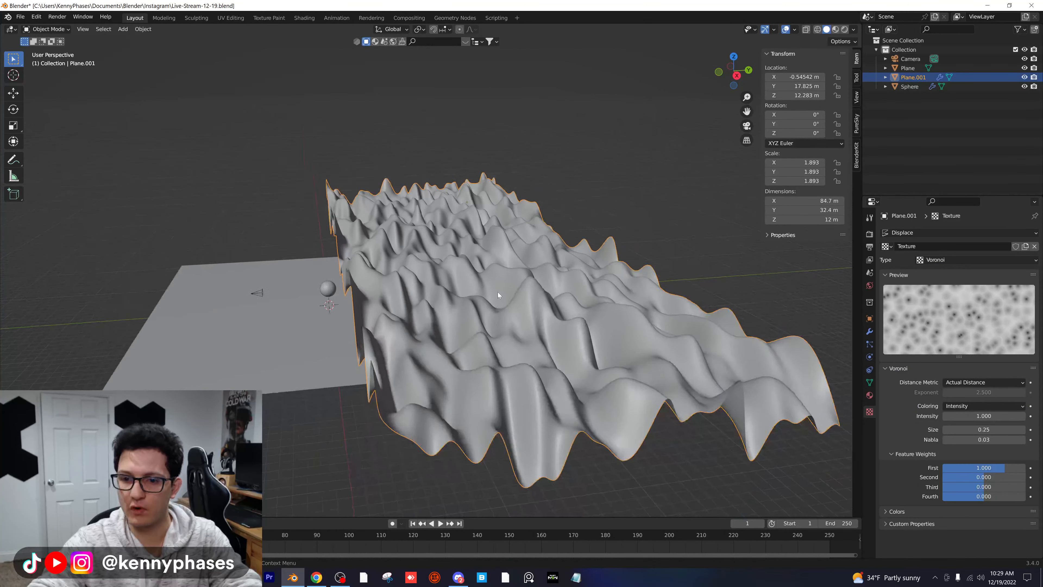
click(957, 263)
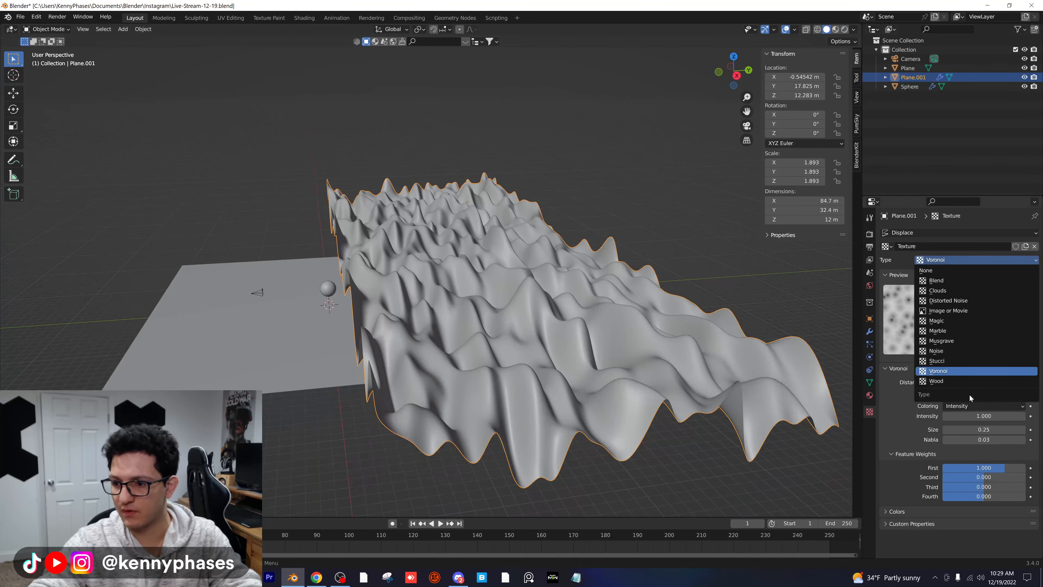
click(952, 380)
Switch the displacement texture's type to Noise and narrow the terrain plane along X to a scale of about 1.306
click(953, 259)
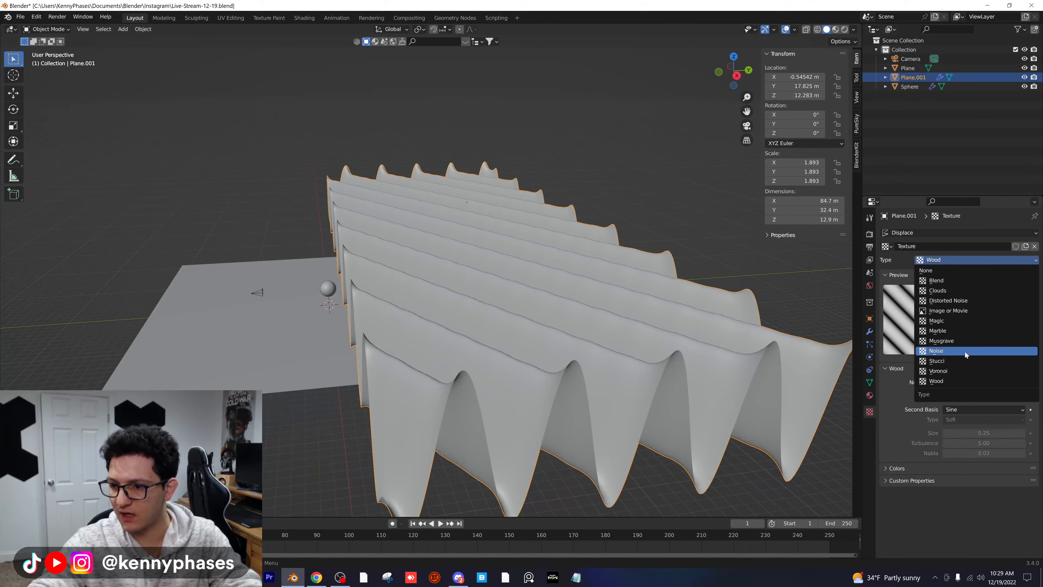
click(957, 350)
middle_drag(622, 299, 651, 320)
key(s)
key(x)
click(589, 287)
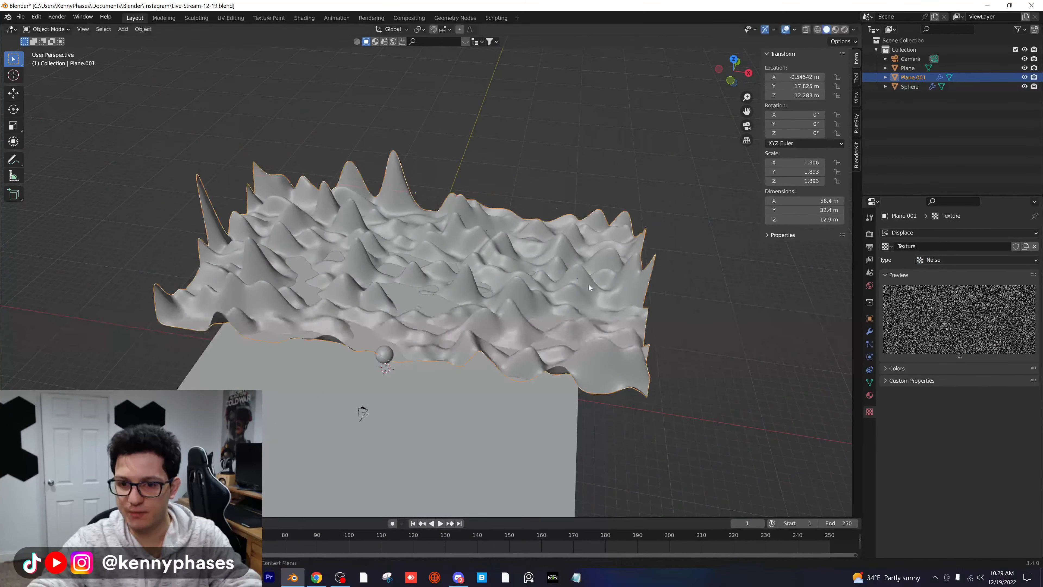
Apply the terrain plane's scale and lower the plane along Z to about 6.59 m
click(143, 29)
mouse_move(163, 77)
click(254, 97)
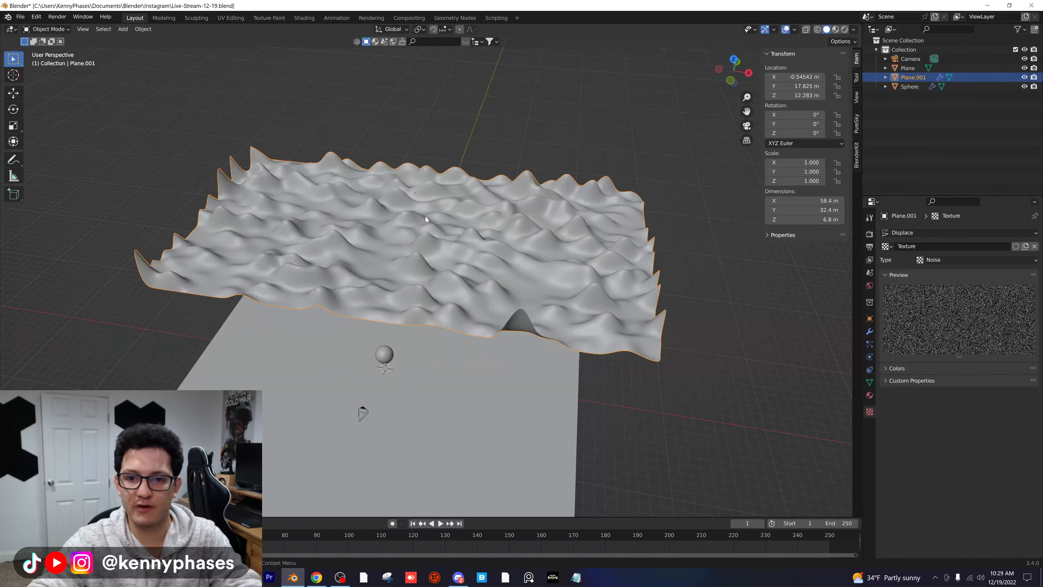
middle_drag(263, 106, 327, 173)
scroll(326, 173, up, 3)
key(g)
key(z)
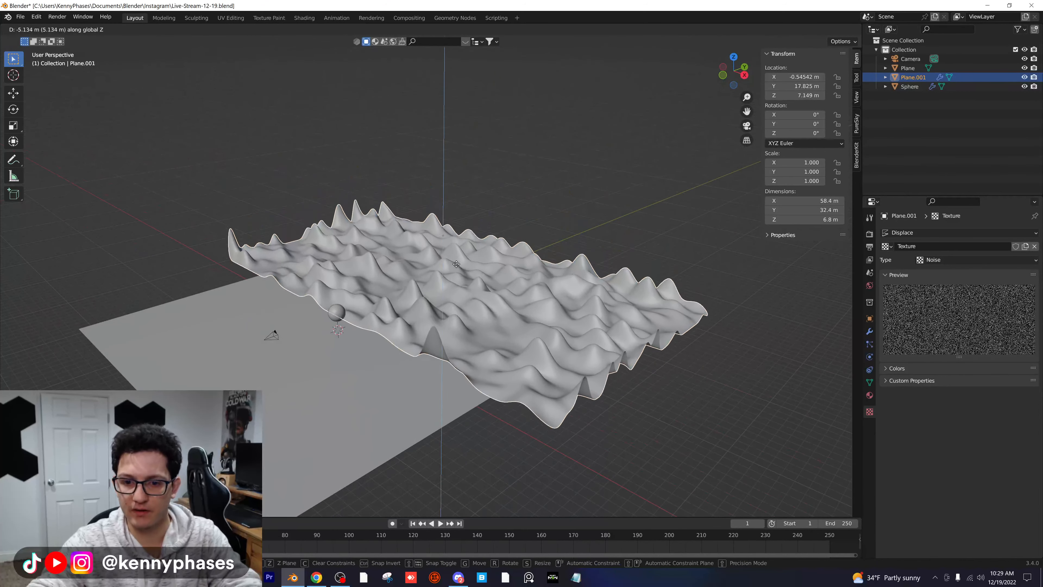
click(457, 269)
middle_drag(378, 326, 327, 344)
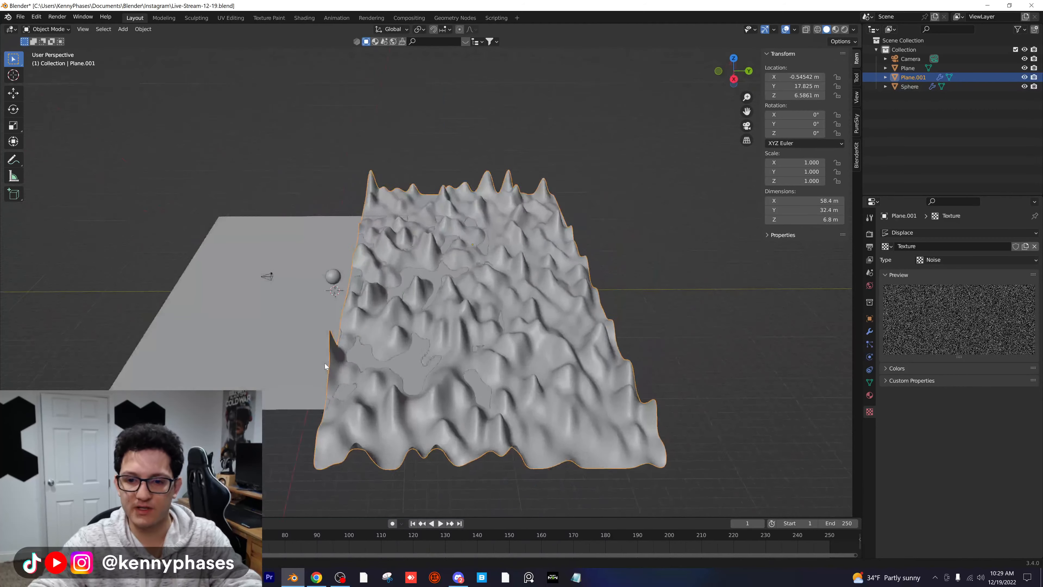
scroll(455, 286, up, 2)
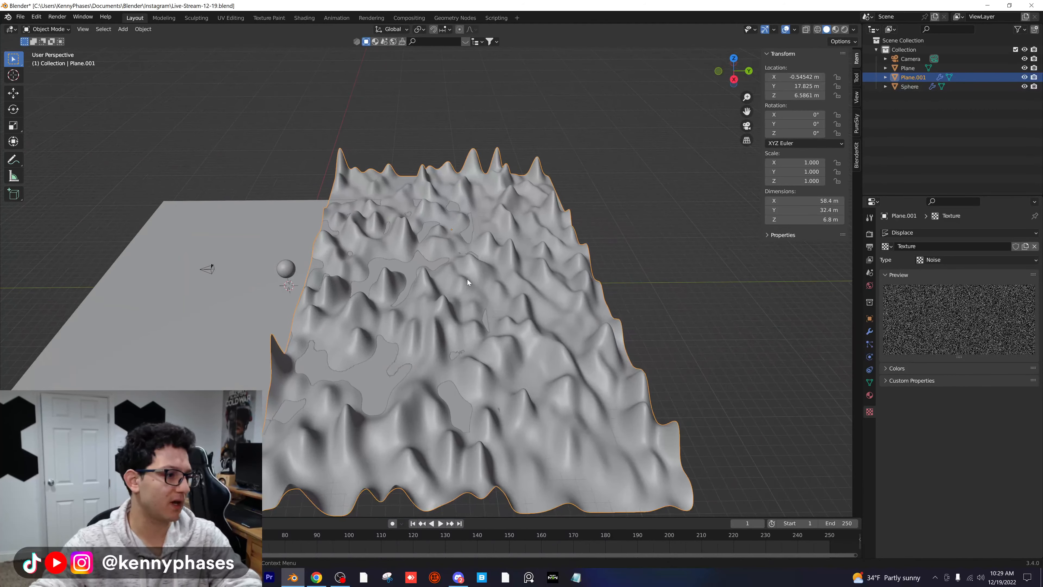
scroll(460, 283, up, 2)
click(187, 338)
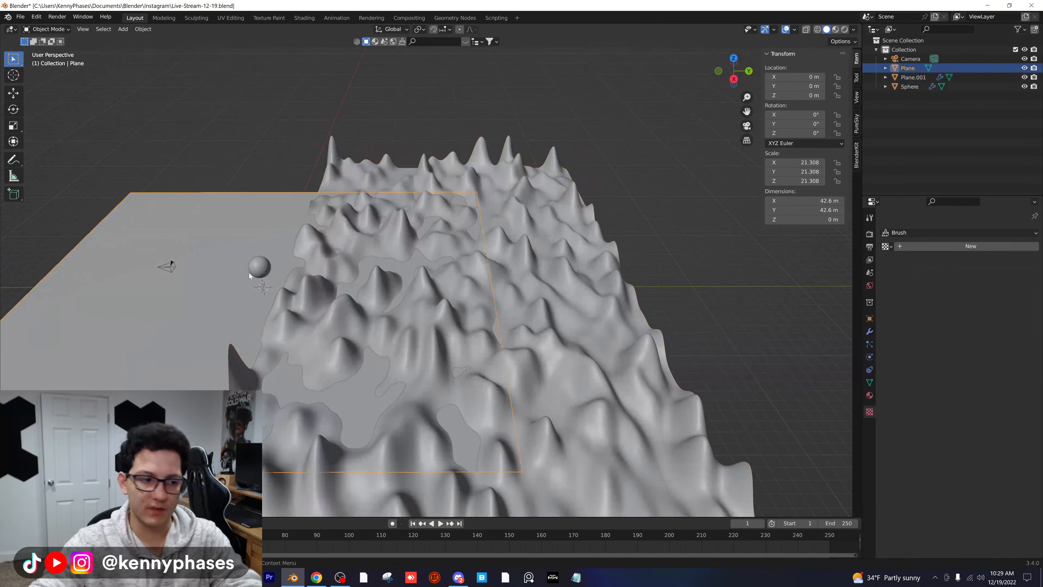
middle_drag(255, 345, 384, 357)
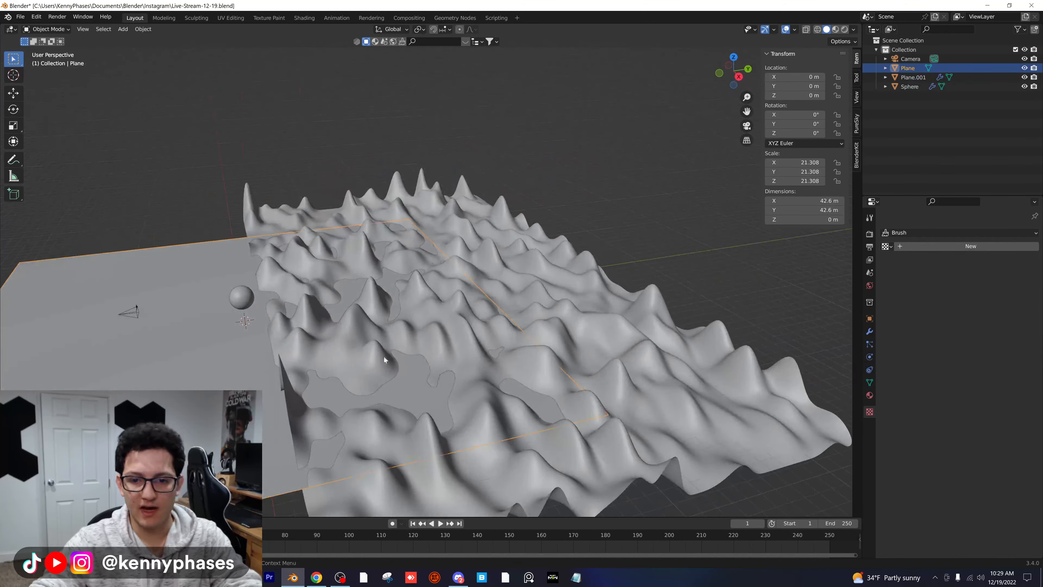
middle_drag(318, 331, 379, 345)
From the top view, move the terrain plane over the ground plane to about X 1.72 m, Y -0.73 m, and scale it to about 1.359
click(566, 308)
middle_drag(565, 308, 434, 309)
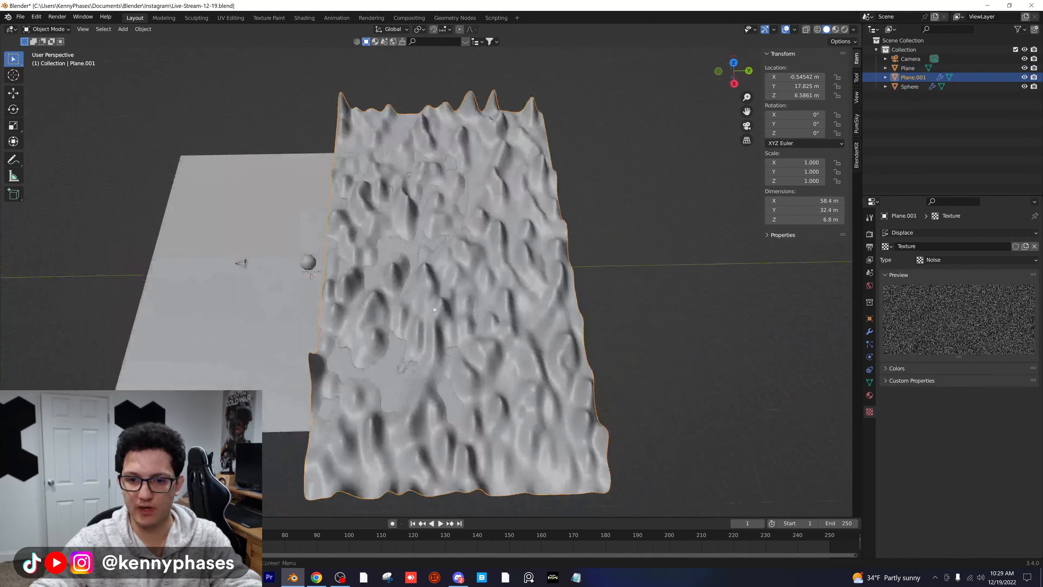
click(733, 62)
scroll(484, 230, down, 3)
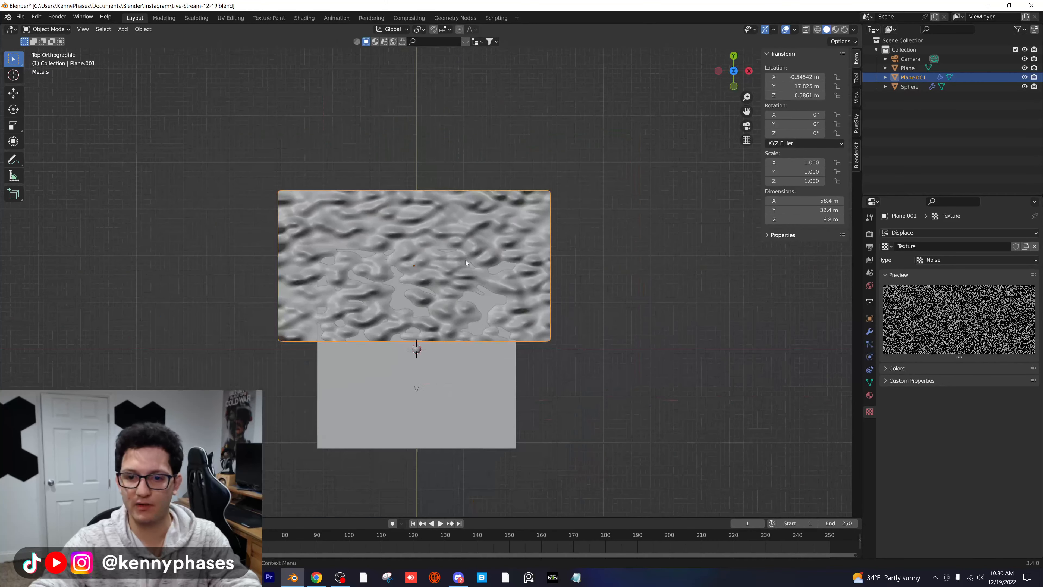
key(g)
click(497, 319)
key(s)
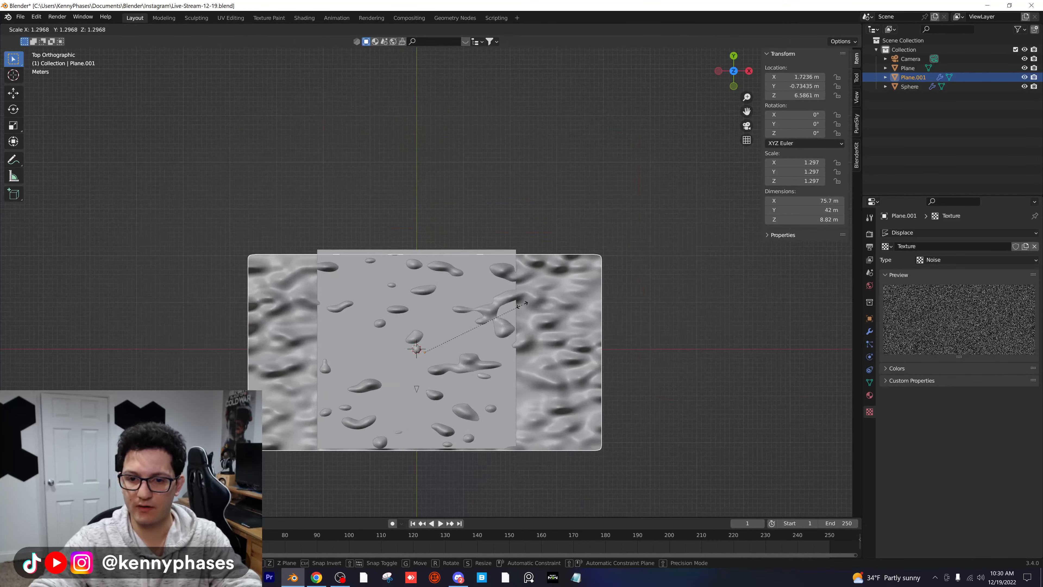
click(518, 323)
Looking through the camera, raise the terrain plane along Z to about 8.92 m so its hills surround the sphere
key(KP_0)
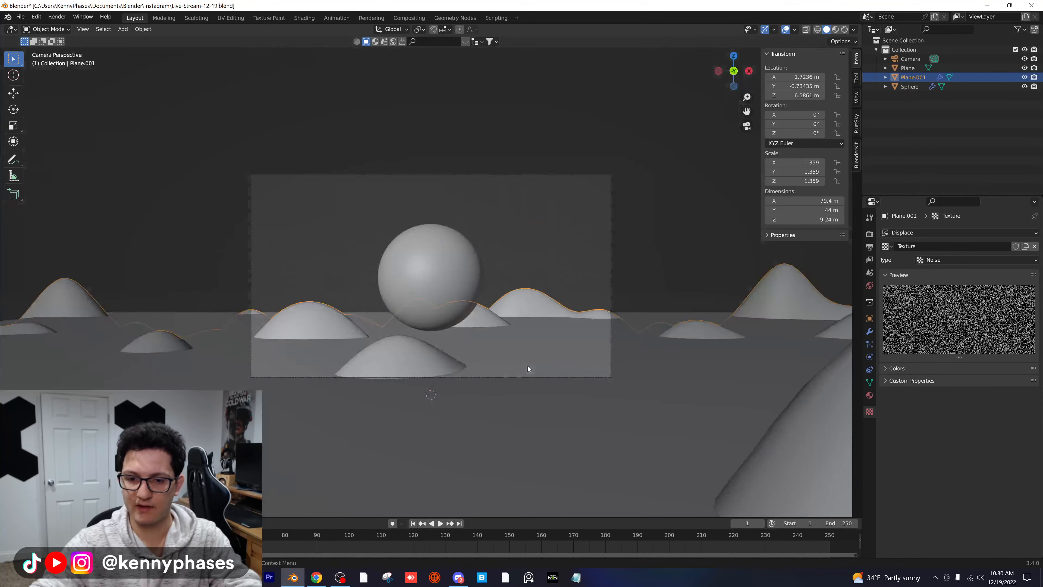
key(g)
key(z)
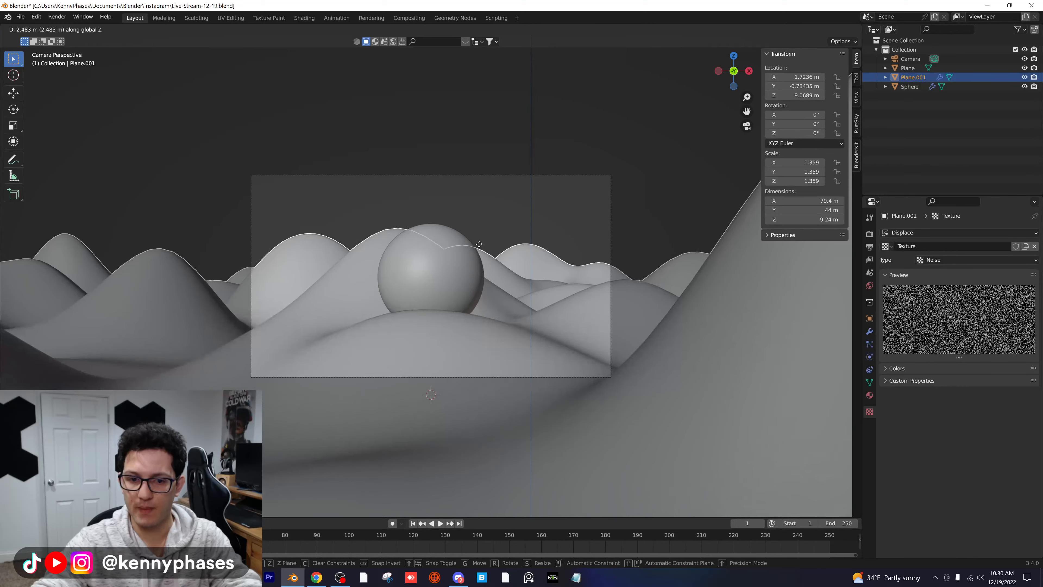
click(479, 247)
scroll(479, 247, down, 3)
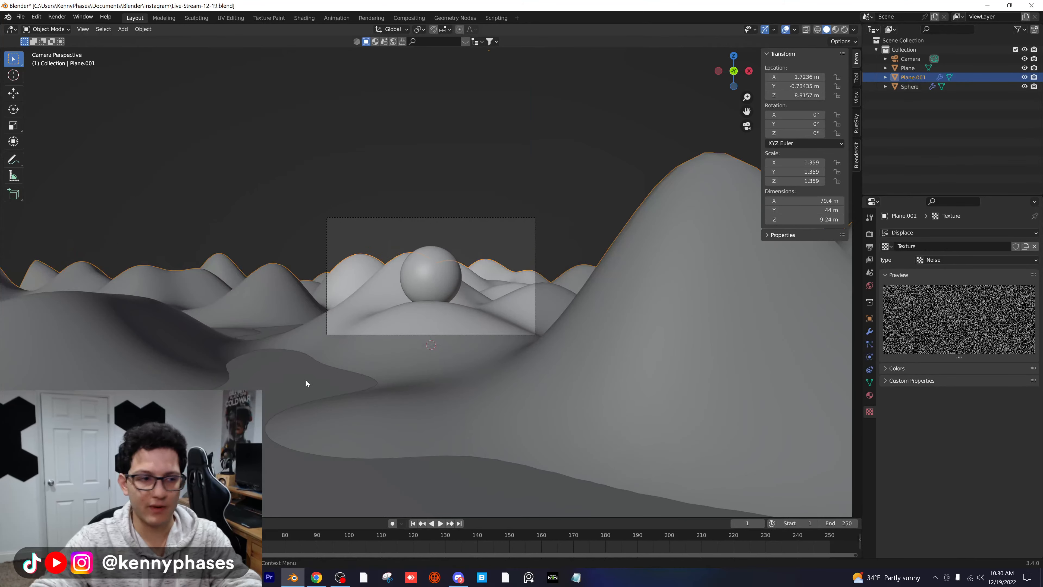
middle_drag(306, 380, 491, 283)
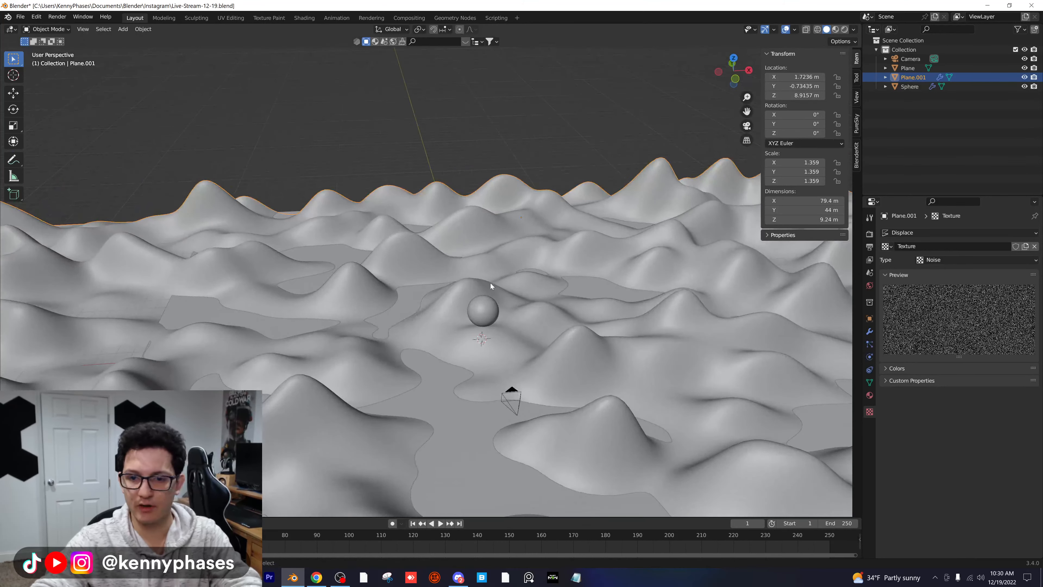
Save the file and display the terrain scene in Rendered viewport shading
key(ctrl+s)
key(z)
click(516, 222)
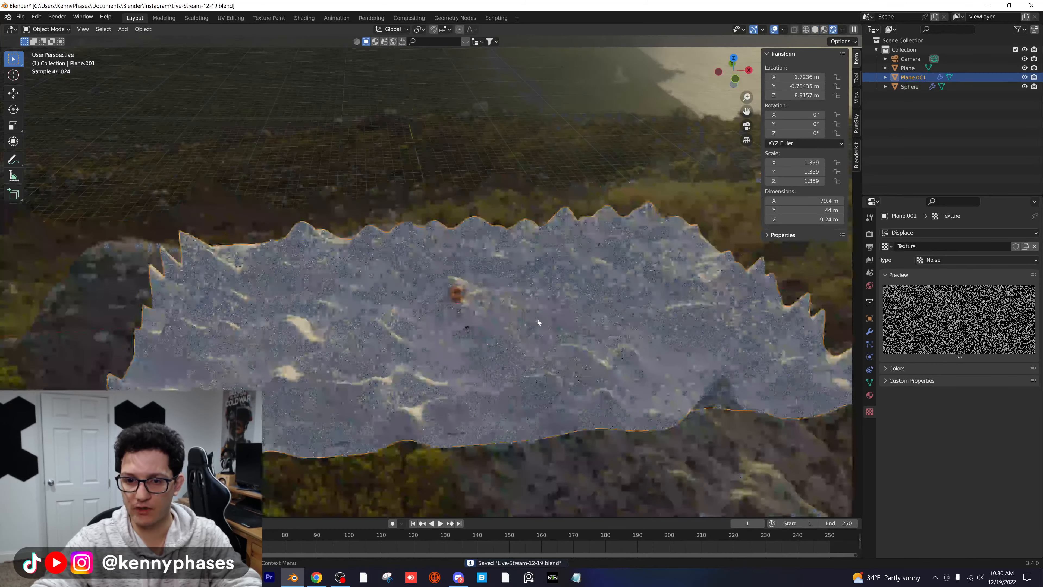
mouse_move(538, 322)
middle_down()
mouse_move(531, 254)
mouse_move(441, 271)
middle_up()
Select the flat ground plane and create a new Principled BSDF material for it
click(496, 289)
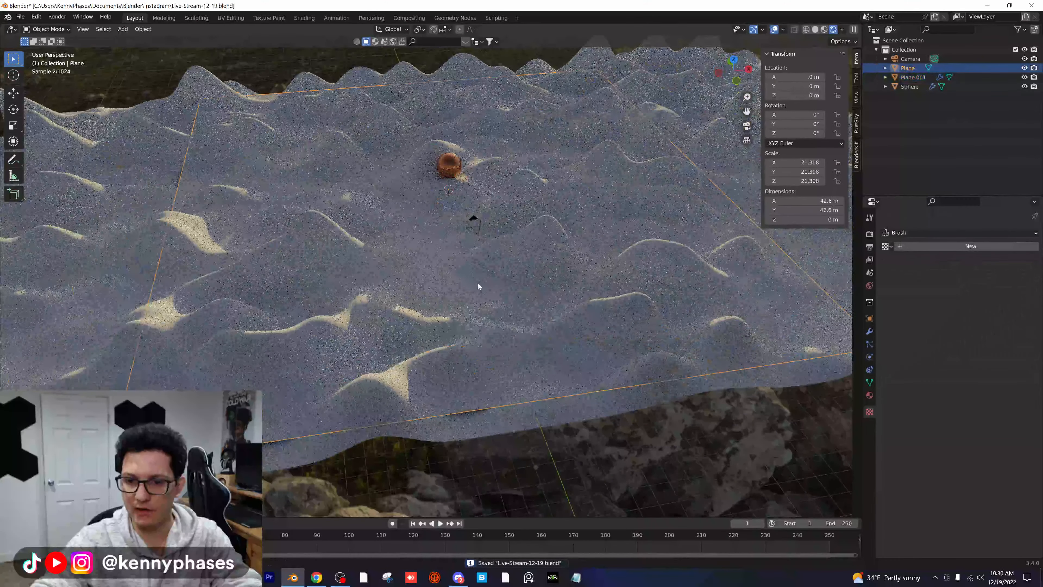
click(866, 395)
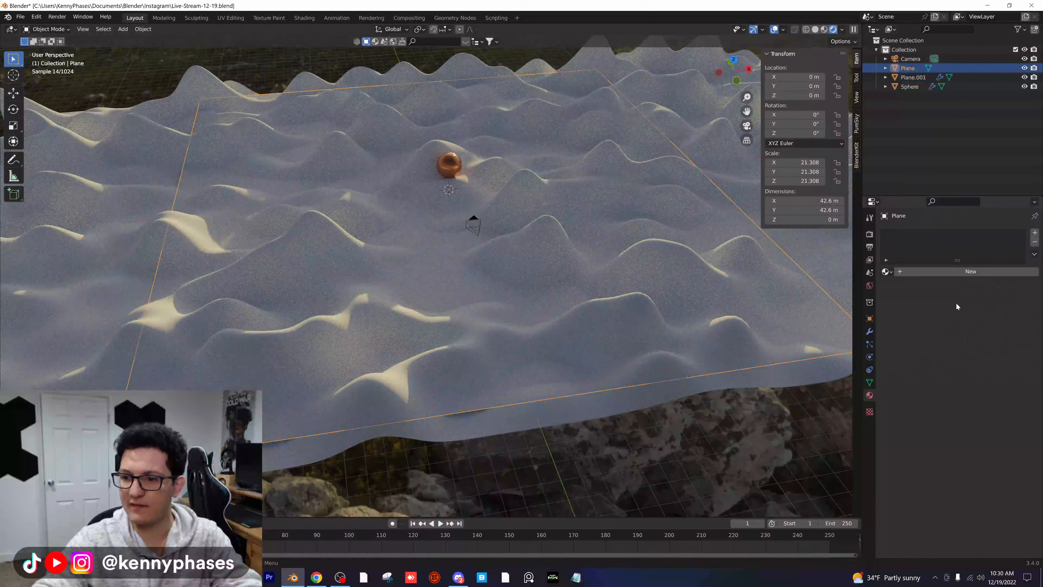
click(978, 271)
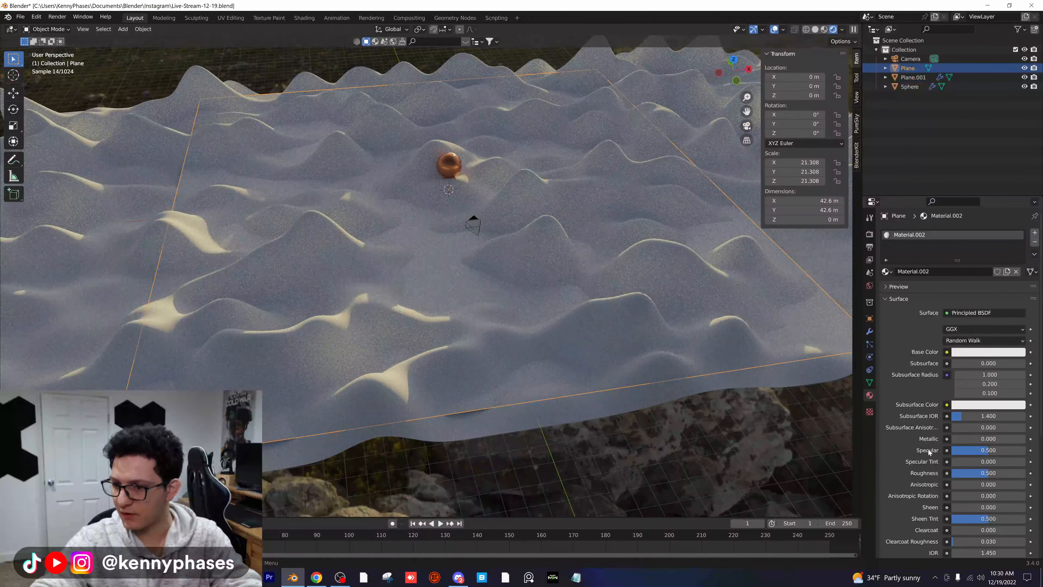
Make the flat ground plane's material mirror-like by setting Metallic to 1.000 and Roughness to 0.000
drag(985, 439, 1024, 438)
drag(997, 475, 952, 474)
middle_drag(584, 289, 408, 275)
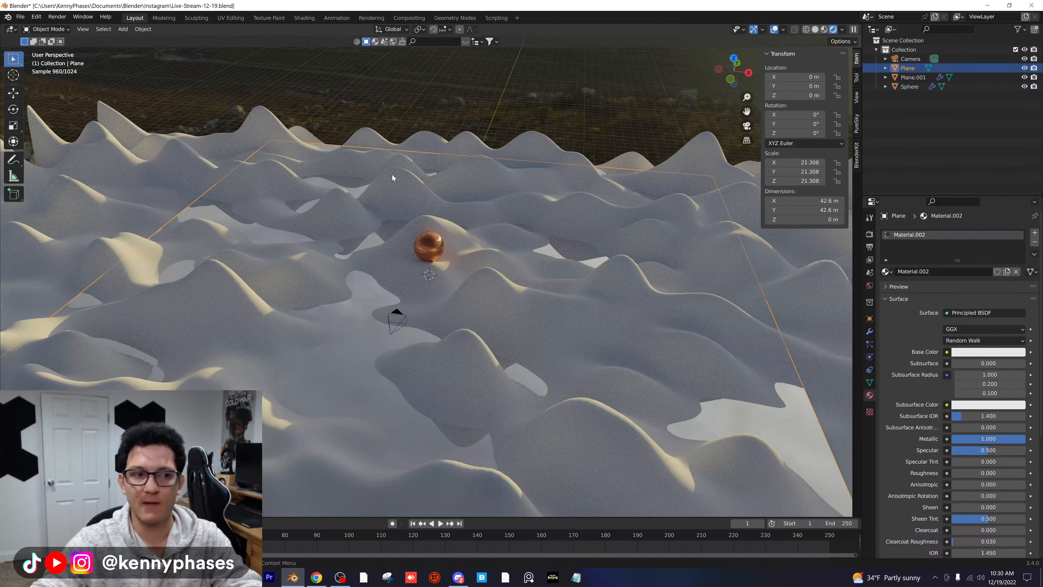
middle_drag(453, 216, 437, 216)
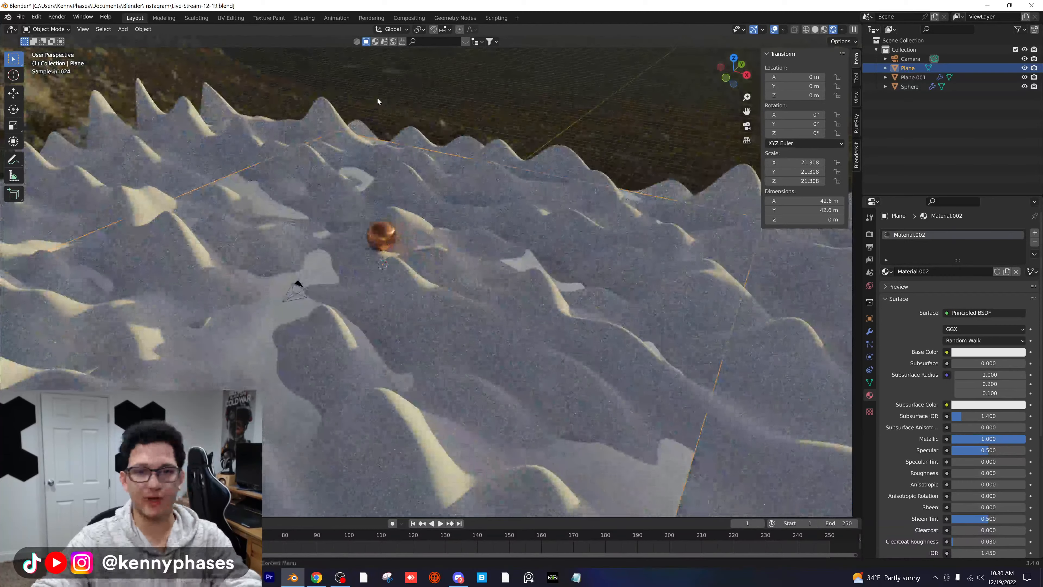
Switch to the Animation workspace, show its camera view in Rendered shading, and widen that view
click(337, 18)
key(z)
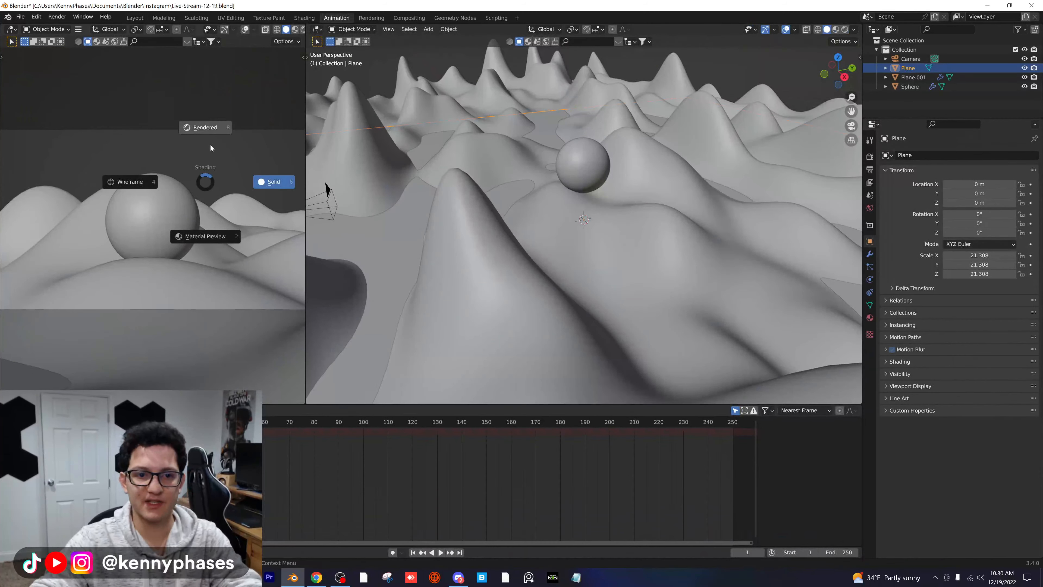
click(210, 144)
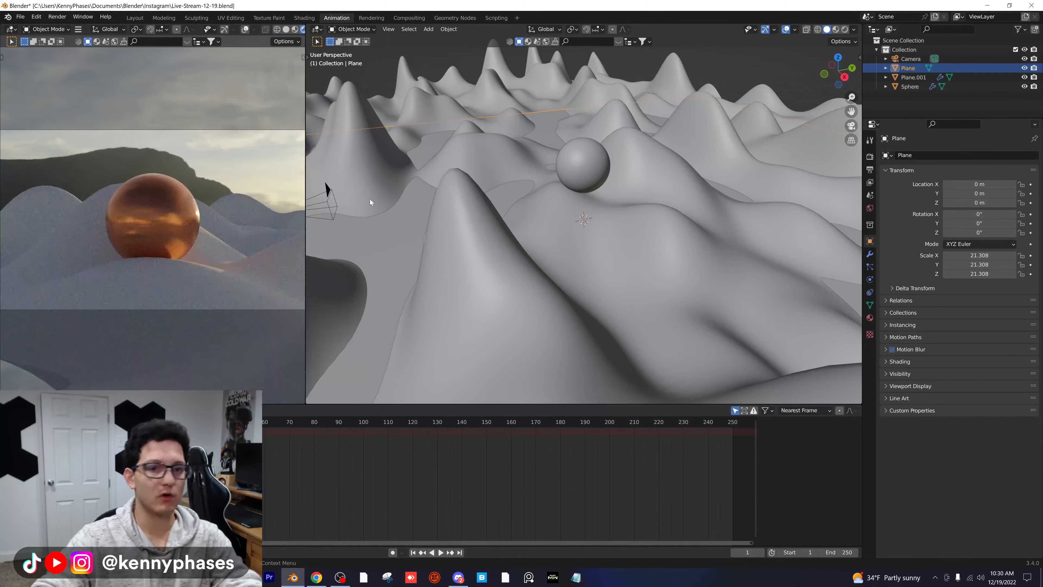
drag(307, 169, 410, 172)
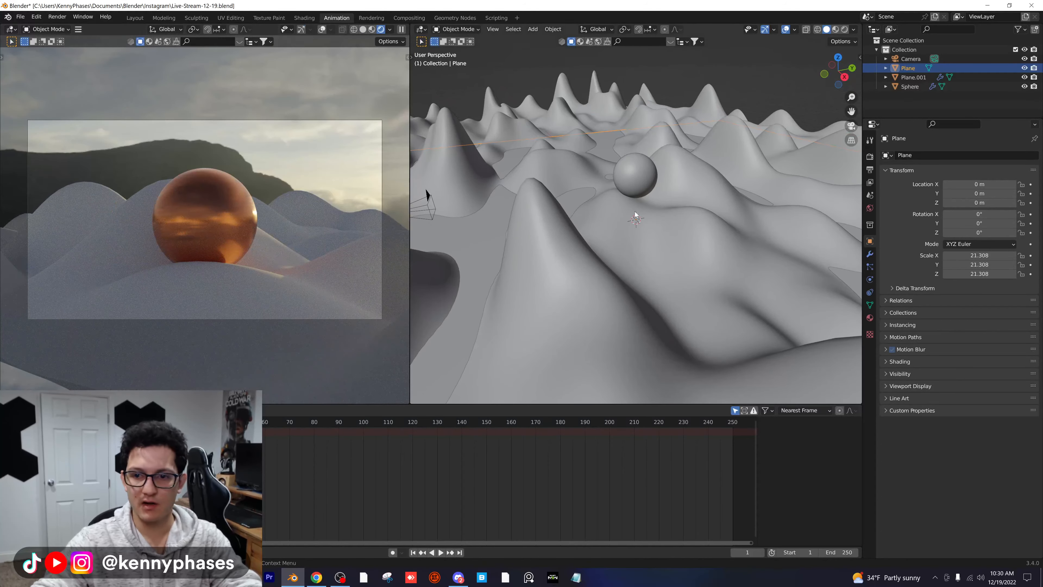
Select the camera and, from the top view, move it back to about X -2.97 m, Y -19.4 m
scroll(635, 211, down, 4)
middle_drag(634, 213, 628, 222)
click(550, 226)
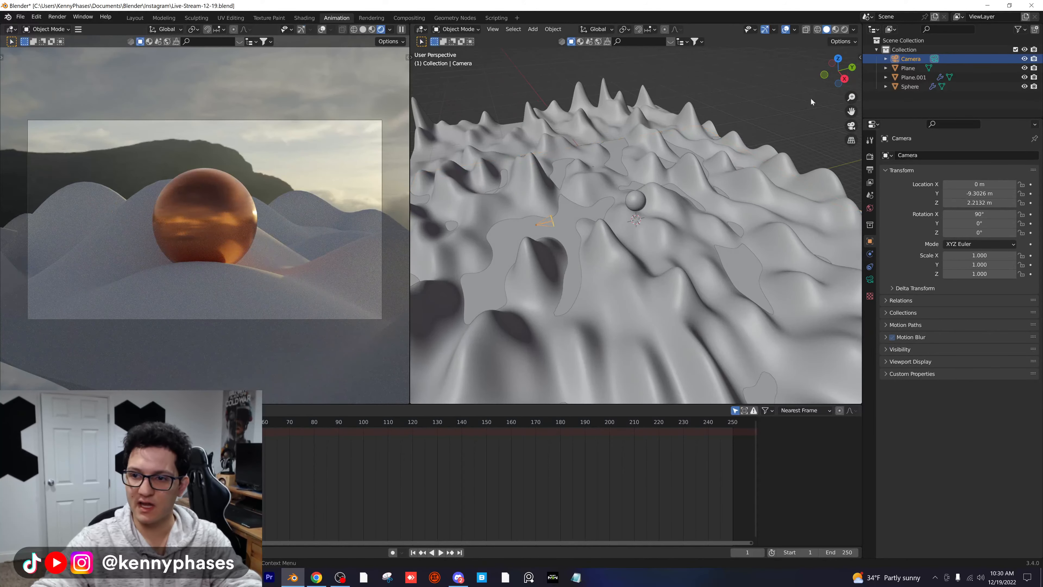
click(838, 60)
key(g)
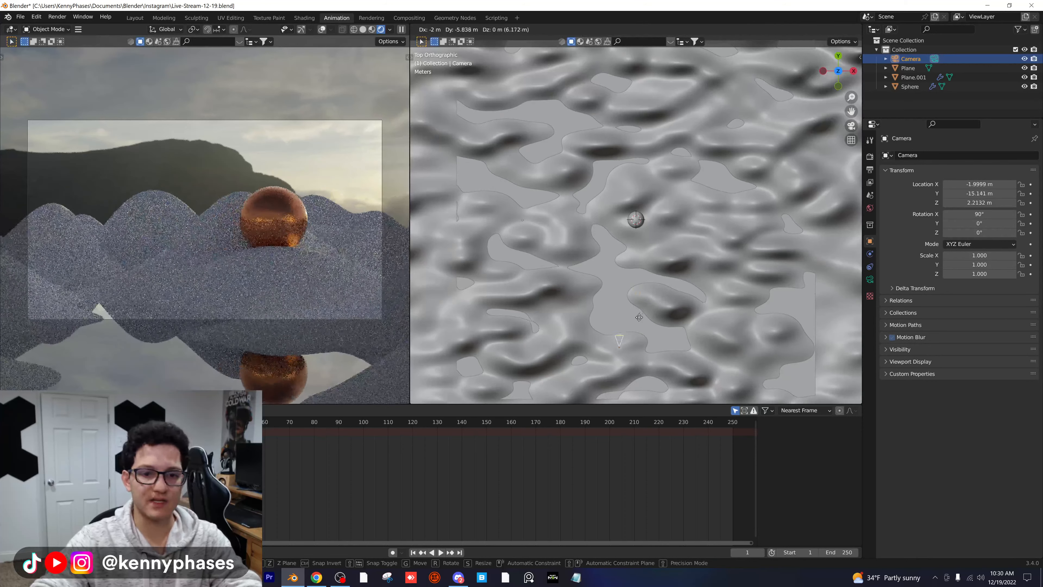
click(632, 355)
Move the copper sphere in the top view to about X -2.77 m, Y -5.61 m, in front of the camera
click(641, 224)
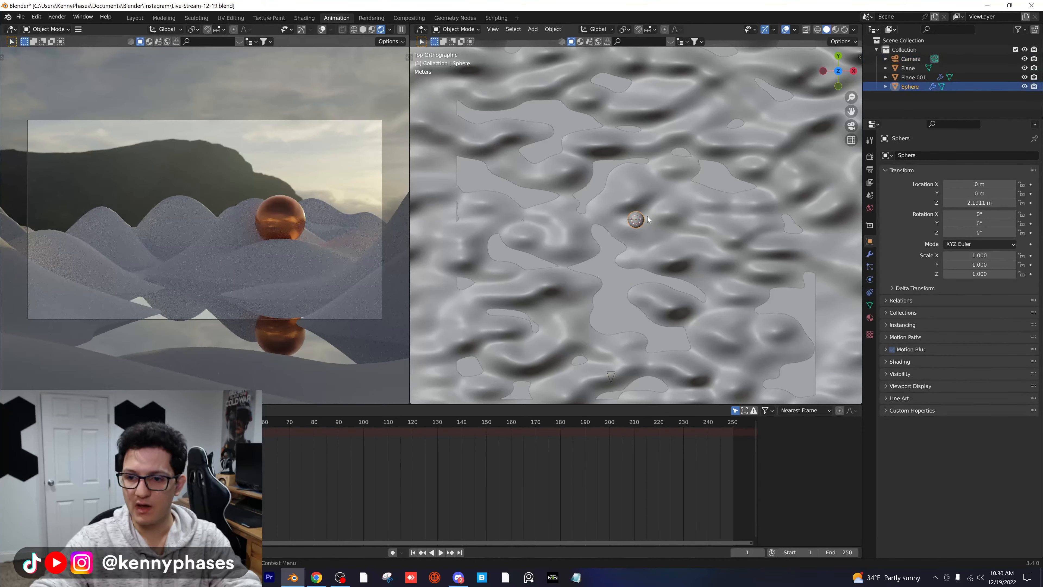
key(g)
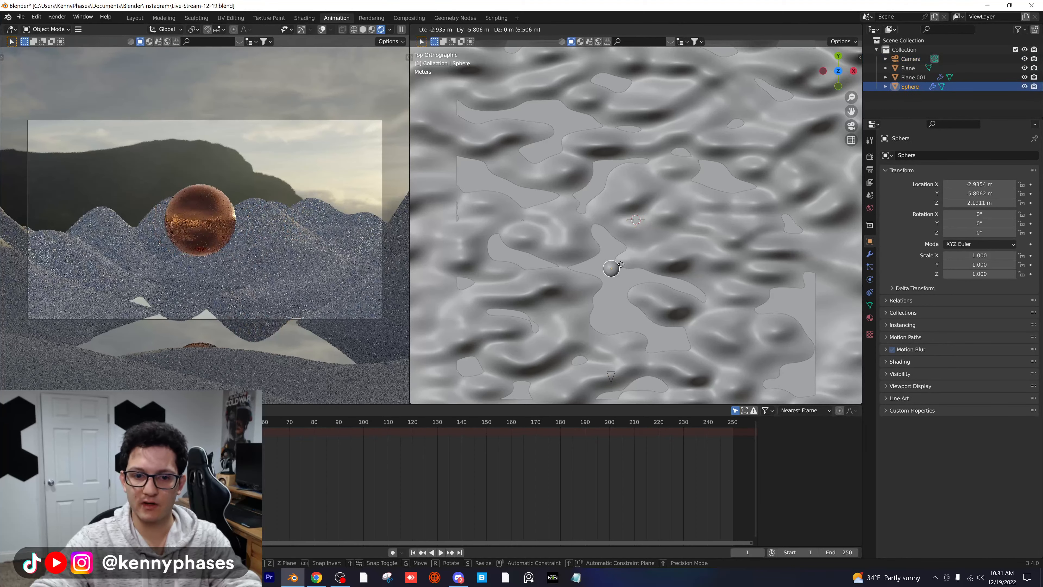
click(621, 263)
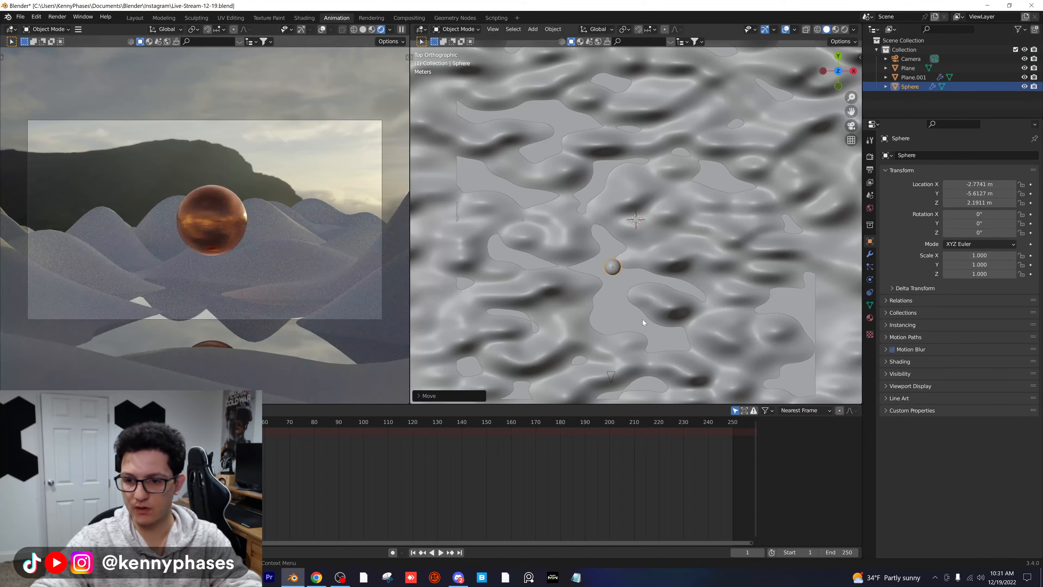
Lower the camera along global Z to a height of about 1.95 m
middle_drag(642, 320, 622, 256)
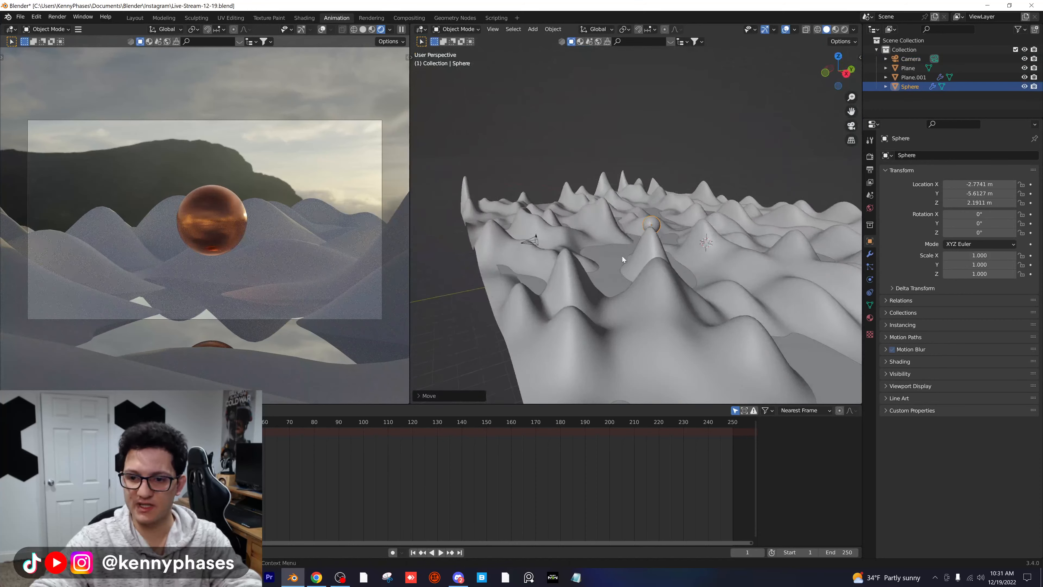
click(536, 244)
key(g)
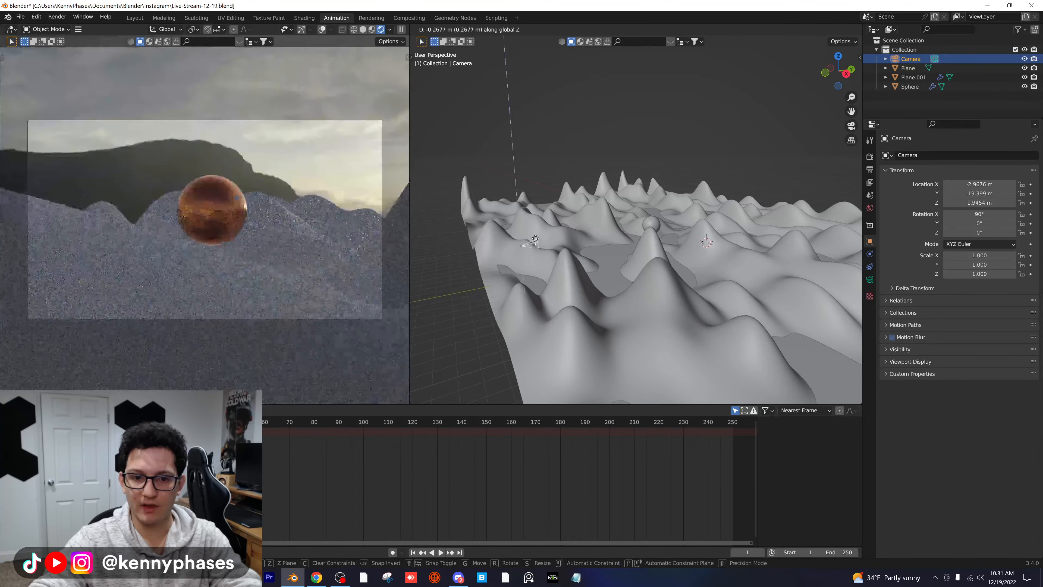
click(643, 282)
Rotate the terrain plane about Z to about -12.8° and save the file
click(642, 283)
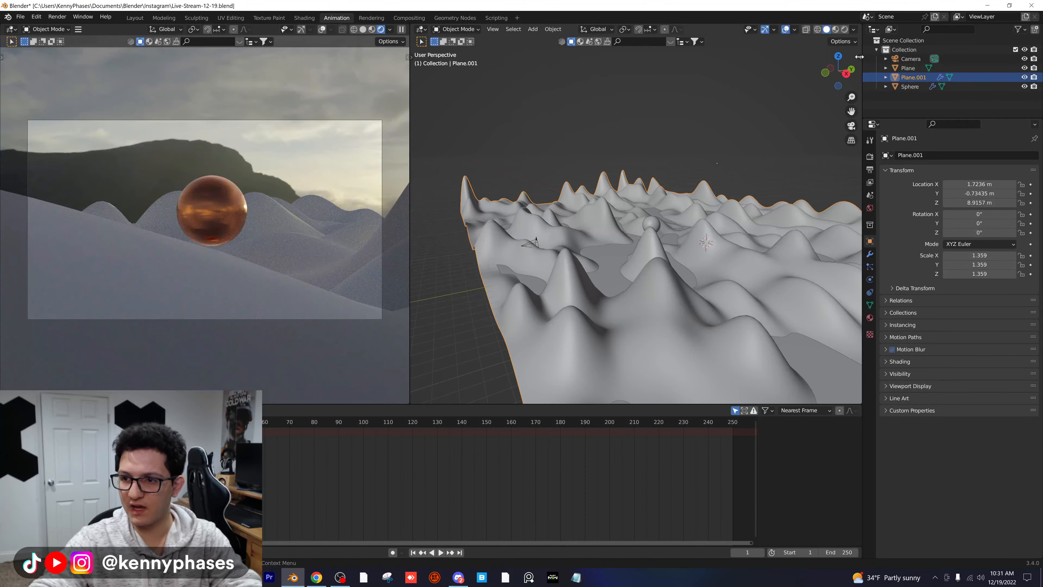
click(860, 57)
drag(797, 133, 767, 133)
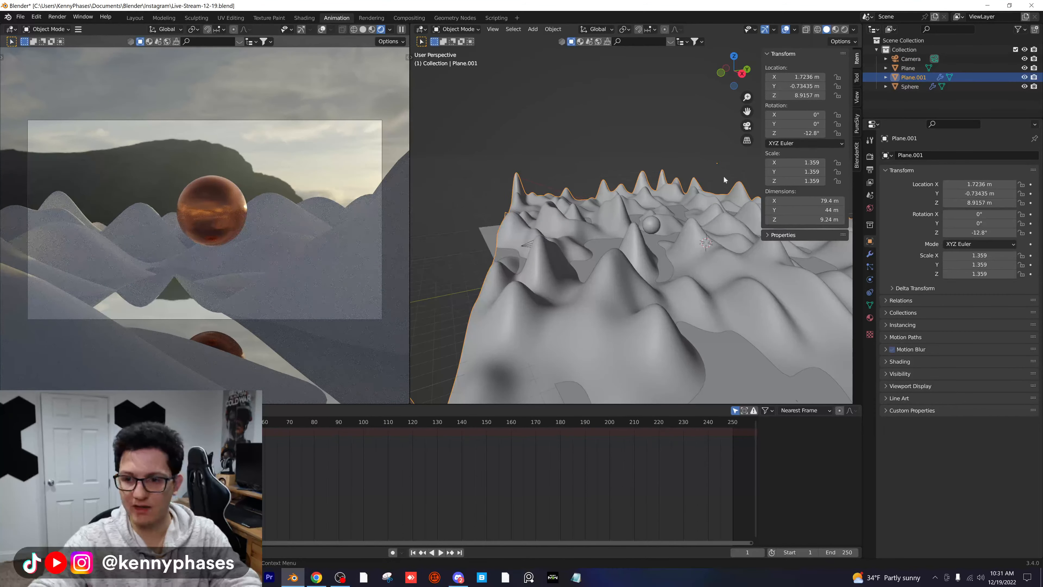
key(ctrl+s)
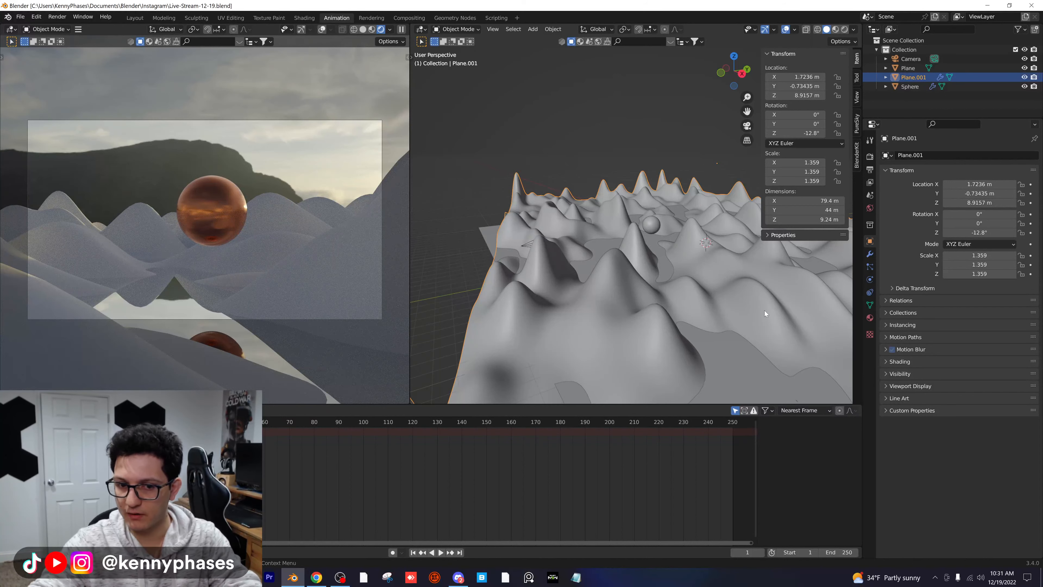
Try adding a new material to the terrain plane
click(870, 318)
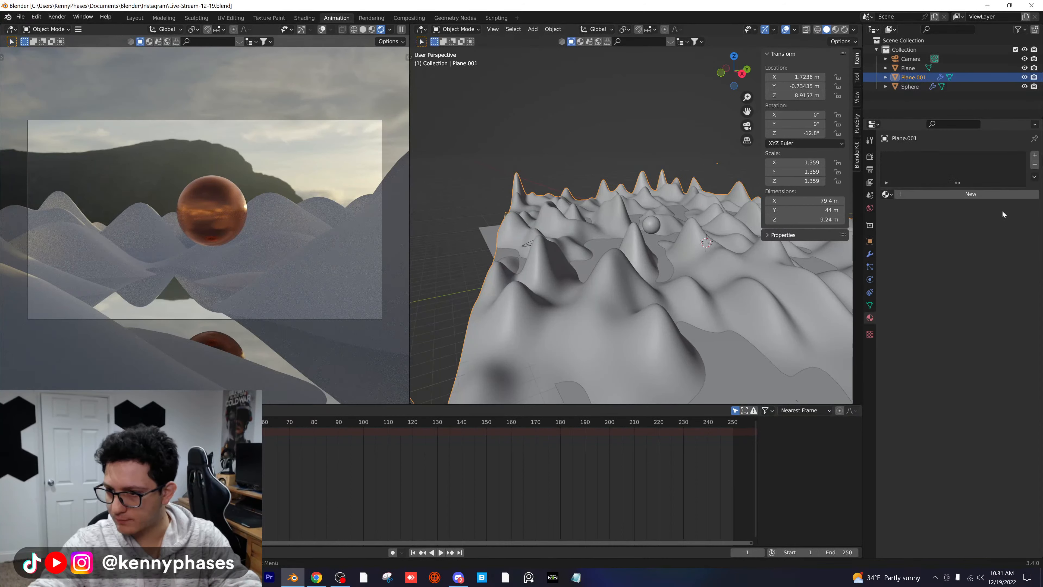
click(989, 192)
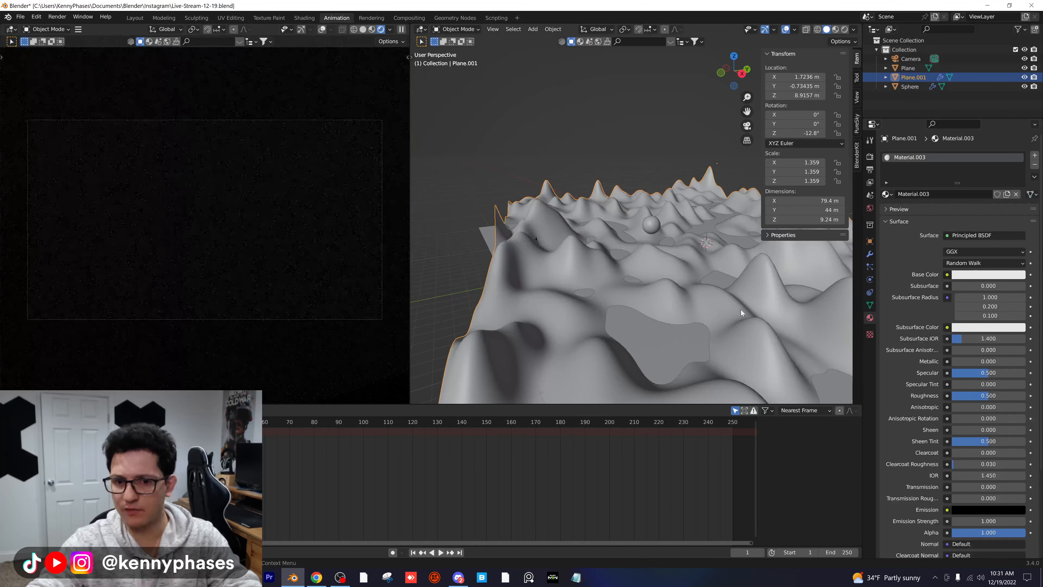
key(ctrl+z)
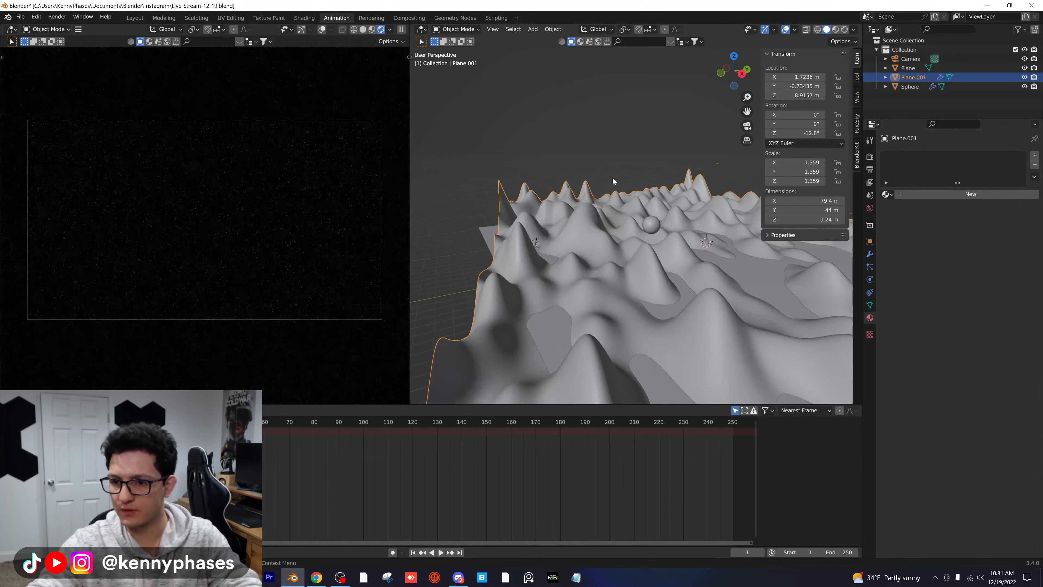
click(611, 141)
click(620, 205)
middle_drag(620, 206, 623, 214)
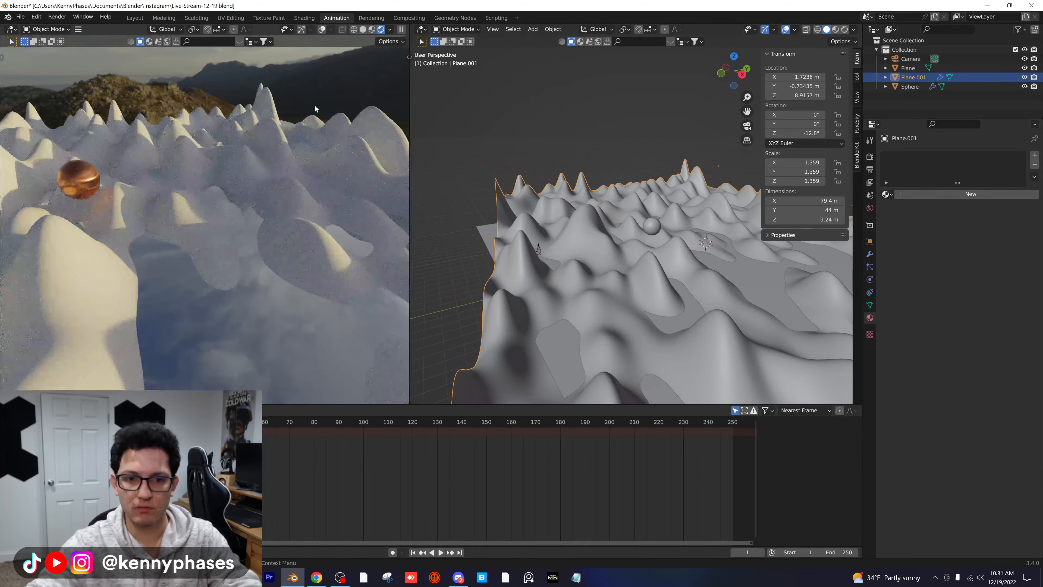
key(ctrl+z)
Rotate the terrain plane about Z to about 43.1°
click(539, 248)
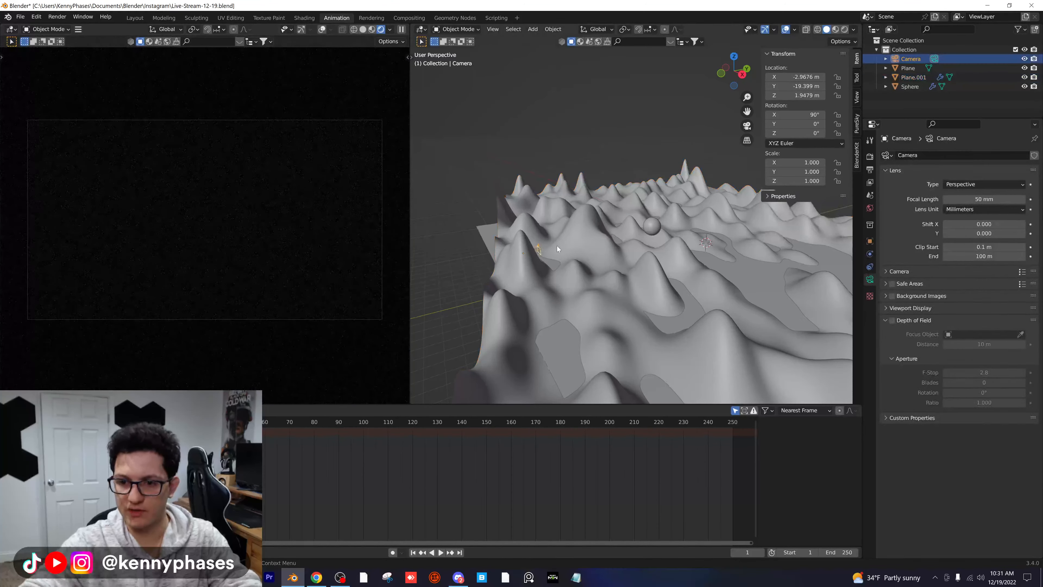
middle_drag(585, 243, 581, 244)
click(581, 244)
drag(812, 134, 858, 134)
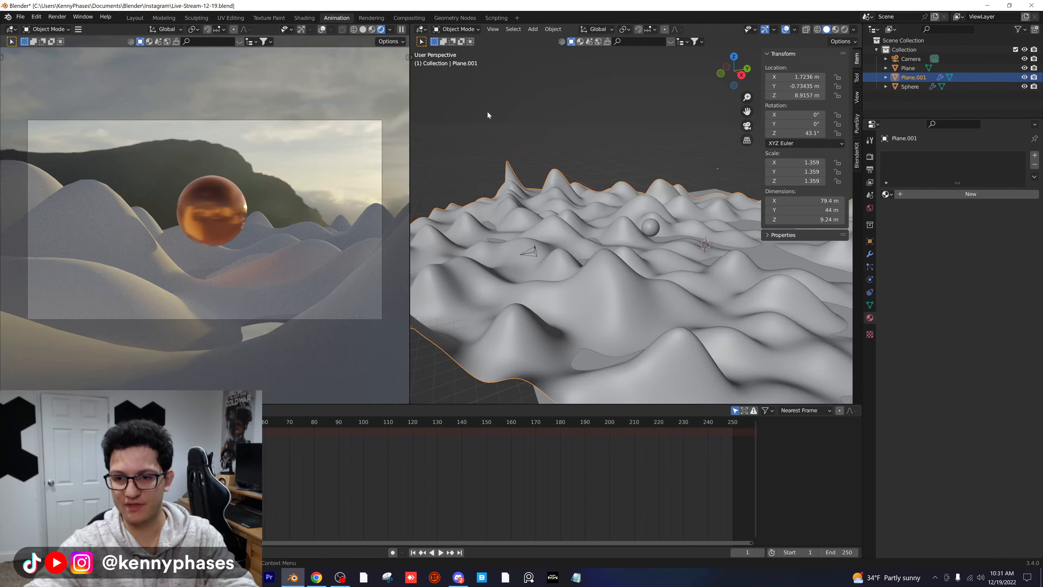
middle_drag(607, 200, 650, 241)
scroll(618, 235, down, 3)
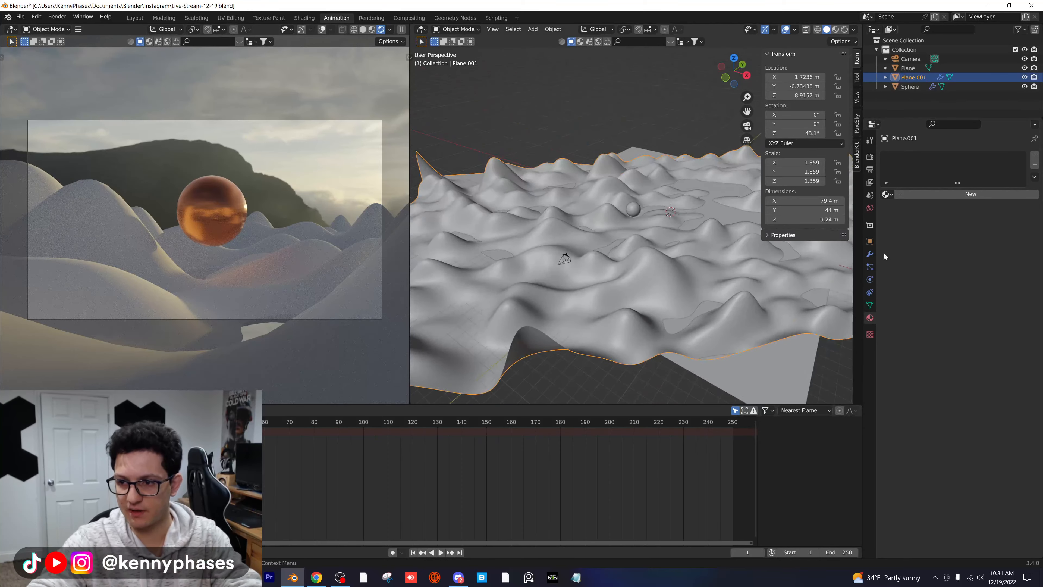
Create a new material for the terrain plane and rotate the plane about Z to about -81.1°
click(927, 198)
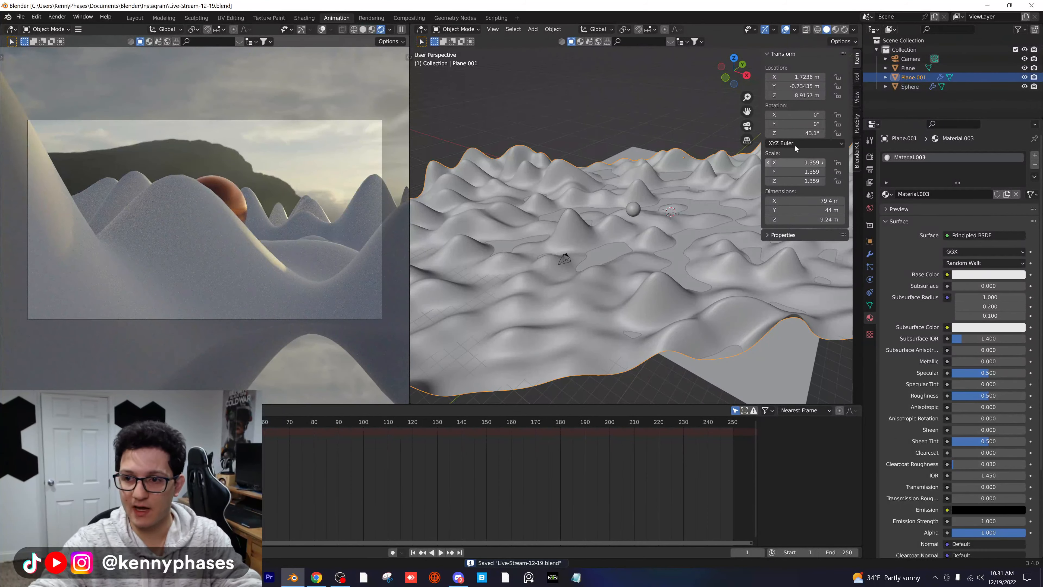
mouse_move(795, 133)
mouse_down()
mouse_move(739, 134)
mouse_move(810, 133)
mouse_up()
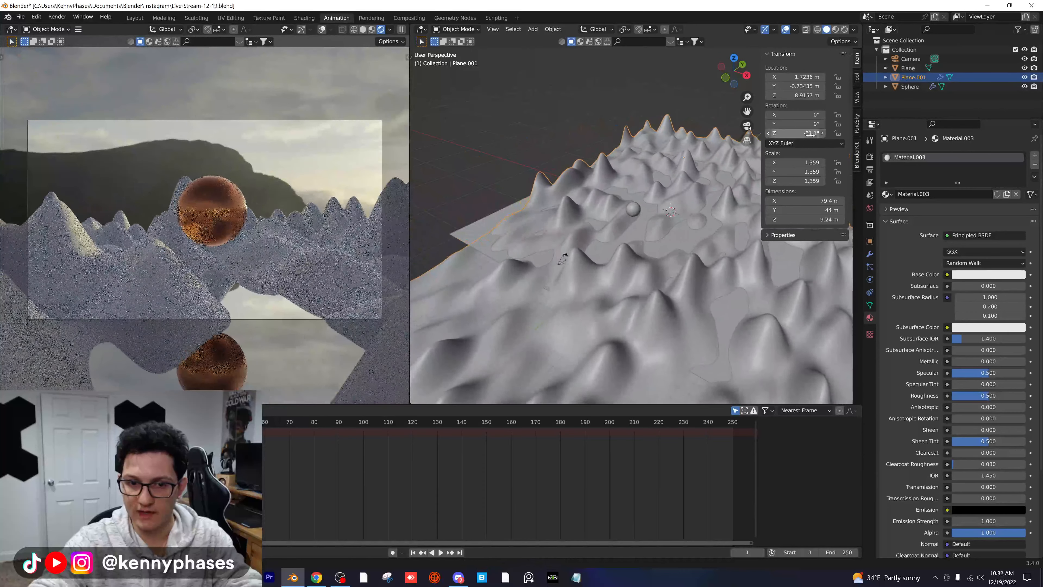
Give the terrain material a black base color, Metallic of about 0.996 and Roughness of about 0.452
click(986, 277)
drag(1018, 154, 1018, 181)
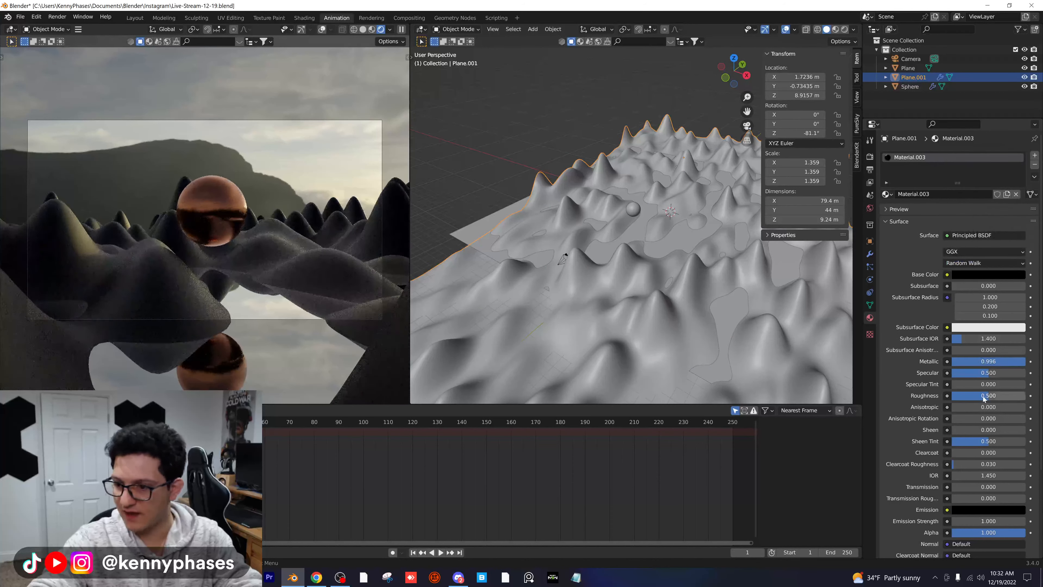
drag(984, 398, 957, 396)
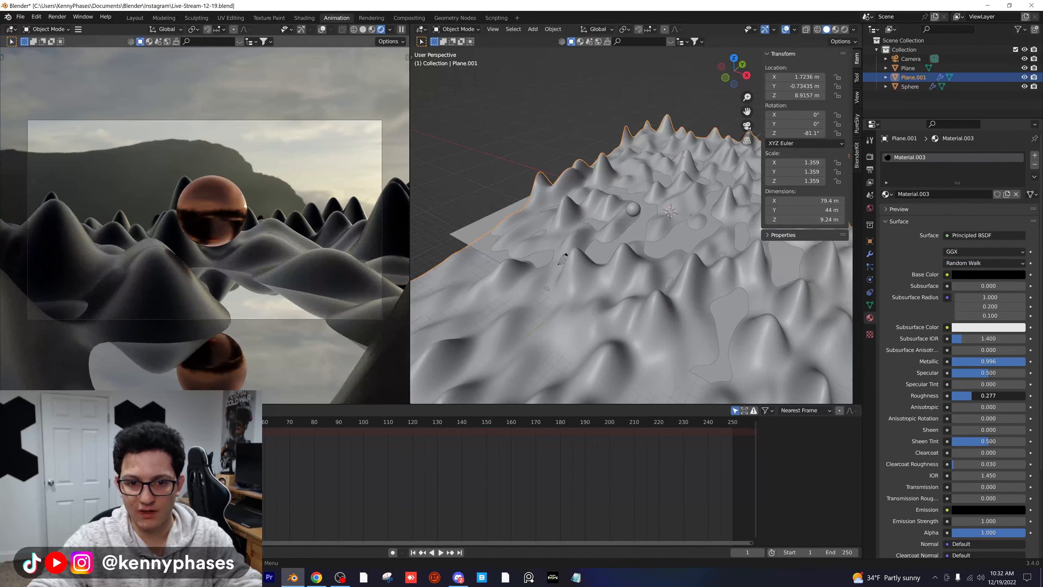
Change the terrain material to a white base color with Roughness about 0.288 and Anisotropic about 0.615, and save the file
click(990, 271)
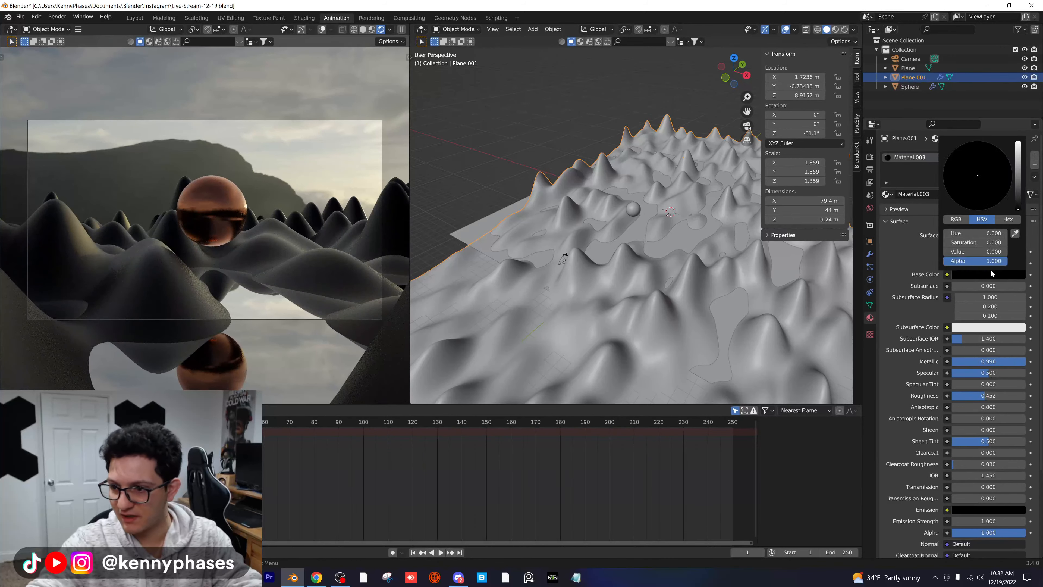
drag(1019, 180, 1018, 141)
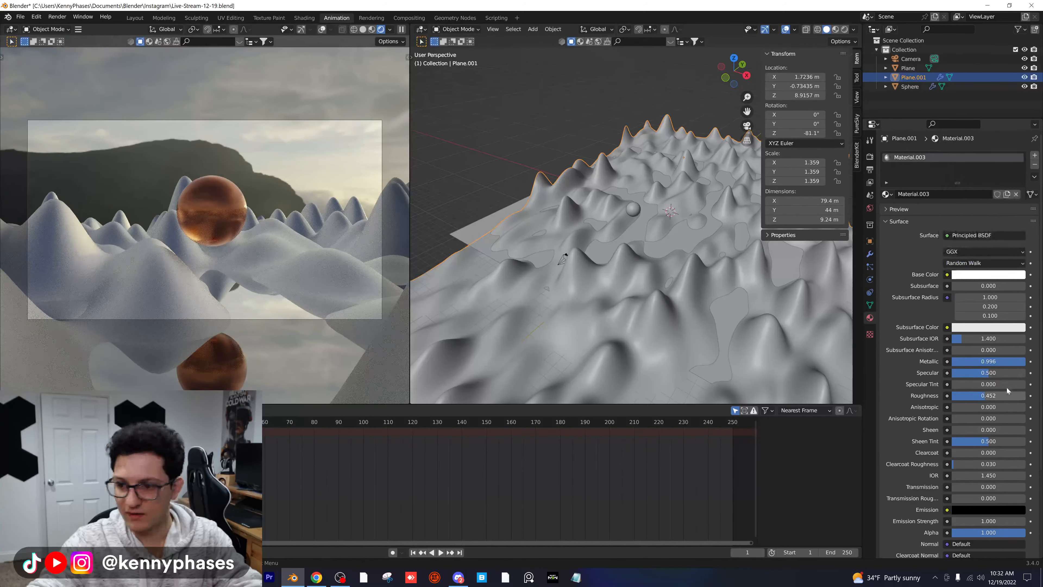
mouse_move(985, 396)
mouse_down()
mouse_move(963, 396)
mouse_move(1025, 407)
mouse_move(997, 406)
mouse_up()
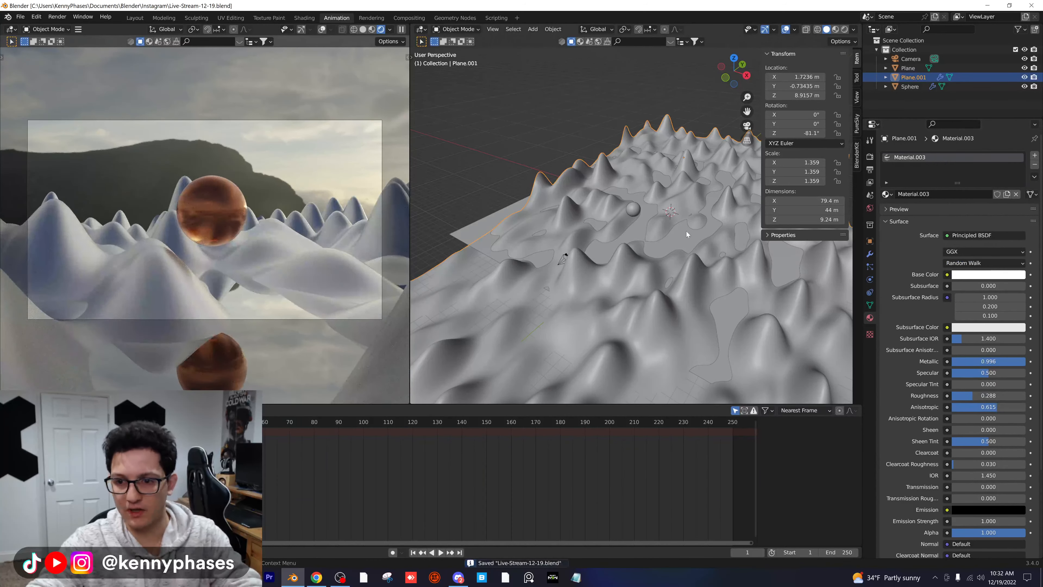
Select the flat ground plane and give its material a bright cyan-blue base color with hue about 0.550 and saturation 1.000
middle_drag(687, 234, 683, 251)
key(KP_0)
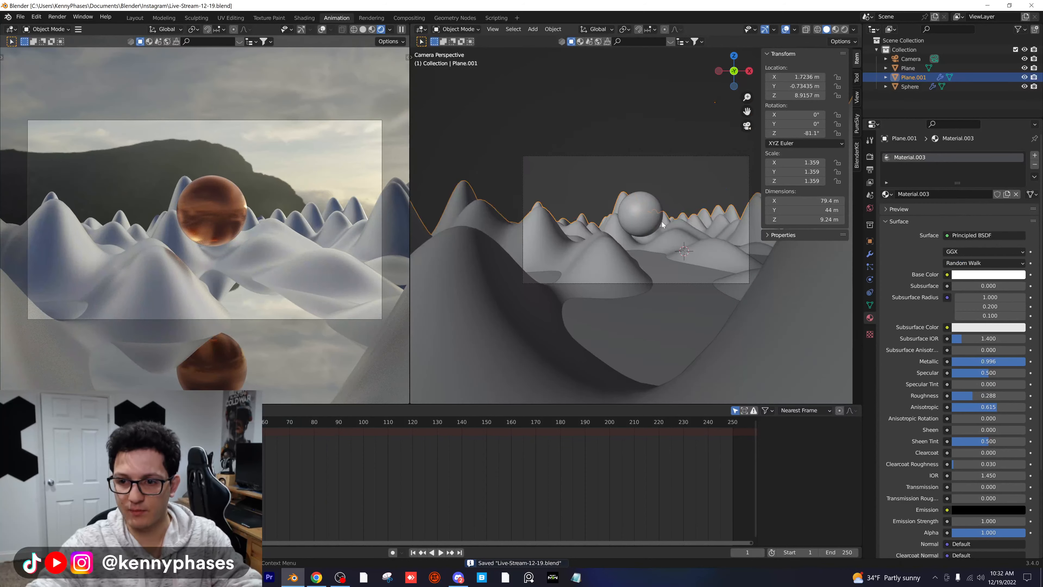
scroll(716, 257, up, 2)
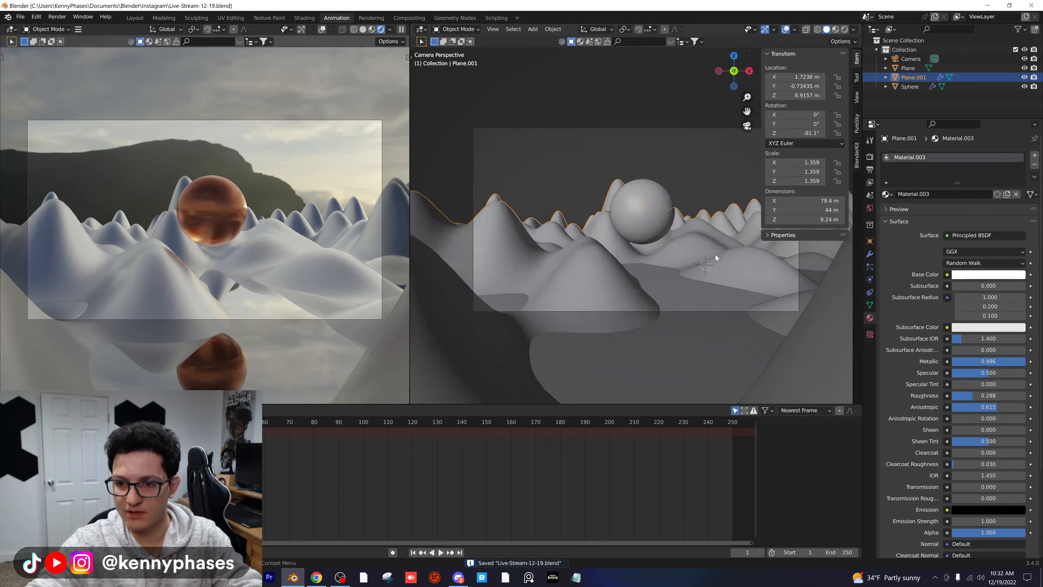
click(684, 296)
mouse_move(680, 273)
middle_down()
mouse_move(651, 294)
mouse_move(694, 288)
middle_up()
click(997, 274)
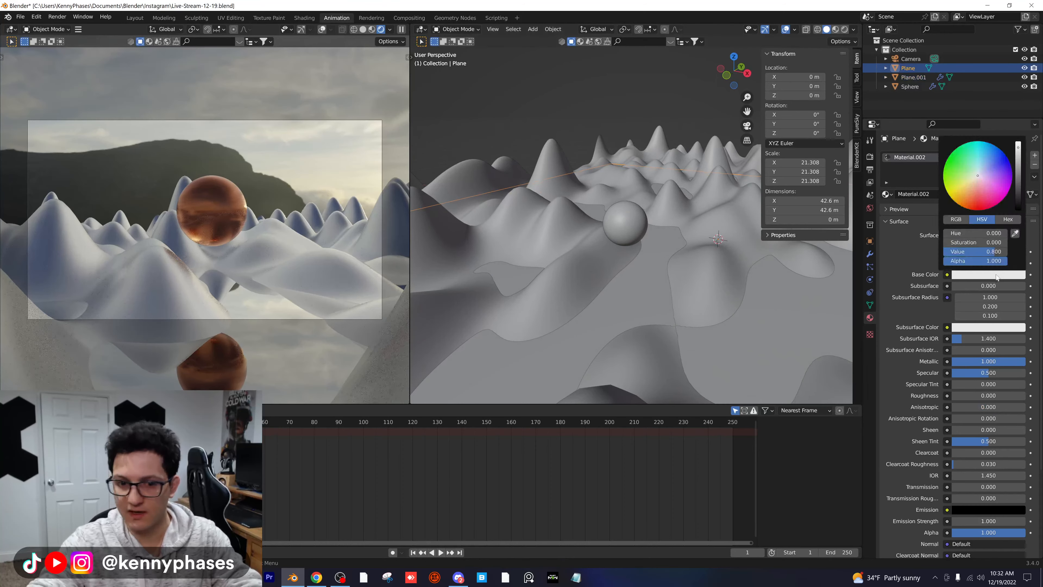
mouse_move(980, 155)
mouse_down()
mouse_move(978, 166)
mouse_move(1018, 185)
mouse_up()
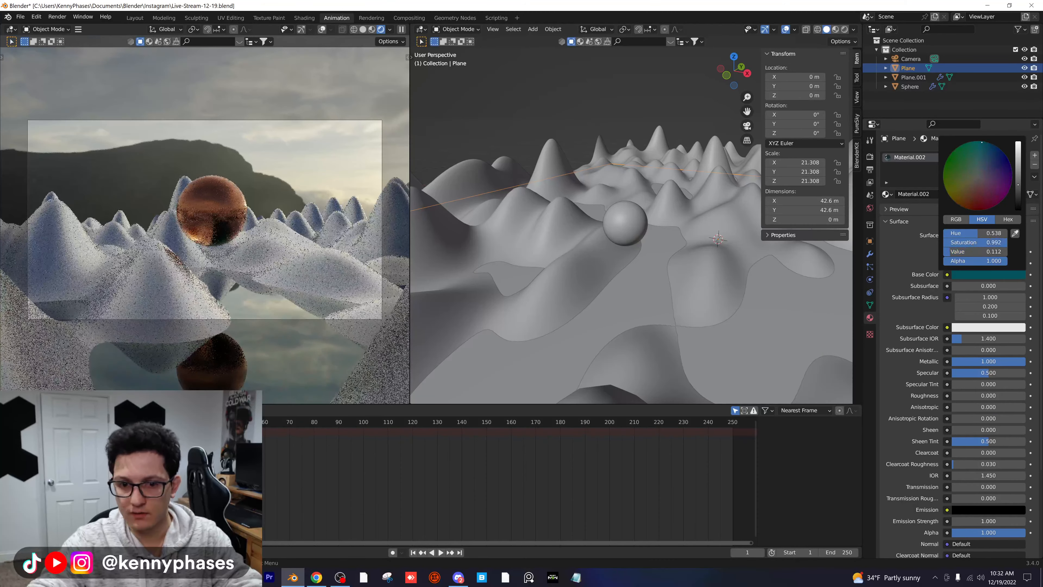
drag(982, 142, 983, 141)
click(1003, 274)
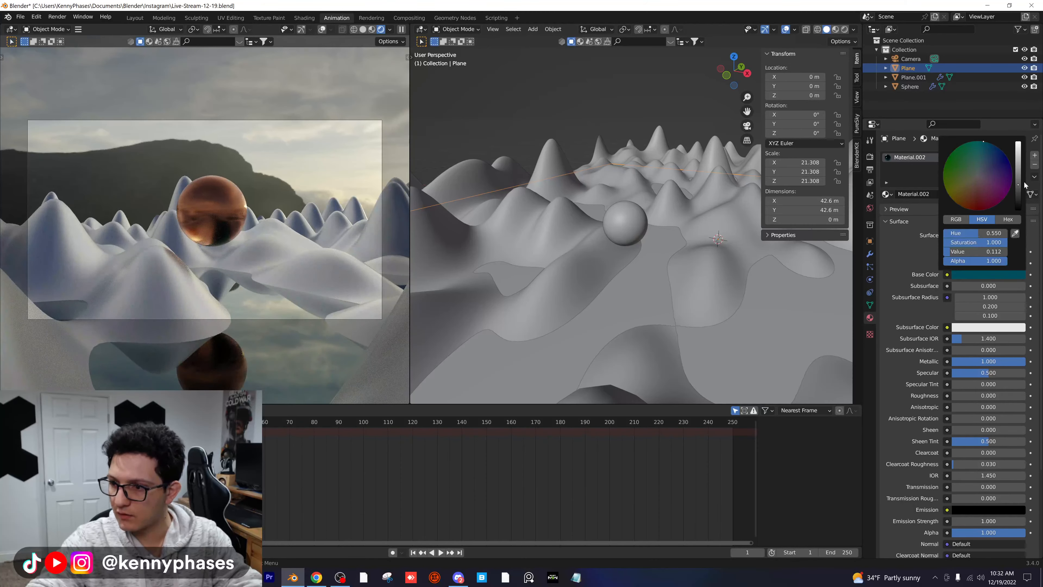
drag(1024, 185, 1018, 162)
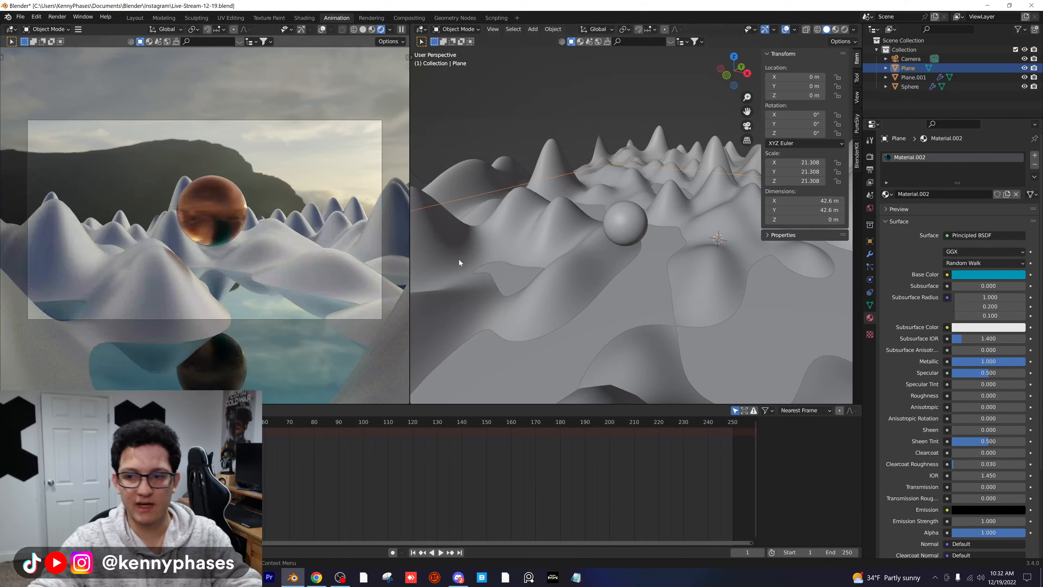
Try lowering the terrain plane's Displace strength to about 0.400 and undo the change
click(911, 58)
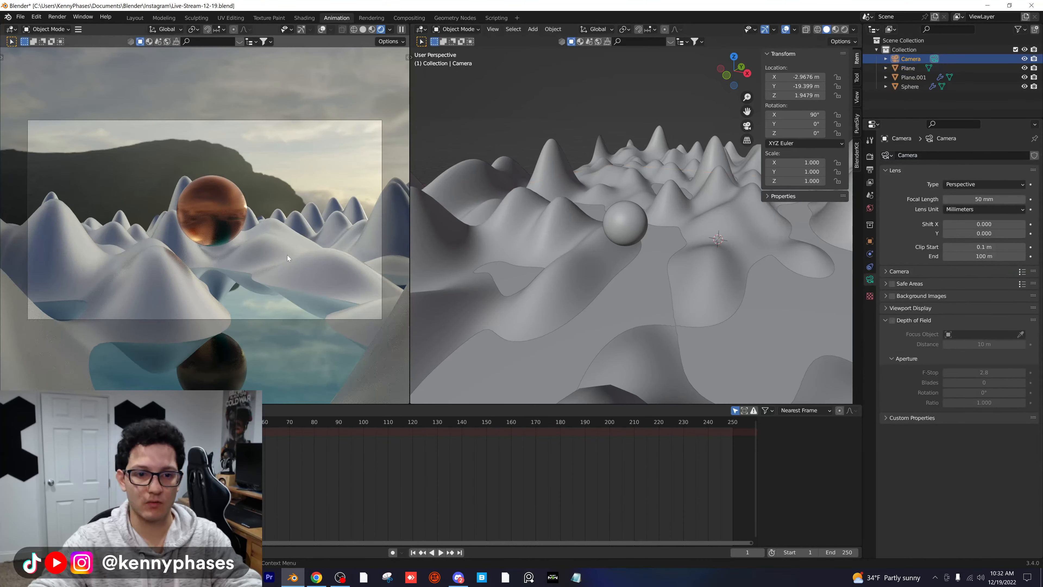
click(735, 227)
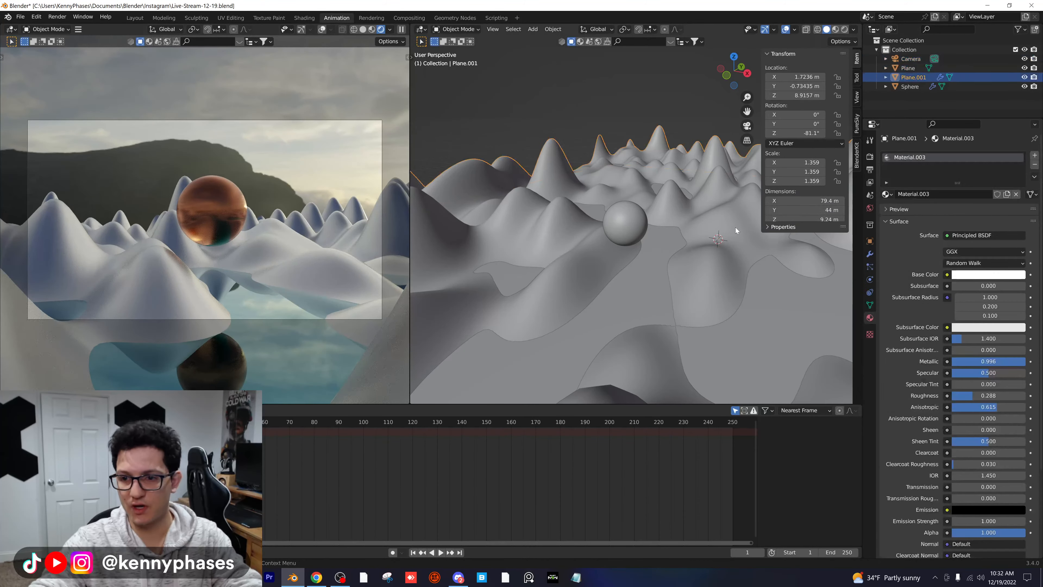
click(870, 255)
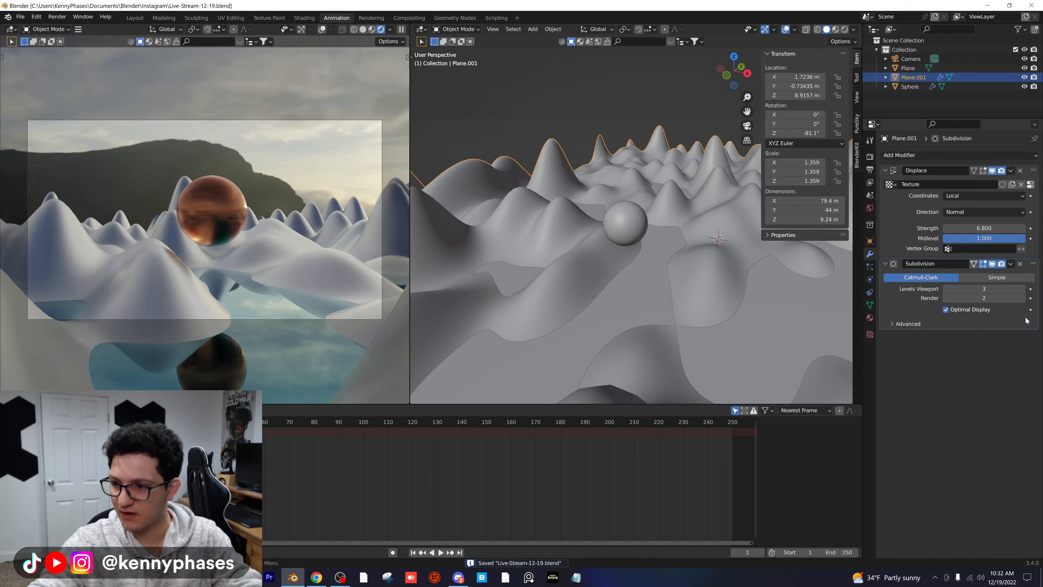
drag(983, 230, 930, 230)
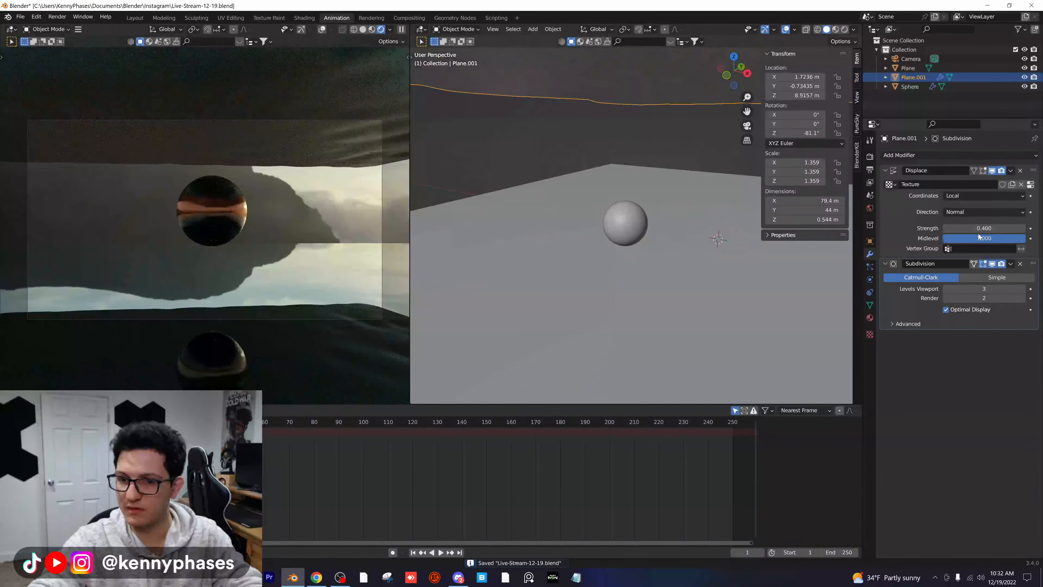
key(ctrl+z)
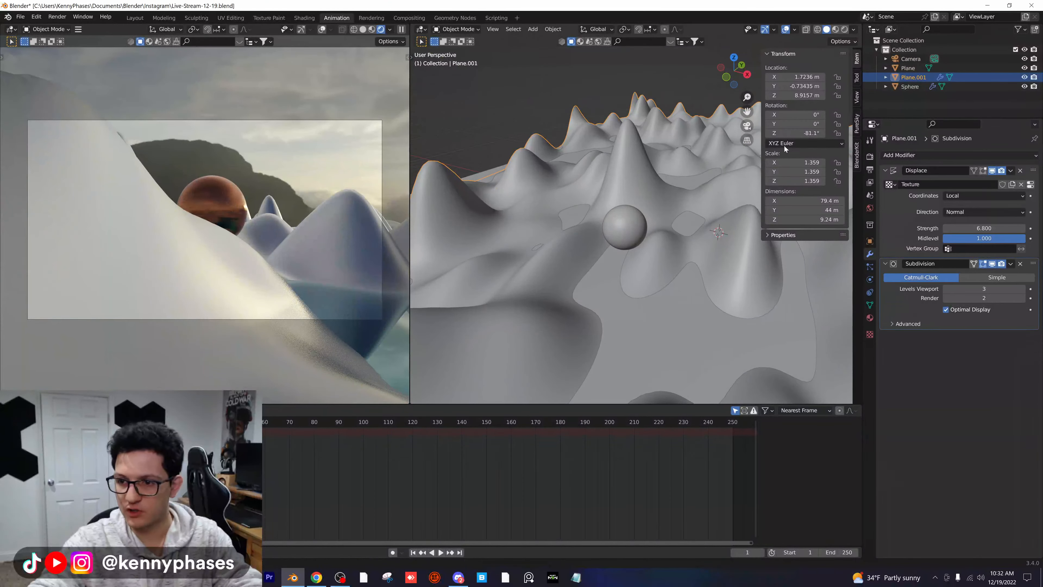
Rotate the terrain about Z to about -86.5°, move the sphere to about X -1.49, Y -5.90, Z 1.30 m, and save the file
drag(800, 133, 783, 132)
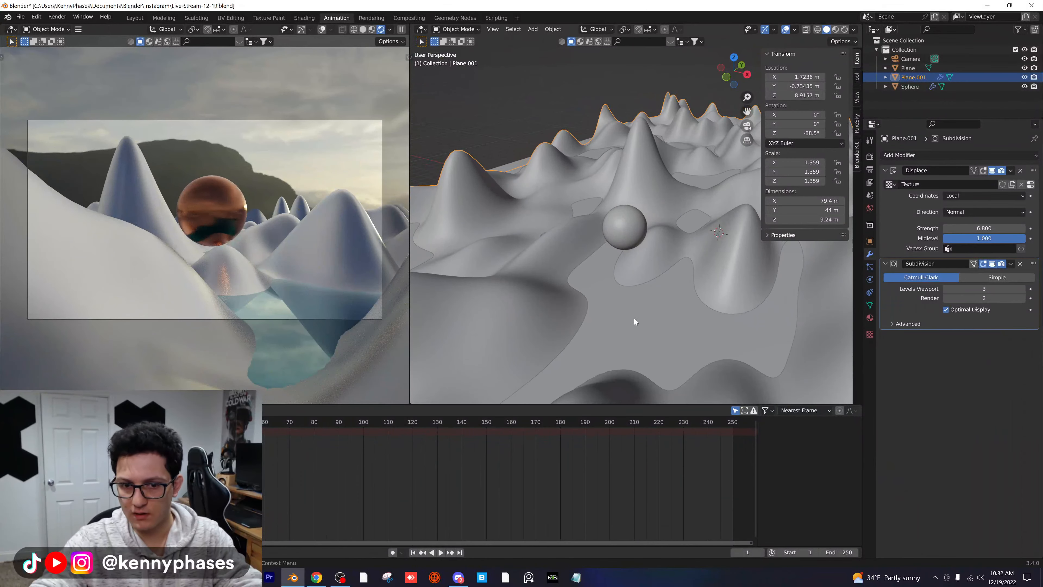
click(615, 226)
middle_drag(669, 221, 541, 197)
key(g)
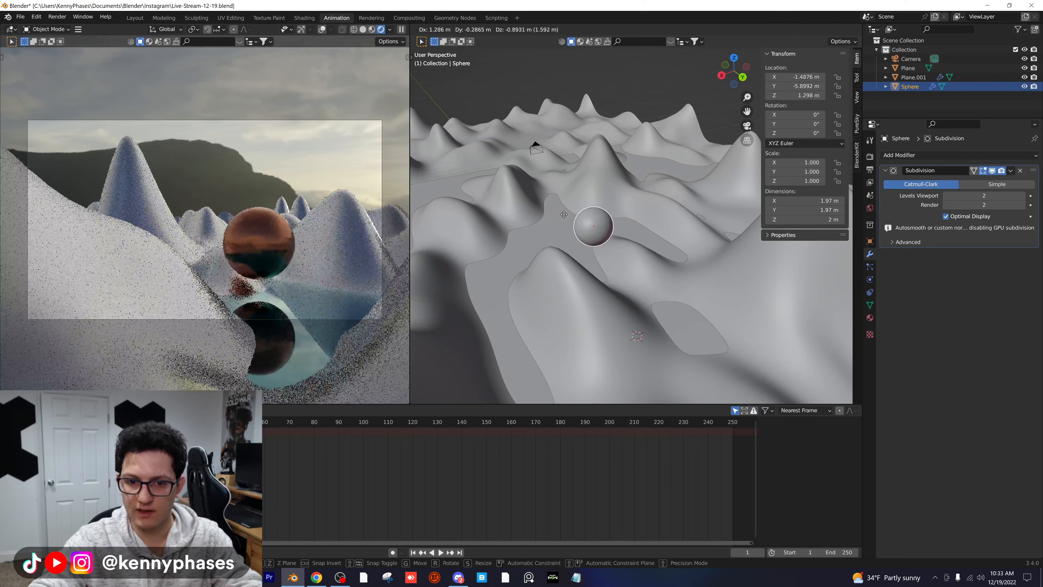
click(564, 217)
key(ctrl+s)
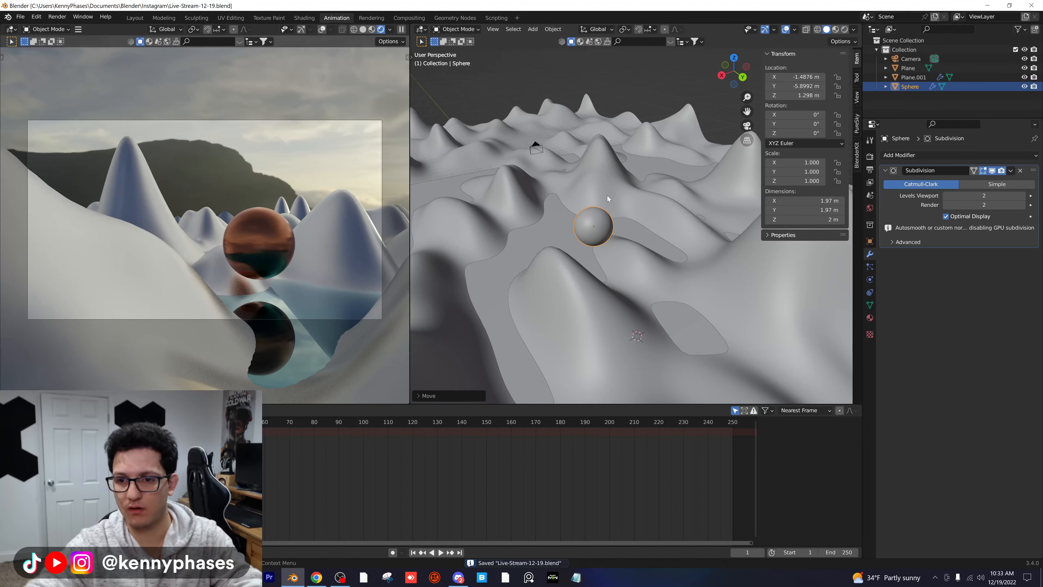
Apply the Displace and Subdivision modifiers on the terrain plane
middle_drag(604, 205, 650, 156)
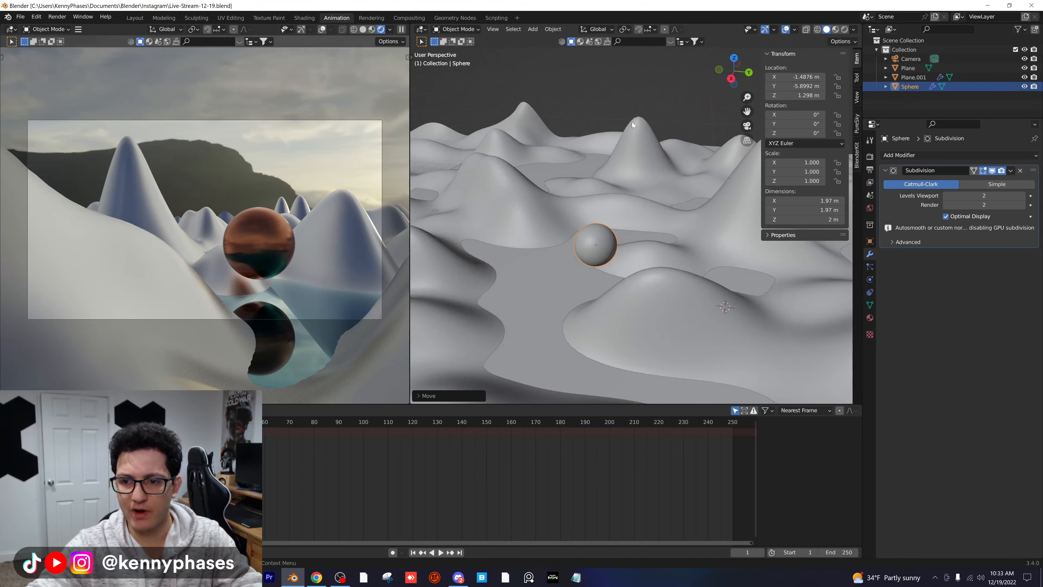
click(650, 154)
click(653, 153)
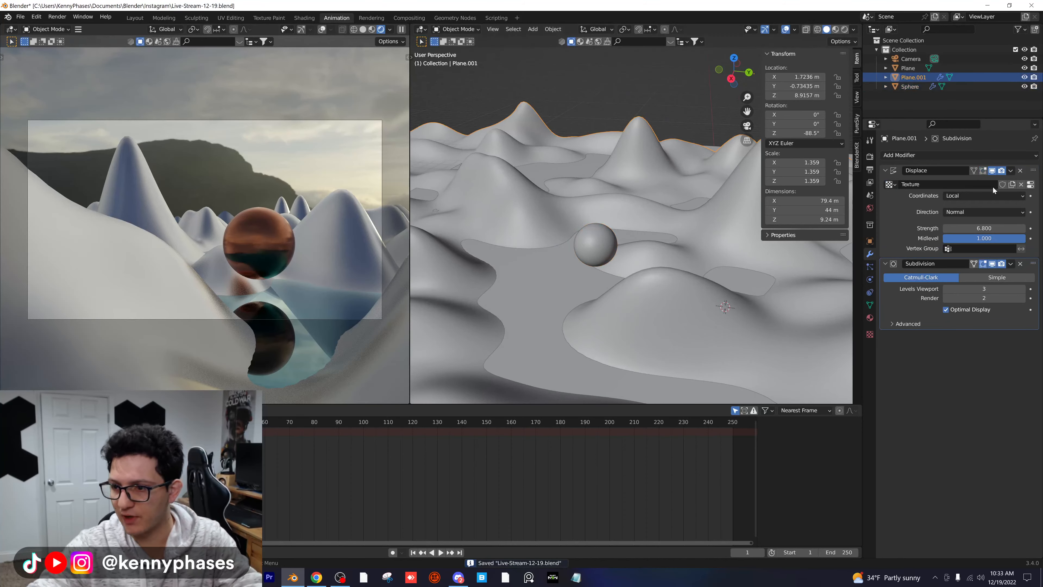
click(1011, 170)
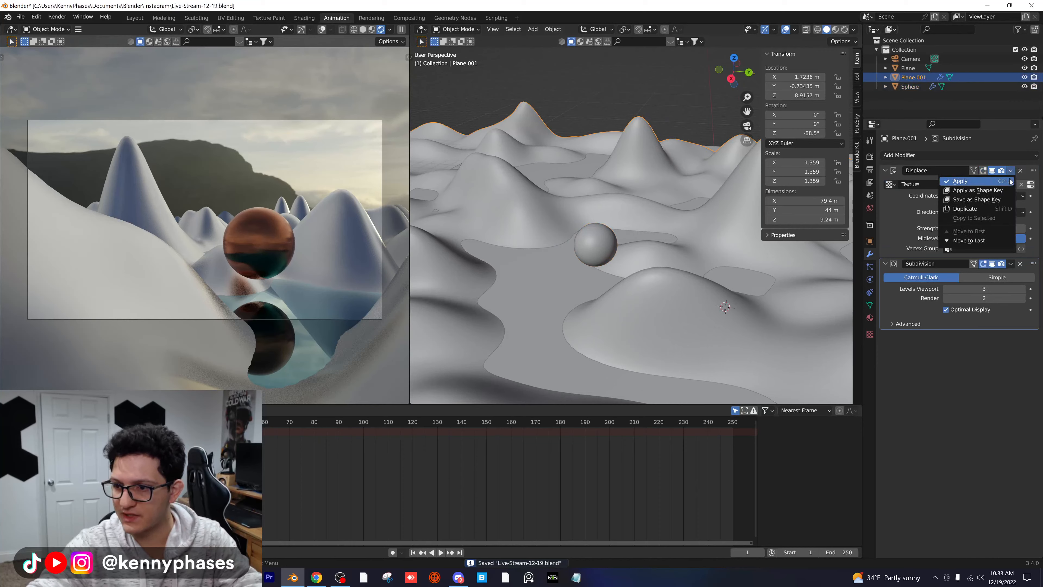
click(1008, 180)
middle_drag(726, 223, 691, 233)
click(655, 164)
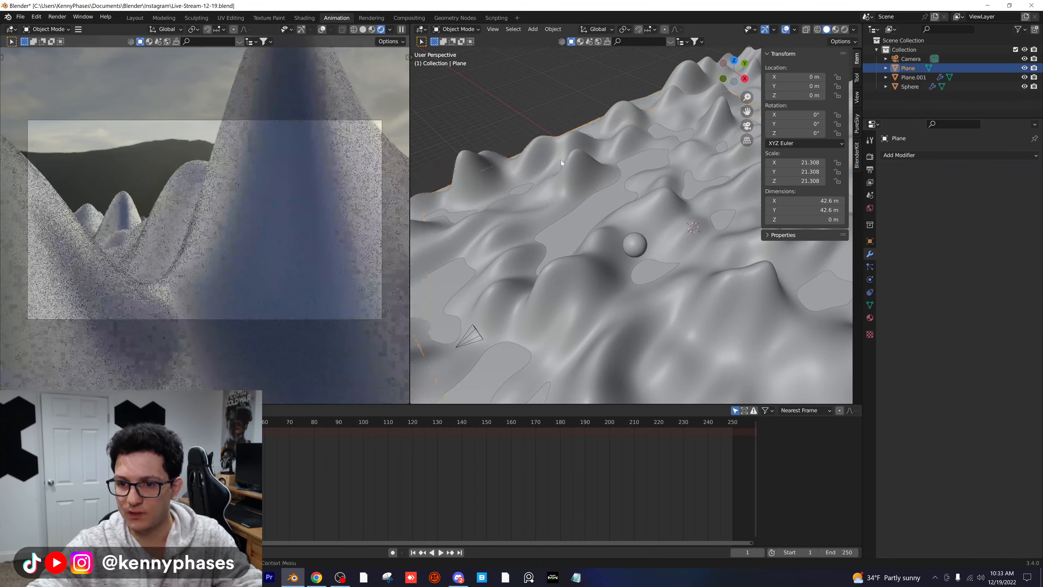
click(677, 156)
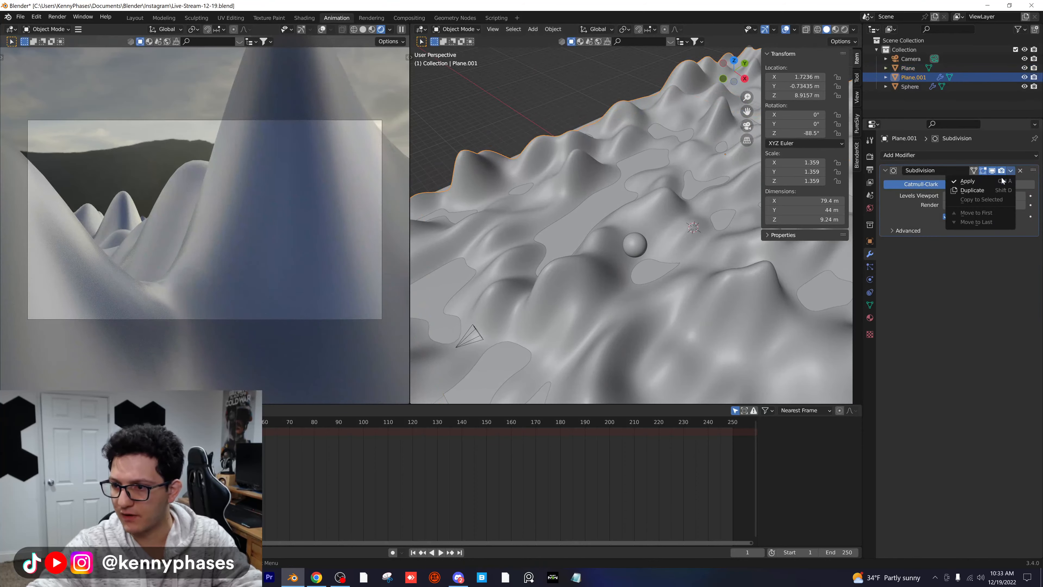
click(1020, 170)
Rotate the terrain plane about Z to about -272° and lower it along Z to about 8.48 m
middle_drag(607, 179, 629, 192)
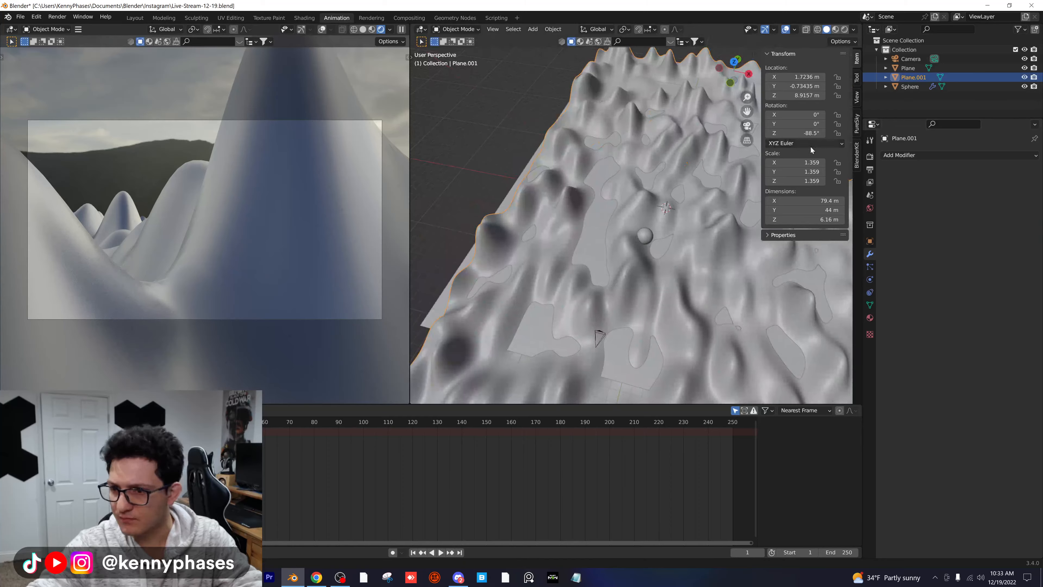
drag(801, 132, 726, 133)
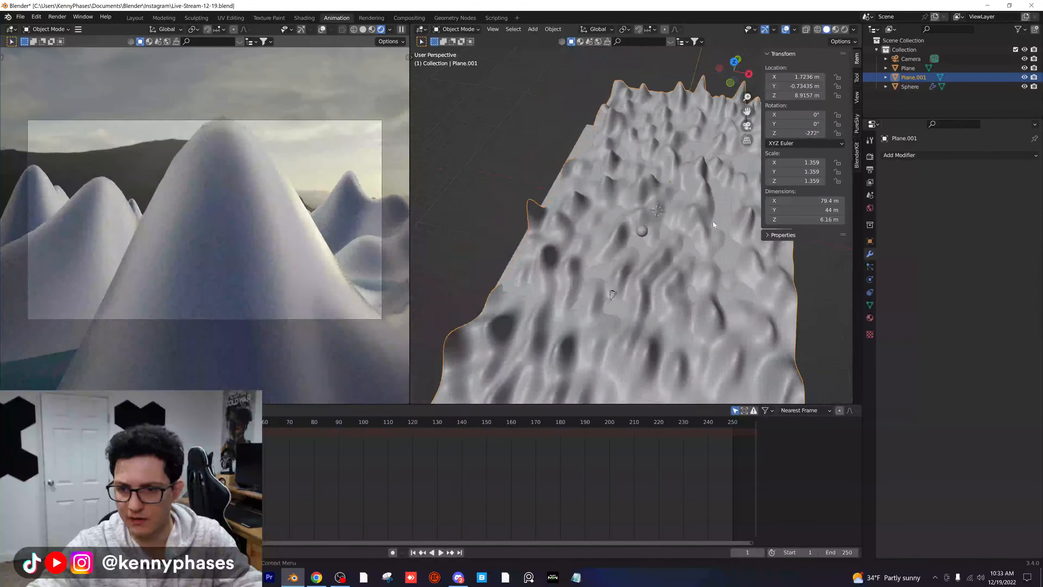
scroll(621, 214, up, 2)
key(g)
key(z)
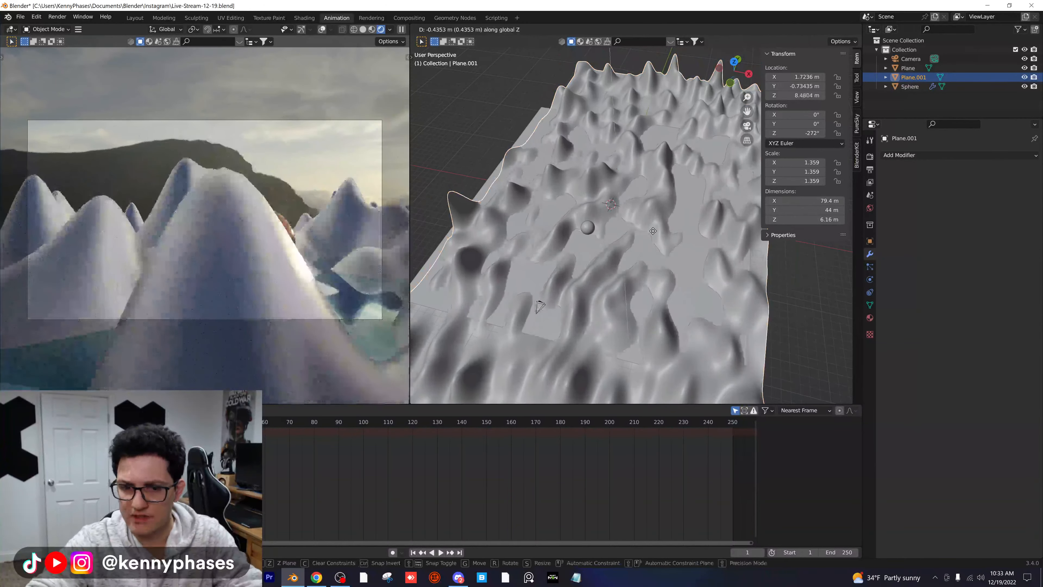
click(653, 231)
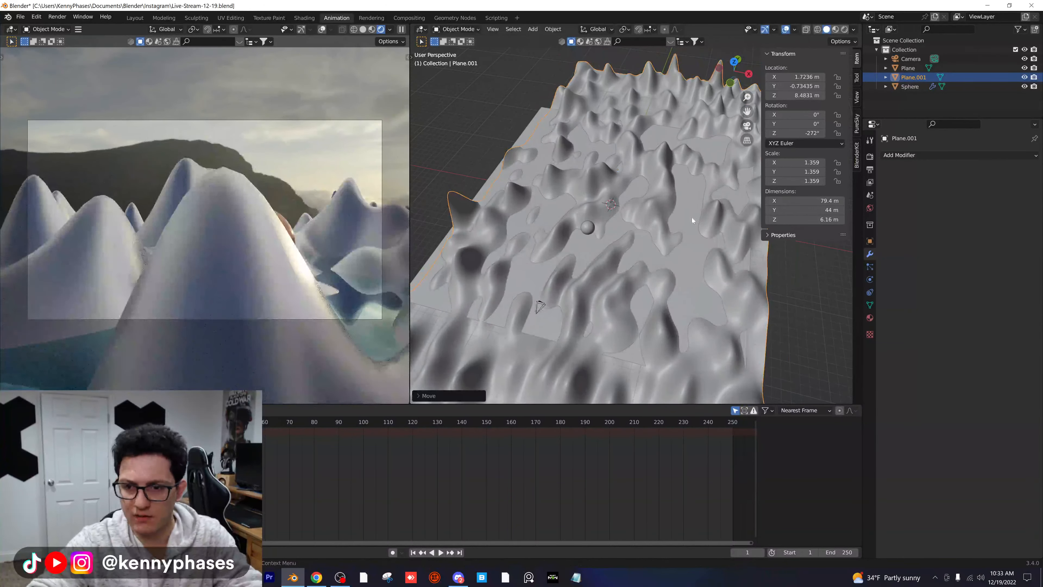
Move the terrain plane in top view to about X 0.086 m, Y -1.085 m and scale it down to about 1.133
click(735, 63)
key(g)
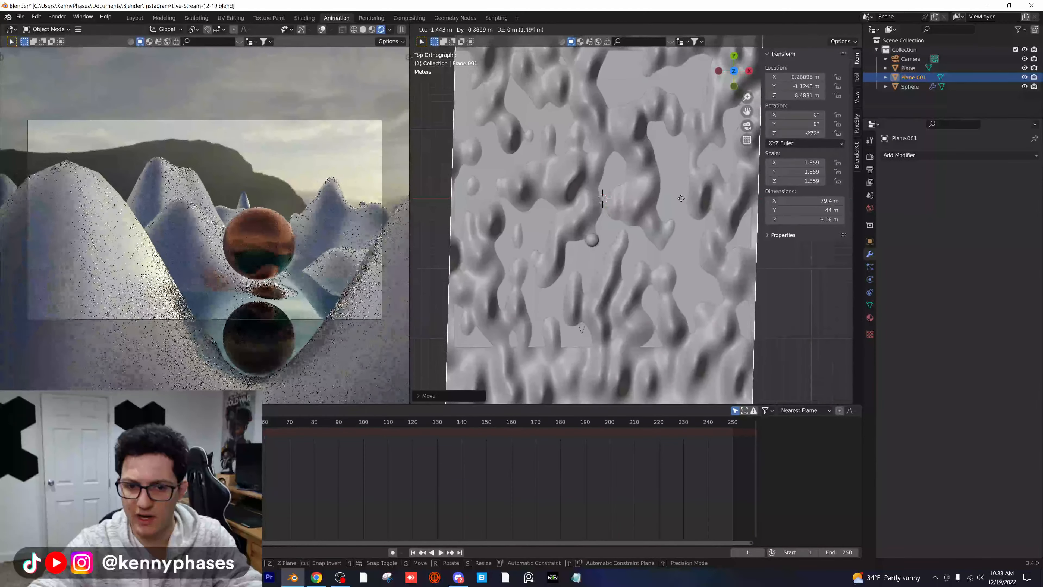
click(681, 198)
scroll(698, 195, down, 4)
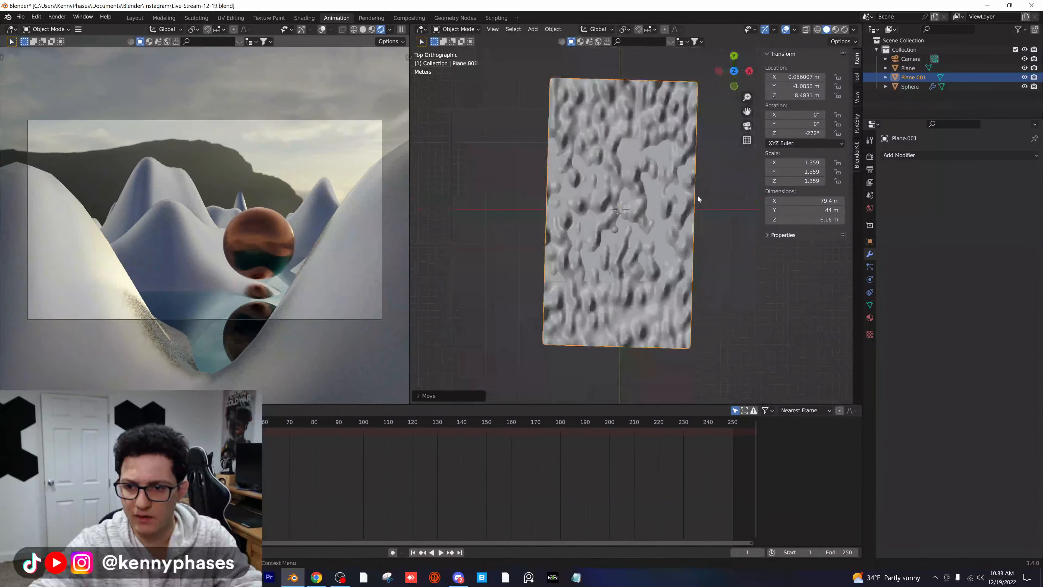
key(s)
click(685, 198)
Lower the terrain plane along Z to about 6.82 m
middle_drag(642, 205, 640, 173)
scroll(651, 200, up, 3)
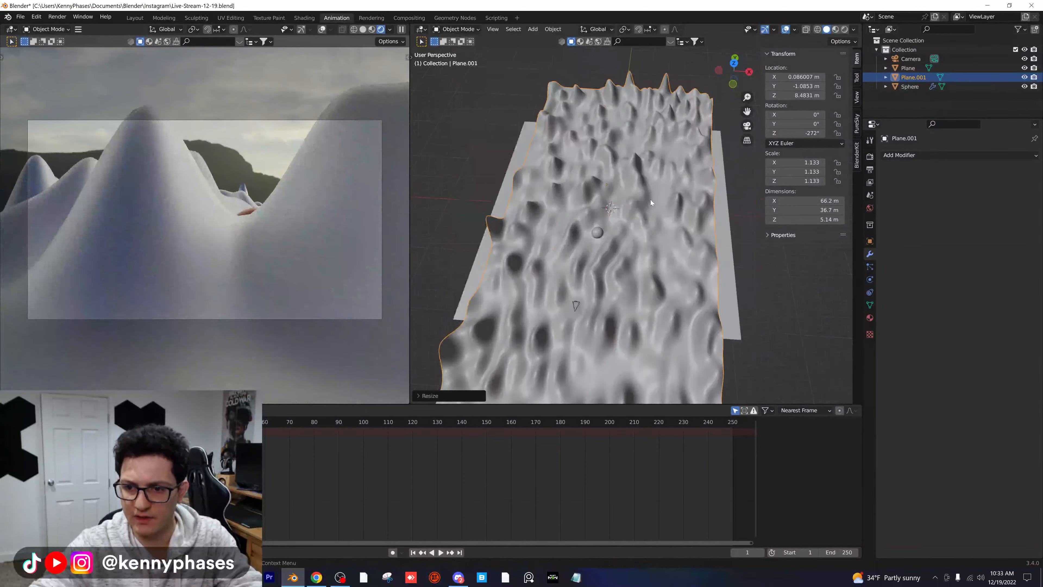
key(g)
key(z)
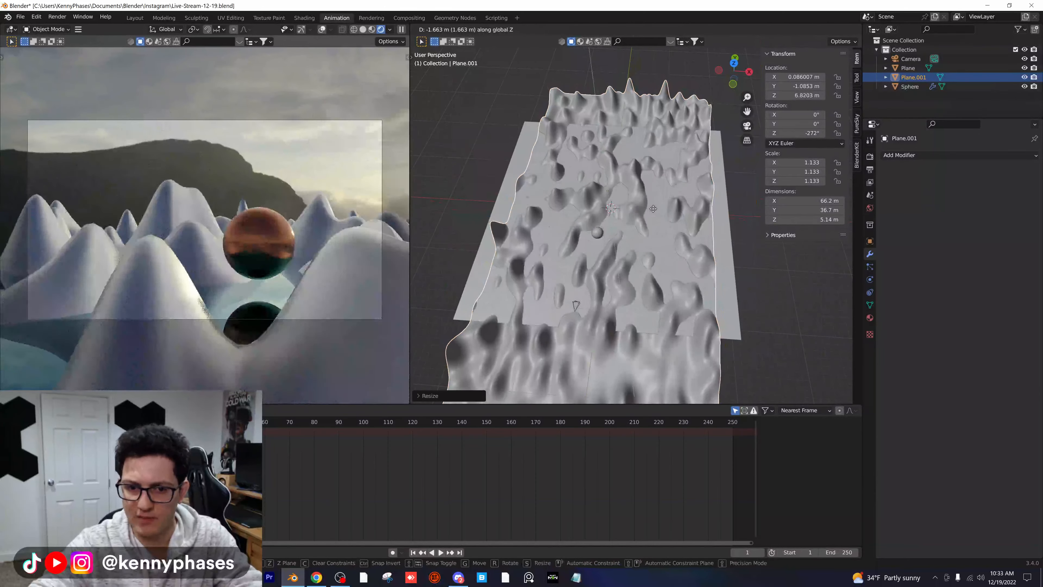
click(653, 208)
scroll(655, 212, up, 4)
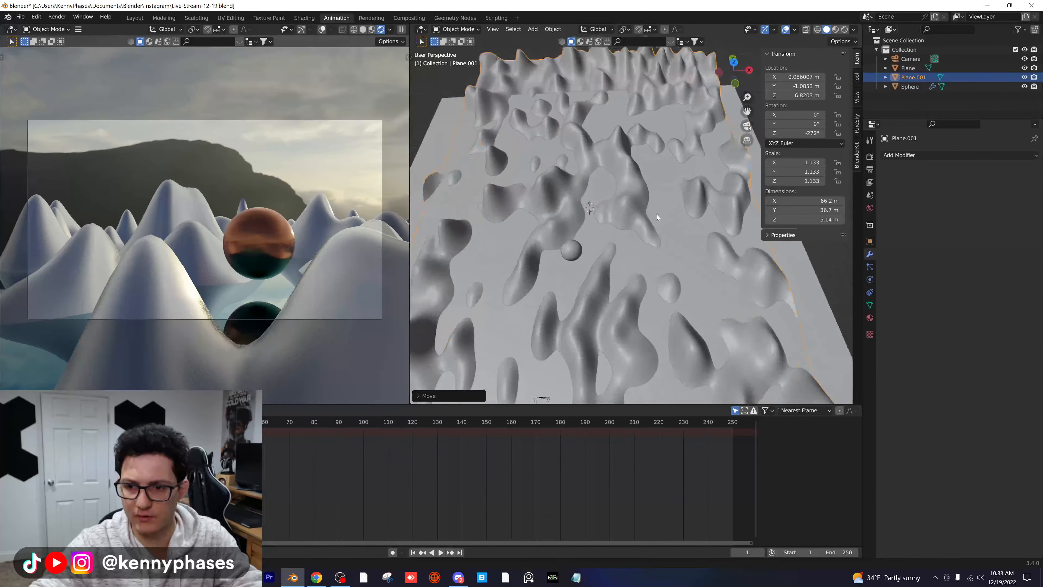
Select the camera, set its viewport Passepartout opacity to 1.000, and save the file
middle_drag(656, 214, 658, 182)
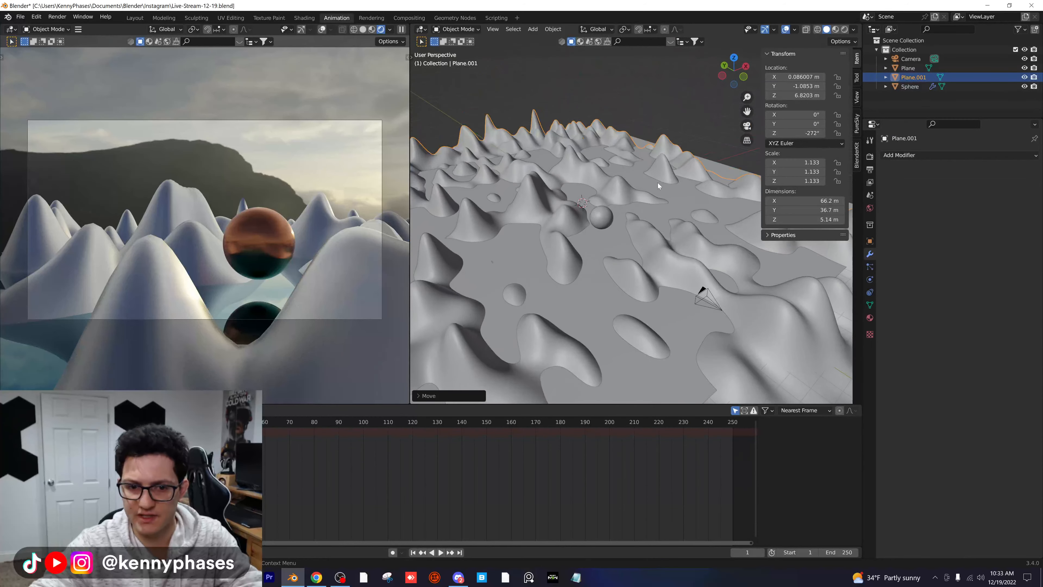
click(703, 293)
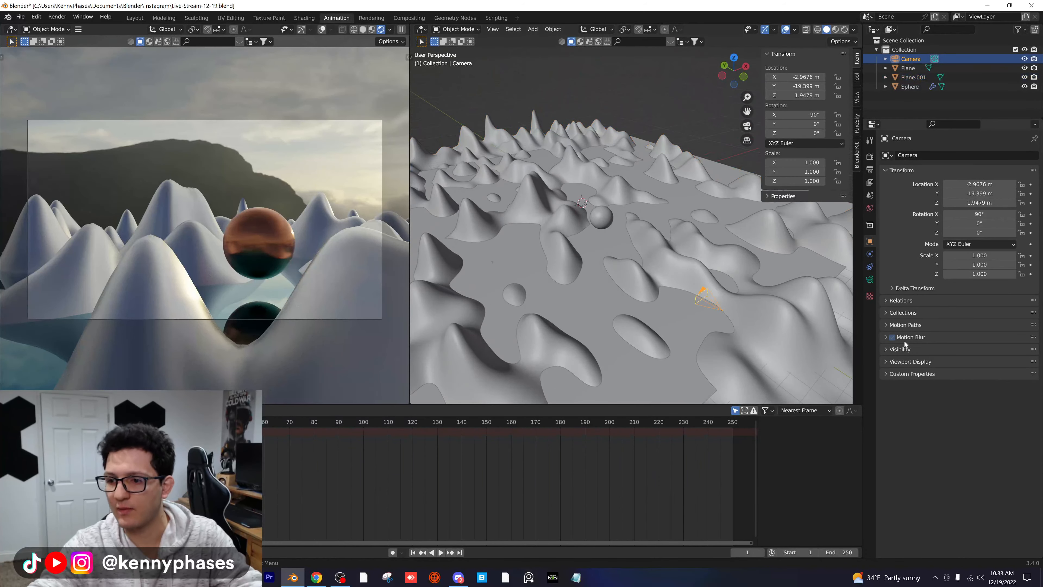
click(868, 278)
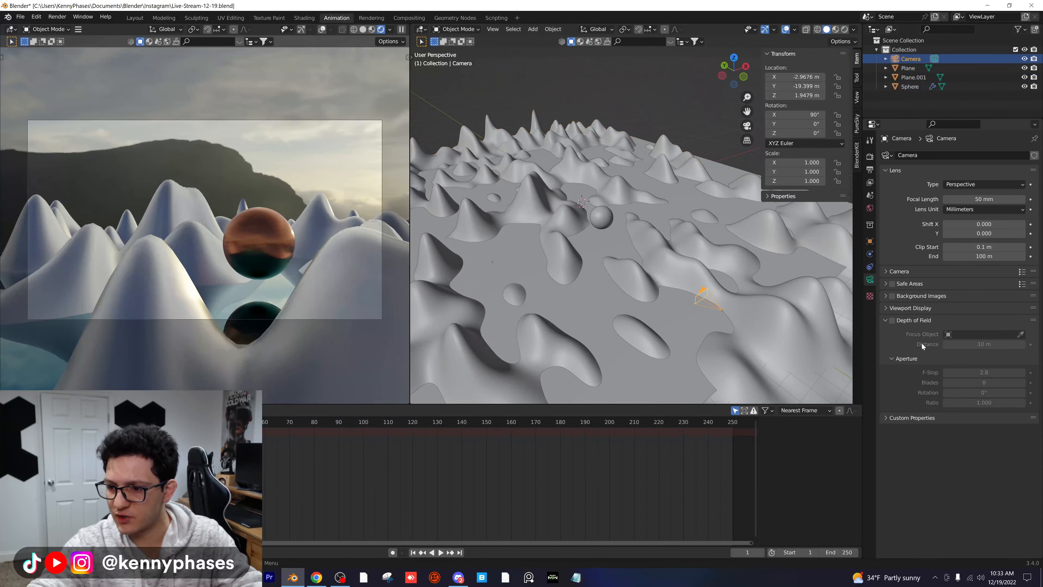
click(911, 308)
drag(1019, 375, 1037, 375)
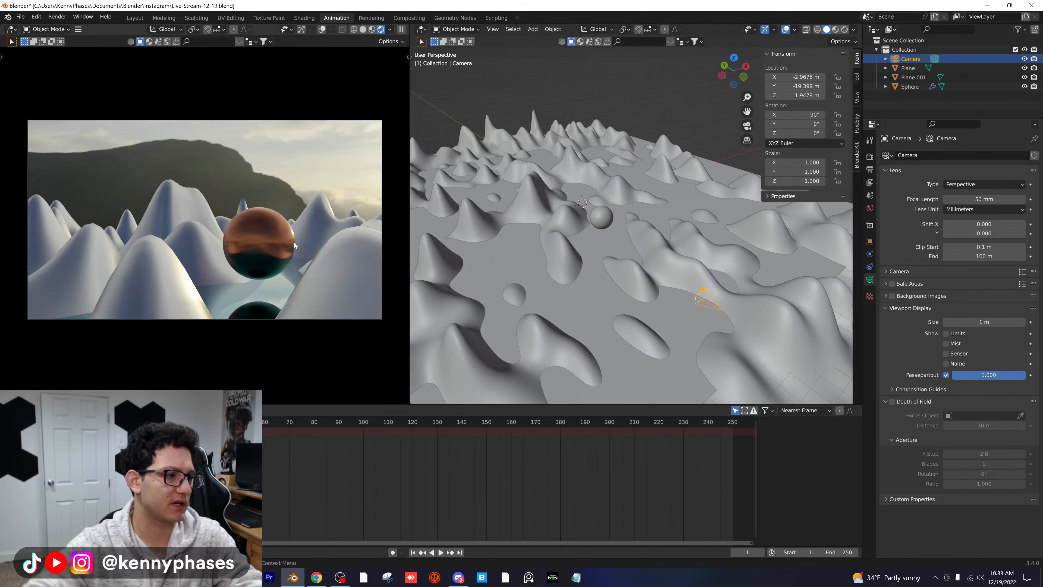
key(ctrl+s)
Add a Displace modifier to the terrain plane and create a new texture for it
click(573, 175)
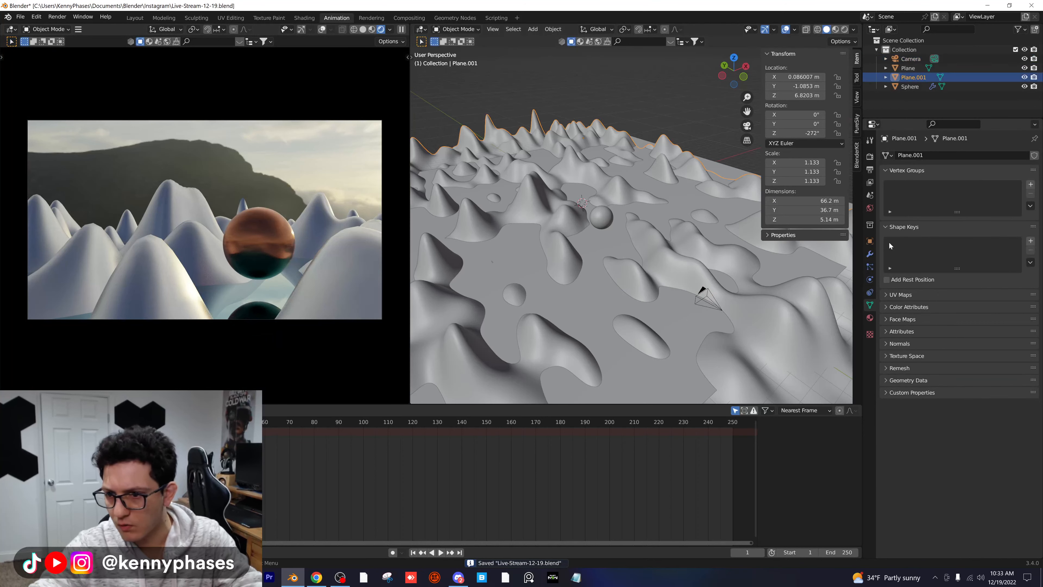
click(870, 254)
click(909, 155)
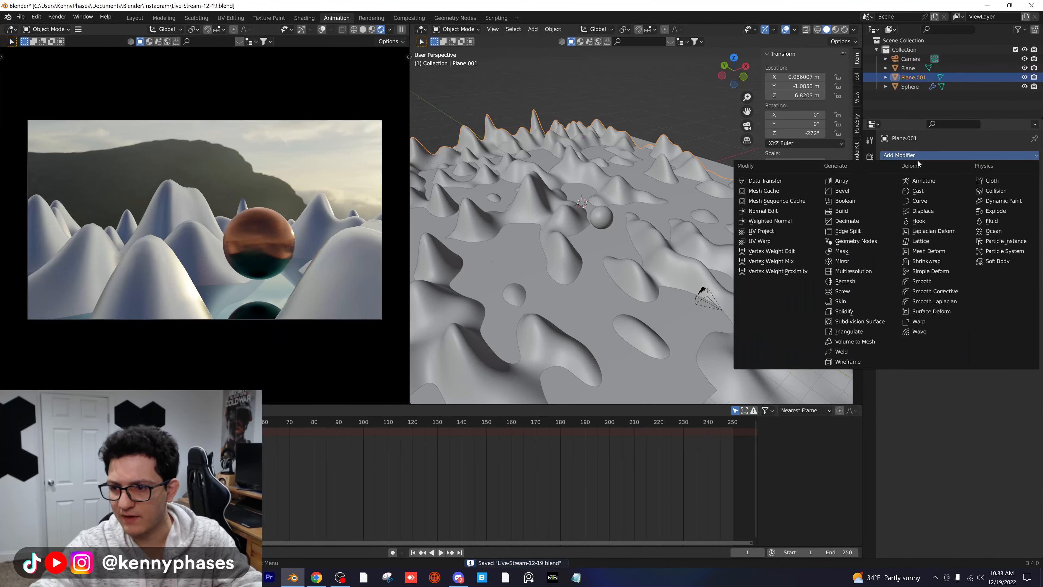
click(936, 212)
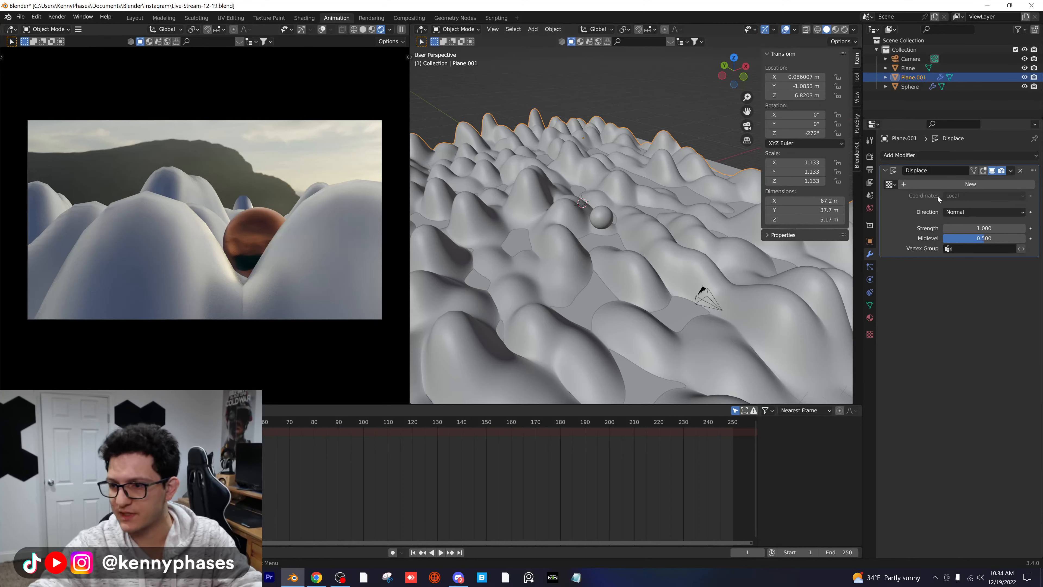
click(941, 185)
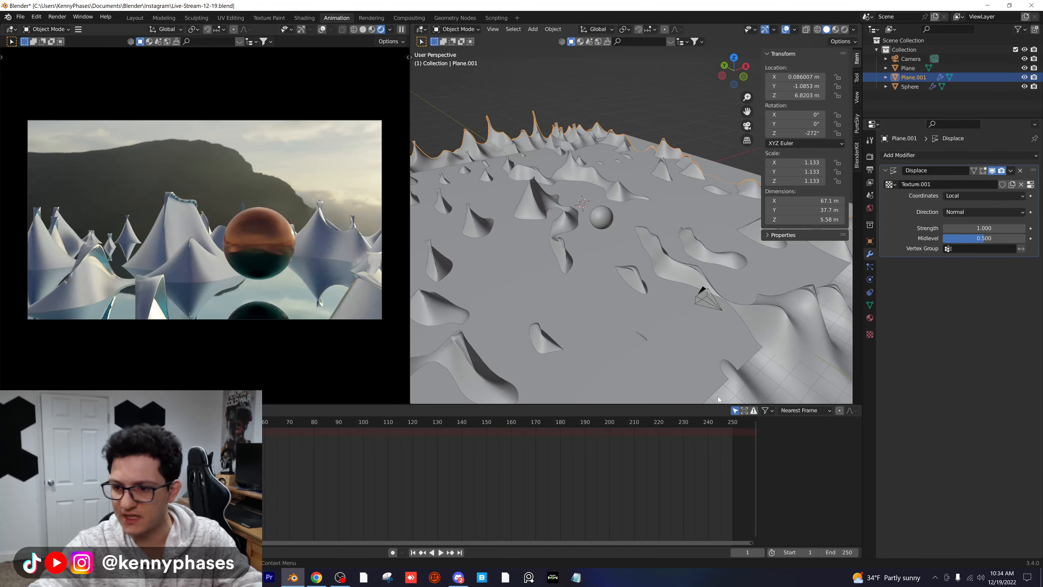
Try the Distorted Noise and Stucci types for the new displacement texture and set its type to Voronoi
click(869, 318)
click(870, 335)
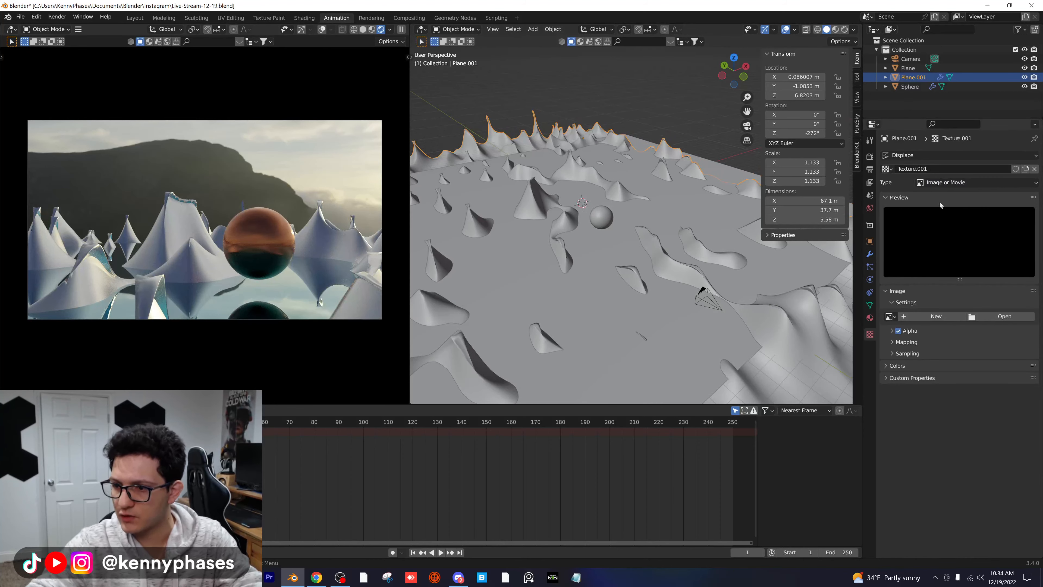
click(977, 182)
click(940, 206)
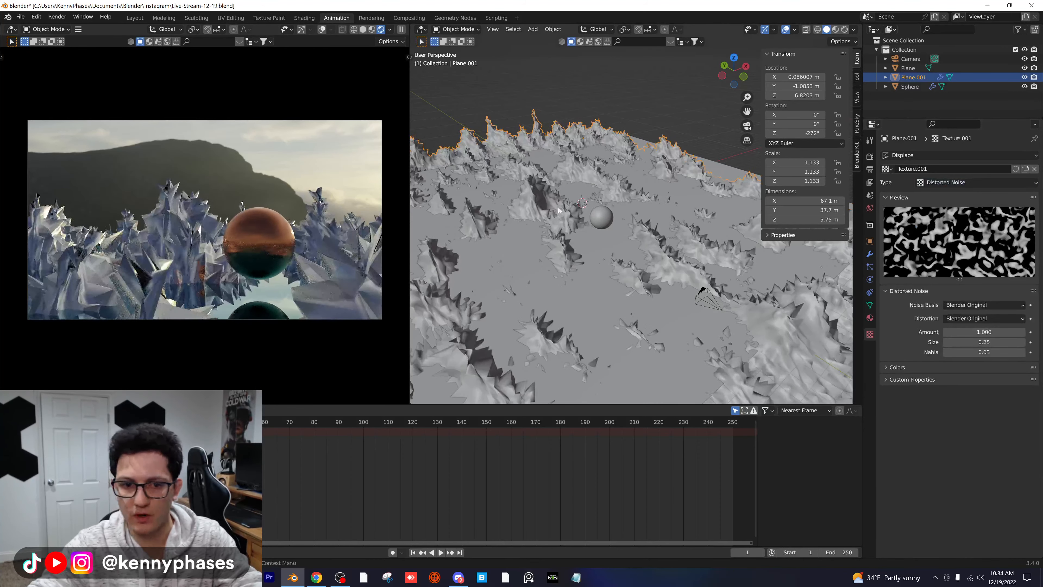
click(977, 185)
click(952, 286)
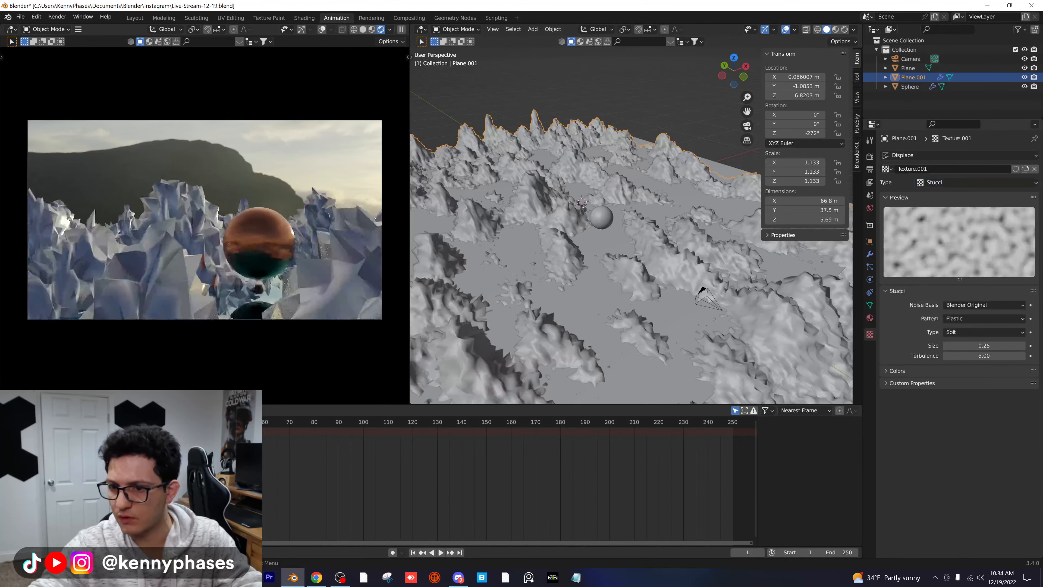
click(958, 180)
click(970, 290)
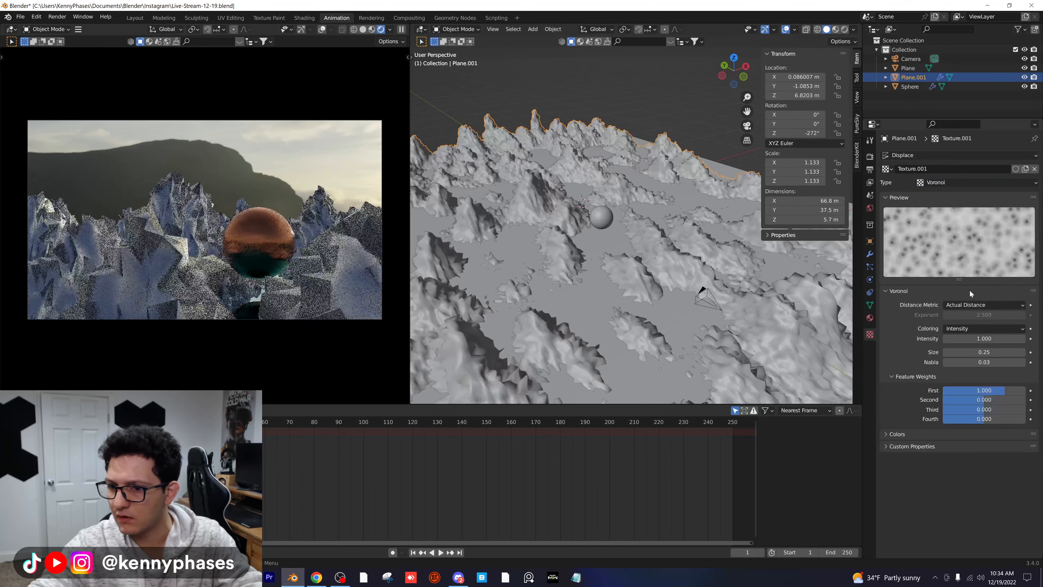
click(870, 256)
click(903, 155)
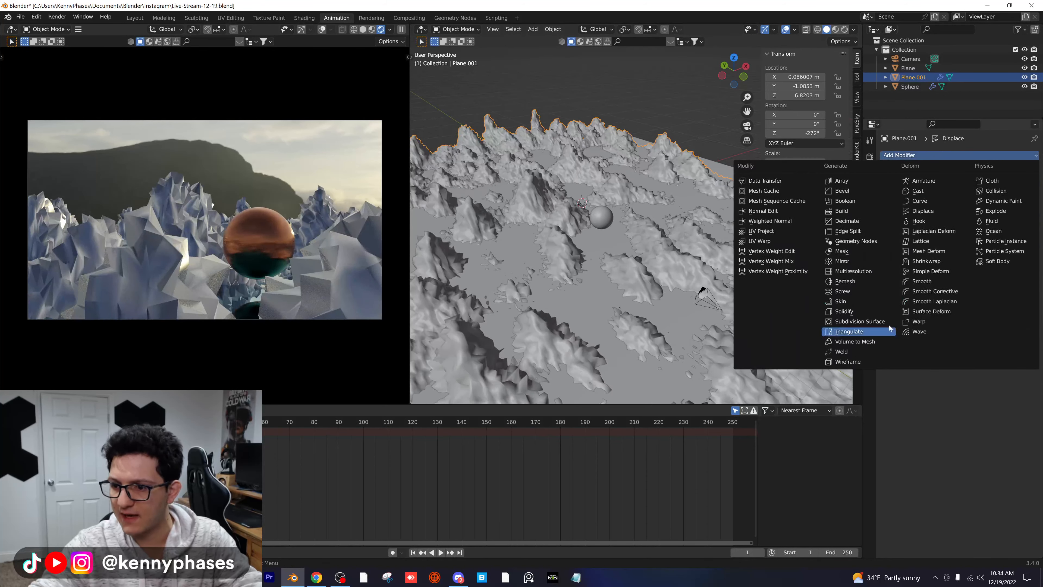
click(885, 318)
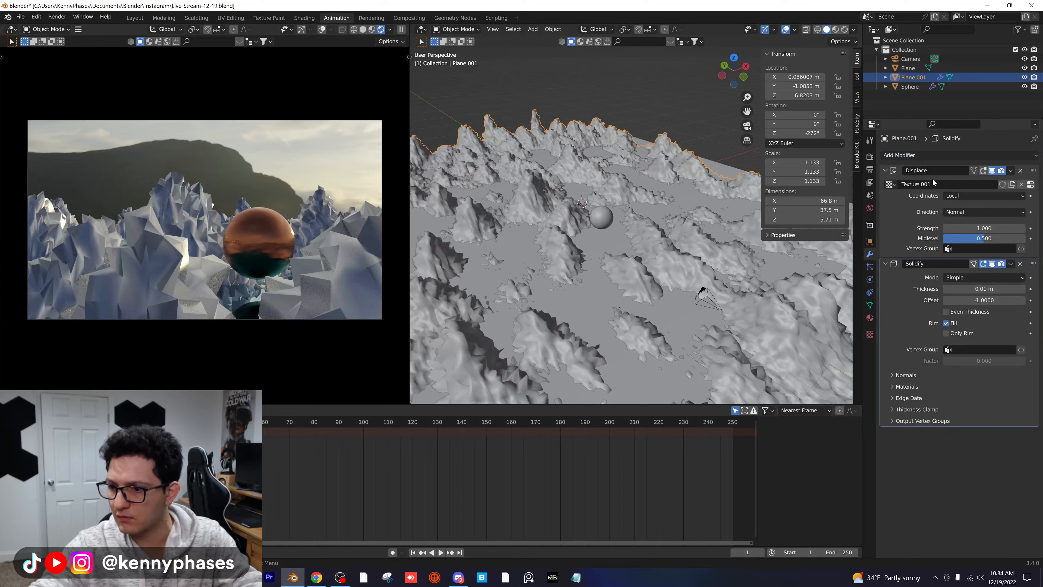
click(1021, 264)
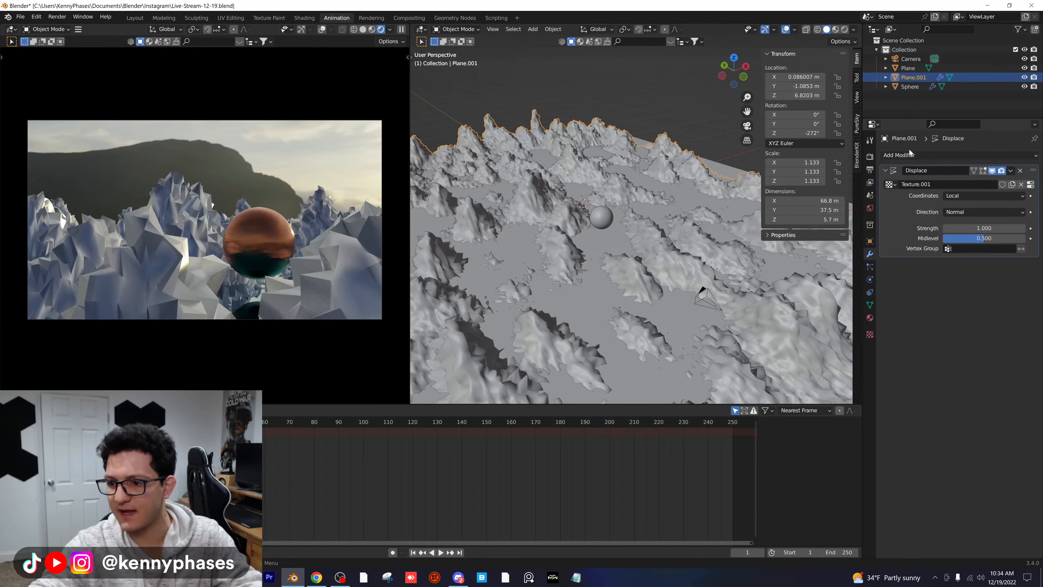
Add a Subdivision Surface modifier to the mountain terrain and check the smoothed peaks up close
click(903, 155)
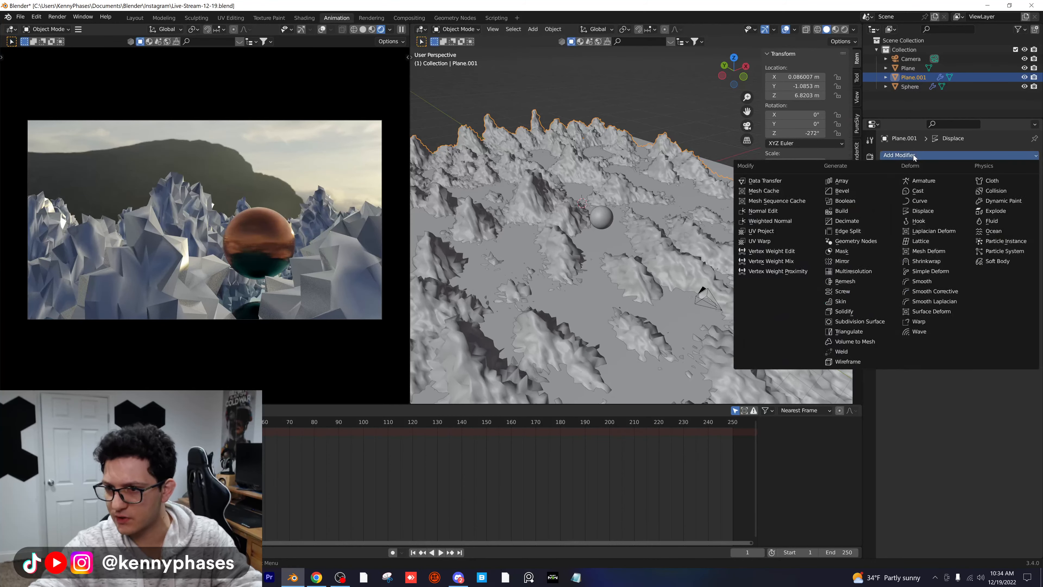
click(885, 319)
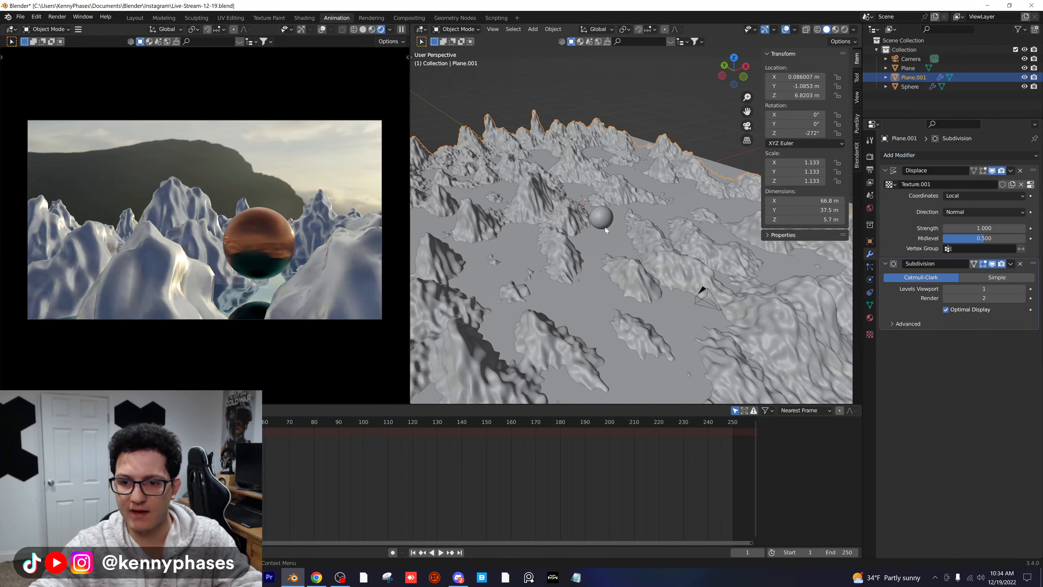
scroll(605, 227, up, 1)
middle_drag(615, 235, 582, 224)
scroll(626, 234, up, 3)
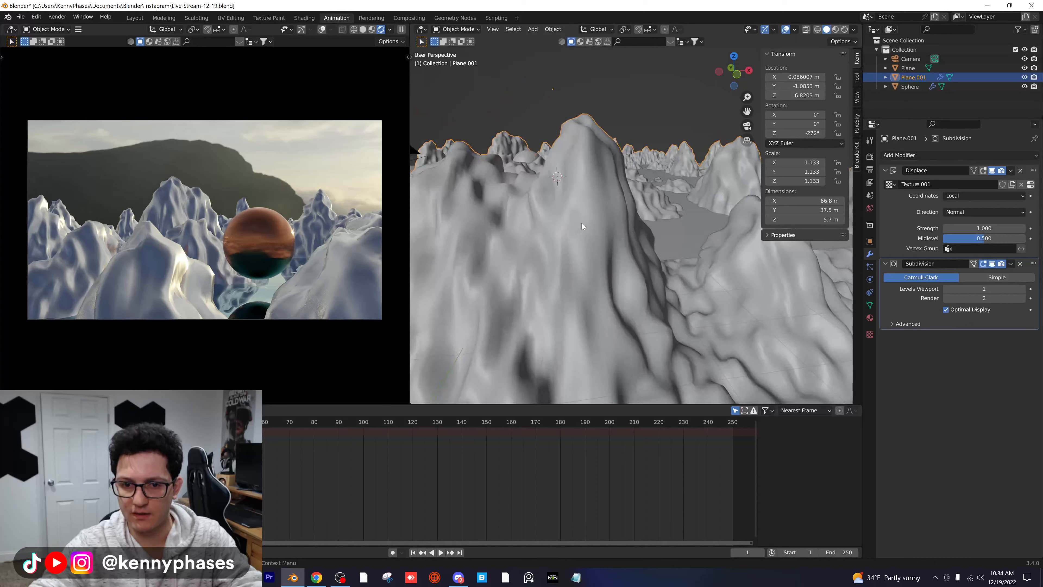
scroll(582, 224, down, 4)
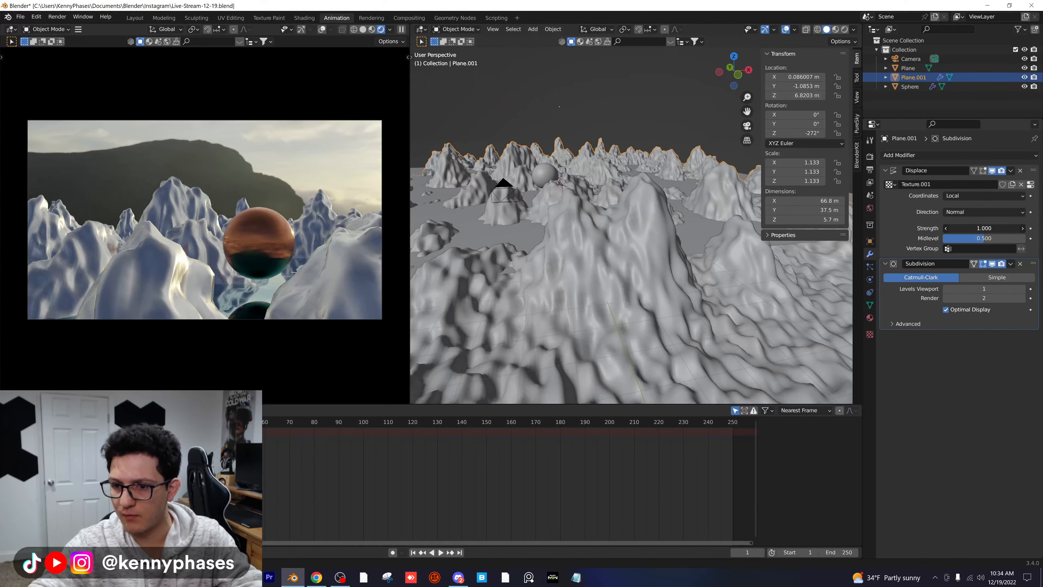
Reduce the mountain terrain's Displace strength to 0.310 and save the file
drag(984, 227, 955, 227)
middle_drag(587, 218, 546, 197)
key(ctrl+s)
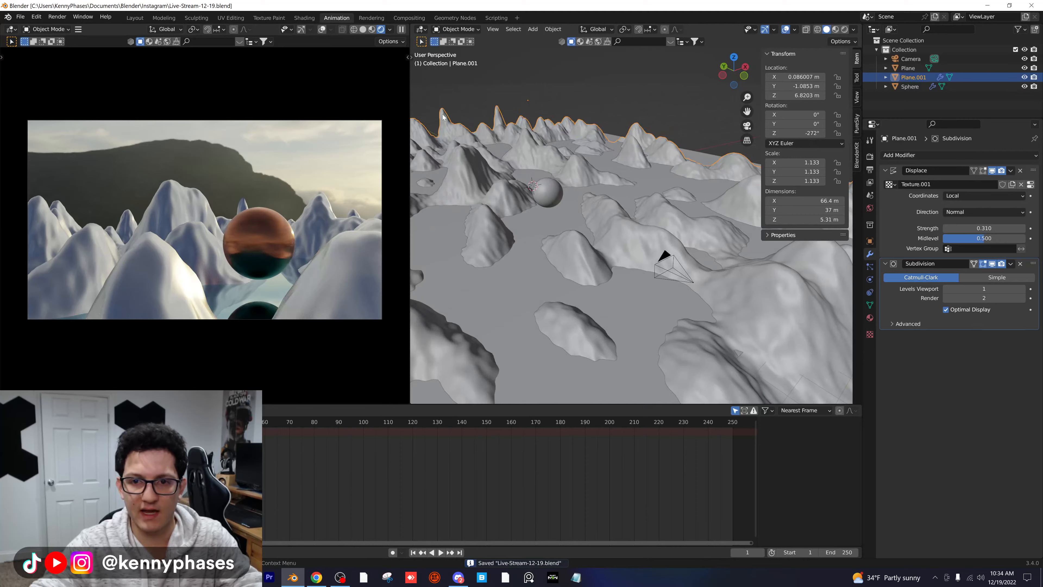
In the Shading workspace, set the world environment Mapping's Z rotation to -115°
click(303, 18)
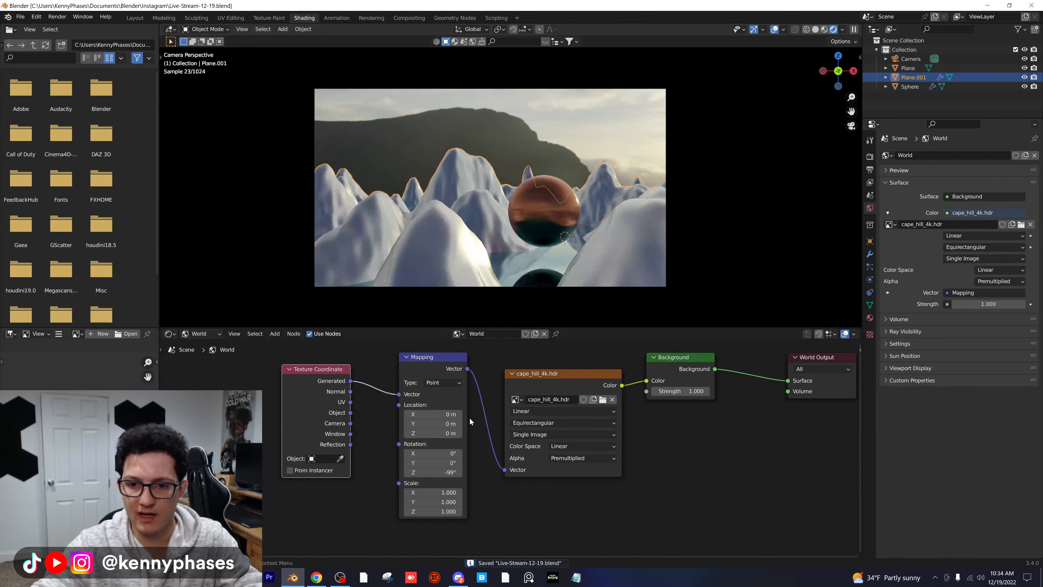
drag(448, 474, 432, 474)
click(459, 473)
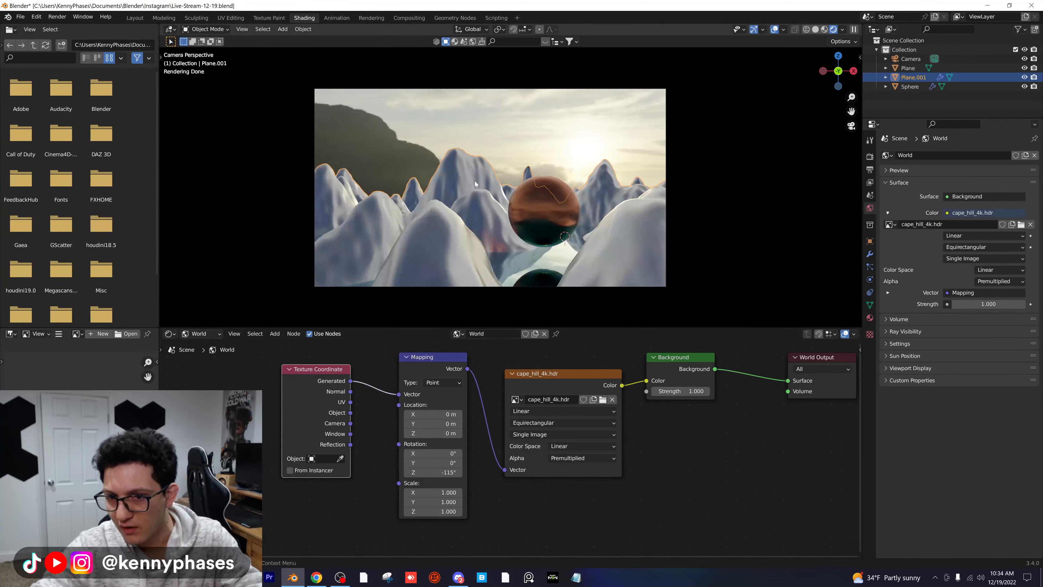
In the Layout workspace, duplicate the copper sphere and place the copy just above it in the camera view
click(870, 318)
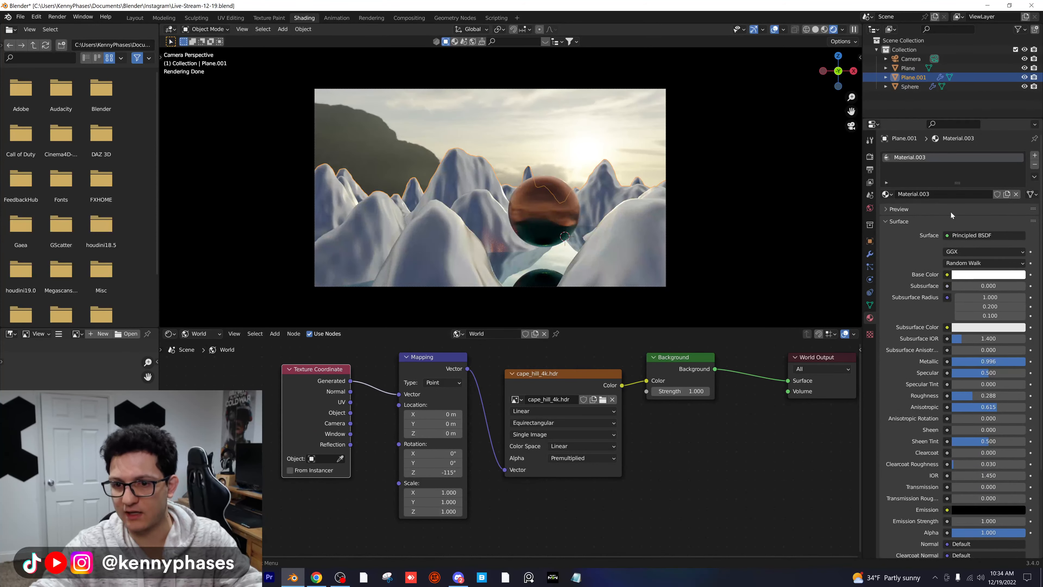
click(135, 17)
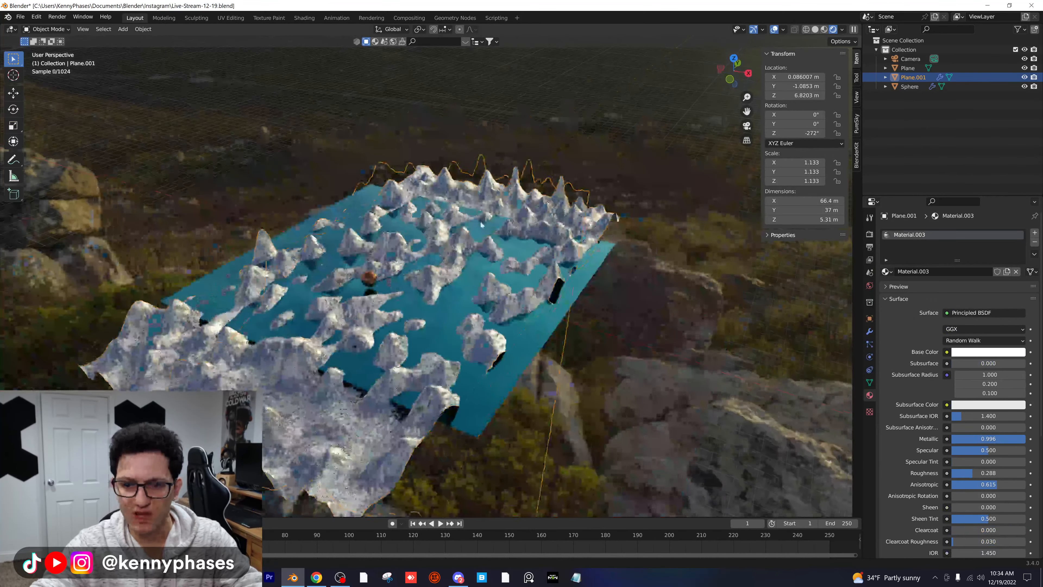
middle_drag(482, 223, 533, 224)
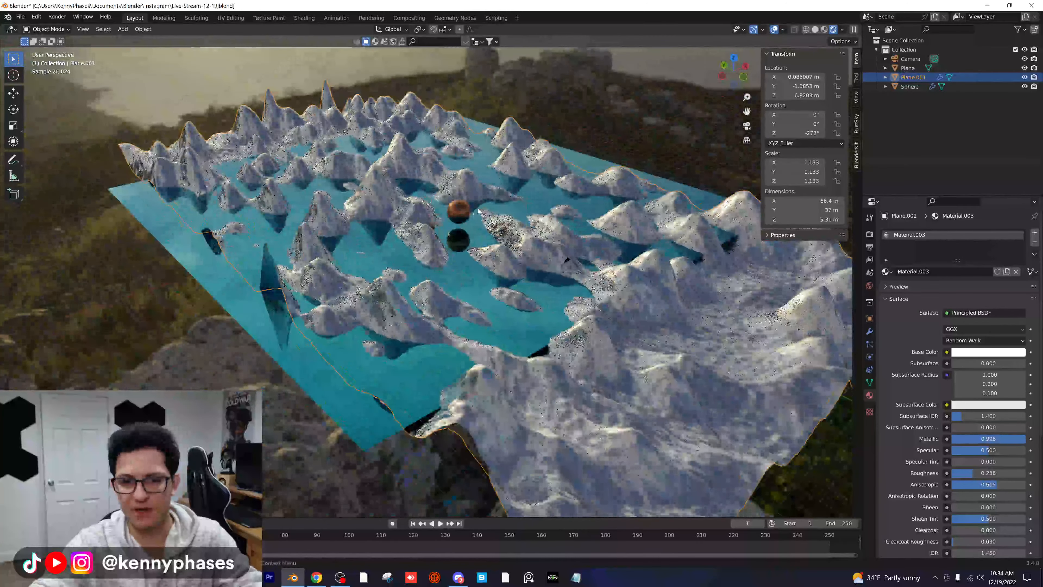
click(459, 212)
key(KP_0)
scroll(457, 212, up, 8)
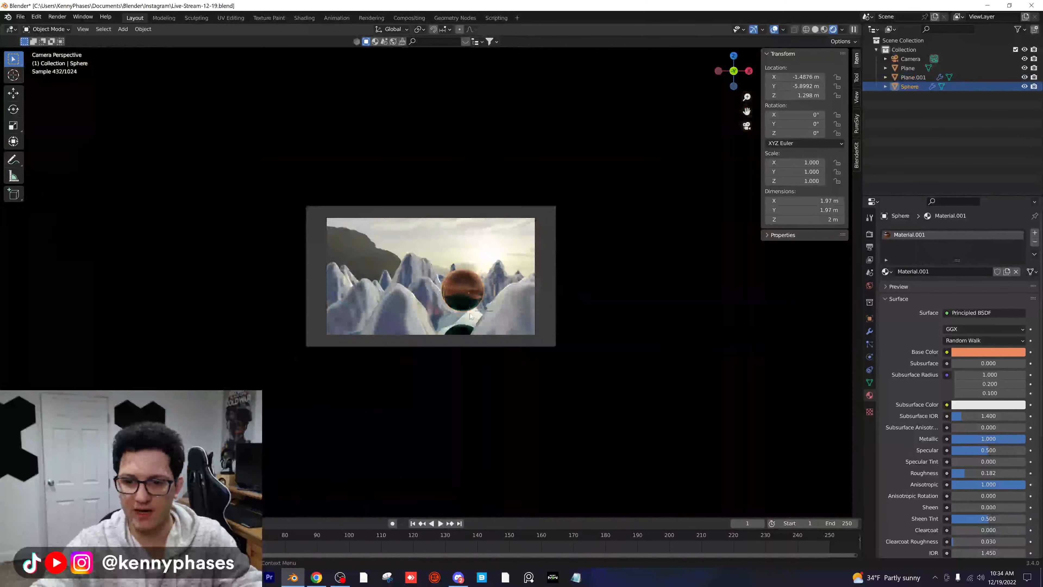
key(shift+d)
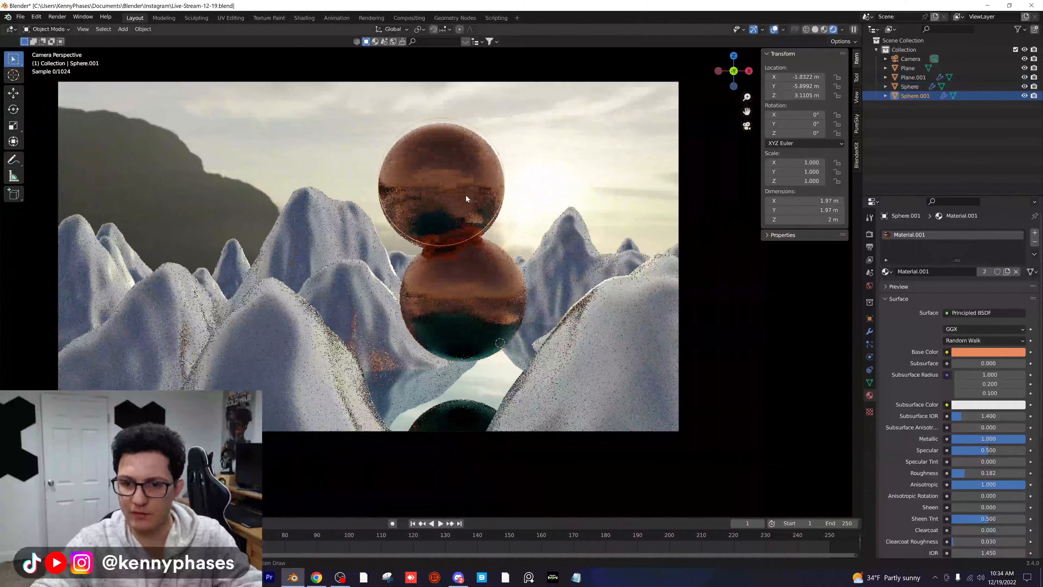
click(465, 192)
Scale the duplicated sphere down to about 0.312 and place it above and slightly right of the large sphere
key(s)
click(462, 187)
key(g)
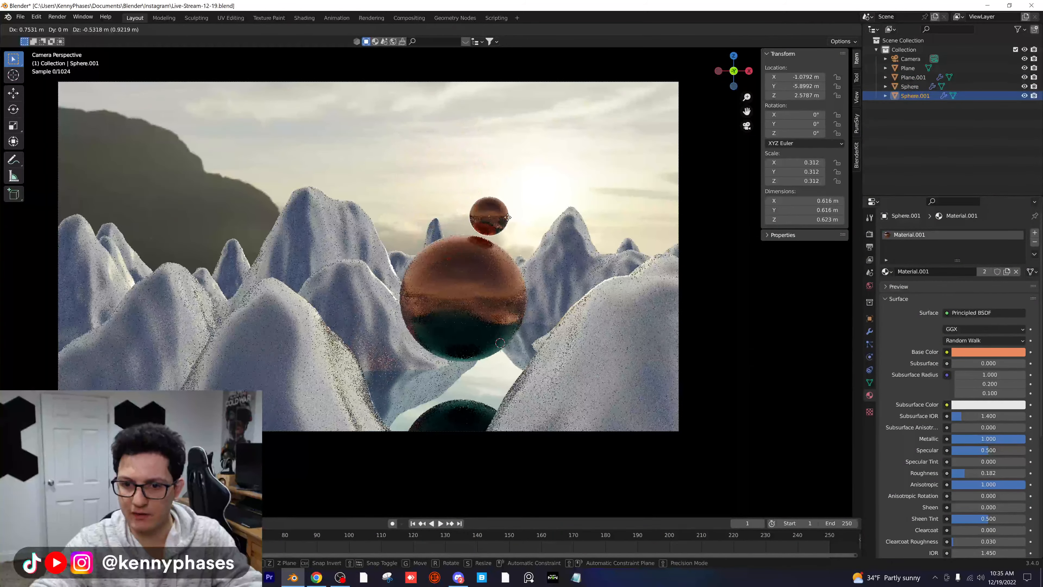
click(556, 251)
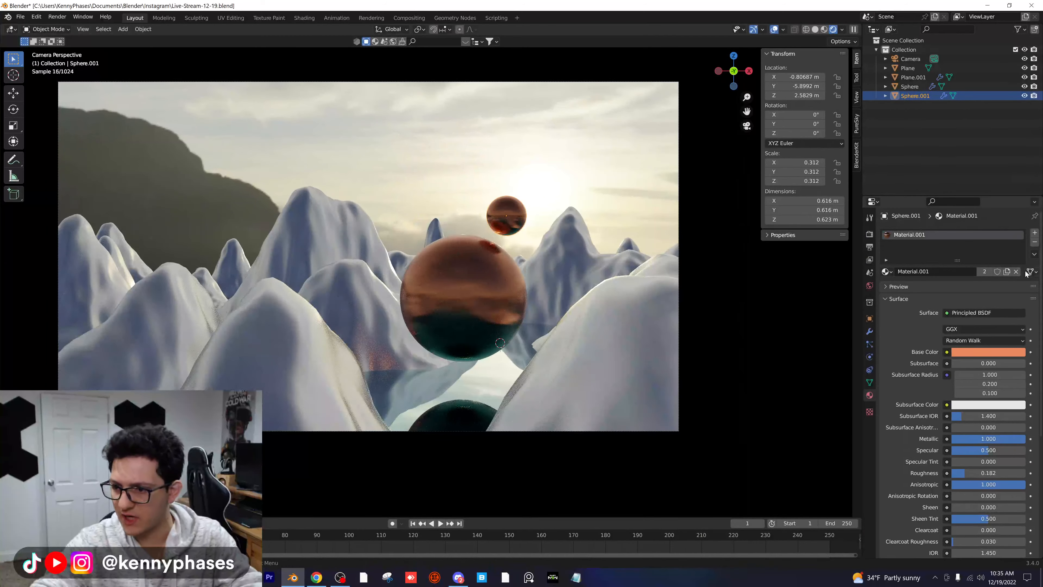
Give the small sphere its own copy of the material with a light cyan base color, hue 0.534, and save the file
click(1006, 271)
click(993, 352)
drag(979, 311, 926, 320)
scroll(530, 222, up, 2)
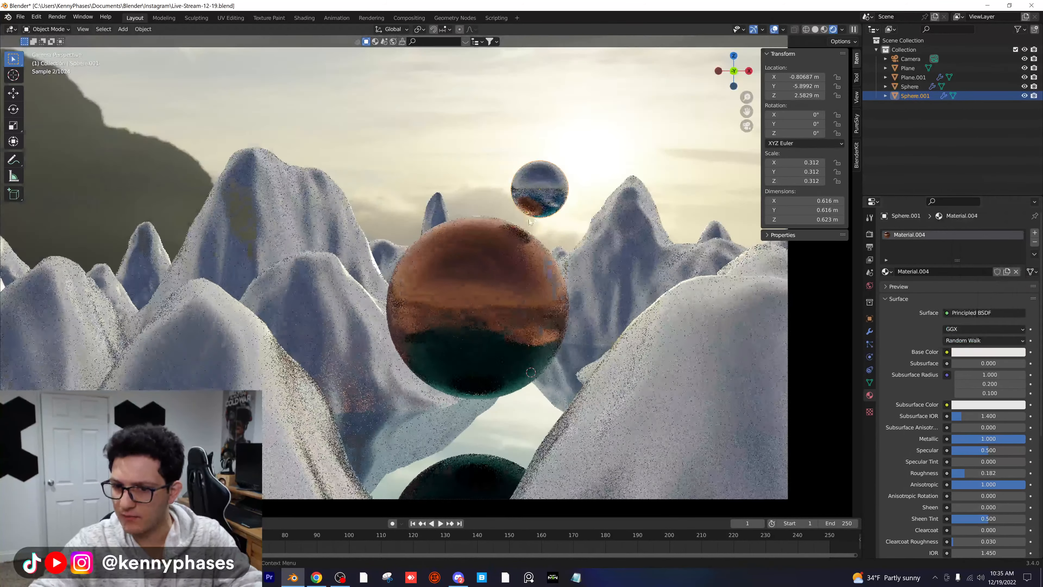
shift+middle_drag(529, 220, 421, 242)
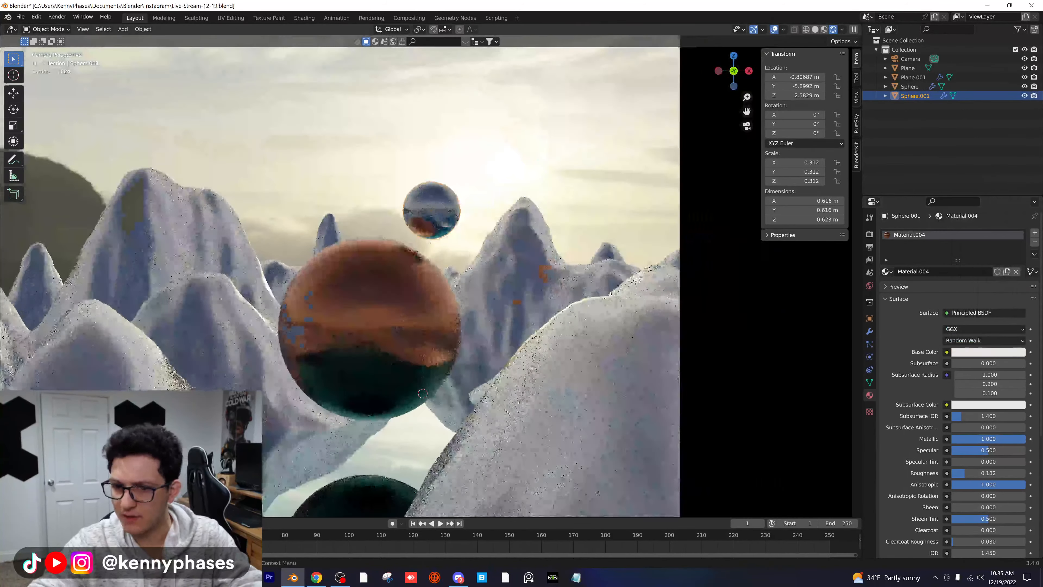
click(985, 353)
click(979, 243)
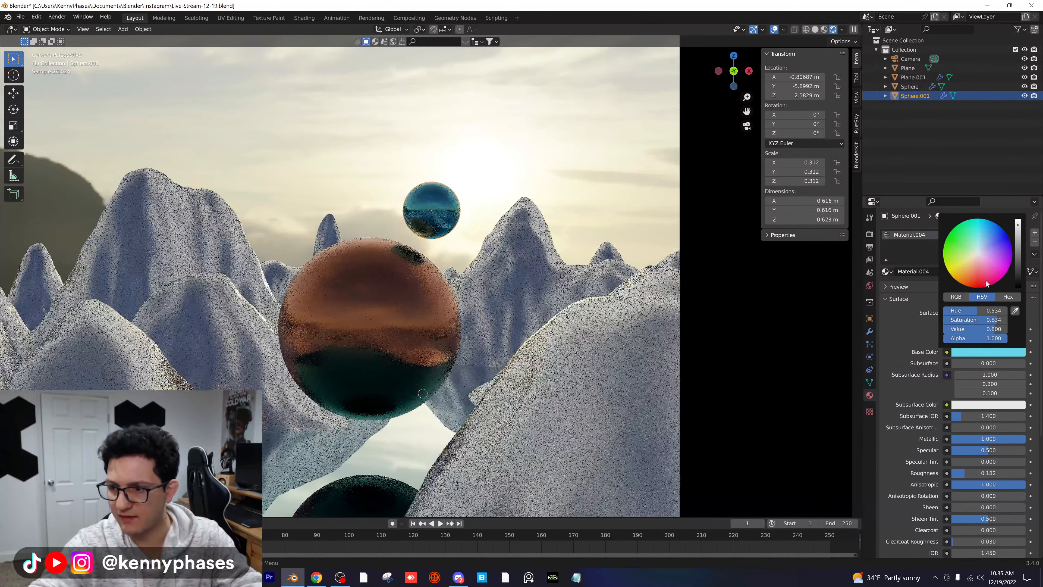
scroll(544, 279, down, 3)
key(ctrl+s)
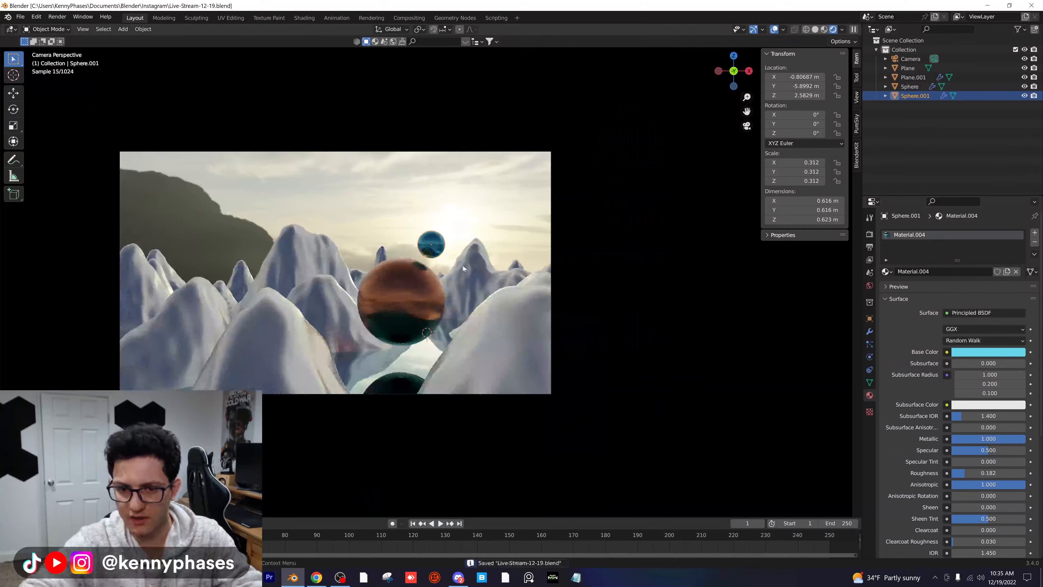
Open the water plane in Edit Mode and switch the viewport to solid shading
scroll(462, 264, down, 2)
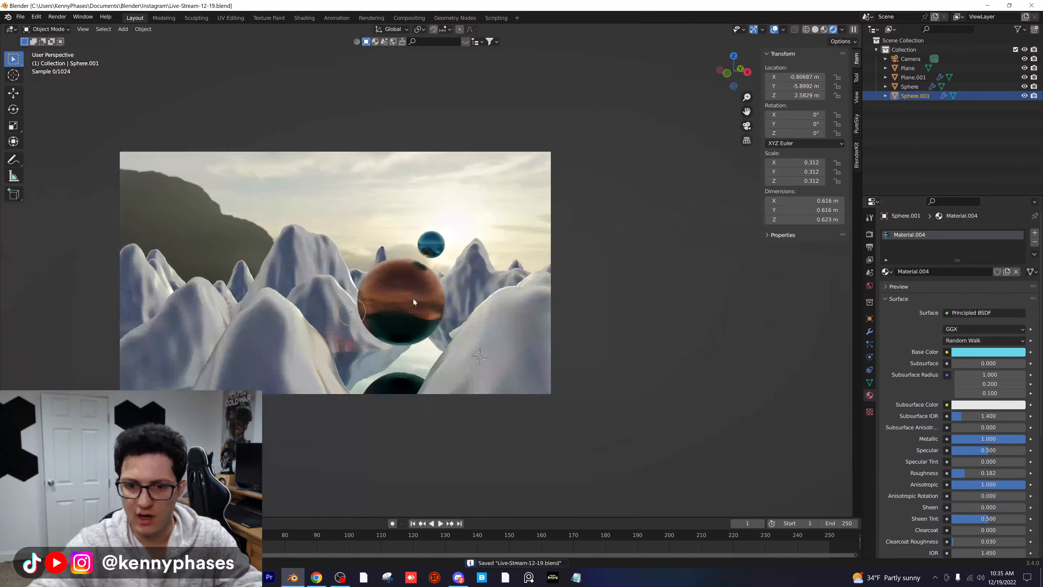
middle_drag(413, 298, 372, 342)
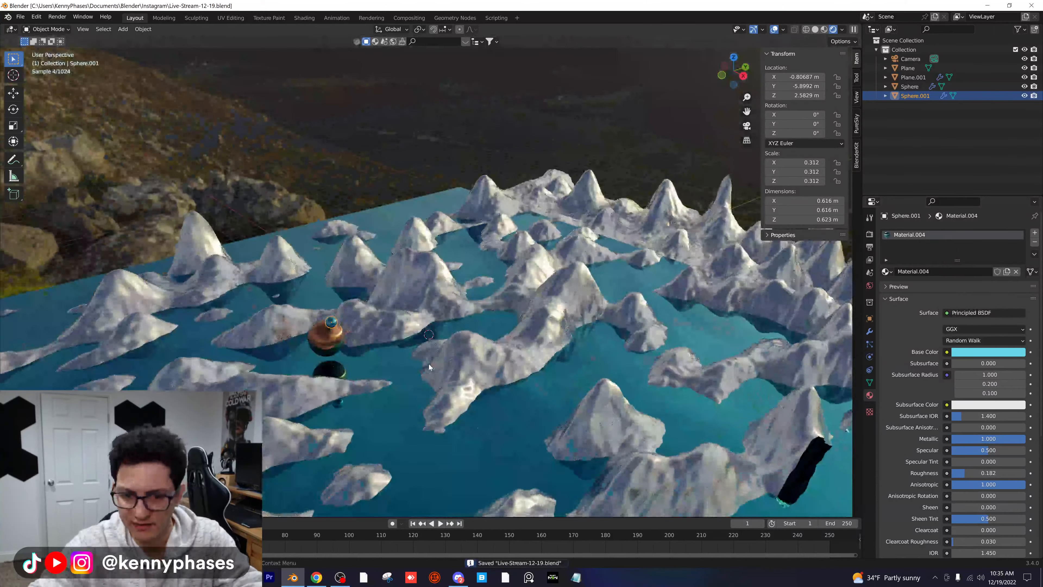
scroll(429, 362, up, 2)
shift+middle_drag(429, 363, 423, 225)
click(416, 306)
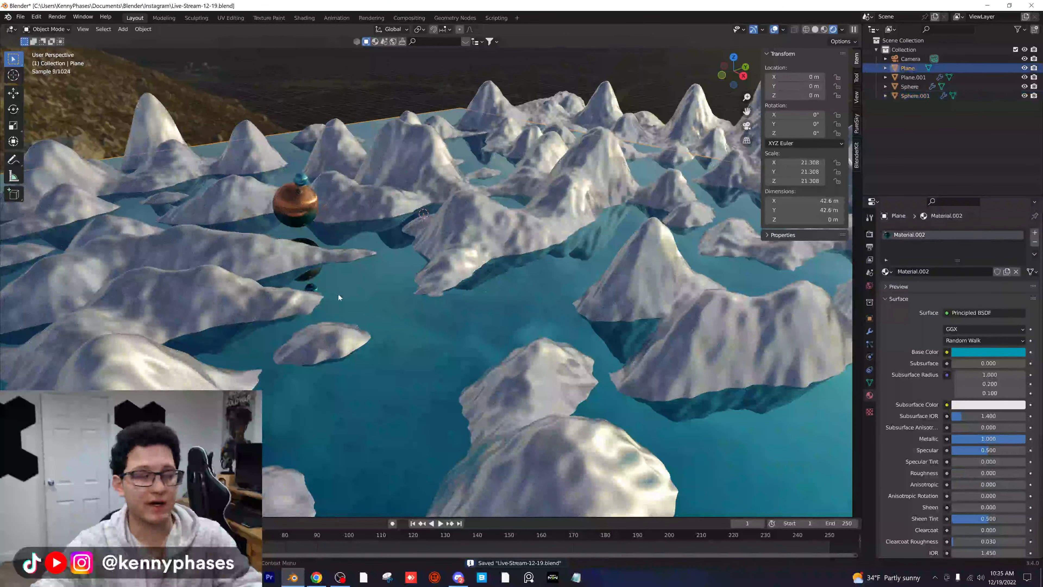
key(Tab)
scroll(349, 293, down, 5)
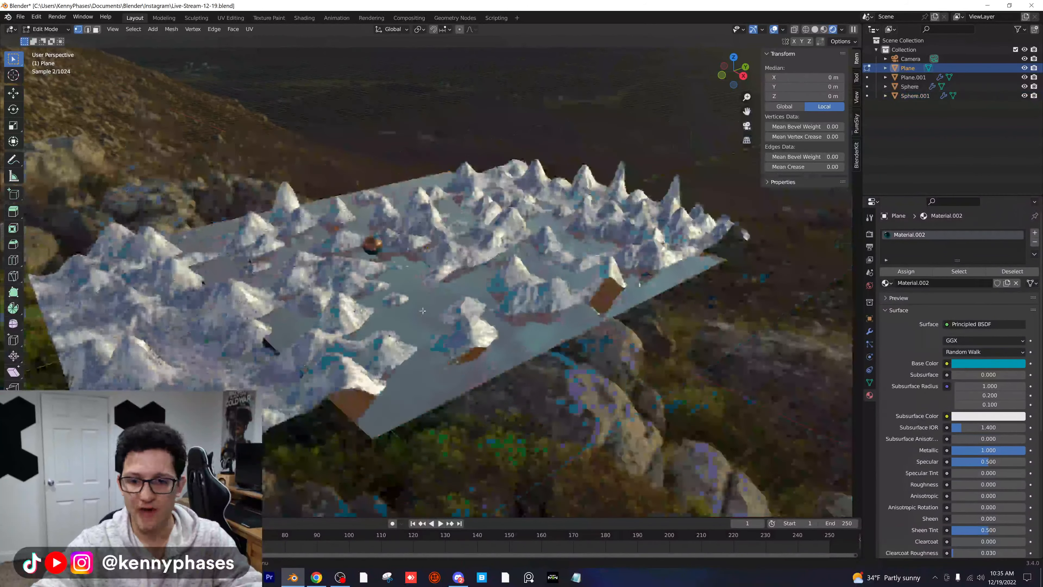
middle_drag(264, 346, 262, 356)
click(815, 30)
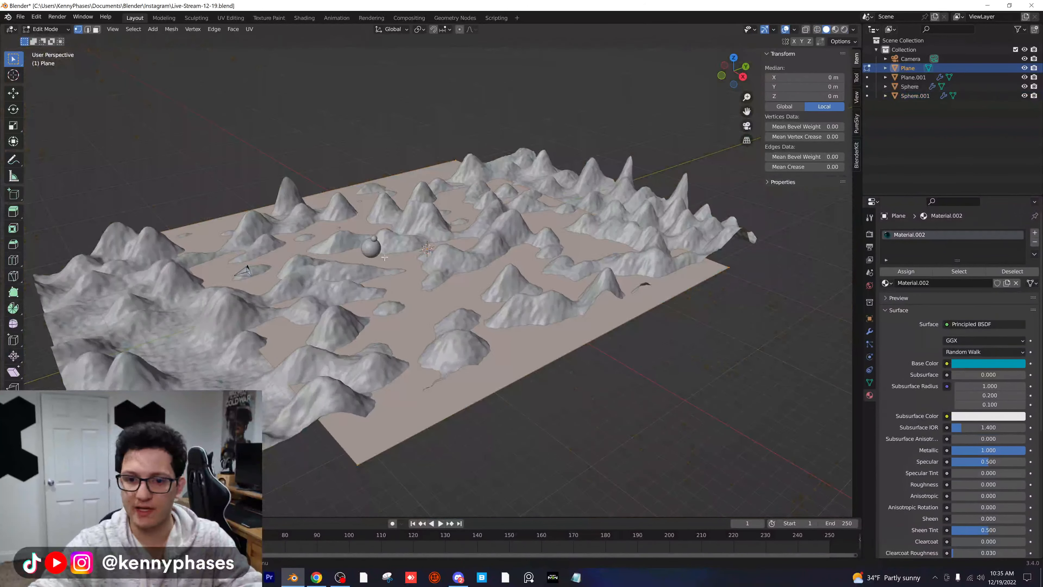
Subdivide the water plane's mesh repeatedly, return to Object Mode and save the file
middle_drag(450, 275, 448, 286)
right_click(422, 288)
click(422, 289)
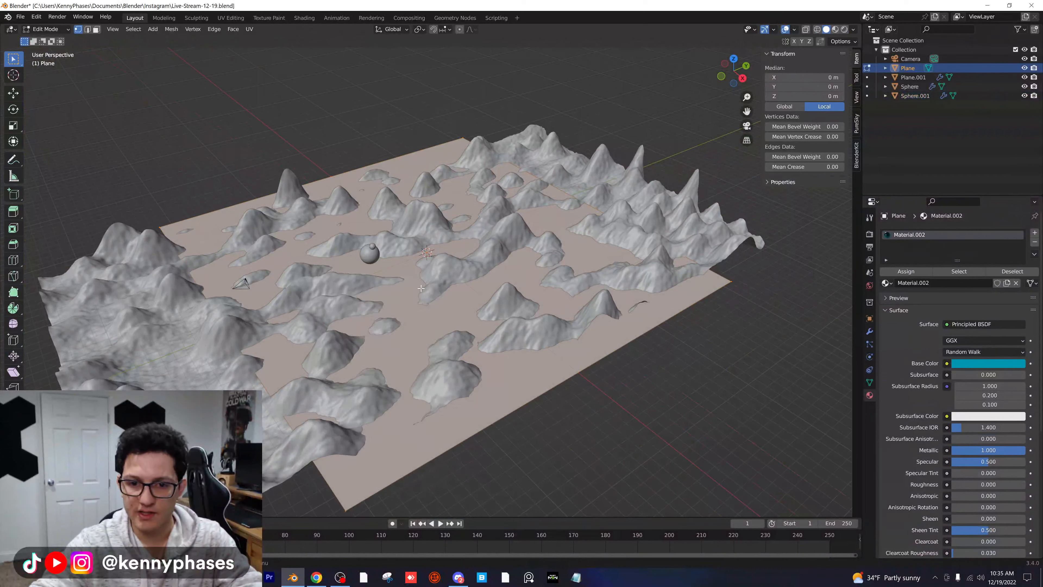
right_click(421, 288)
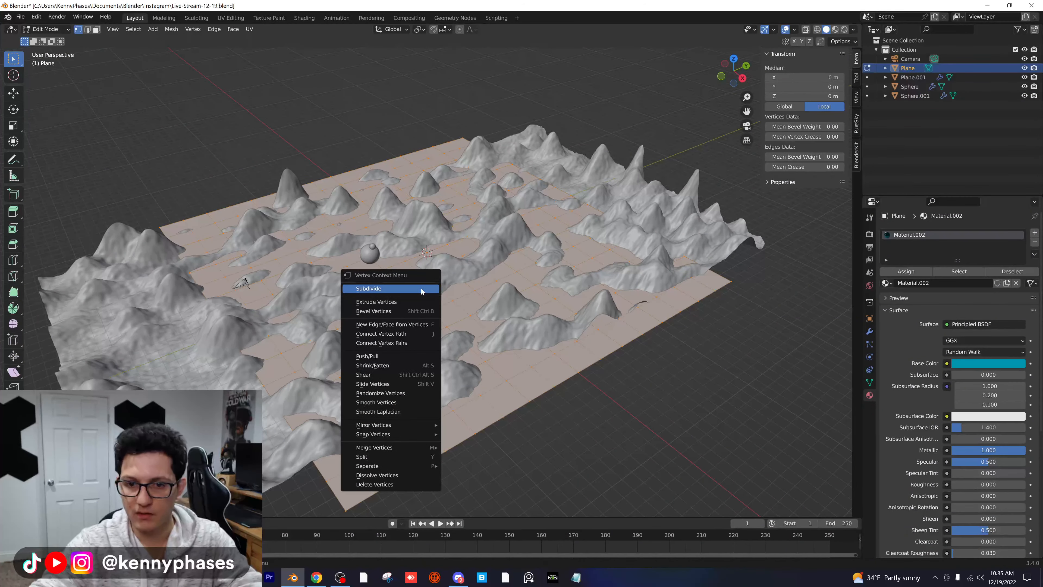
key(Escape)
key(Tab)
scroll(436, 290, up, 1)
key(ctrl+s)
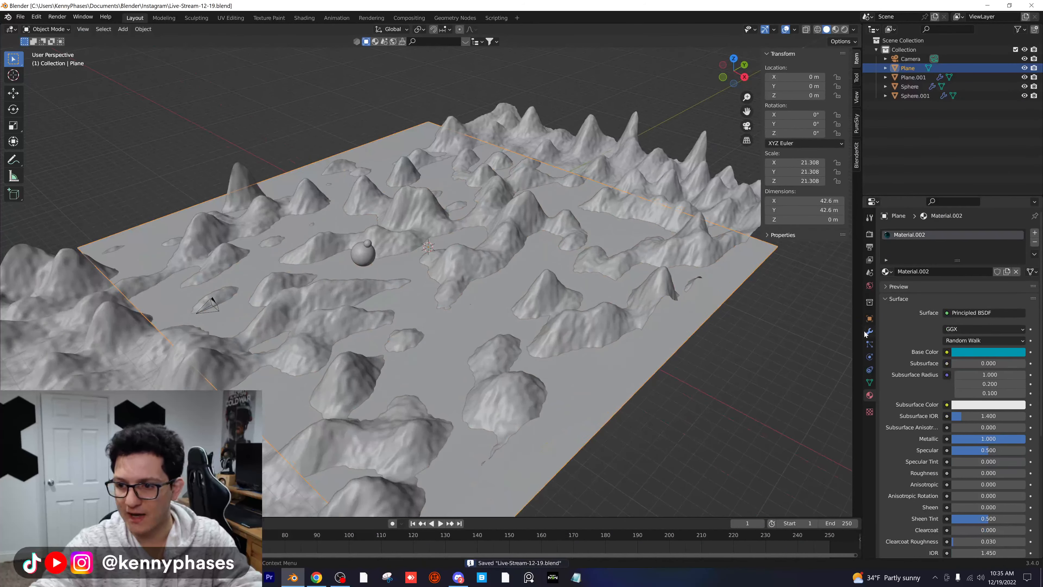
Add a Displace modifier with a new texture to the water plane and set its midlevel to 0
click(870, 331)
click(908, 232)
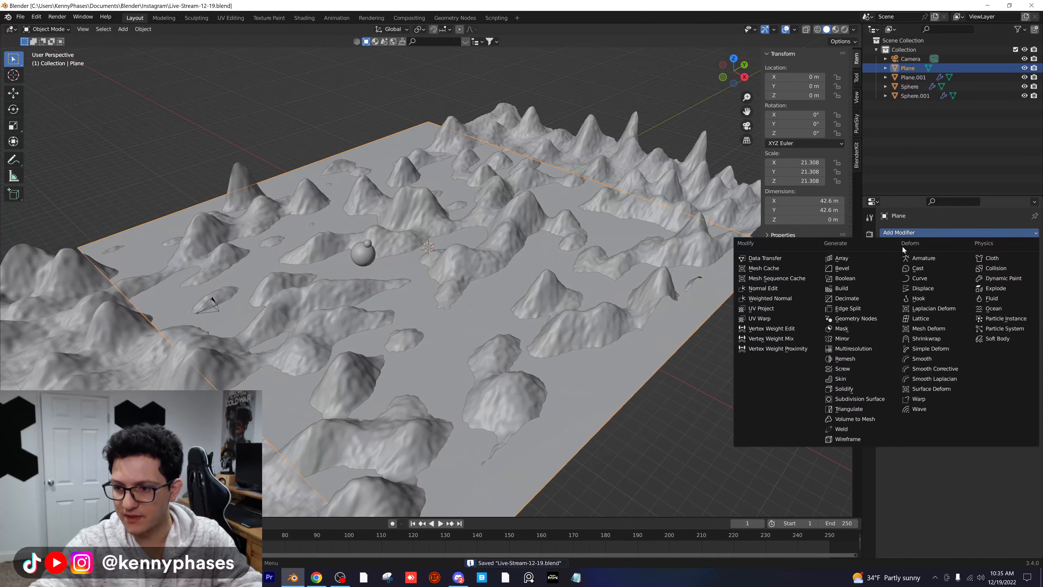
click(926, 288)
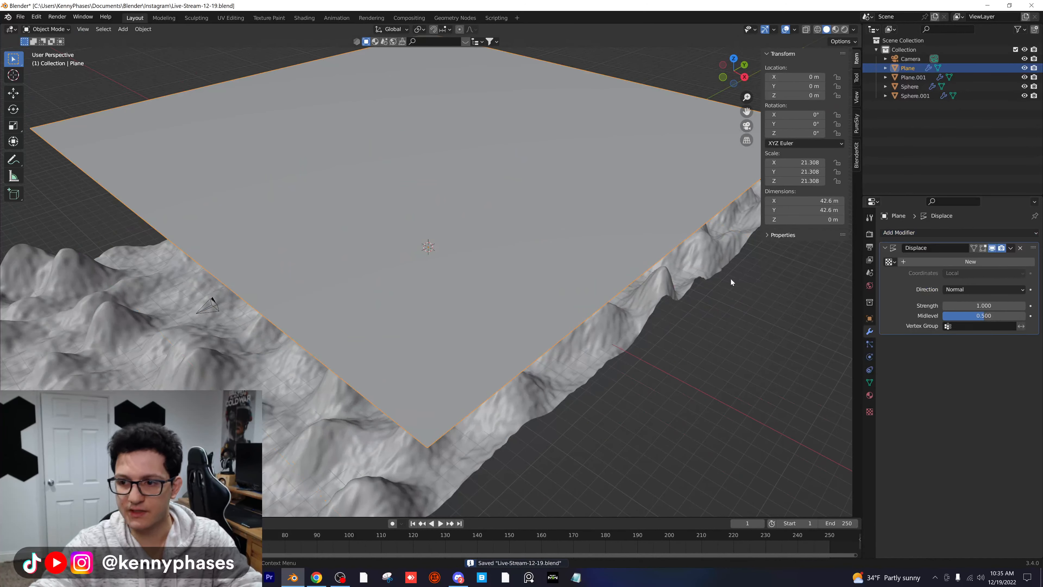
click(969, 262)
drag(984, 315, 943, 330)
Change the water displacement texture's type to Magic and return to the plane's modifier settings
click(869, 411)
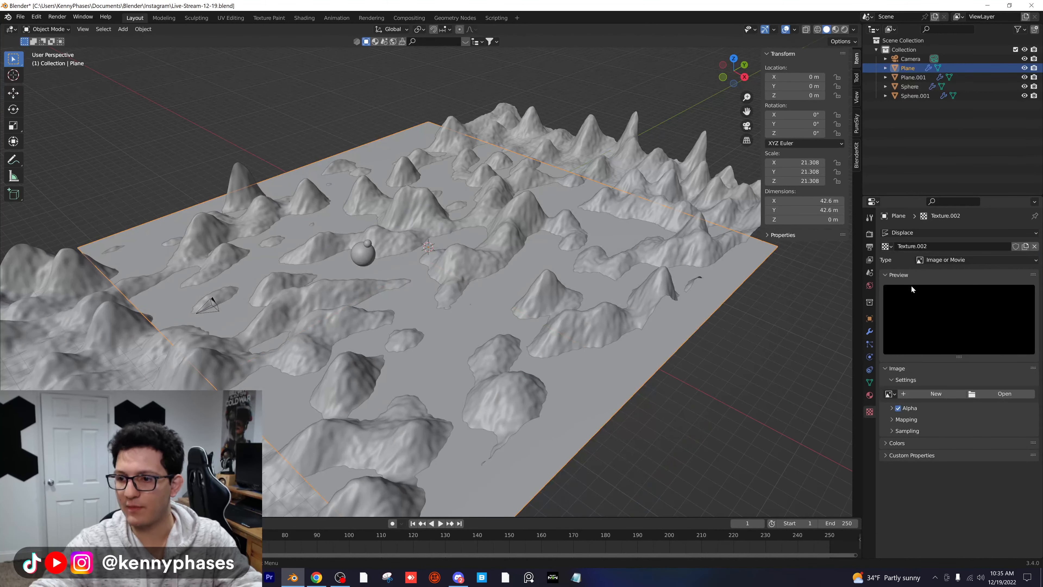
click(942, 260)
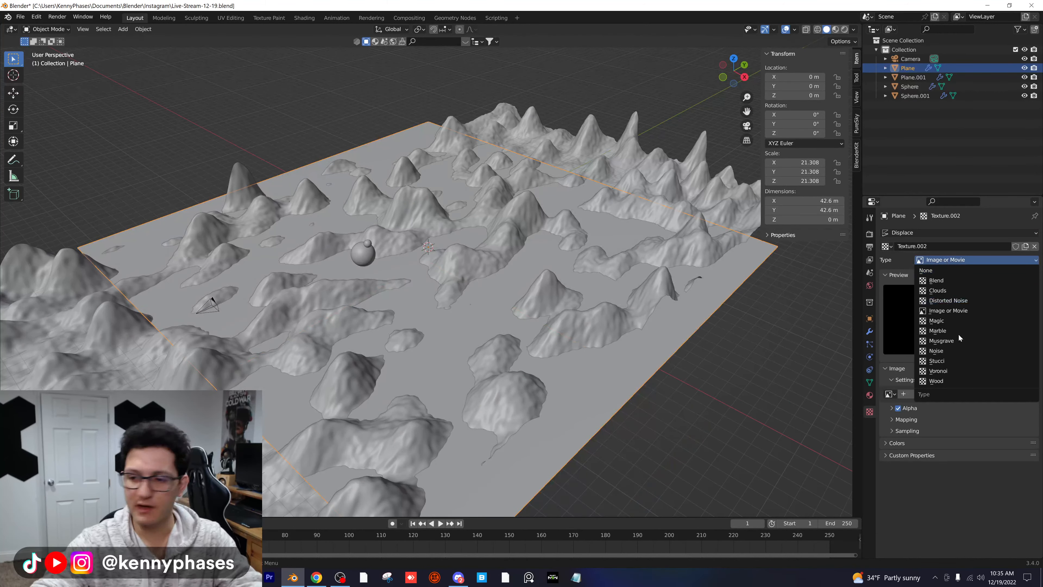
click(961, 320)
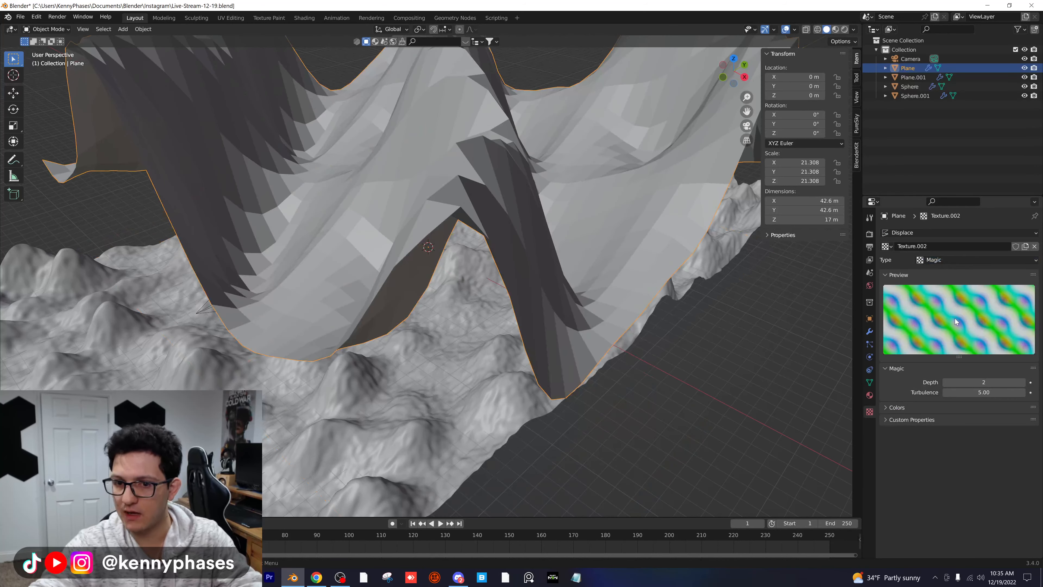
click(870, 331)
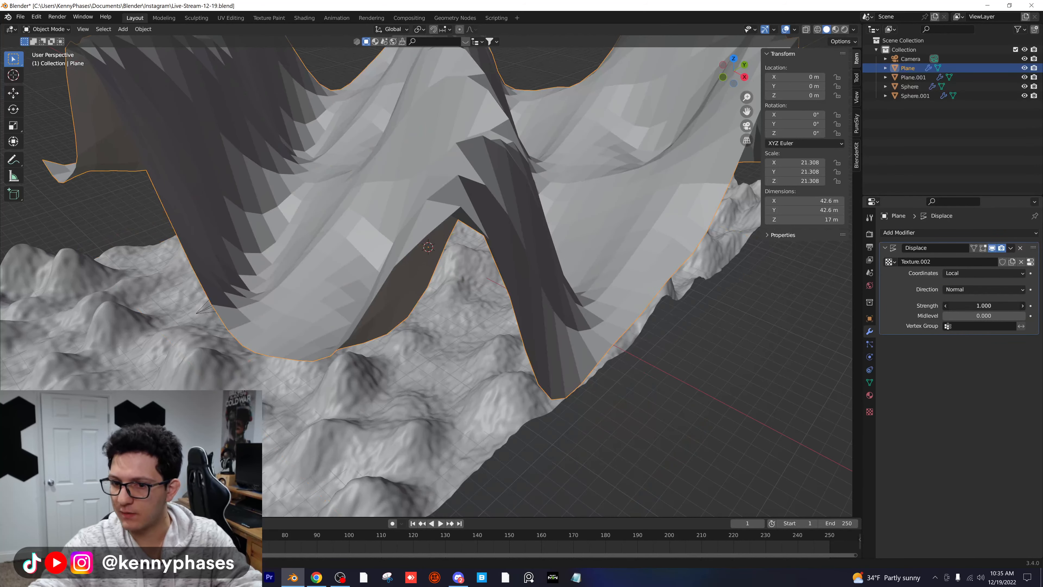
Subdivide the water plane's mesh once more and reduce its displacement strength to 0.06
drag(984, 305, 966, 306)
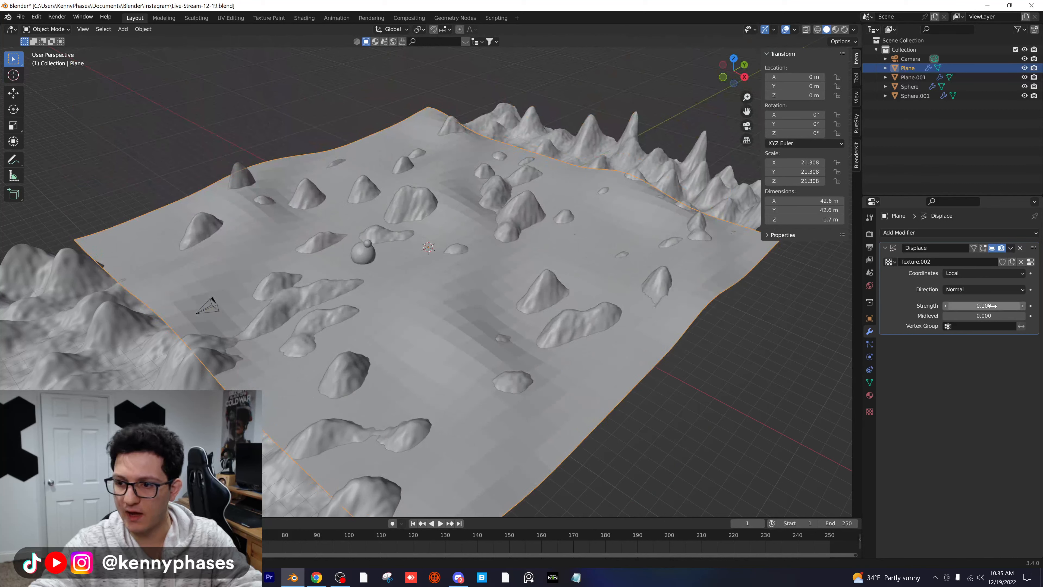
click(931, 233)
key(Tab)
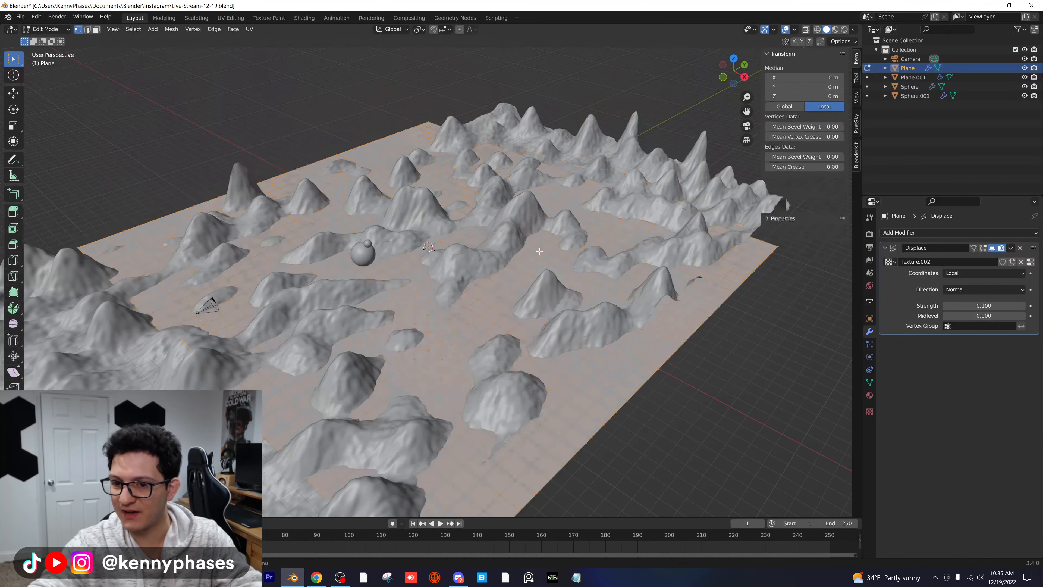
right_click(541, 250)
click(540, 250)
key(Tab)
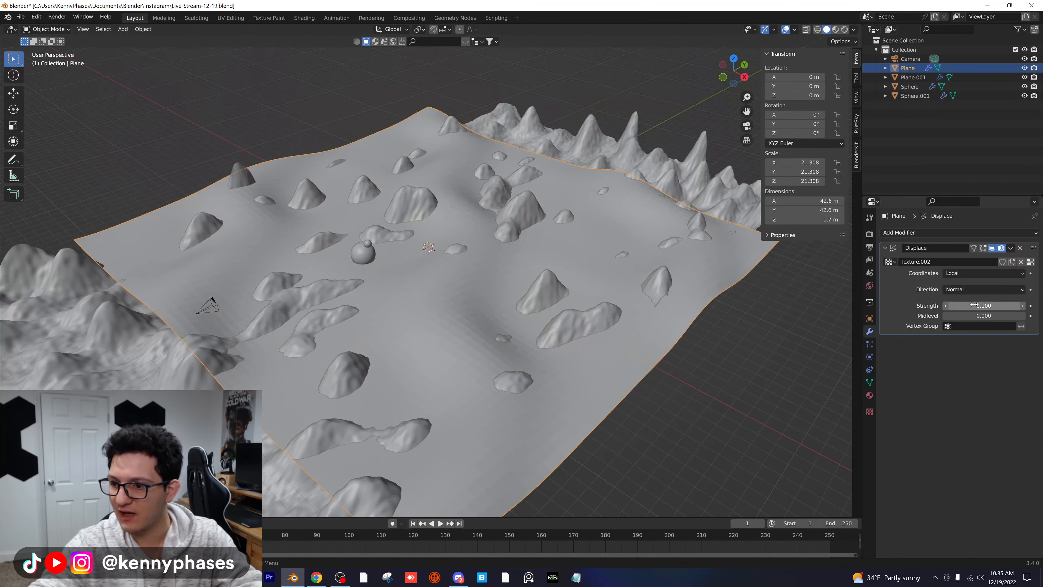
drag(983, 305, 980, 305)
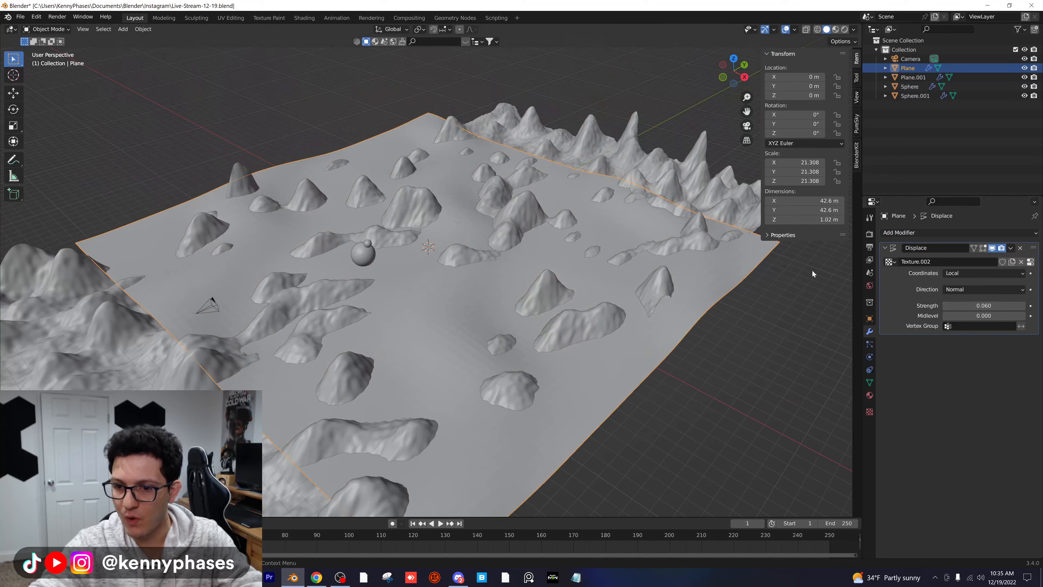
Try Stucci and Wood as the texture type for the water displacement
click(869, 411)
click(934, 261)
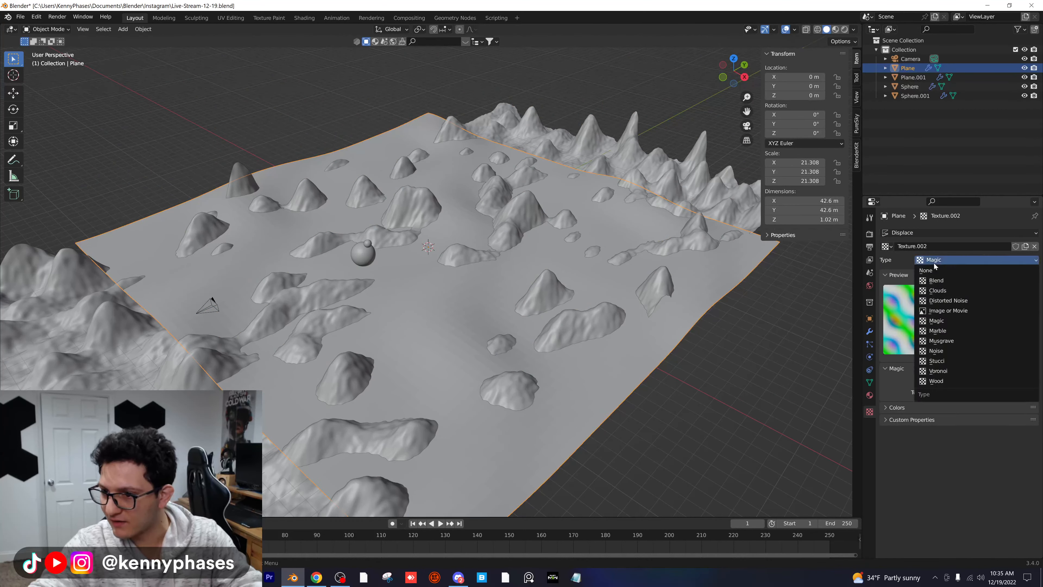
click(961, 360)
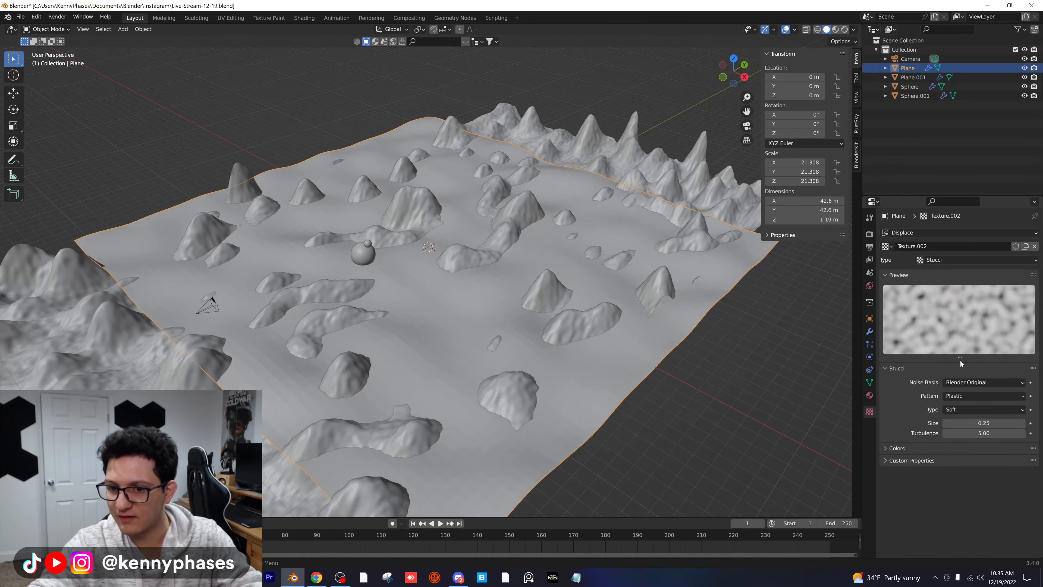
click(951, 255)
click(967, 380)
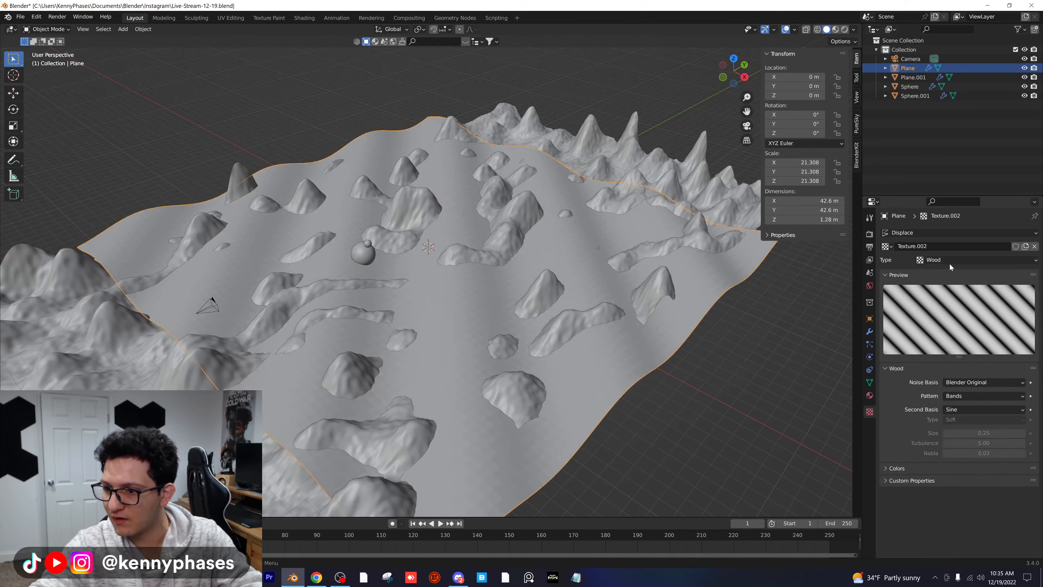
Lower the water plane's displacement strength to 0.04
middle_drag(451, 238, 723, 366)
click(869, 332)
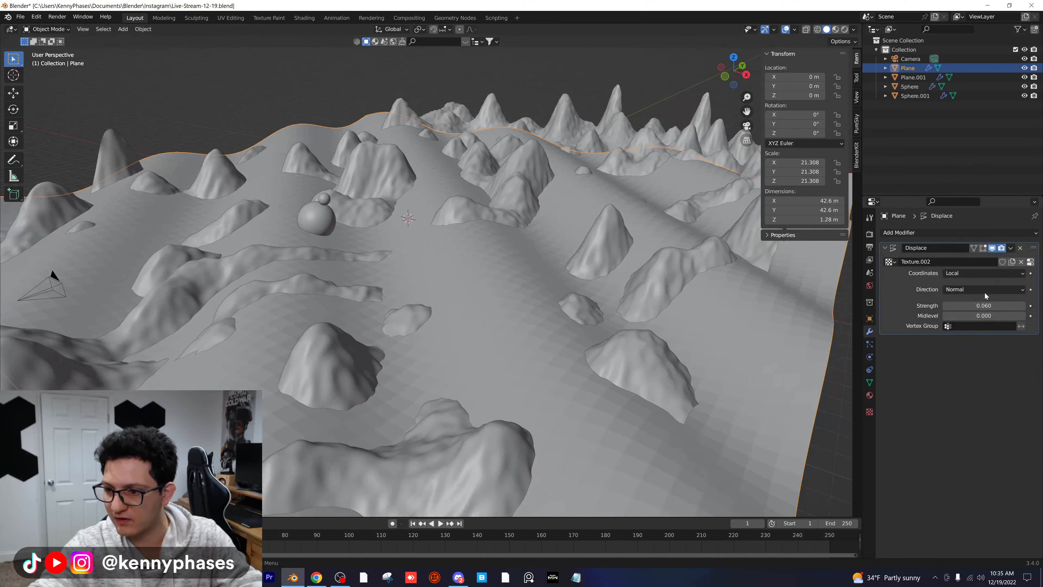
drag(983, 305, 992, 306)
drag(983, 305, 938, 306)
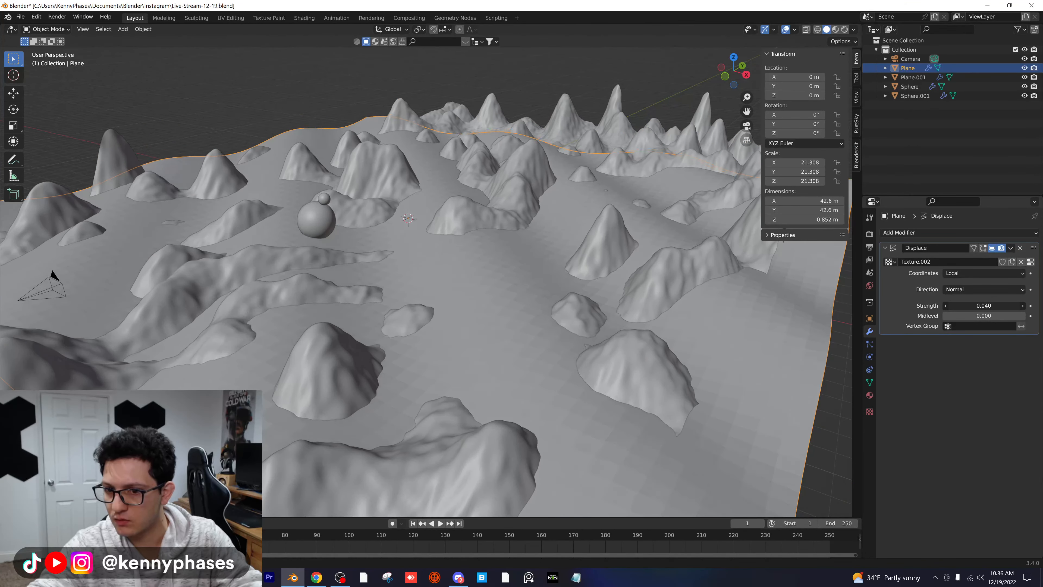
Subdivide the water plane's mesh again in Edit Mode and return to Object Mode
middle_drag(653, 300, 664, 324)
key(Tab)
right_click(608, 288)
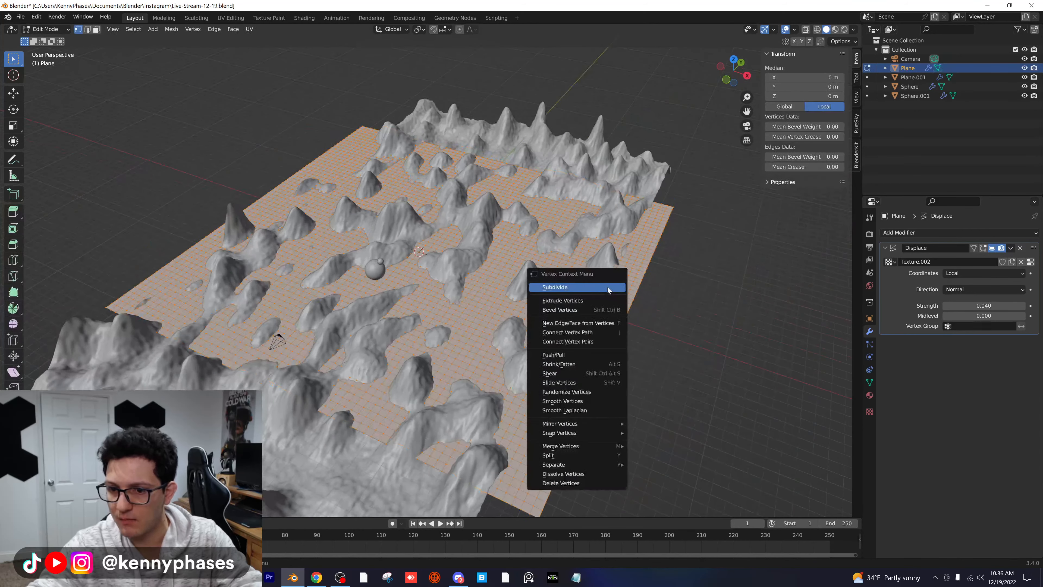
click(608, 290)
key(Tab)
scroll(602, 287, up, 3)
middle_drag(603, 287, 598, 268)
scroll(630, 285, up, 1)
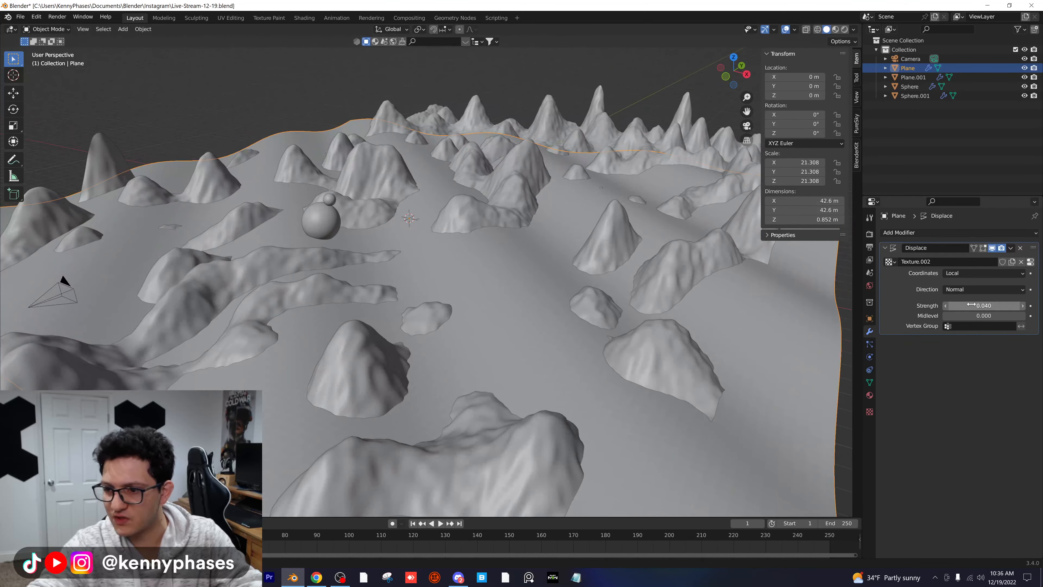
Reduce the water displacement until the plane is flat and change its texture type to Clouds
drag(948, 305, 939, 305)
middle_drag(637, 252, 656, 244)
click(870, 412)
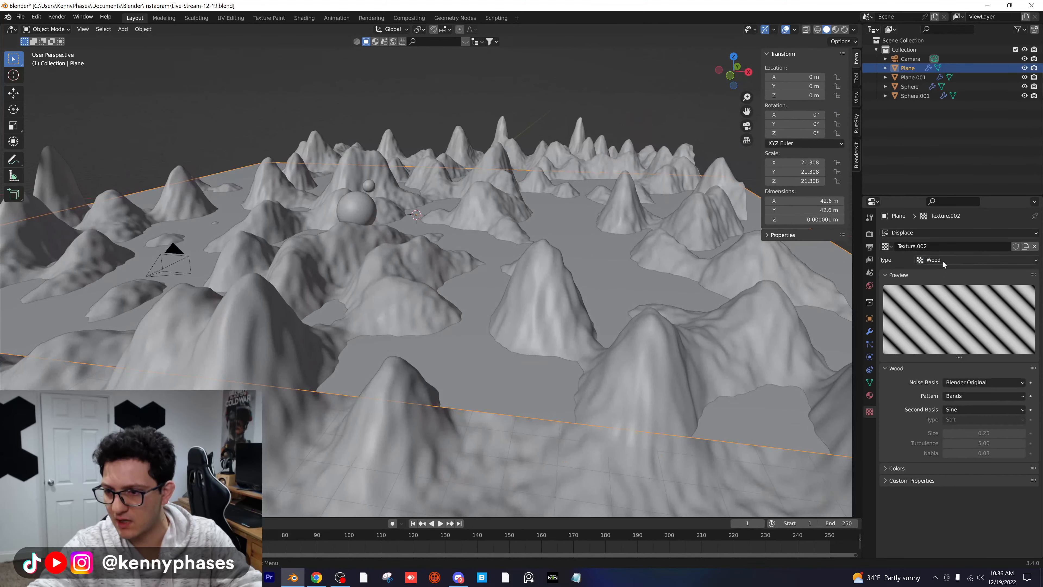
click(942, 260)
click(947, 290)
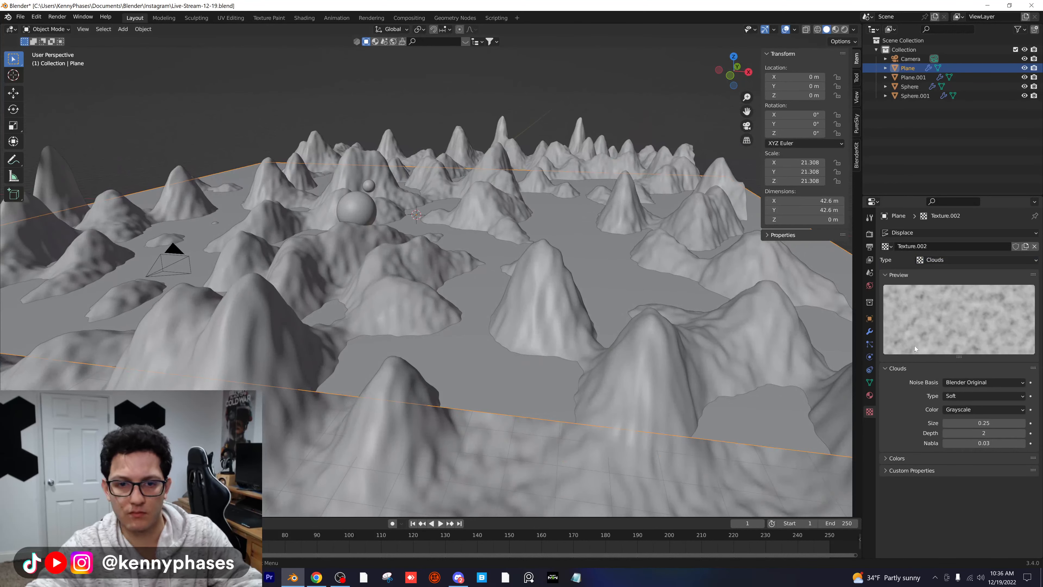
Set the water plane's displacement strength to 0.06
click(869, 331)
drag(984, 306, 988, 305)
scroll(524, 247, up, 2)
scroll(570, 282, down, 4)
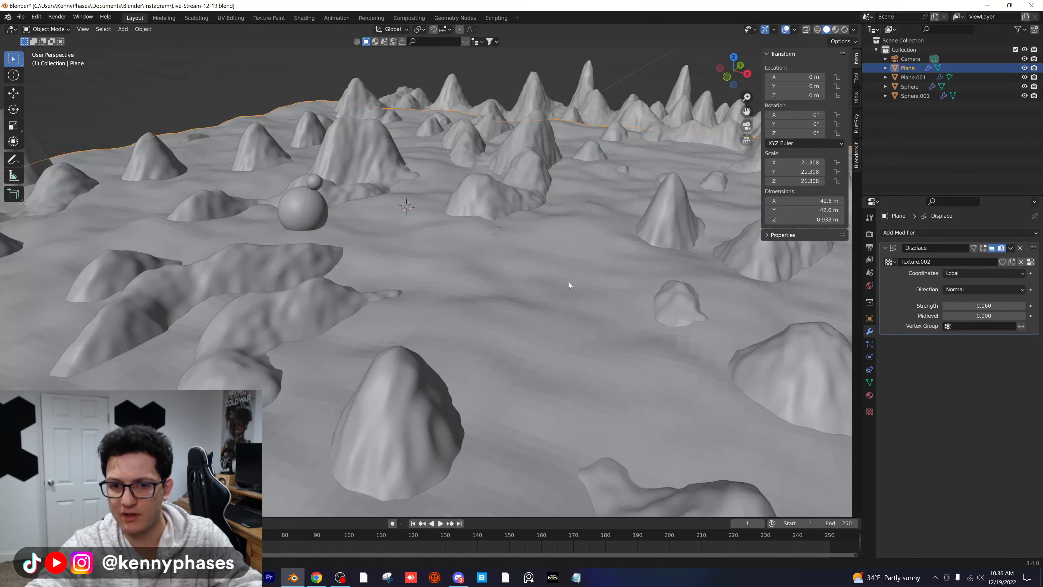
Look through the camera and lower the water plane along Z to about -0.75 m
key(KP_0)
key(g)
key(z)
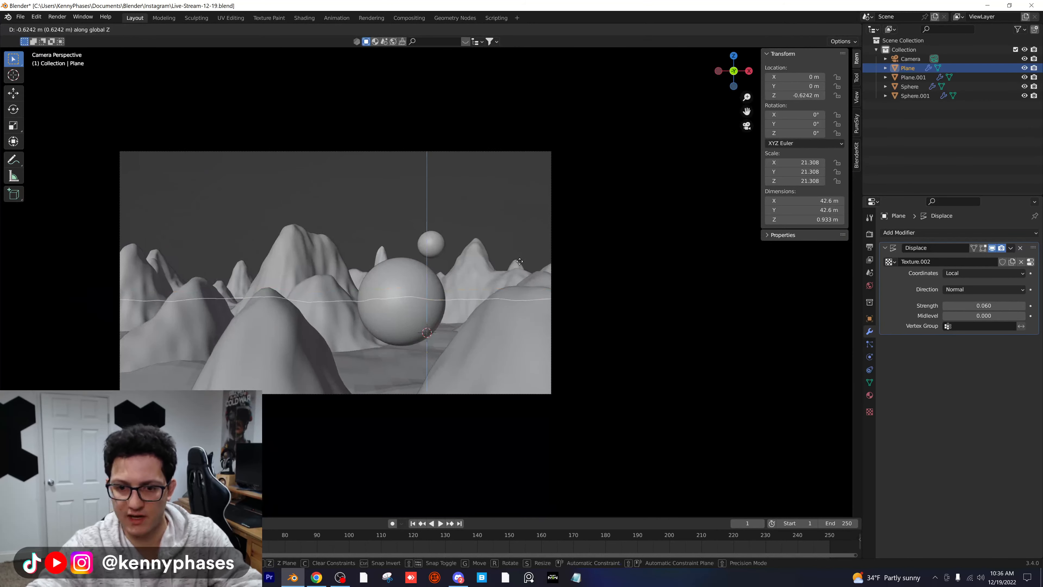
click(519, 262)
Switch the viewport to rendered shading and save the file
click(843, 30)
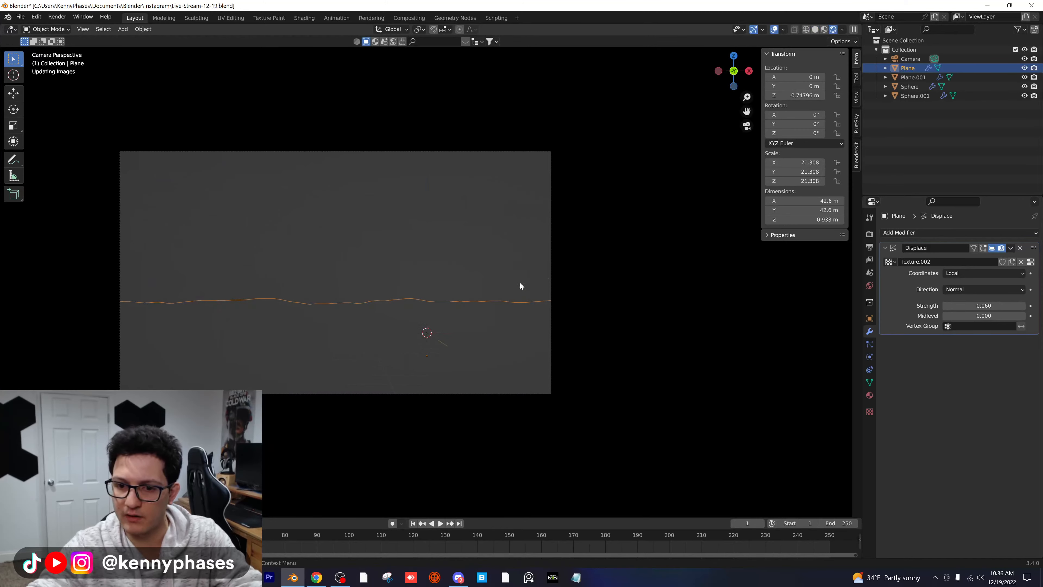
shift+middle_drag(483, 309, 482, 259)
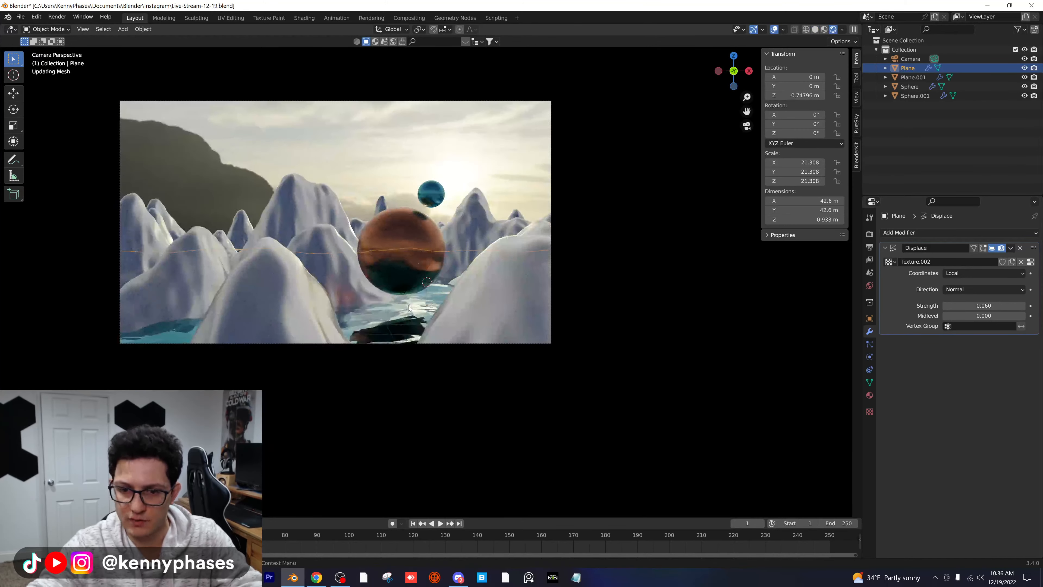
key(ctrl+s)
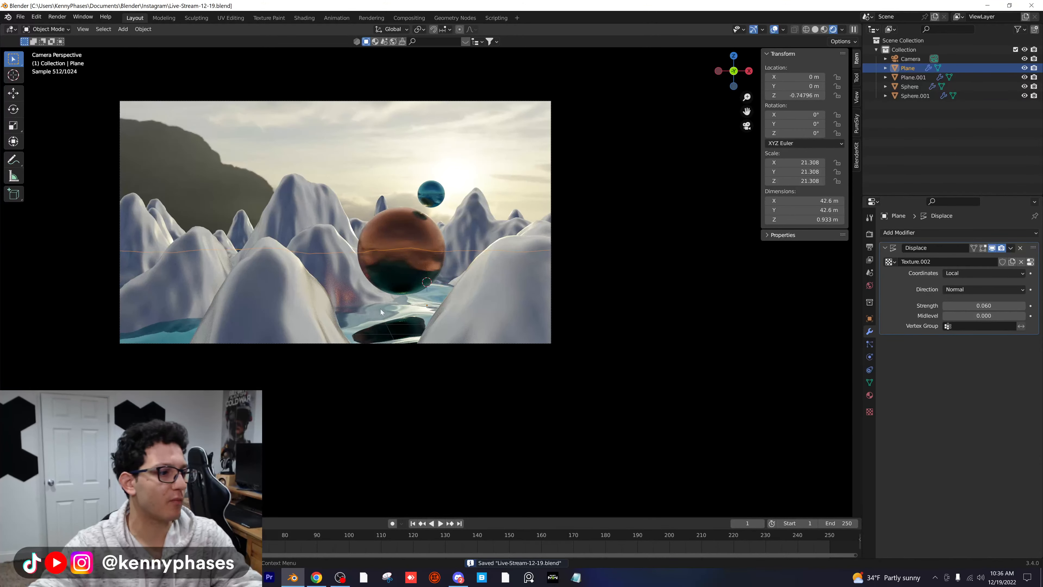
Set the mountain material's roughness to 1.0 and its metallic value to 0
click(325, 225)
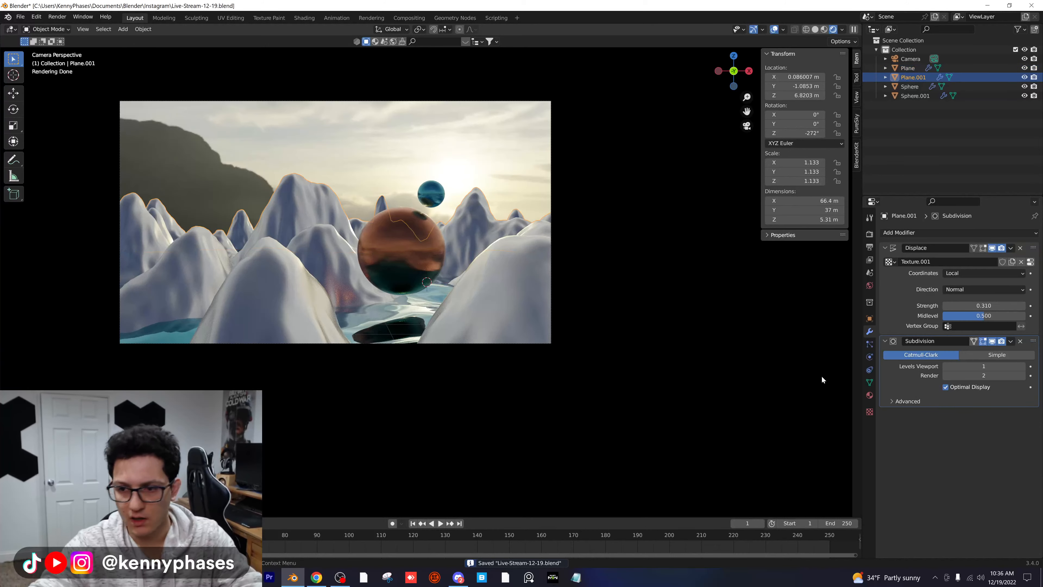
click(870, 396)
drag(985, 473, 1023, 473)
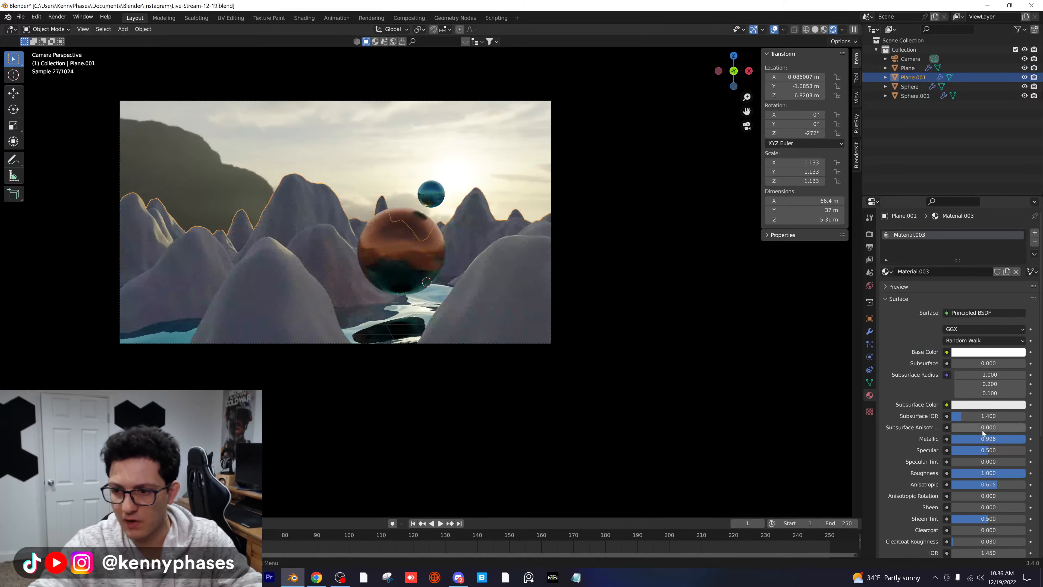
drag(1011, 438, 945, 438)
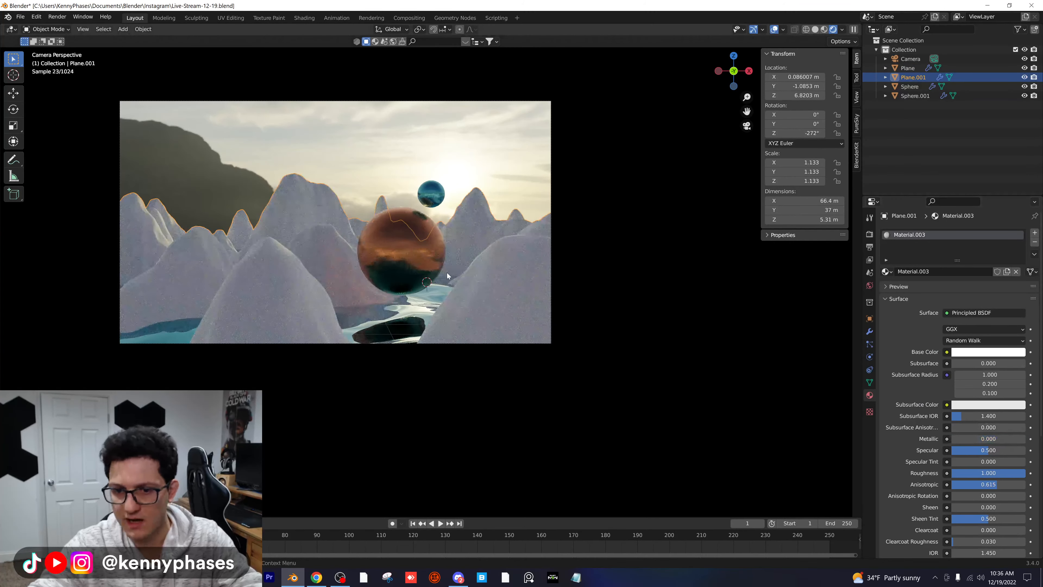
scroll(448, 275, up, 1)
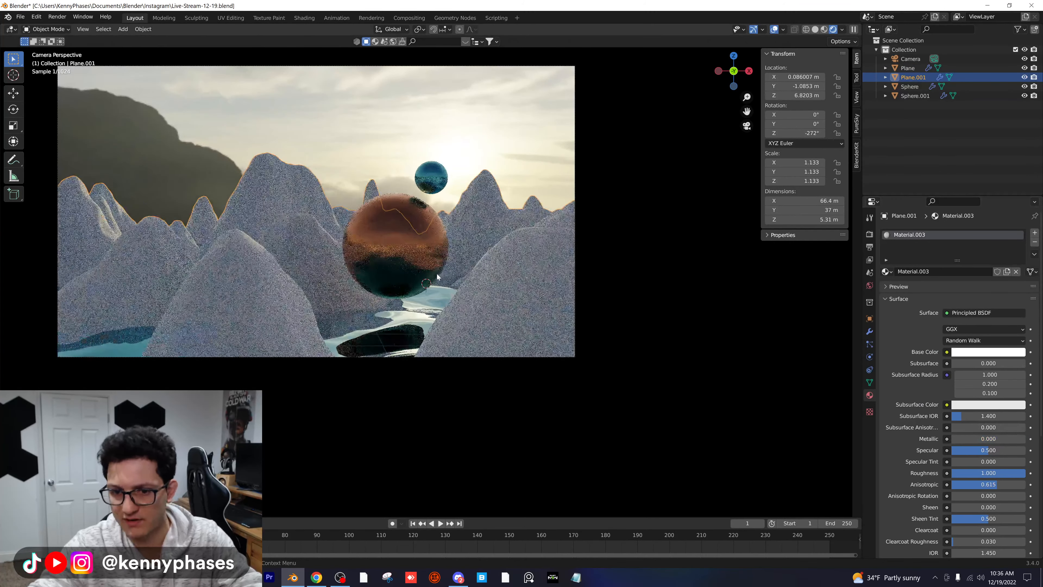
Try a saturated magenta base color on the mountain material and undo it
click(972, 352)
click(1007, 352)
mouse_move(994, 237)
mouse_down()
mouse_move(984, 254)
mouse_move(971, 249)
mouse_move(968, 227)
mouse_move(1003, 276)
mouse_up()
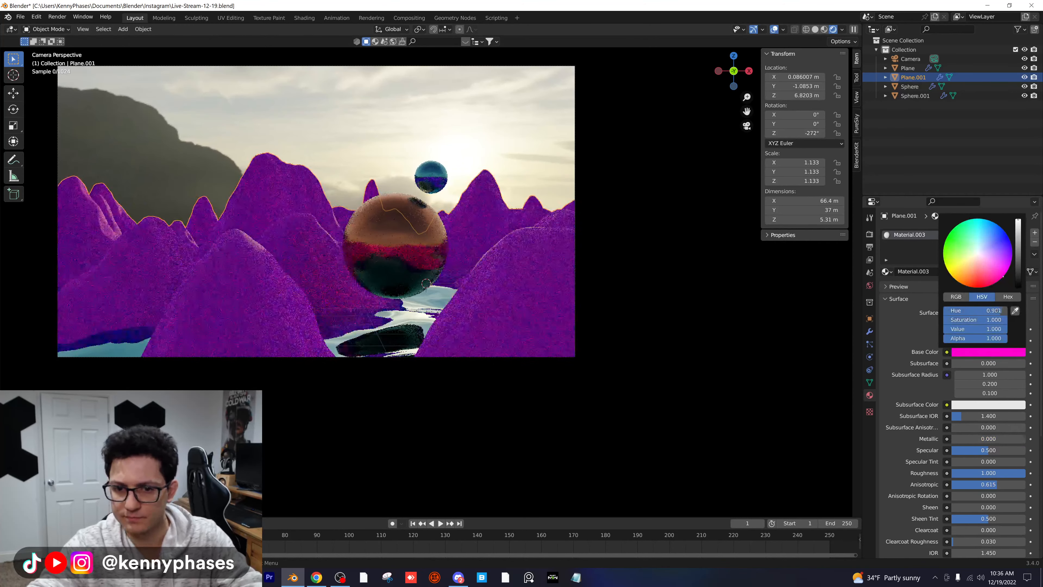
key(ctrl+z)
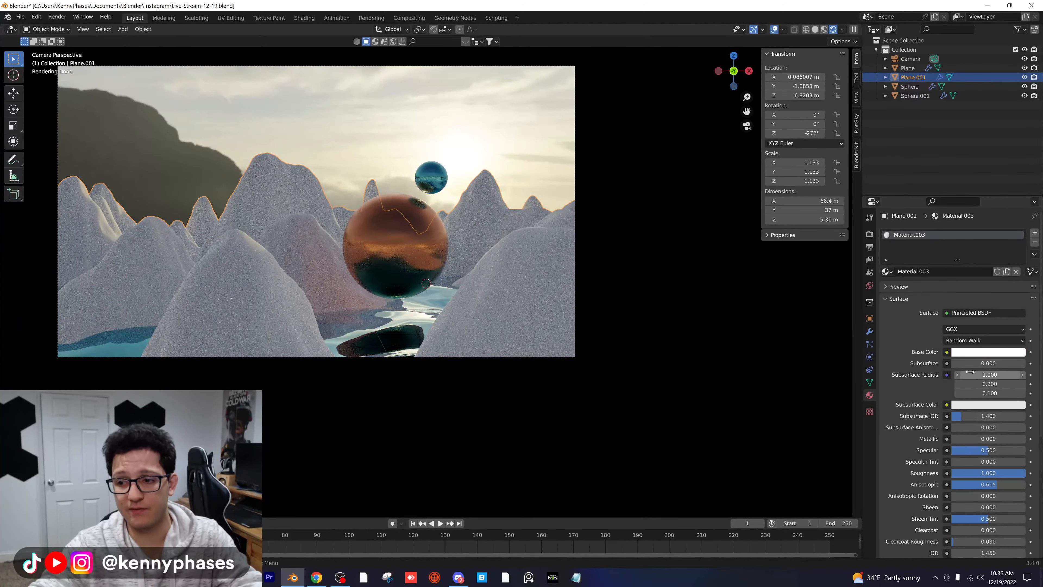
Set the mountain material's subsurface value to 1.0 and save the file
key(Return)
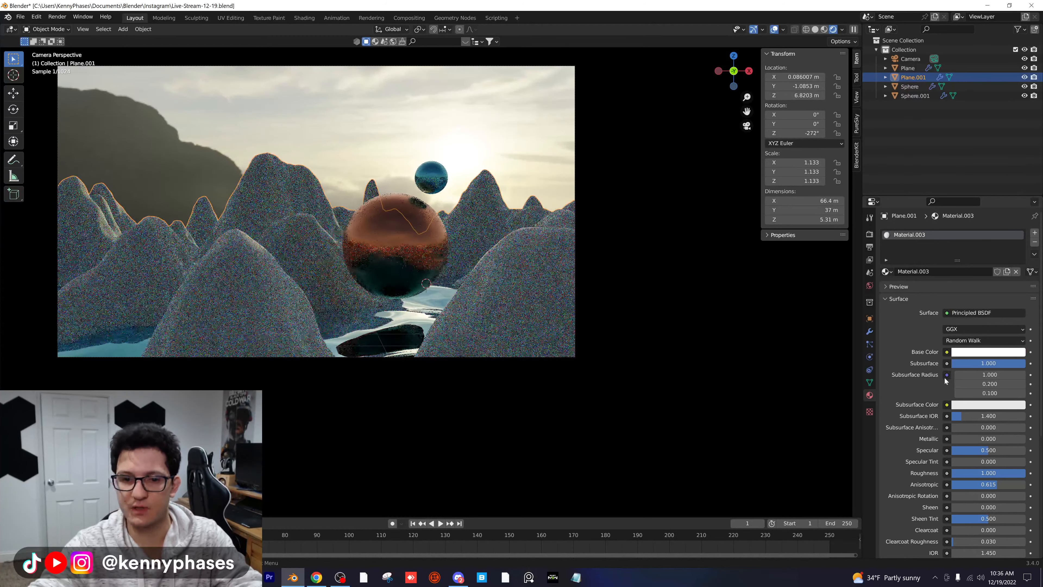
key(ctrl+s)
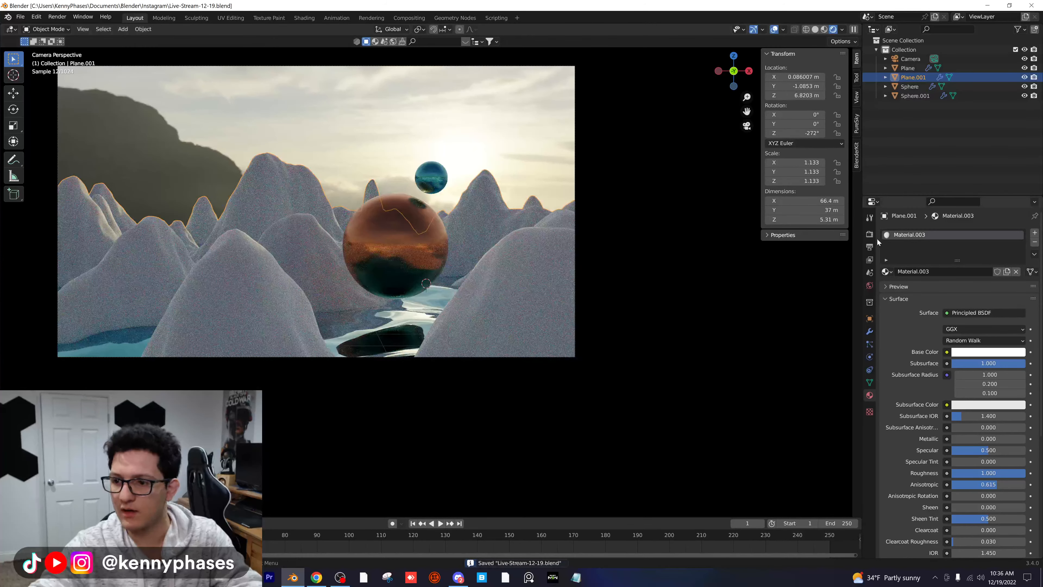
Set the render's maximum diffuse, glossy, transmission, volume and transparent light bounces to 5 each
click(870, 234)
click(904, 425)
scroll(944, 425, down, 3)
drag(1015, 416, 1016, 406)
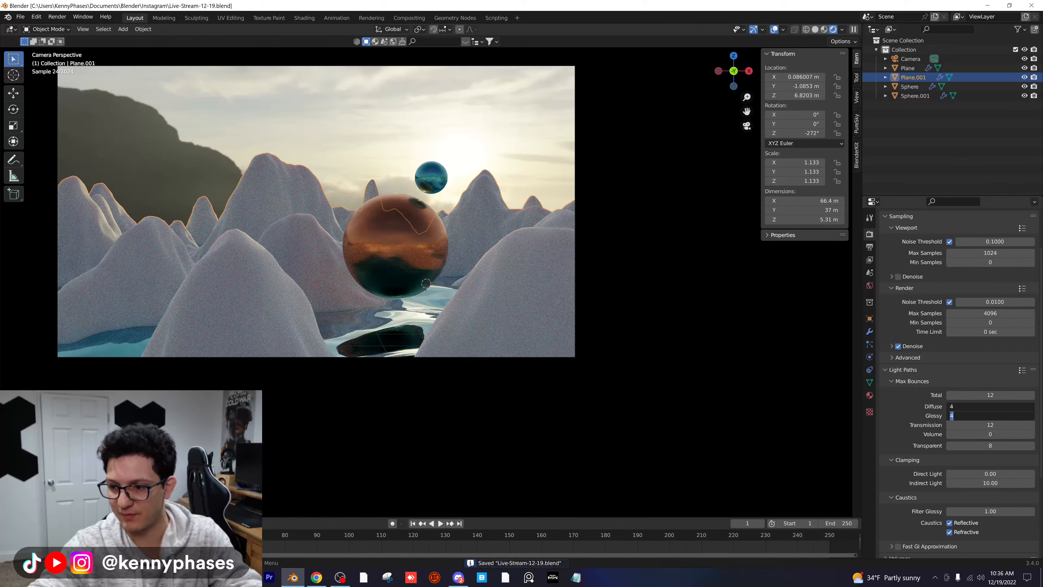
key(Return)
click(1017, 407)
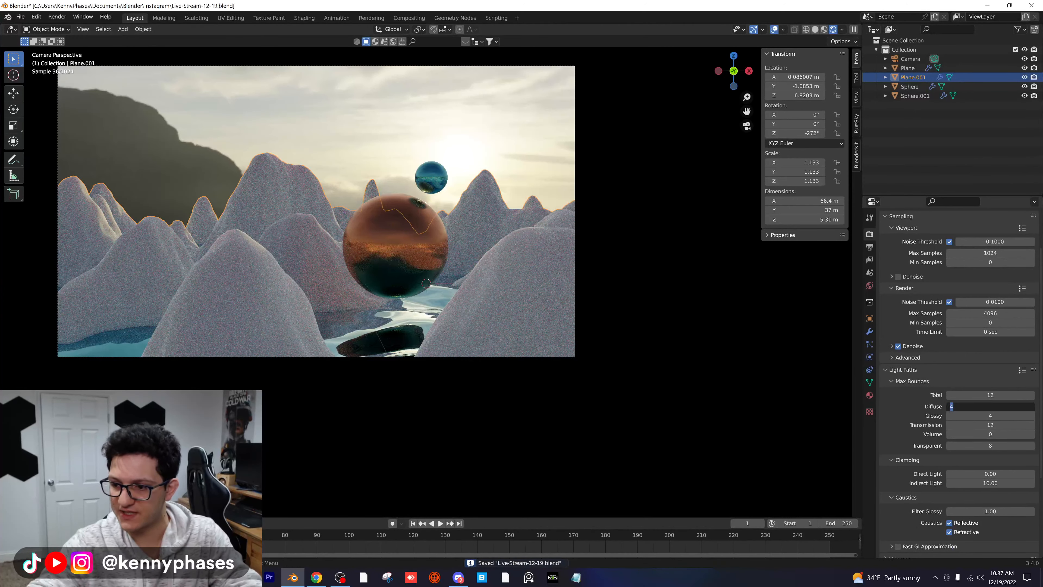
text(5)
key(Tab)
text(5)
key(Tab)
key(5)
key(Tab)
text(5)
key(Tab)
text(5)
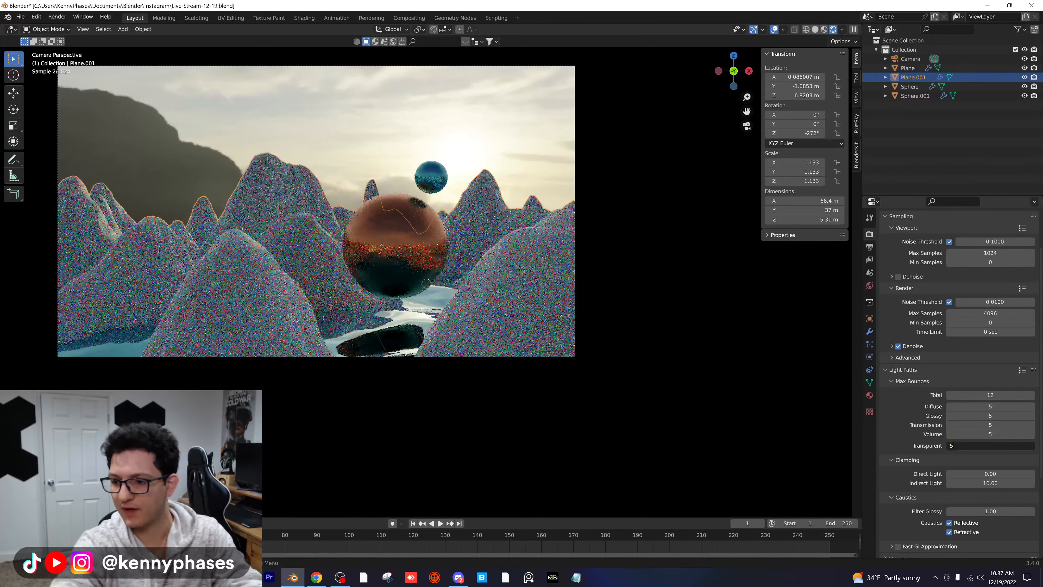
key(Return)
Set the maximum volume bounces to 0 and the total bounces to 20, and save the file
click(1001, 434)
text(0)
key(Return)
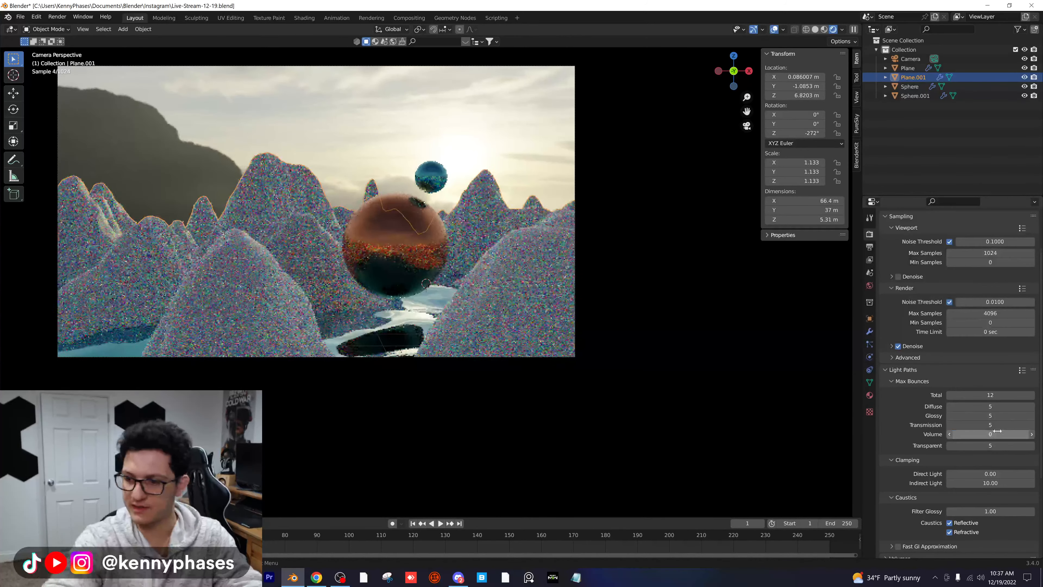
click(1007, 395)
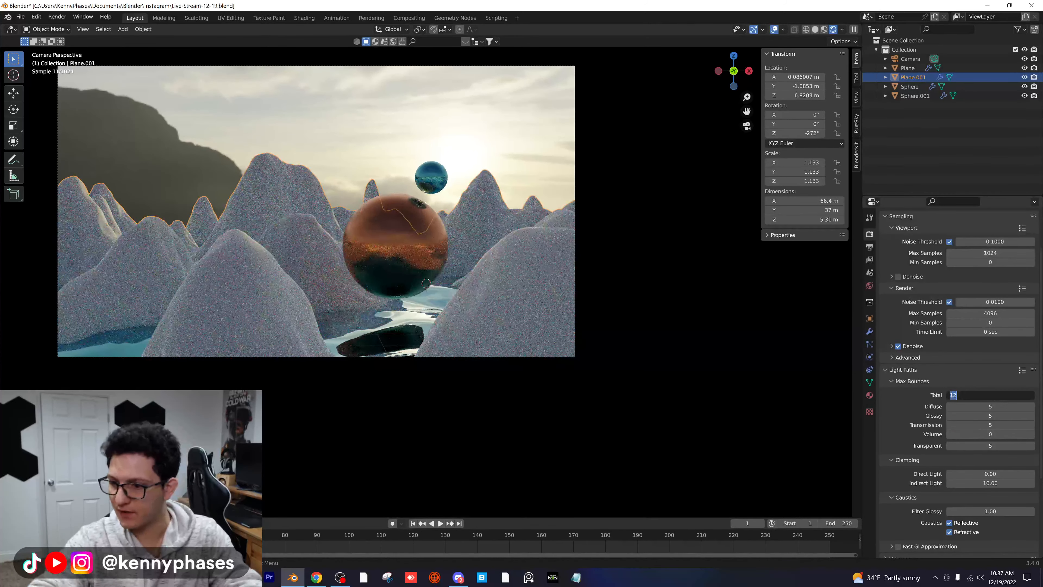
text(20)
key(Return)
key(ctrl+s)
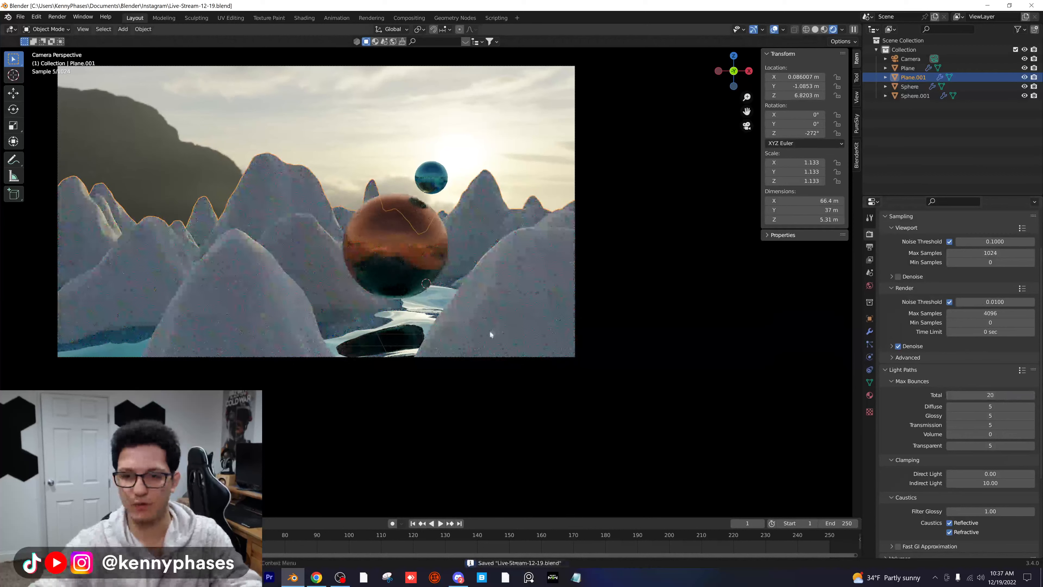
Set the first subsurface radius value of the mountain material to 2.0
click(869, 395)
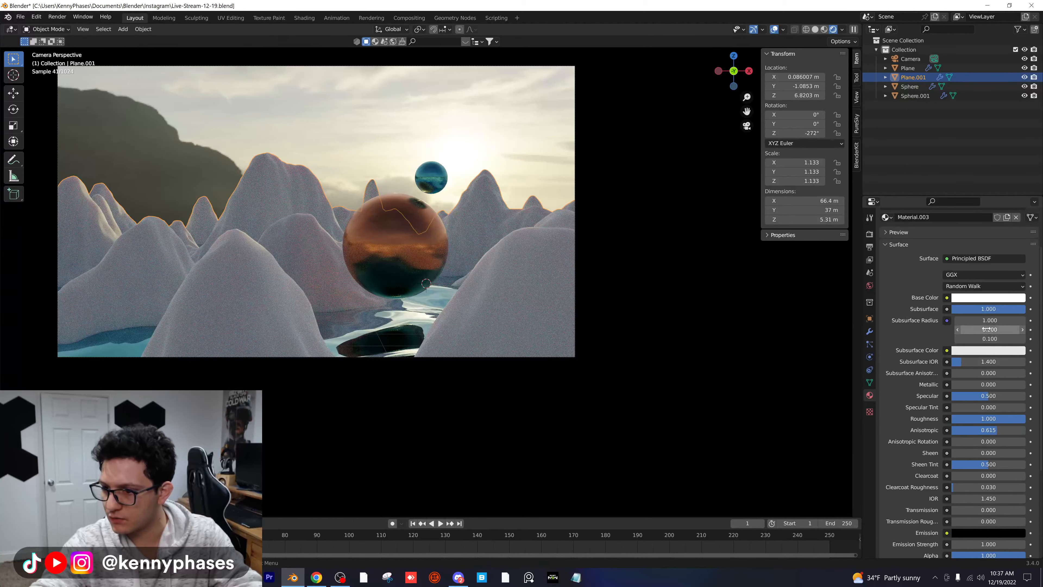
text(2)
key(Return)
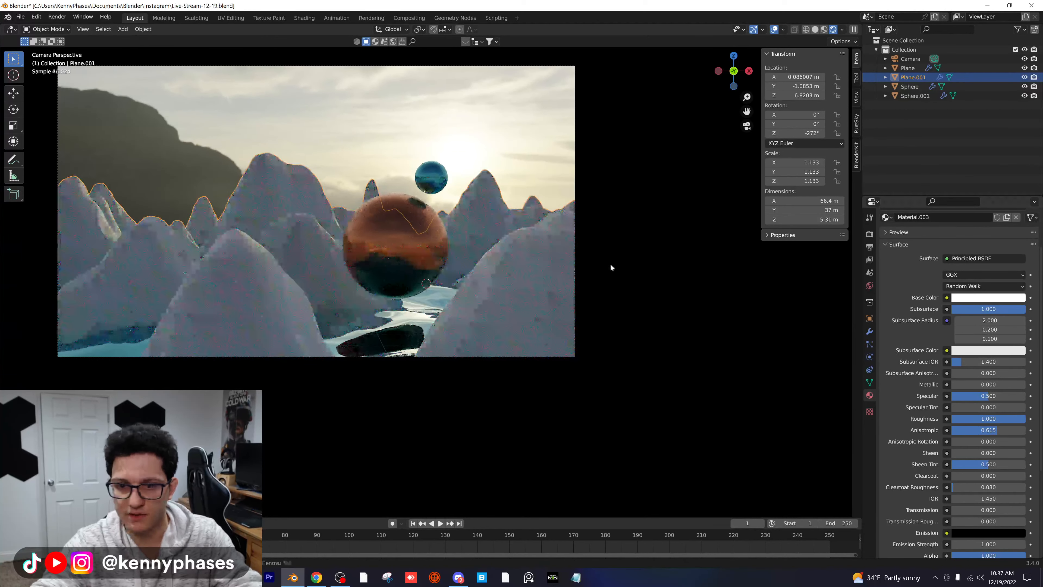
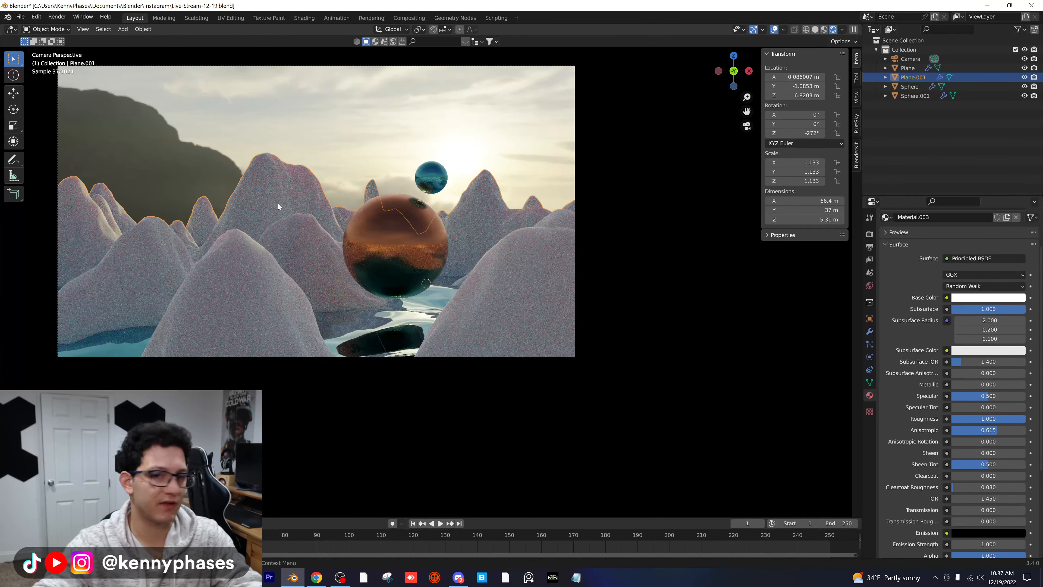
Set the mountain material's first subsurface radius value to 0 and the second to 2.0
scroll(278, 201, up, 4)
shift+middle_drag(447, 232, 515, 266)
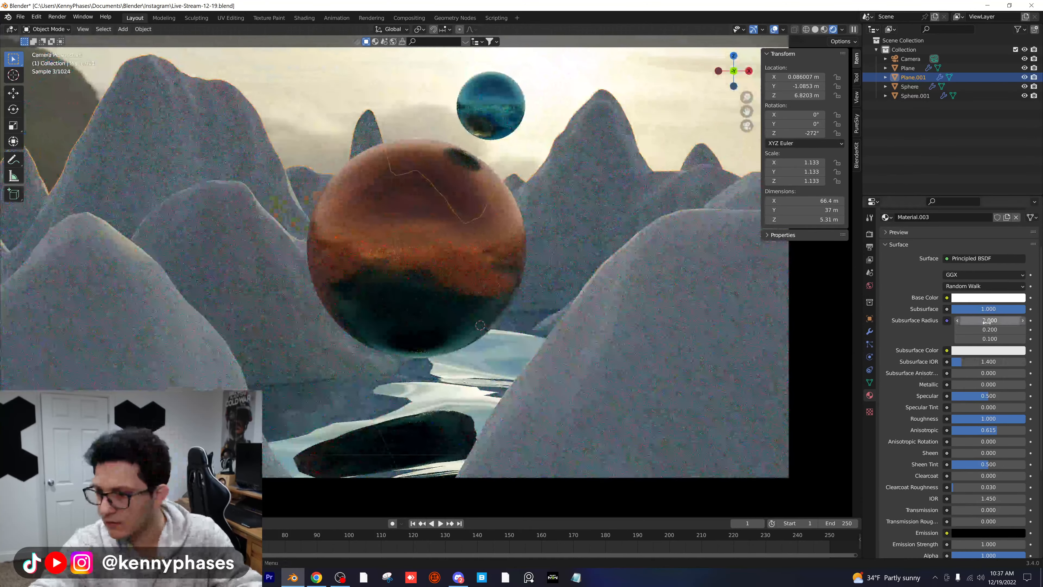
double_click(984, 321)
text(0)
key(Tab)
text(0)
key(Return)
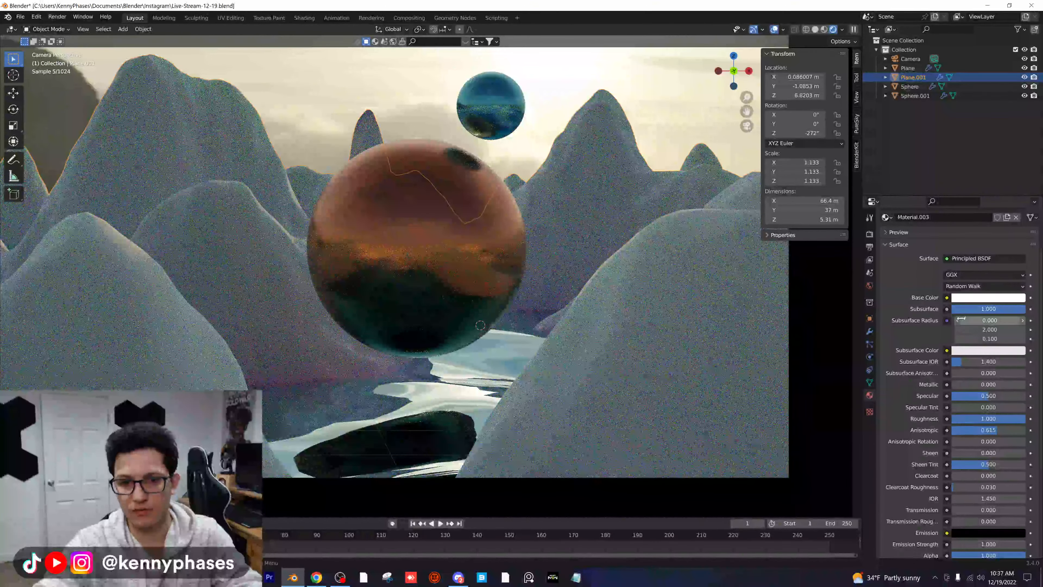
Change the mountain material's subsurface color to orange, with hue 0.047 and saturation 0.859
click(988, 299)
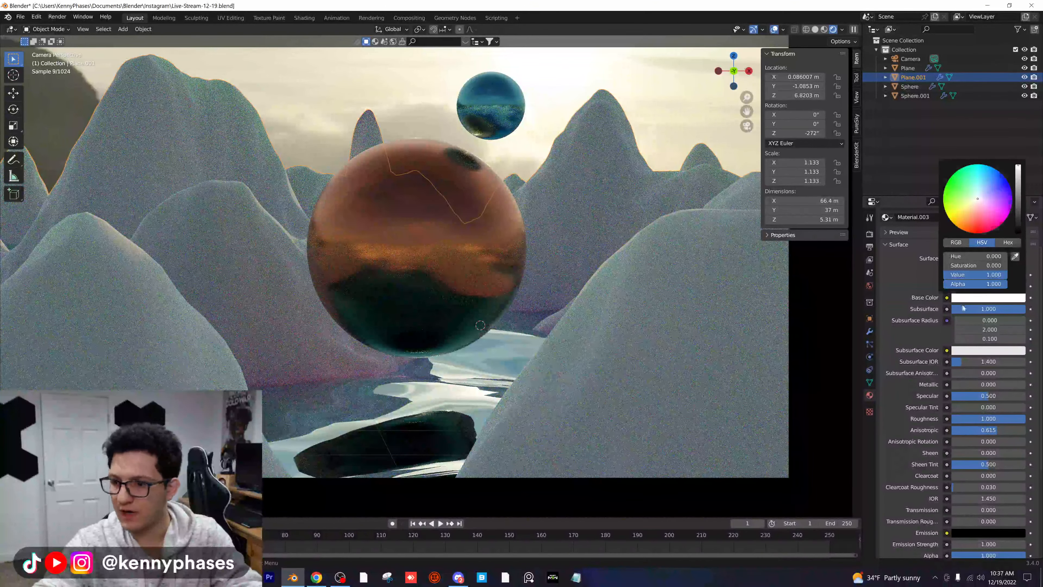
click(968, 350)
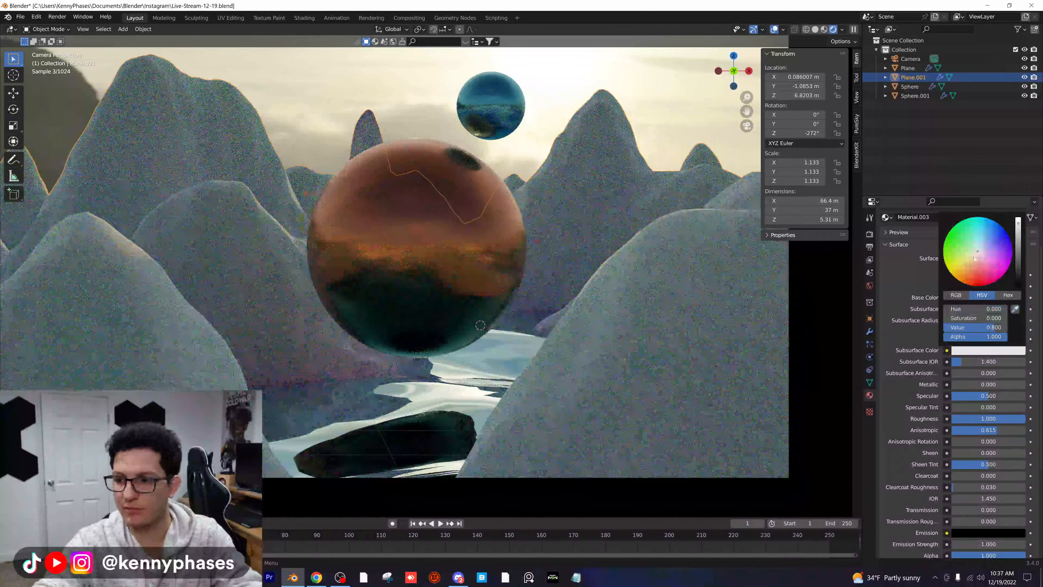
click(972, 257)
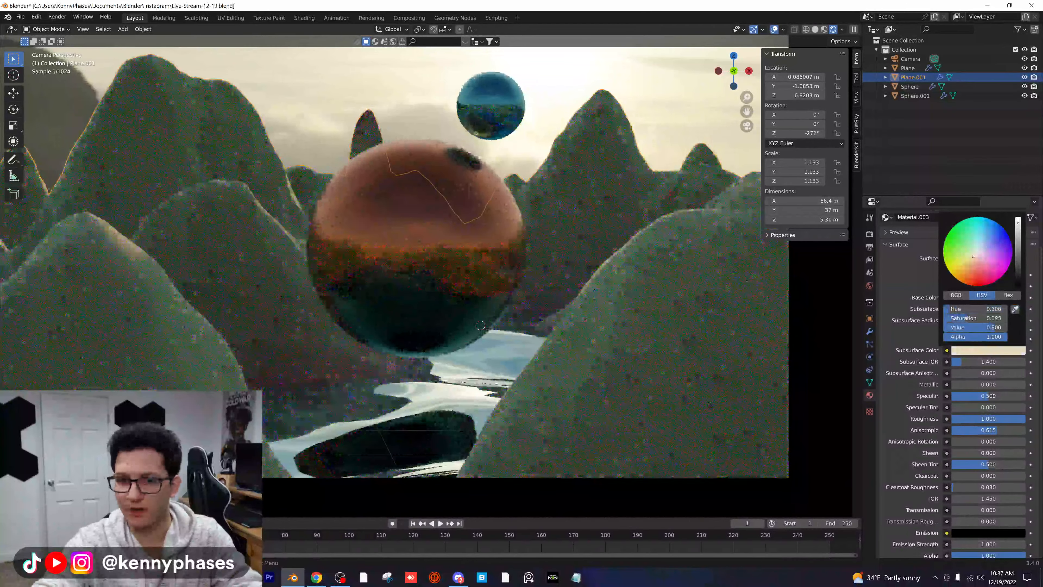
drag(972, 257, 968, 269)
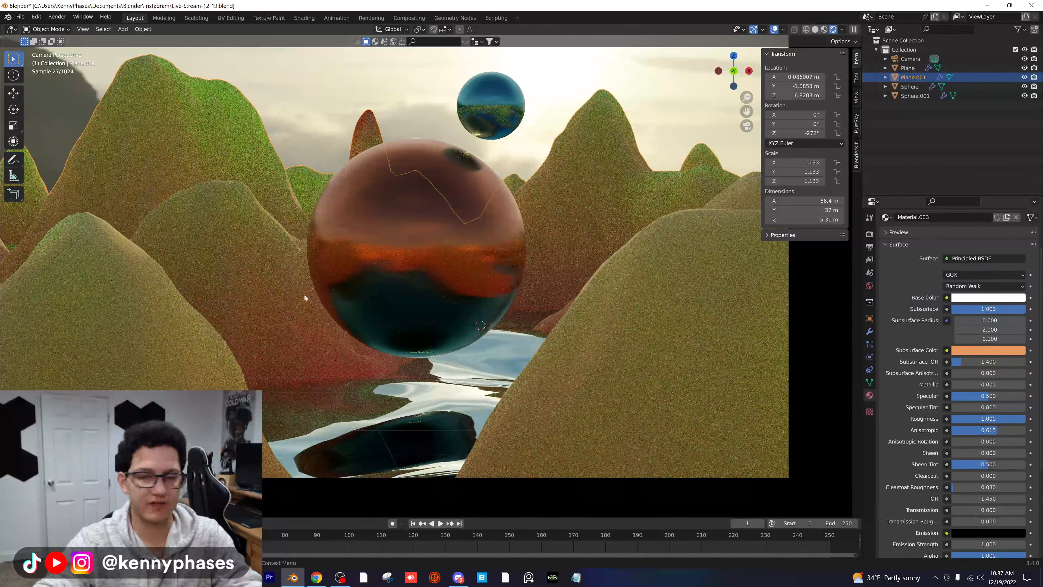
Change the mountain material's subsurface color to a light cyan
click(1000, 352)
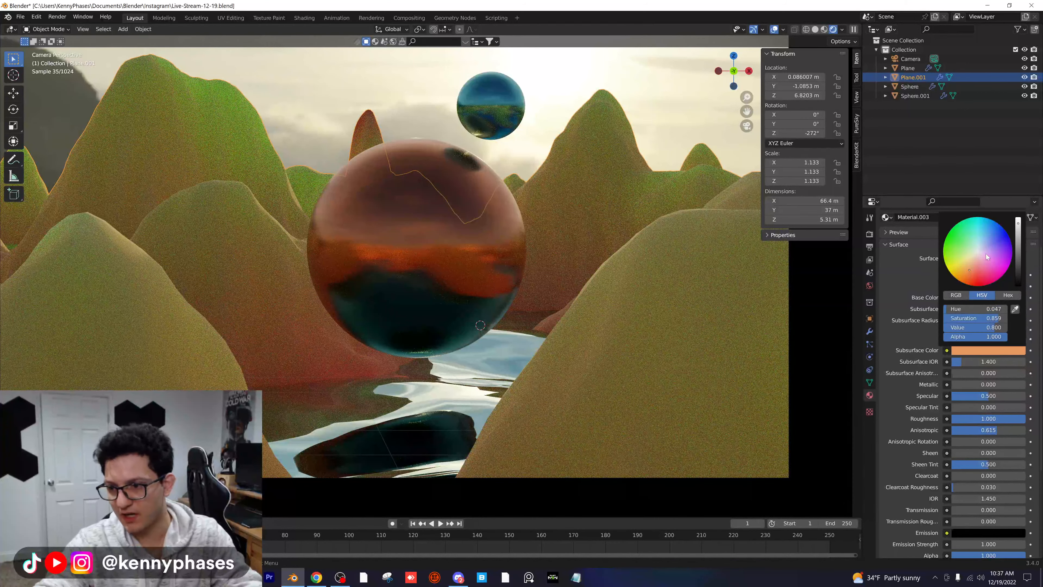
click(978, 239)
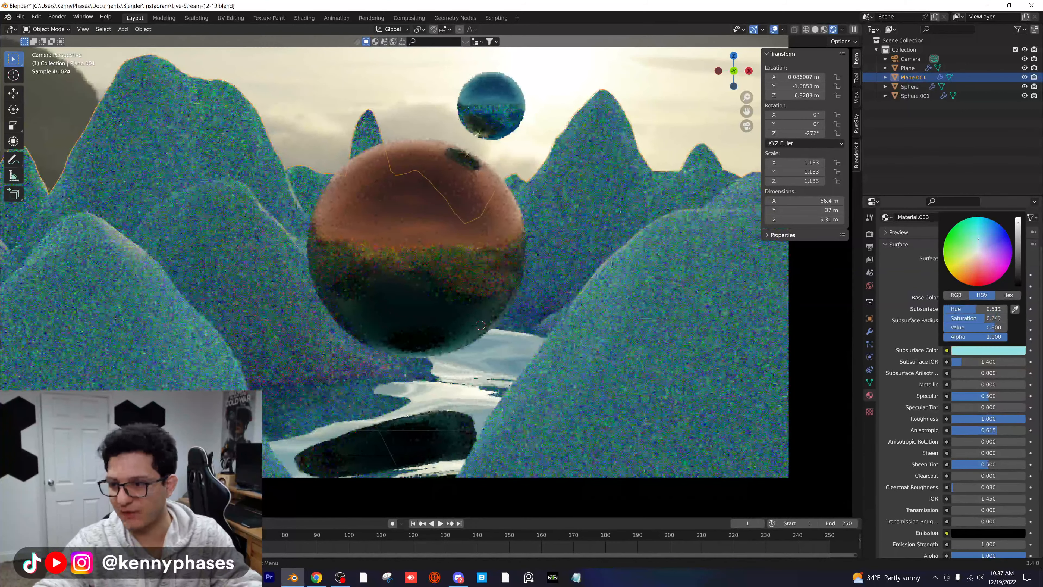
drag(978, 238, 978, 241)
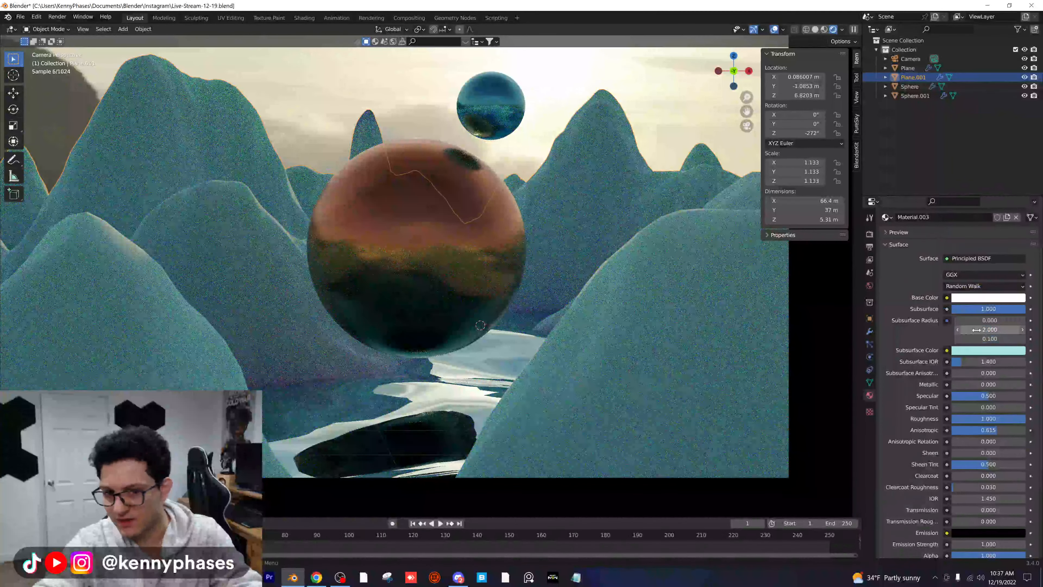
Set the mountain material's second subsurface radius value to 5.0 and save the file
text(5)
key(Return)
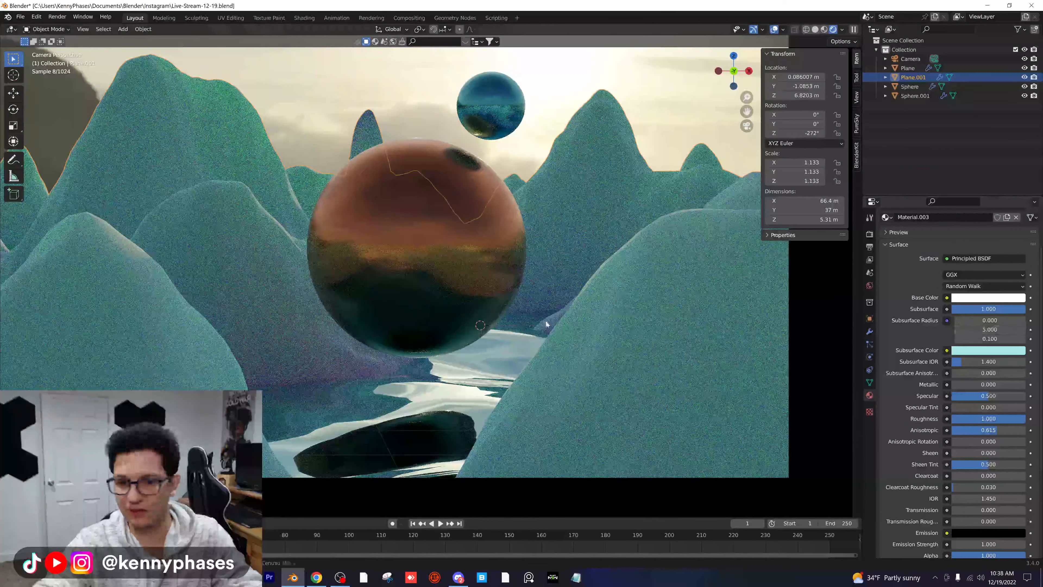
key(ctrl+s)
Rotate the world HDRI to a Z mapping rotation of 218° in the Shading workspace and save the file
scroll(468, 278, down, 2)
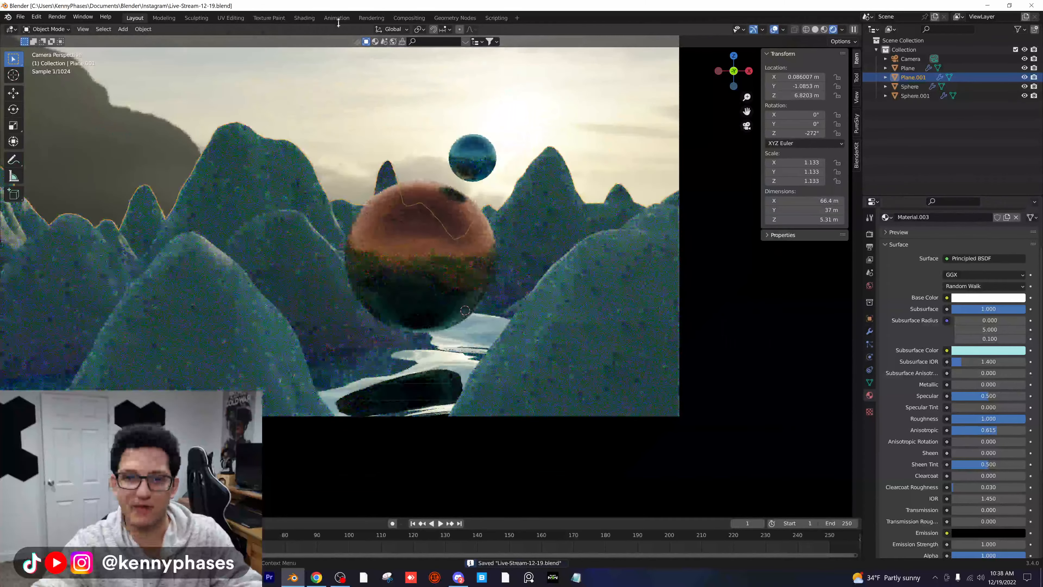
click(304, 17)
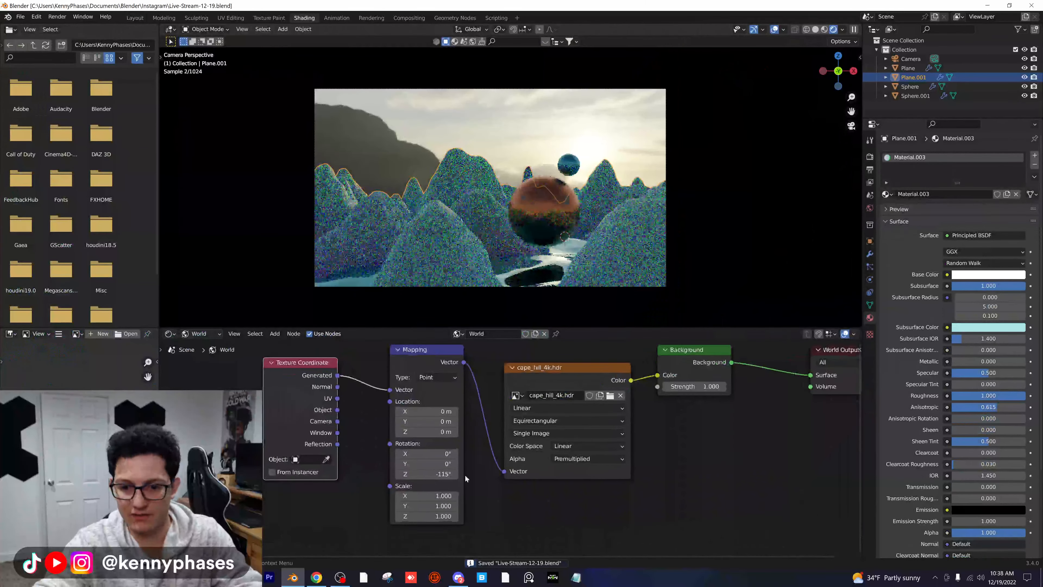
drag(443, 474, 954, 474)
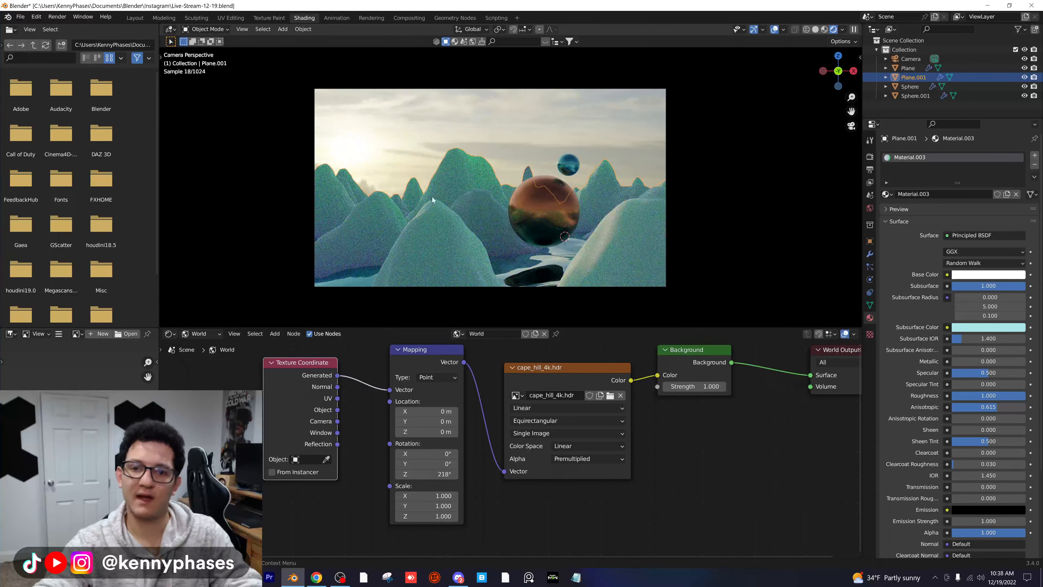
key(ctrl+s)
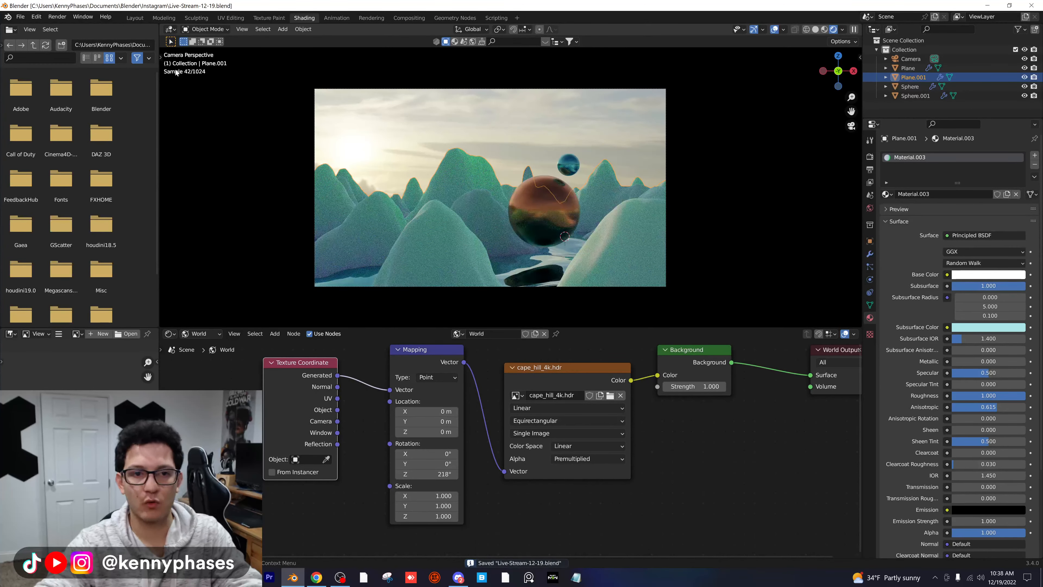
In the Layout workspace, shift the small sphere's base color to a lighter cyan and save the file
click(134, 19)
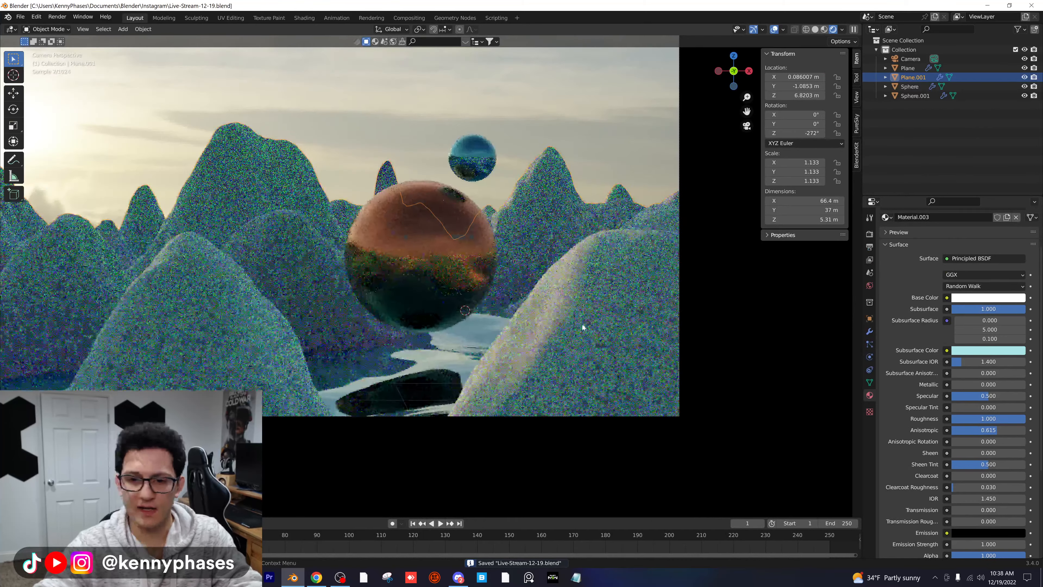
click(473, 149)
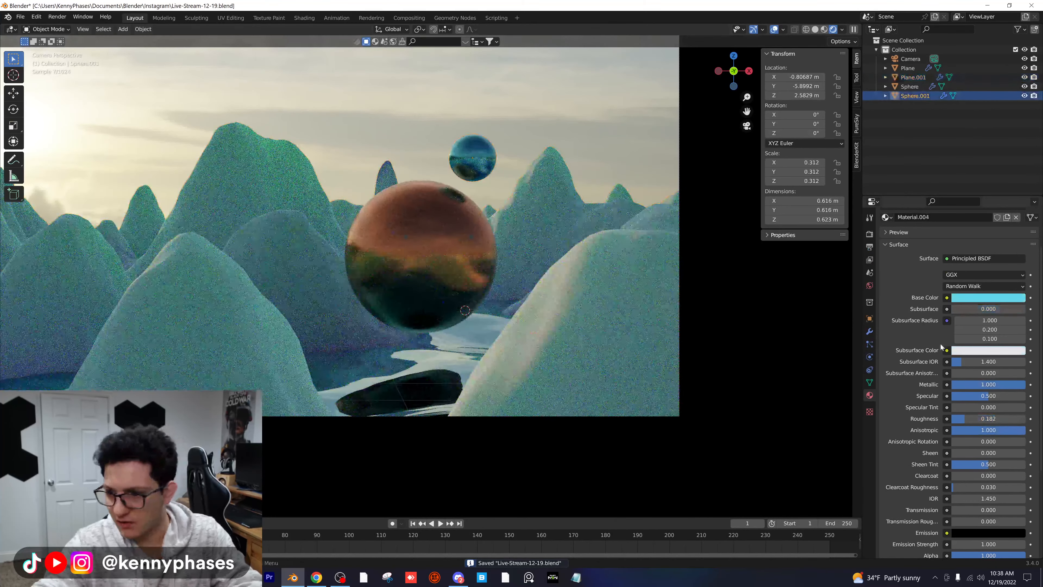
click(986, 297)
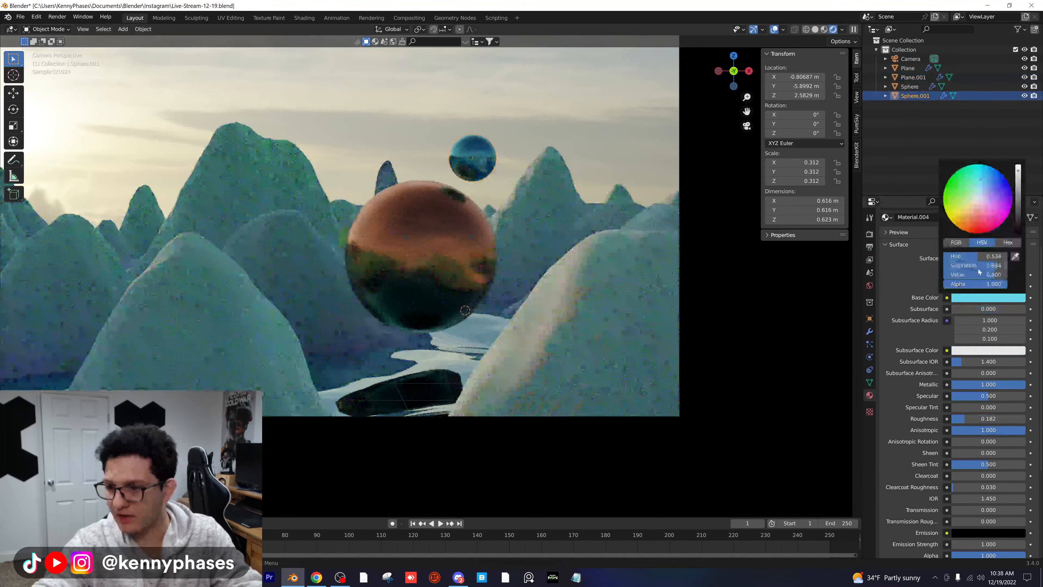
mouse_move(980, 266)
mouse_down()
mouse_move(961, 266)
mouse_move(980, 256)
mouse_up()
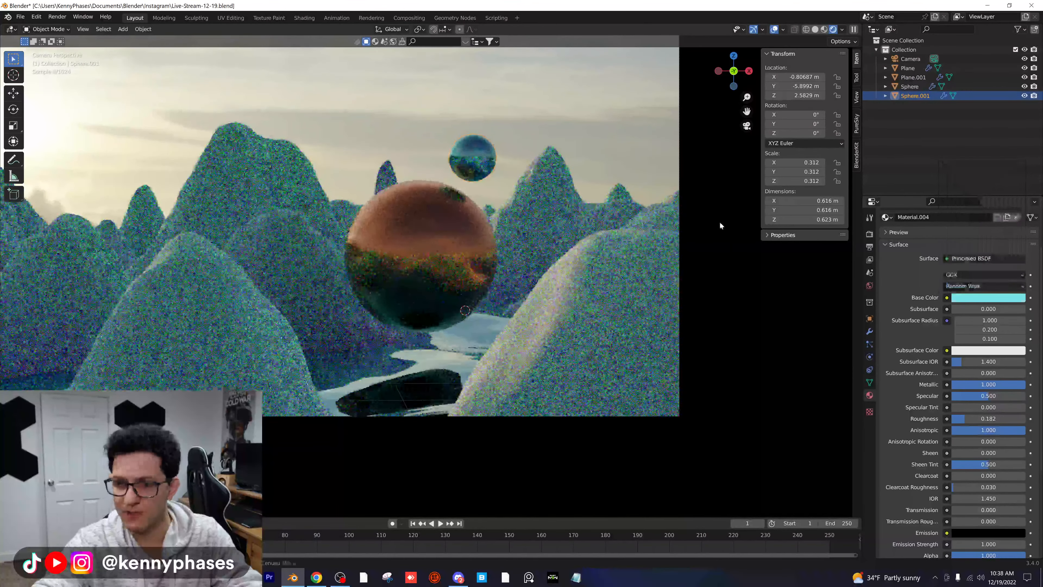
key(ctrl+s)
Set the mountain material's first and third subsurface radius values to 1.0 and save the file
click(429, 246)
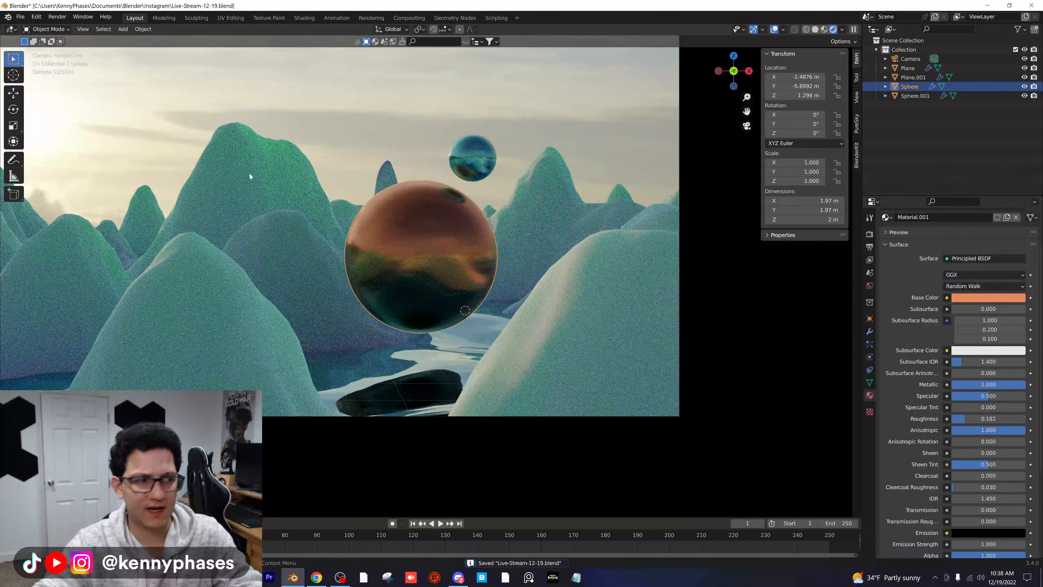
scroll(250, 196, up, 3)
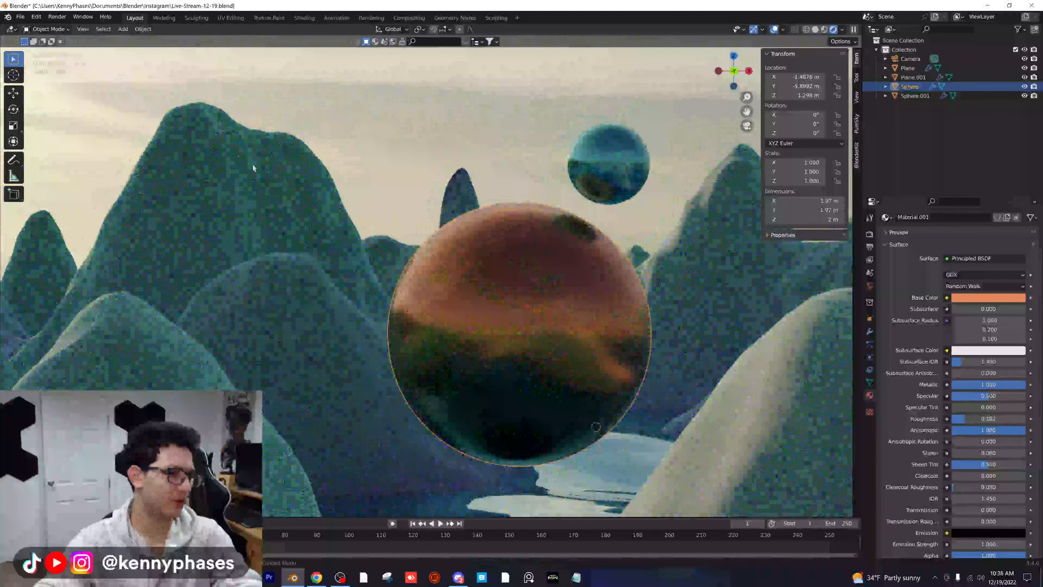
click(275, 196)
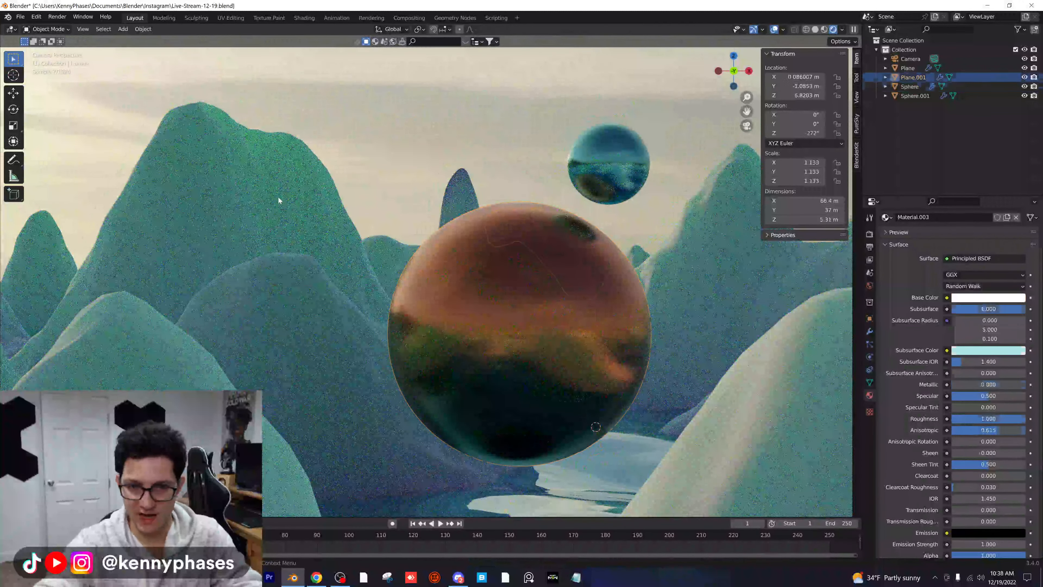
click(982, 339)
text(1)
key(Return)
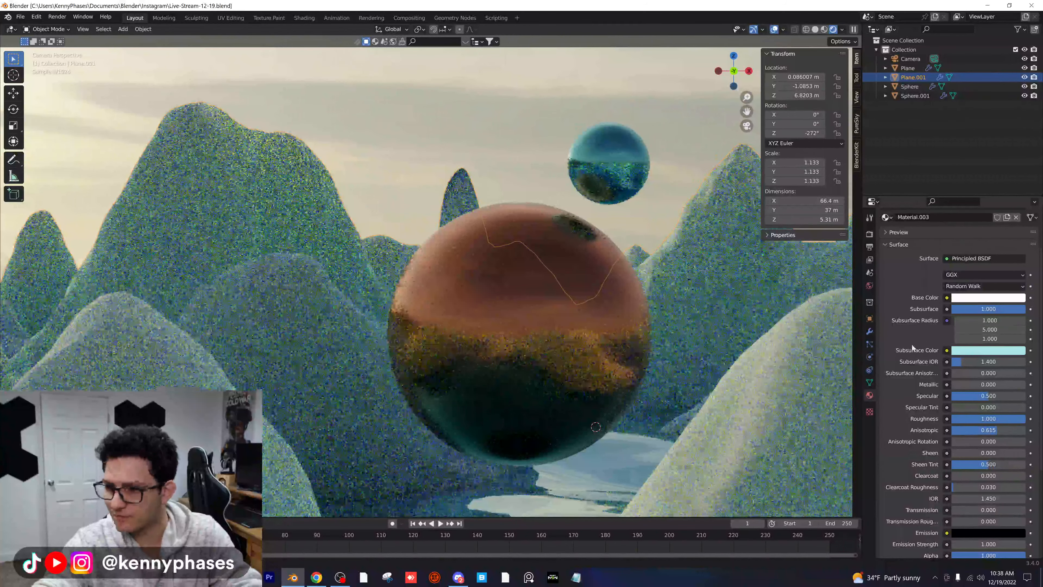
key(ctrl+s)
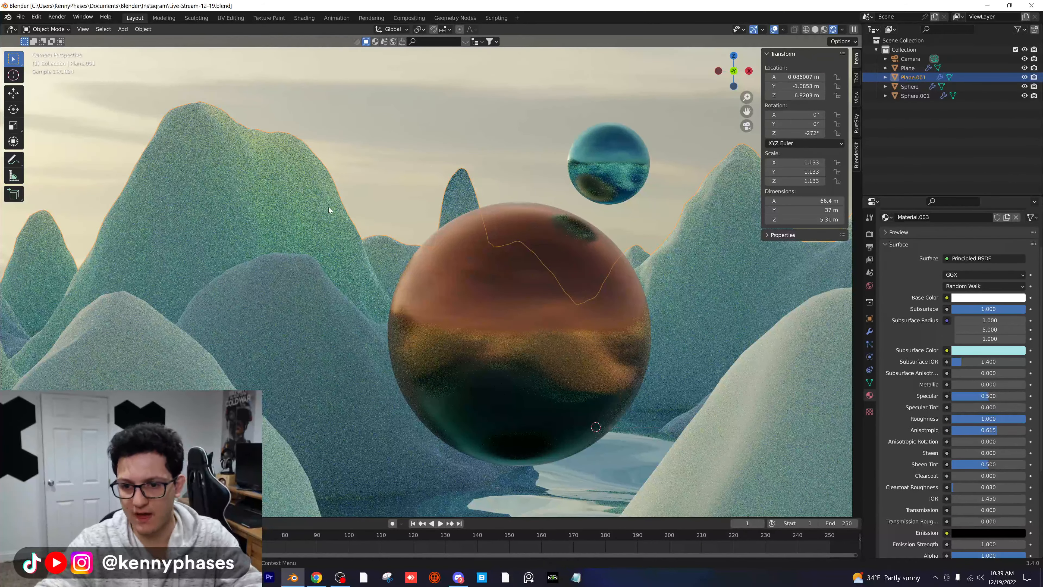
Scale the water plane down uniformly to about 10.9 in the Animation workspace
key(Home)
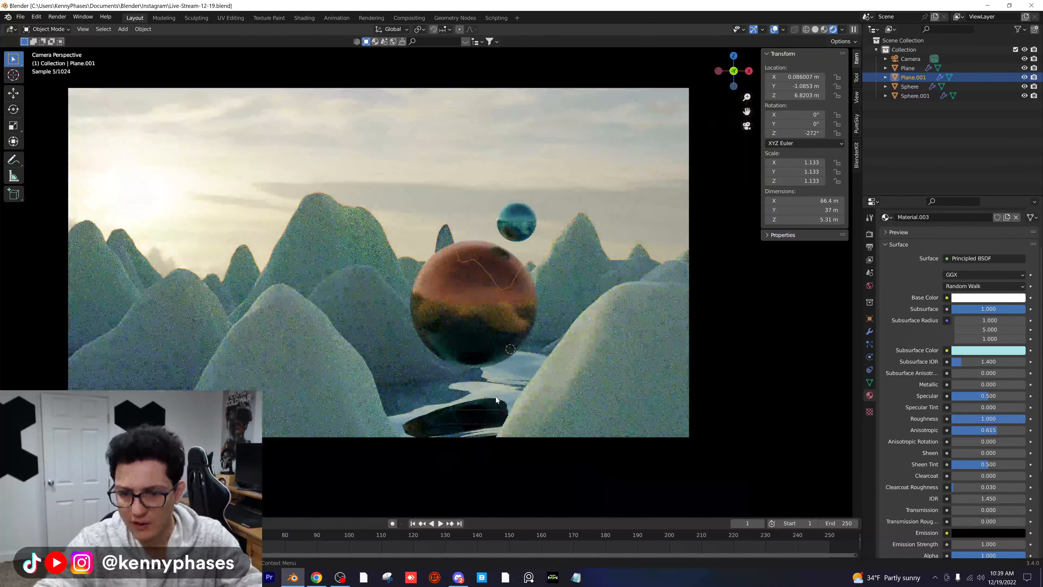
click(496, 398)
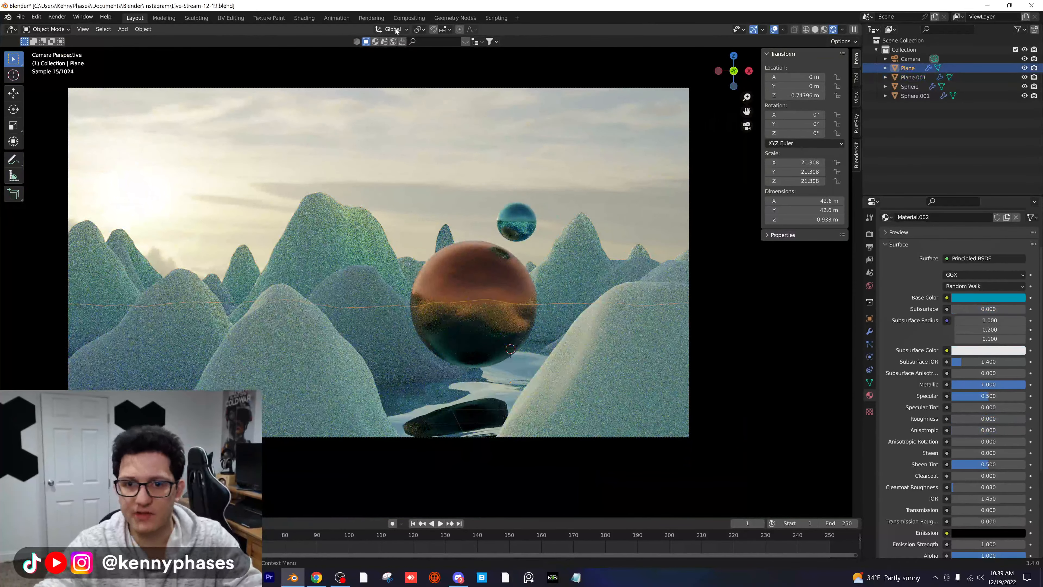
click(337, 20)
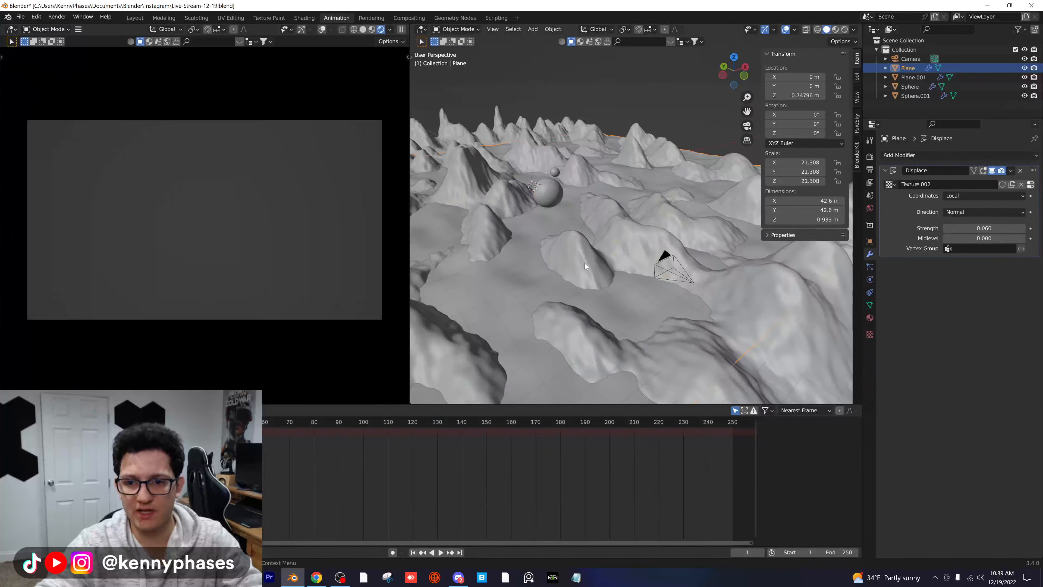
middle_drag(584, 264, 602, 282)
key(s)
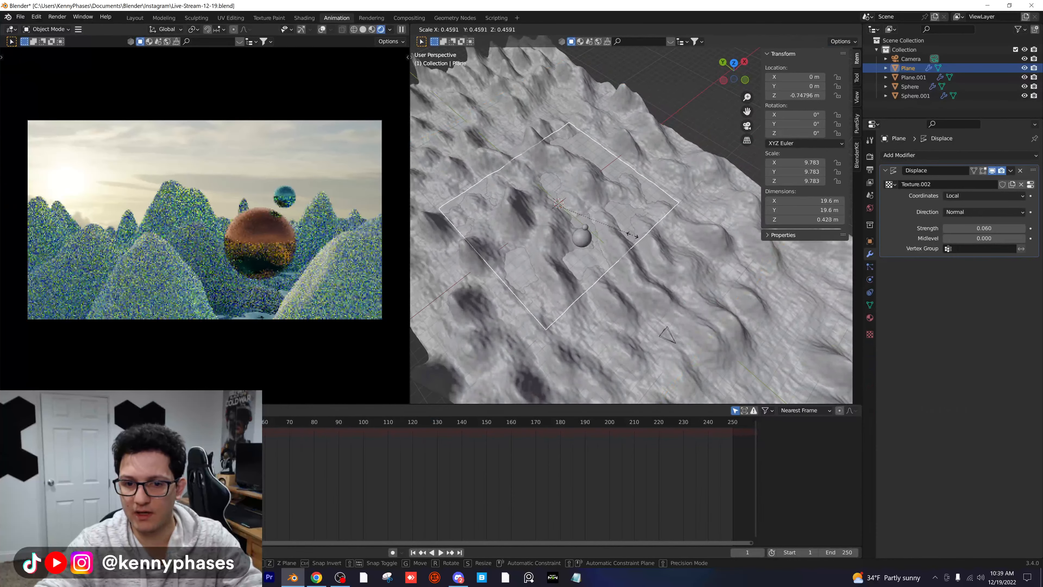
click(637, 238)
Raise the water plane along Z to about -0.42 m and save the file
middle_drag(636, 238, 603, 249)
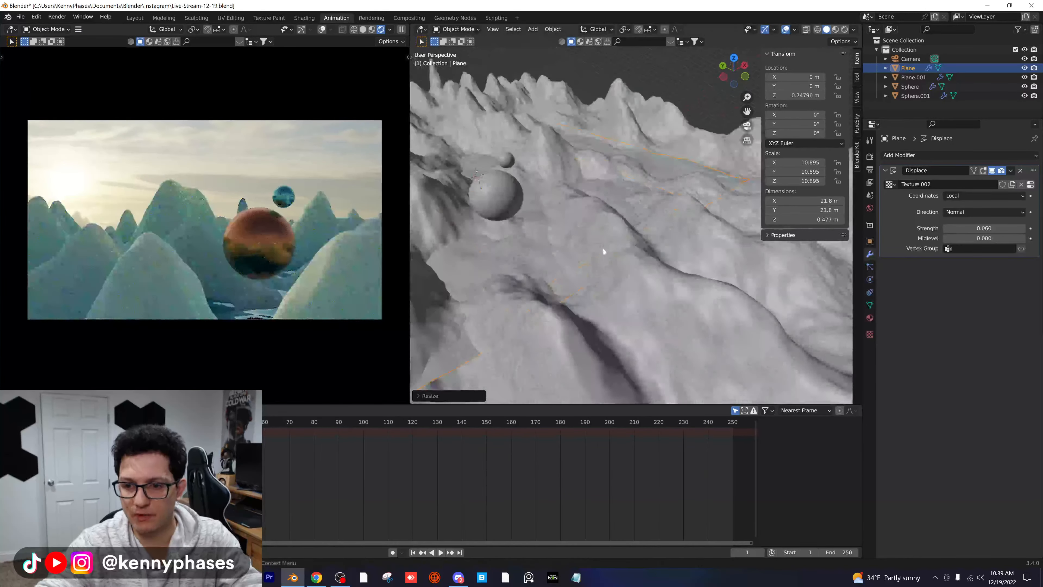
key(g)
key(z)
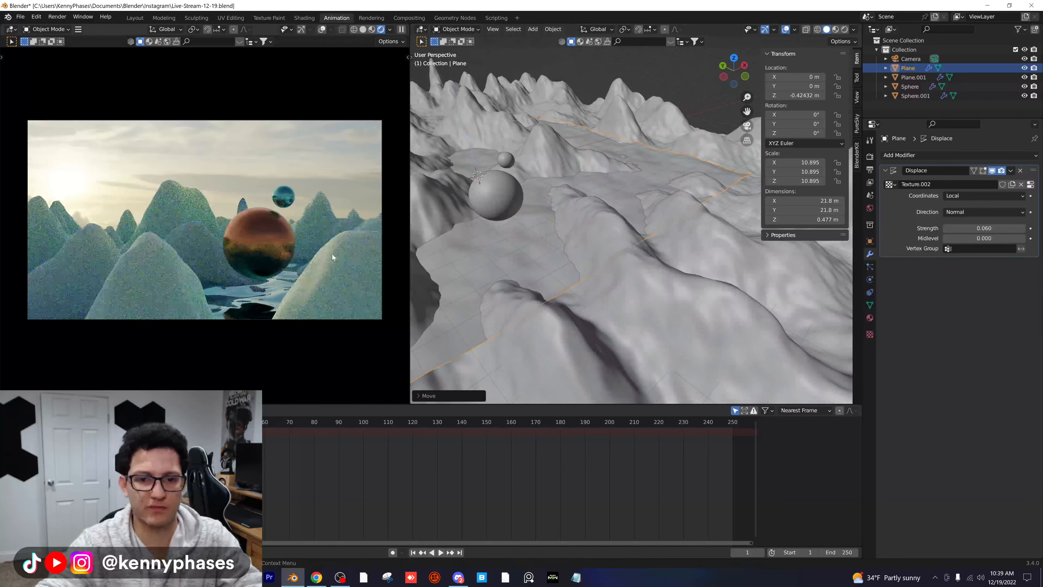
key(ctrl+s)
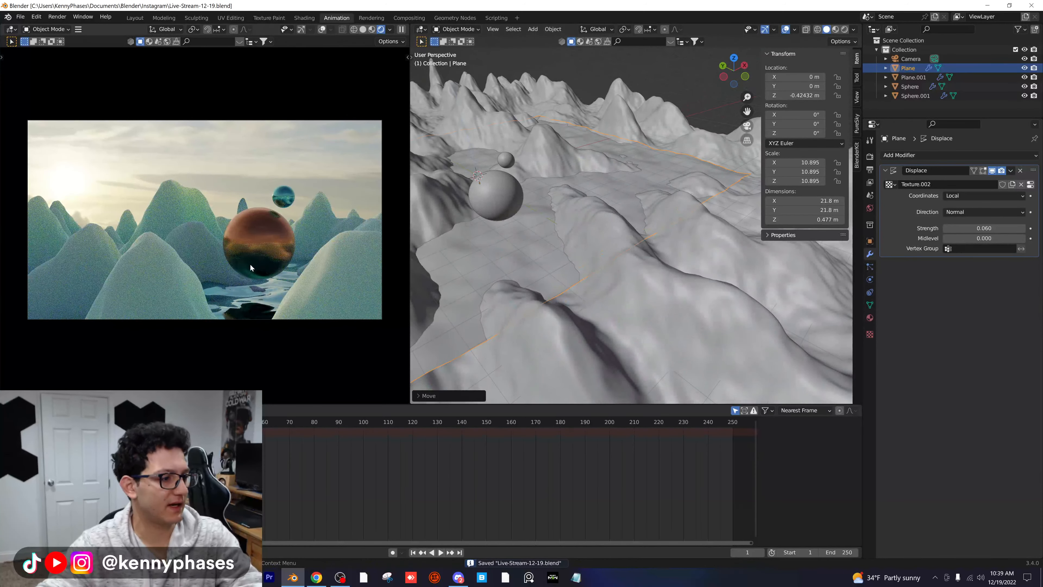
In the Layout workspace, change the large sphere's base color to near white and set its roughness and anisotropic values to 0
click(137, 18)
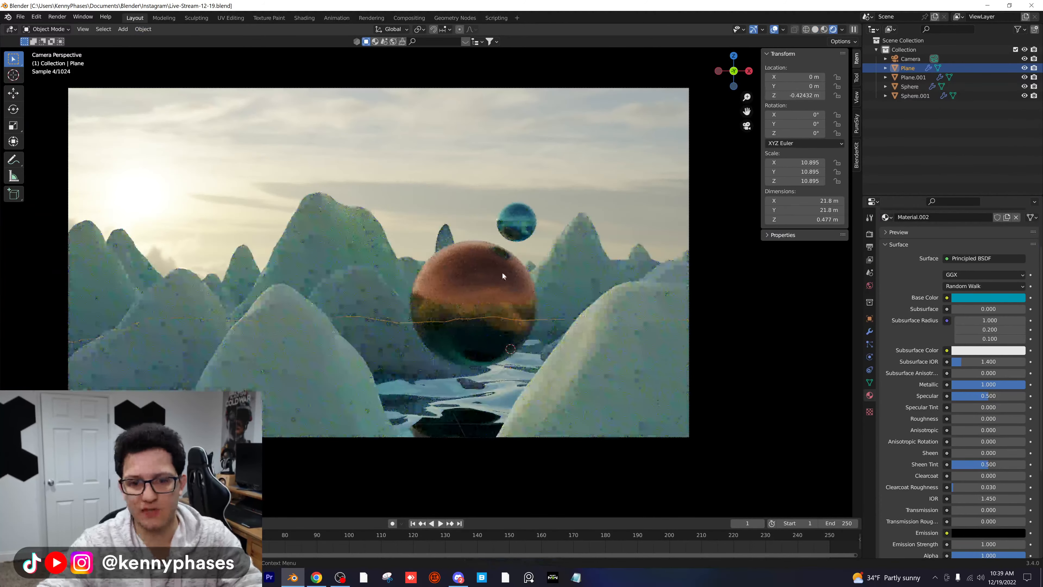
click(478, 279)
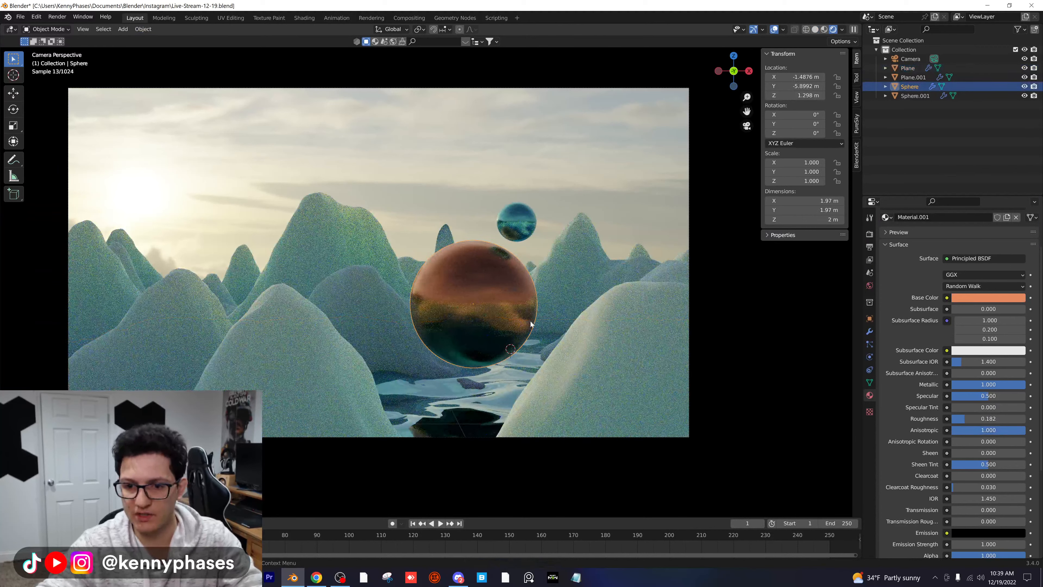
click(988, 298)
drag(971, 218, 975, 220)
key(Escape)
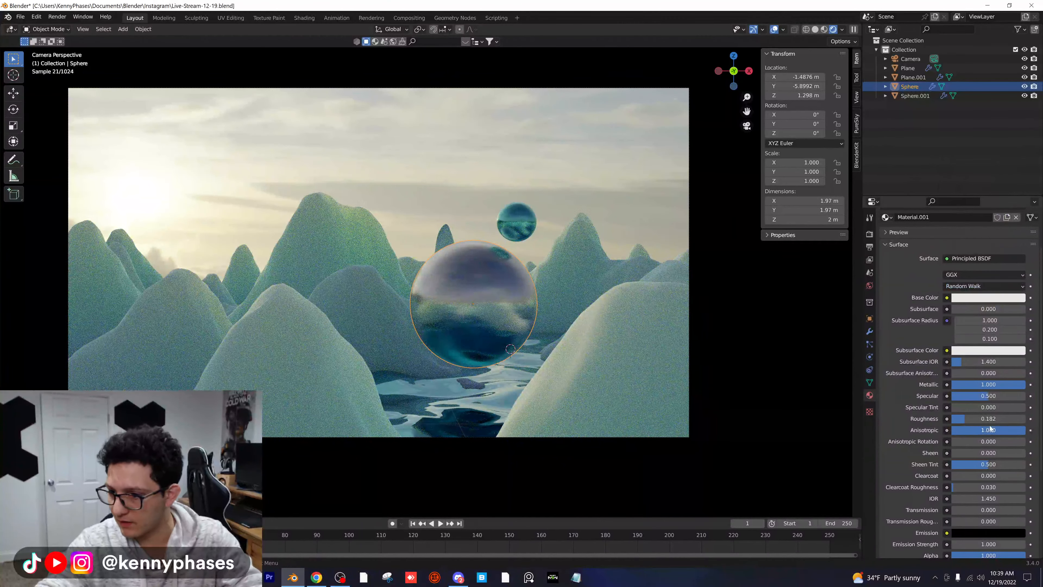
drag(990, 429, 946, 418)
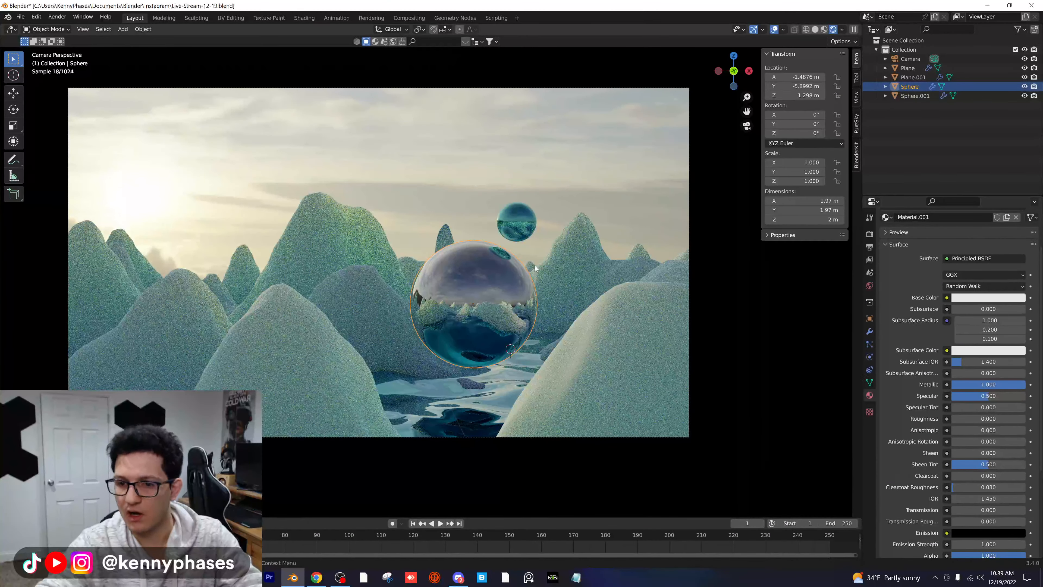
Scale both metallic spheres up together to about 1.32 for the large one, raise it to about Z 1.57 m, and save
shift+click(513, 222)
key(g)
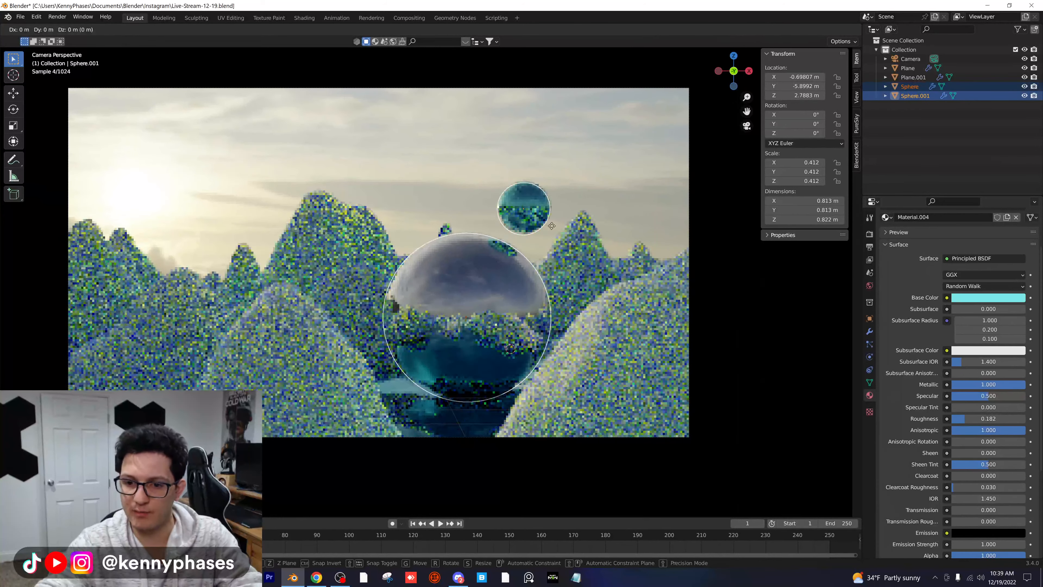
click(555, 195)
key(ctrl+s)
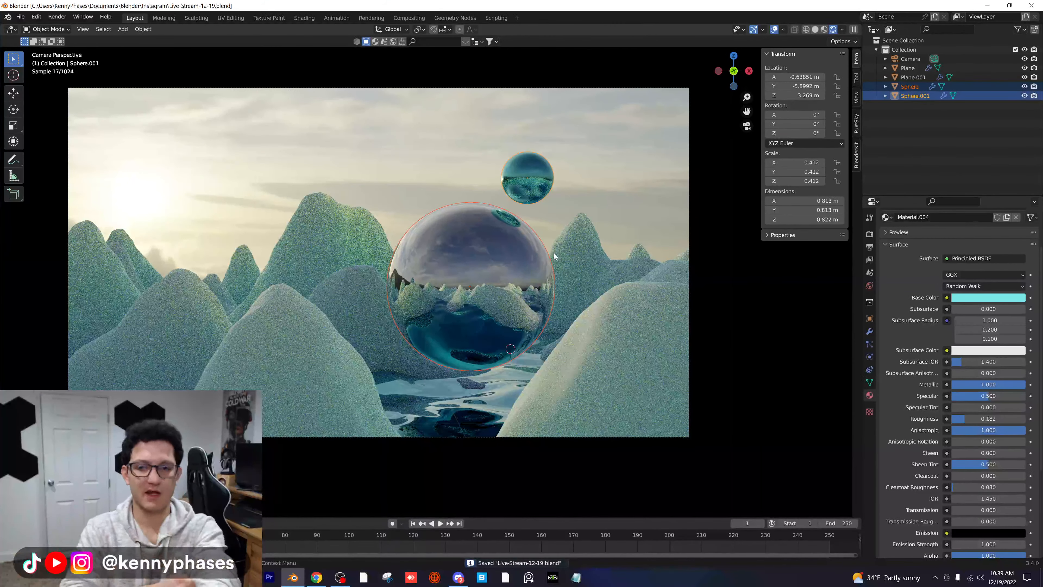
Link the large sphere's near-white metallic material to the small sphere and save the file
click(530, 156)
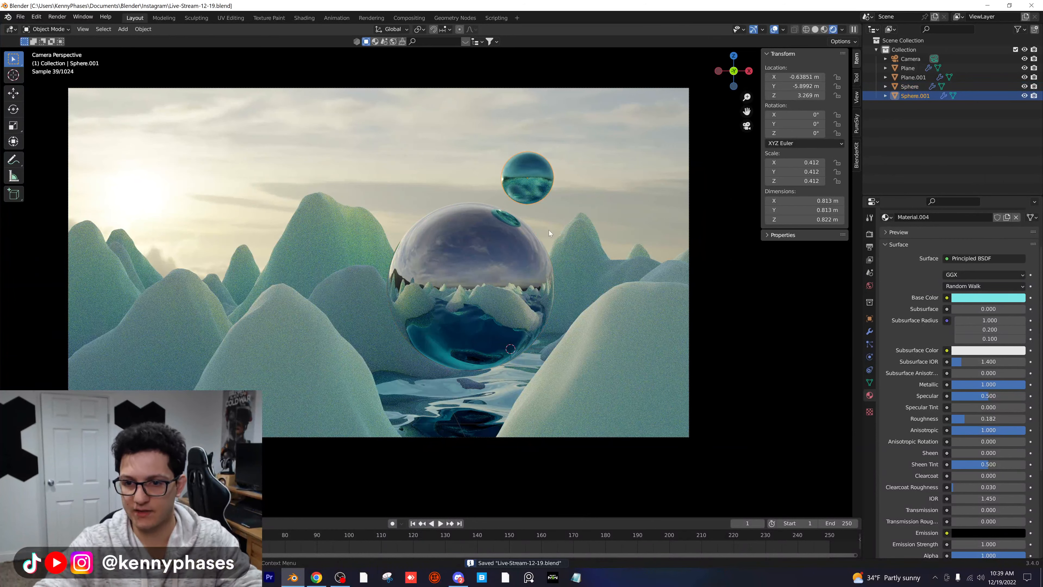
shift+click(490, 235)
key(ctrl+l)
click(490, 236)
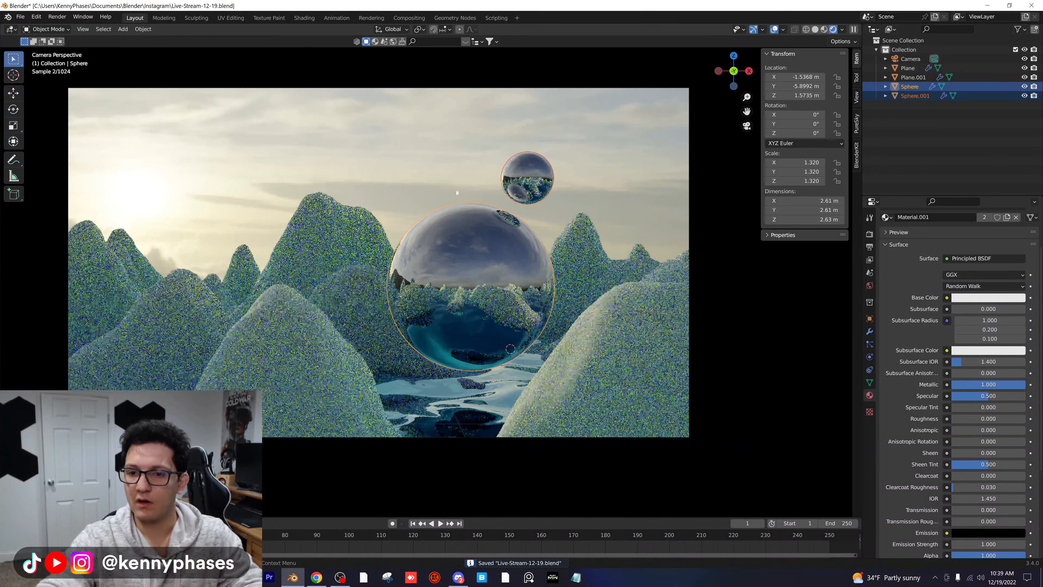
click(540, 173)
key(ctrl+s)
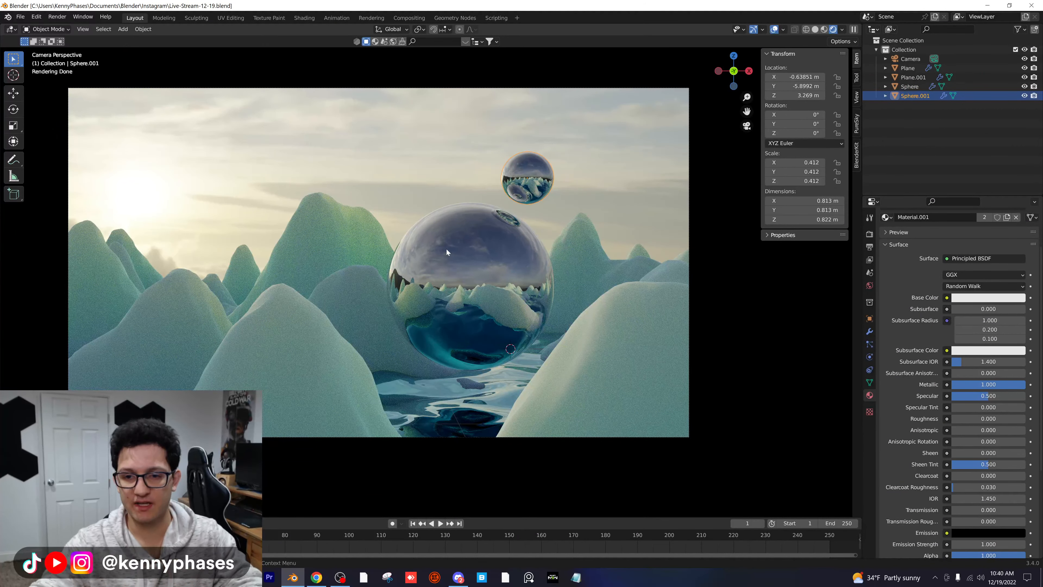
In solid shading, duplicate the large sphere and place the copy behind it at about X -1.57, Y -1.64, Z 4.75 m
click(816, 29)
scroll(466, 272, down, 3)
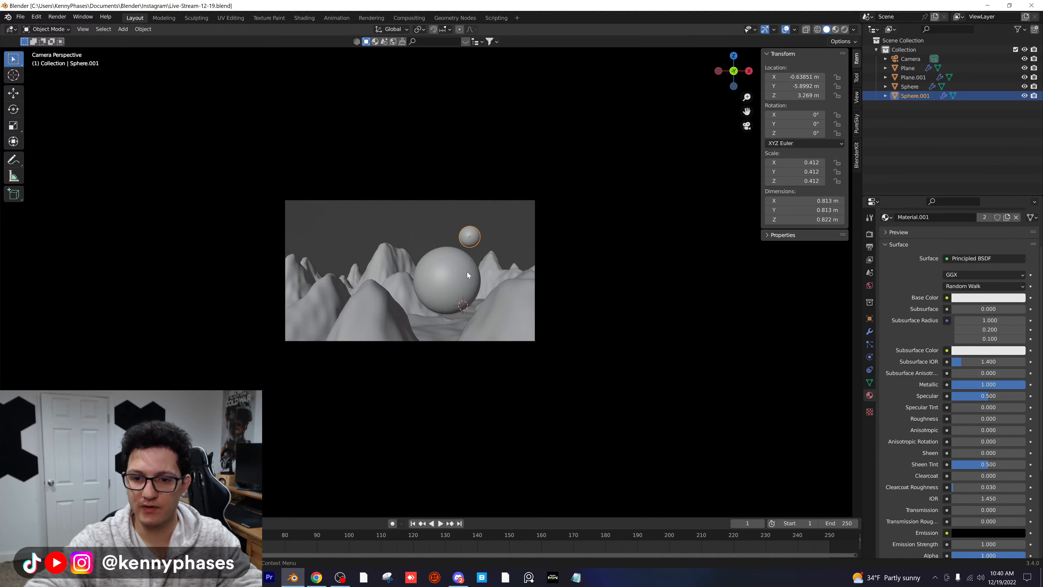
mouse_move(466, 271)
middle_down()
mouse_move(403, 343)
mouse_move(461, 358)
middle_up()
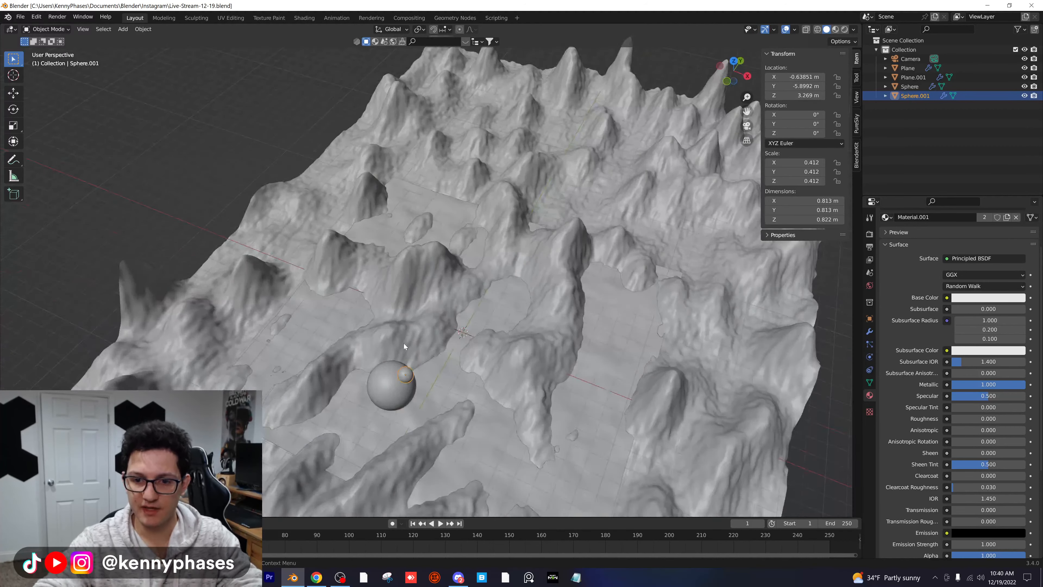
click(396, 390)
scroll(444, 378, down, 4)
key(shift+d)
click(433, 312)
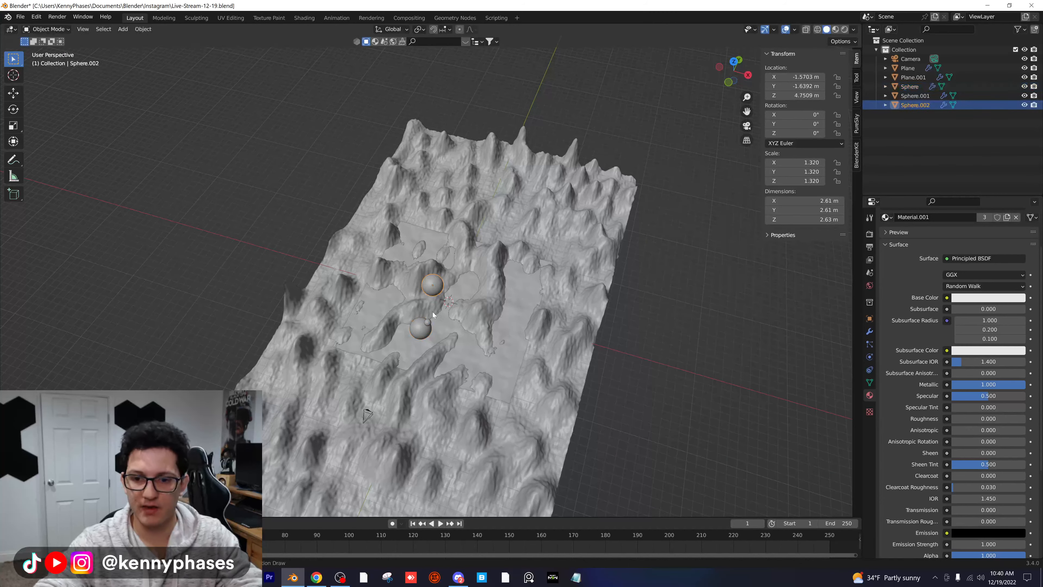
Scale the duplicated sphere up uniformly to about 22 so it encloses the central part of the scene
middle_drag(433, 311, 450, 284)
scroll(477, 285, up, 2)
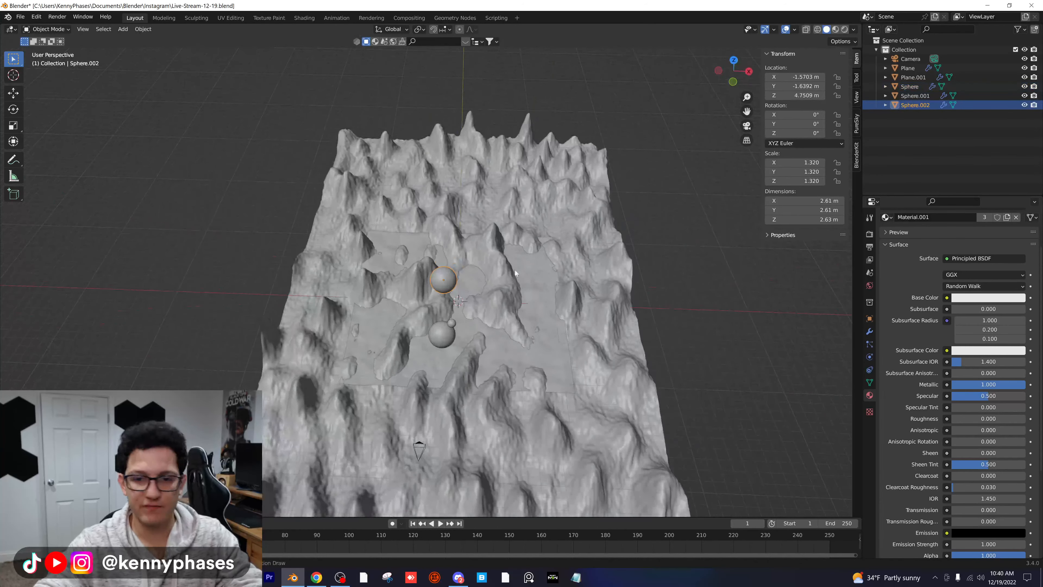
key(s)
click(512, 280)
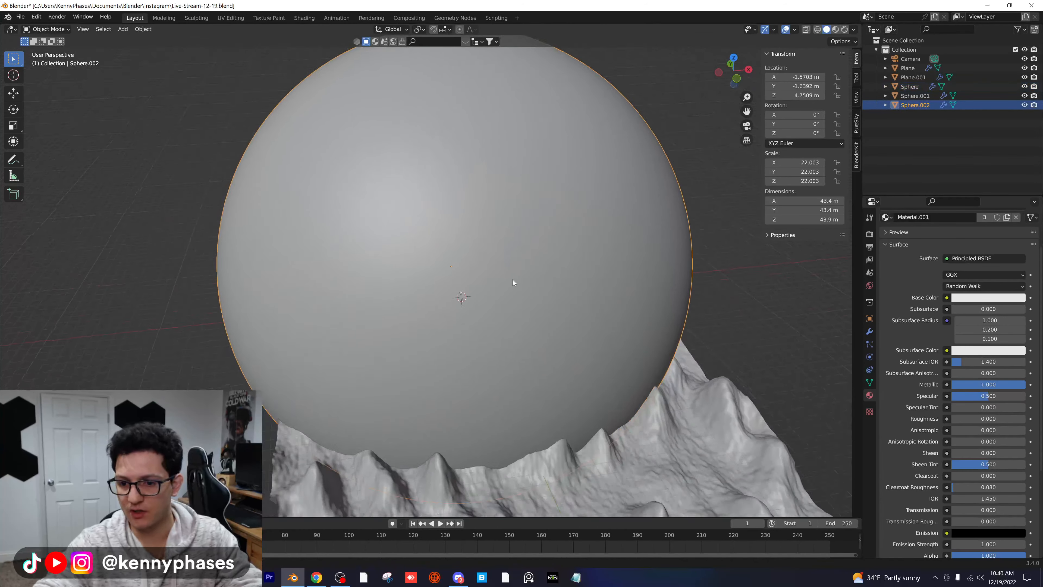
Replace the giant sphere's shared material with a new one that uses the Glass BSDF shader
middle_drag(512, 280, 769, 318)
shift+middle_drag(548, 283, 509, 313)
scroll(943, 257, up, 4)
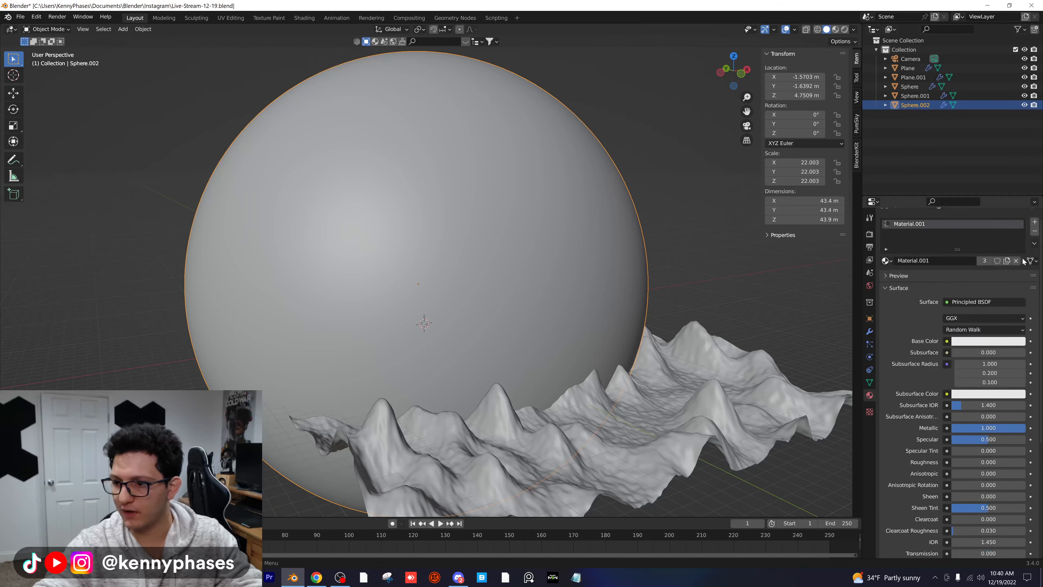
click(1017, 261)
click(978, 271)
click(975, 313)
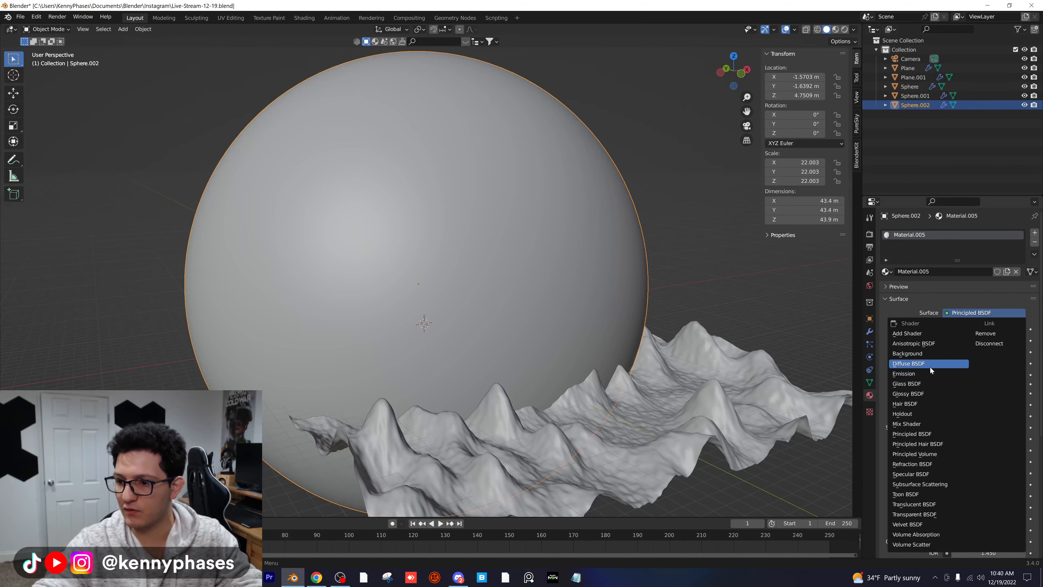
click(928, 383)
Shade the giant sphere smooth and set its glass IOR to 1.2
right_click(626, 284)
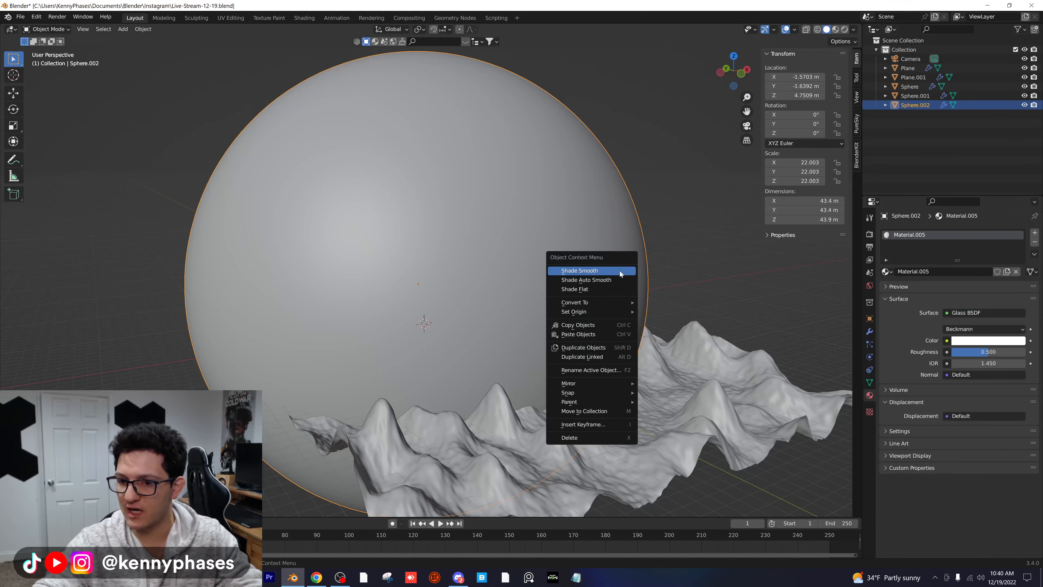
click(600, 272)
click(989, 363)
text(1.2)
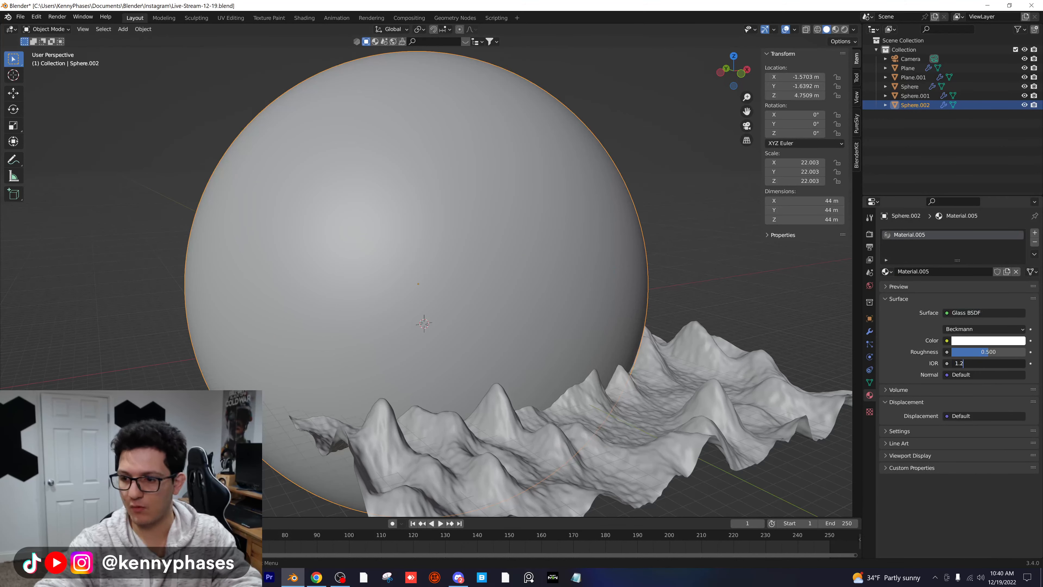
key(Return)
Examine the glass-enclosed scene through the camera in rendered shading
key(KP_0)
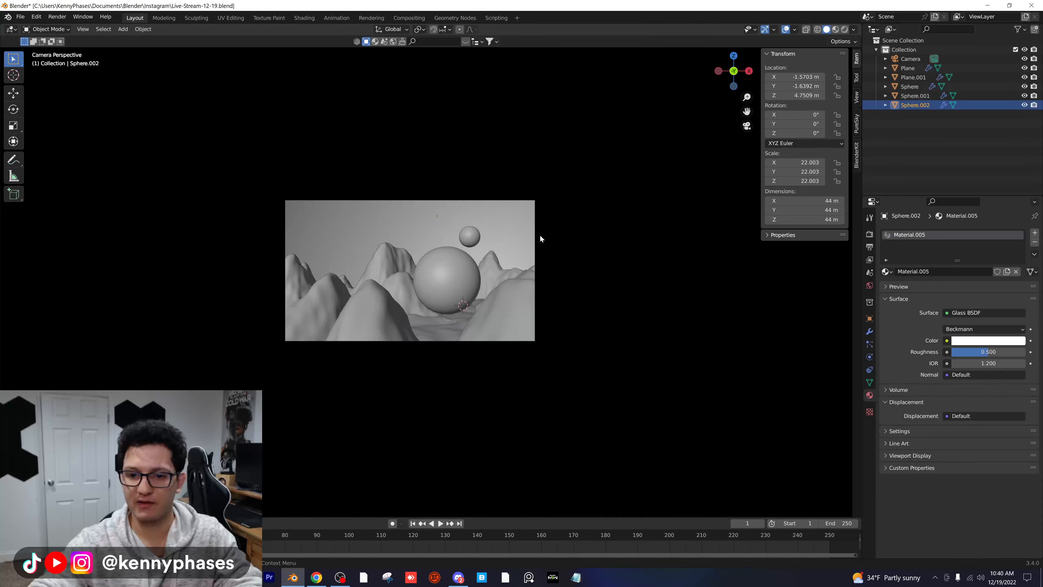
key(z)
click(500, 208)
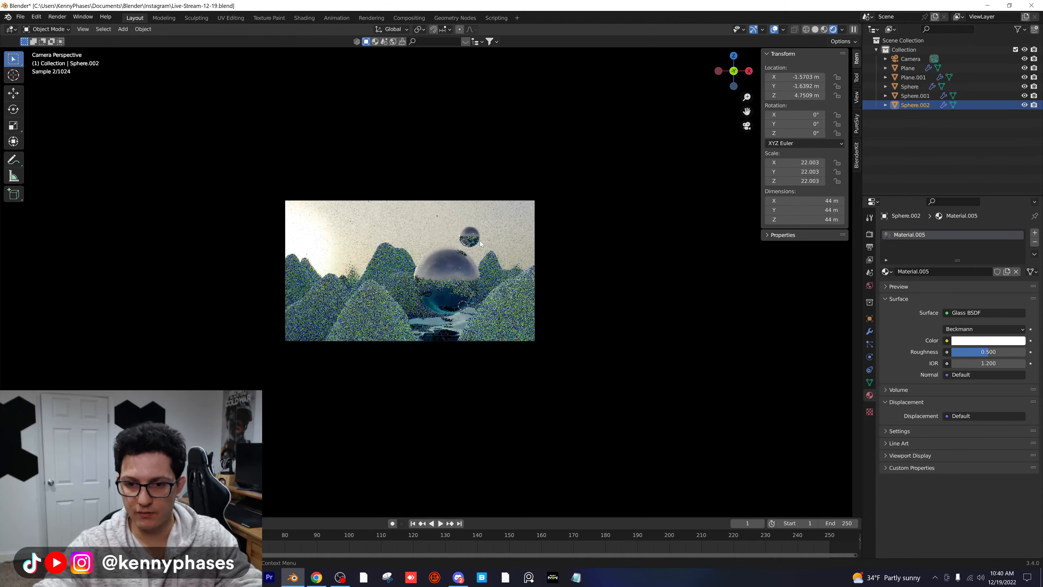
scroll(423, 247, up, 4)
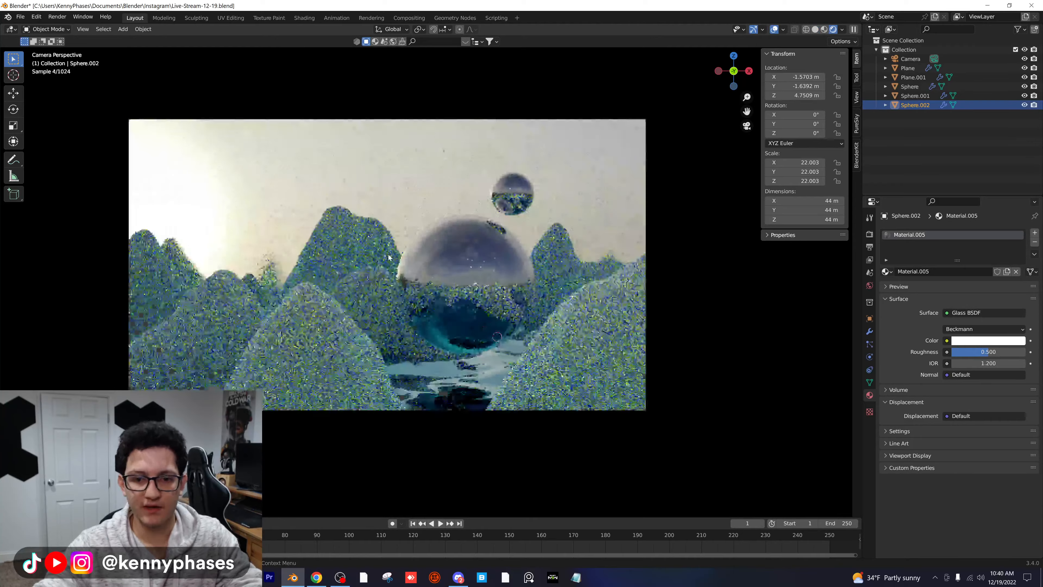
shift+middle_drag(422, 258, 437, 268)
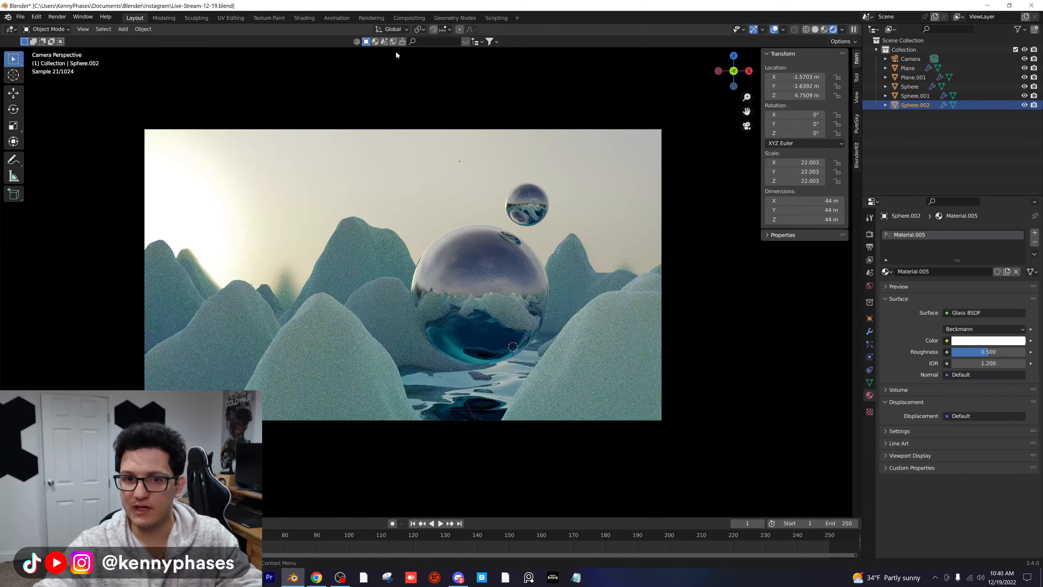
In the Animation workspace, scale the giant glass sphere up uniformly to about 28.04
click(304, 18)
key(ctrl+Page_Up)
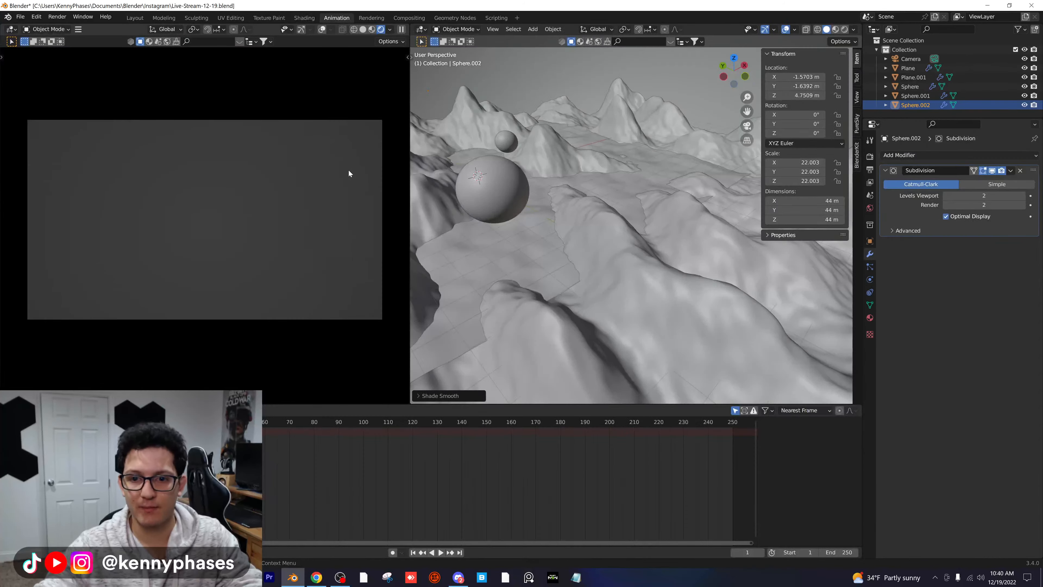
key(KP_Decimal)
key(s)
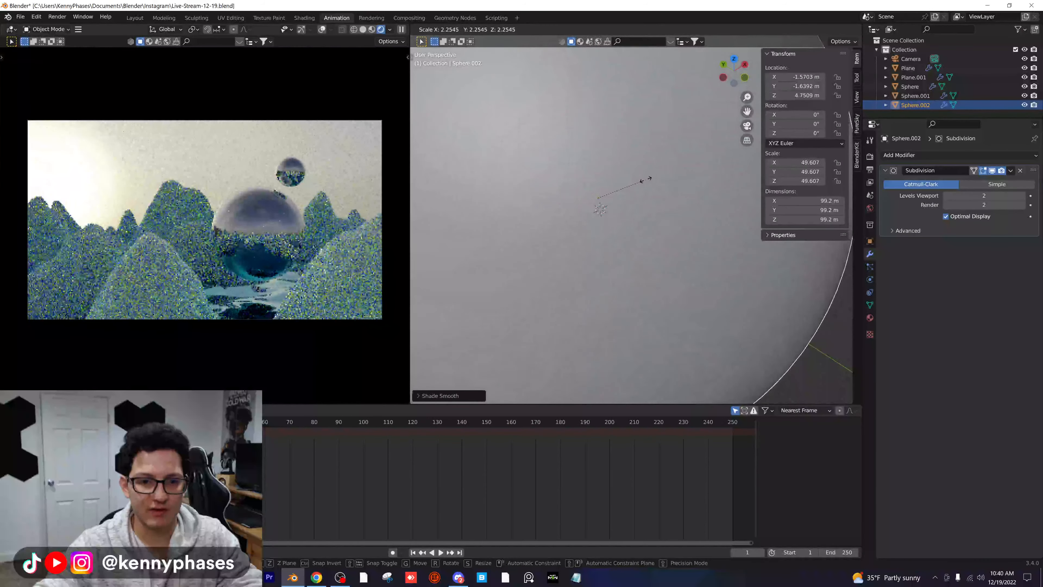
click(623, 184)
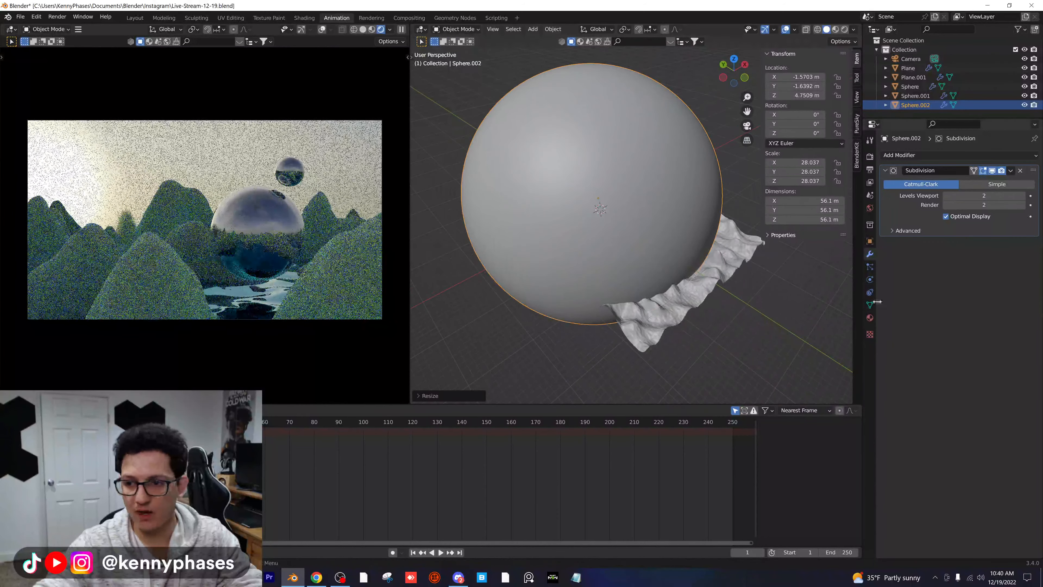
Set the giant sphere's glass roughness to 0.720 and save the file
click(870, 317)
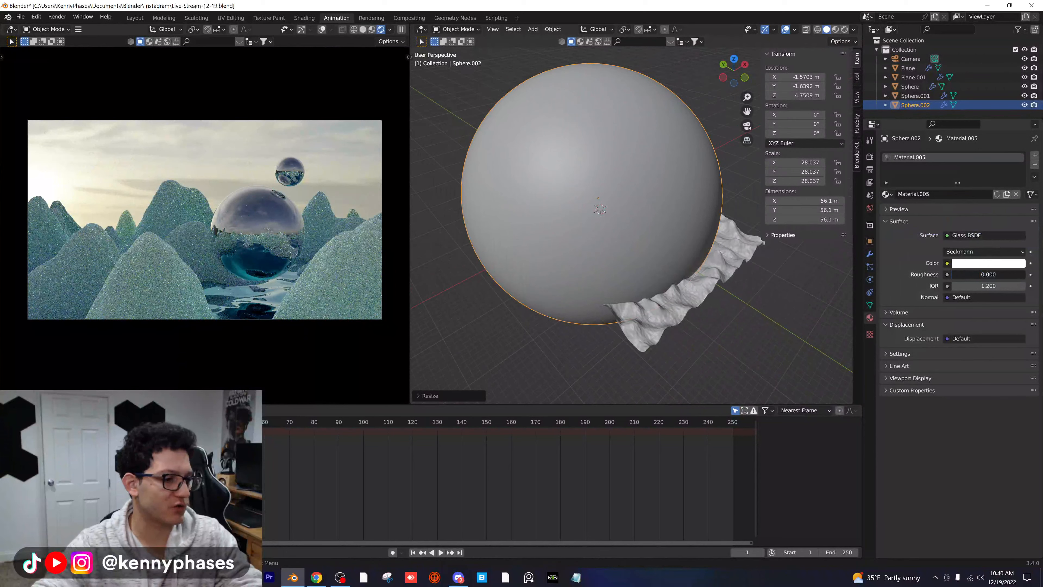
drag(955, 274, 1005, 274)
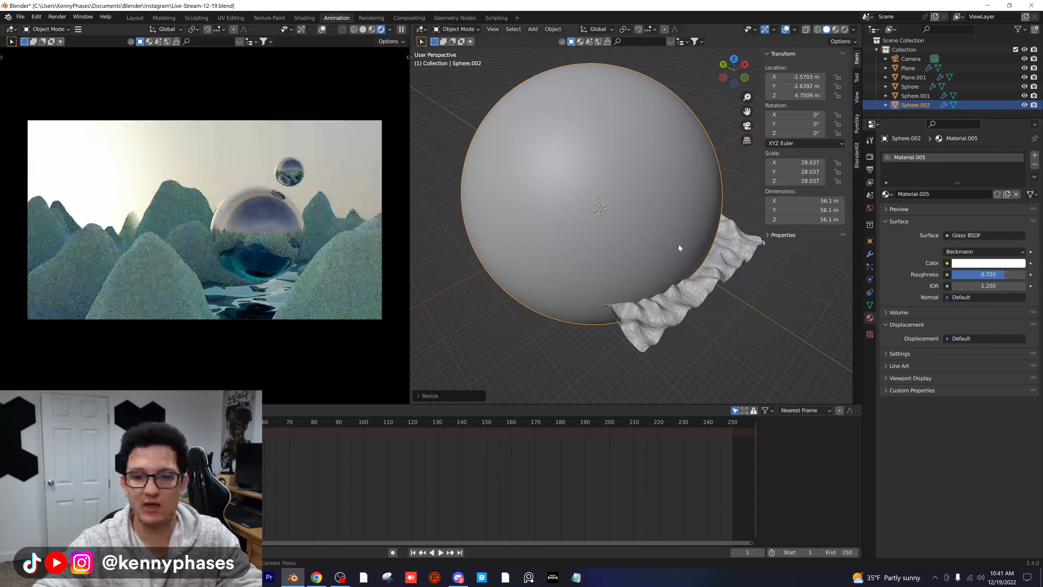
key(ctrl+s)
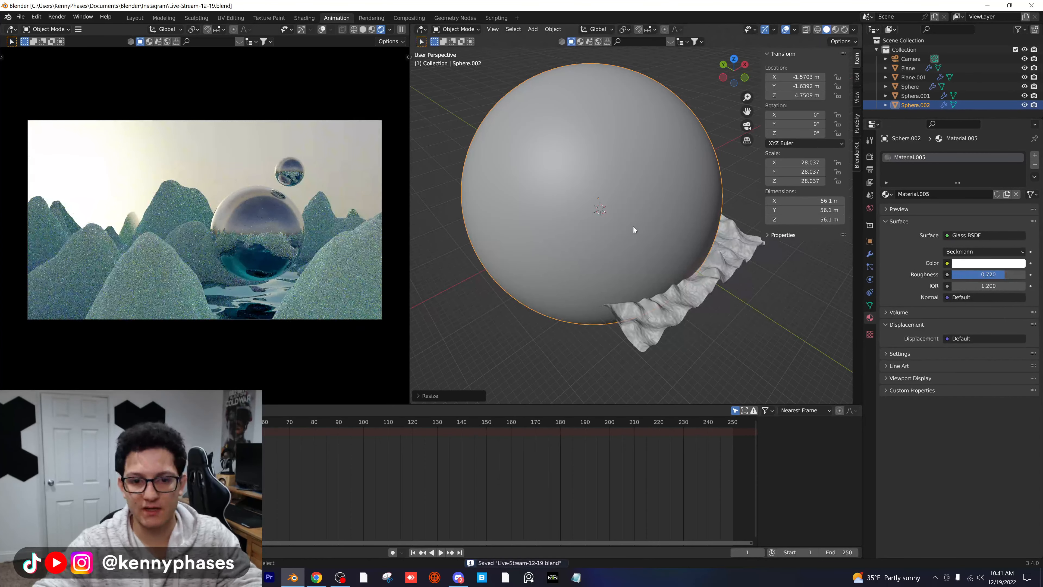
In the Layout workspace, set the mountain plane's Displace strength to 0.770 and its Subdivision viewport level to 2
click(135, 17)
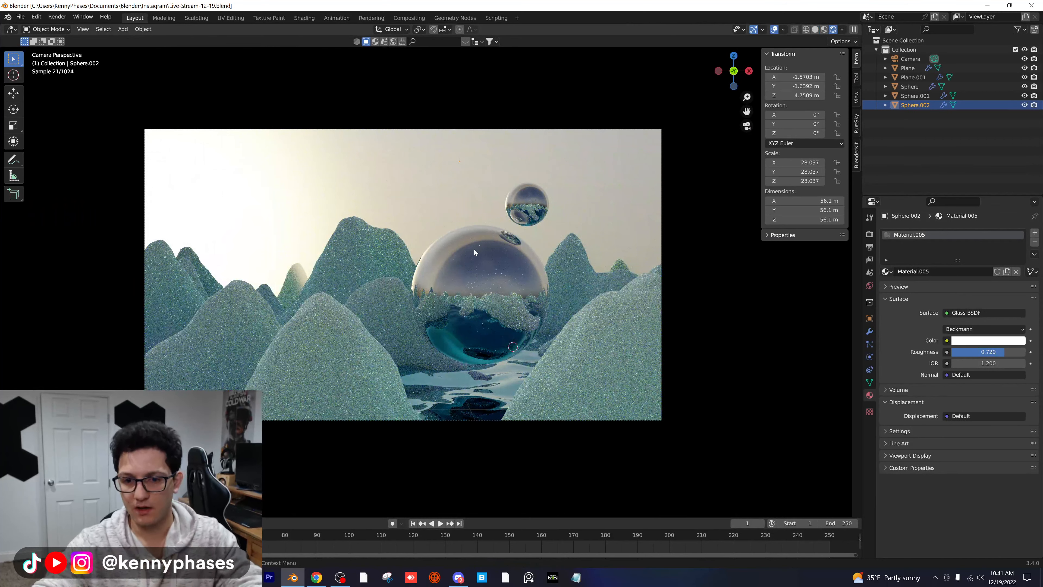
click(360, 265)
key(ctrl+s)
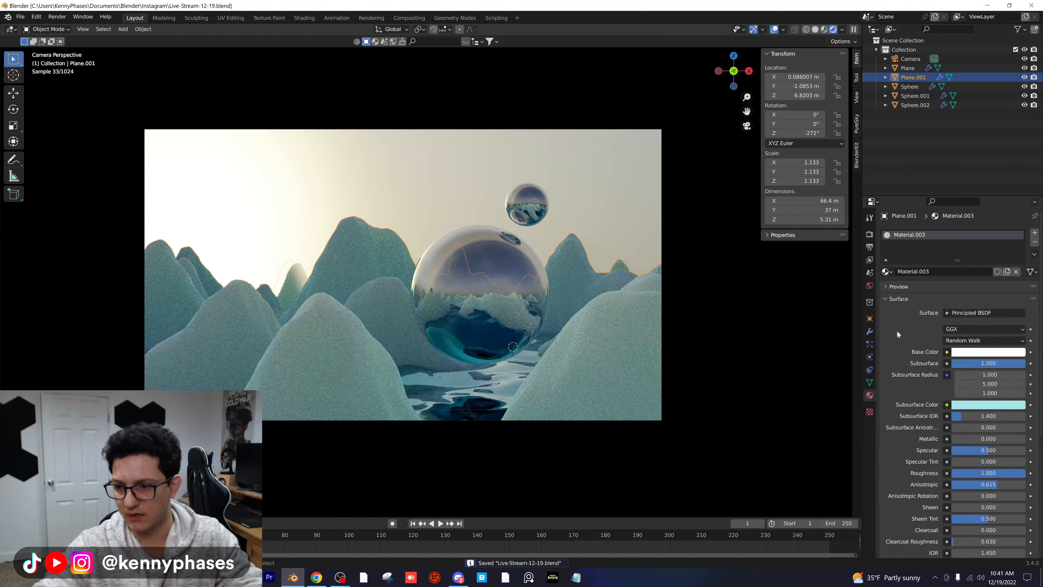
click(870, 332)
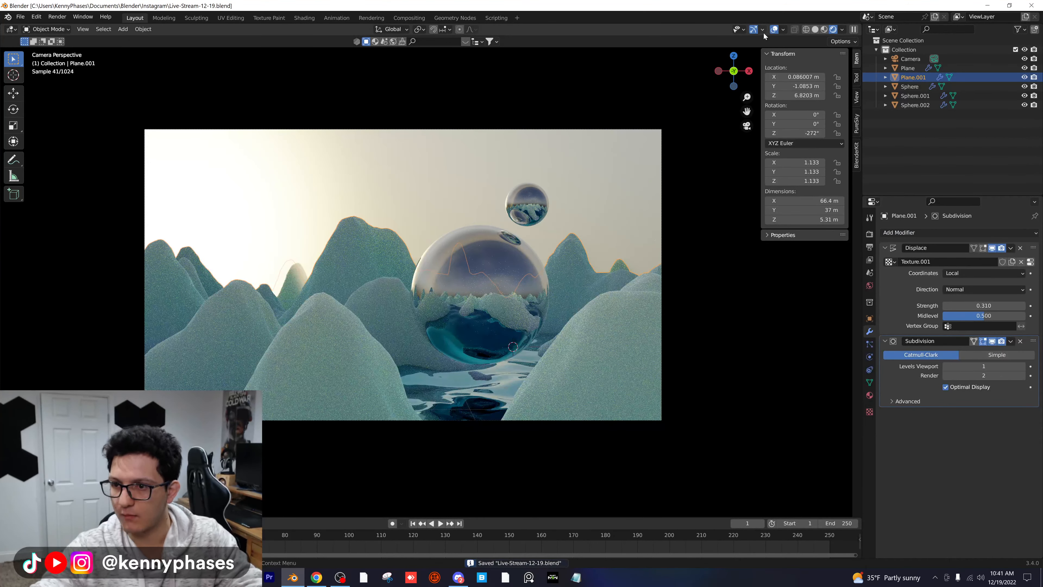
click(814, 30)
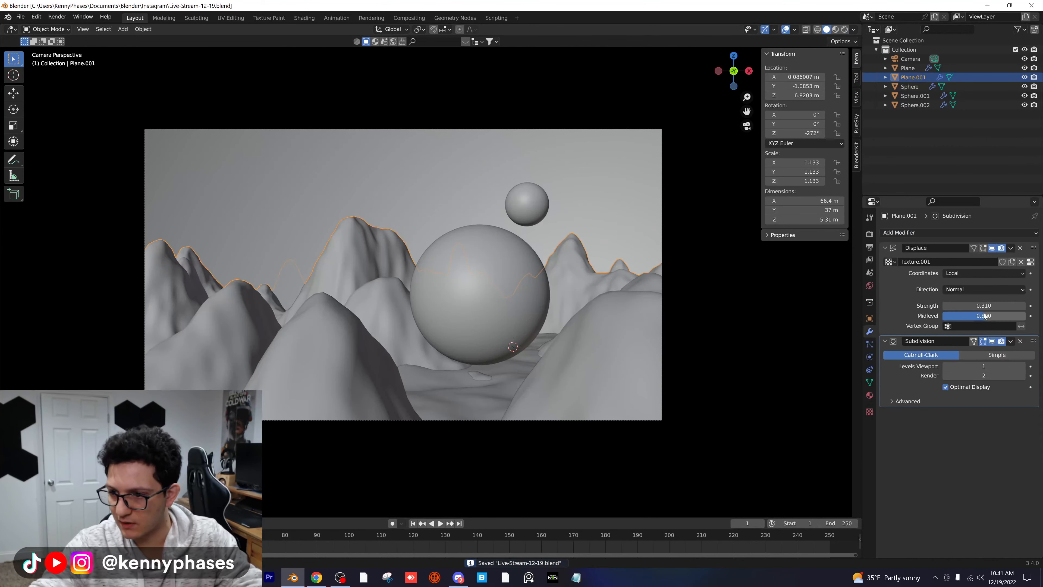
drag(984, 306, 1004, 306)
click(1023, 366)
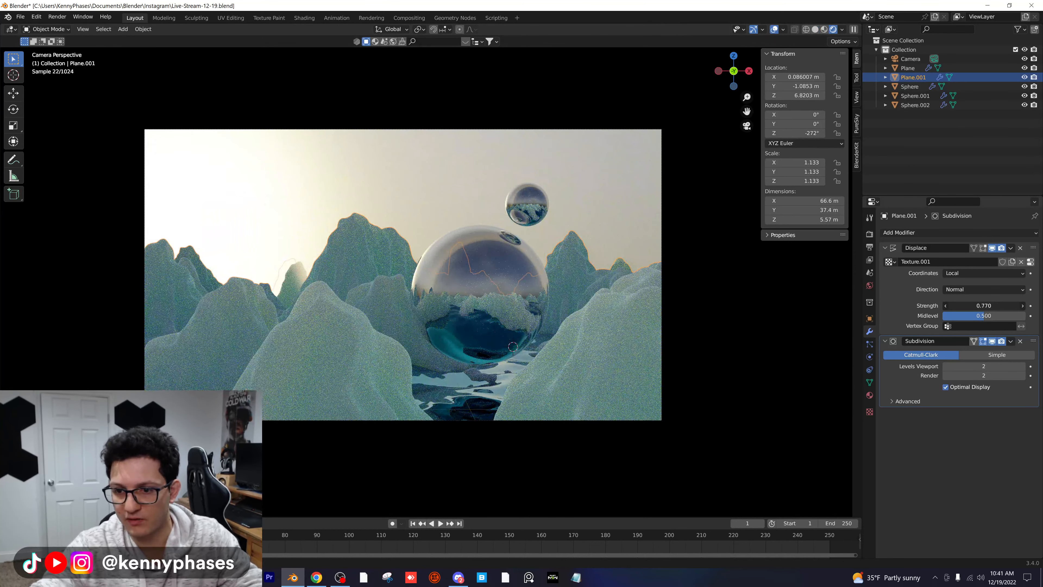
Lower the mountain plane's Displace strength in stages to 0.630 and 0.500, saving the file in between
drag(983, 306, 977, 306)
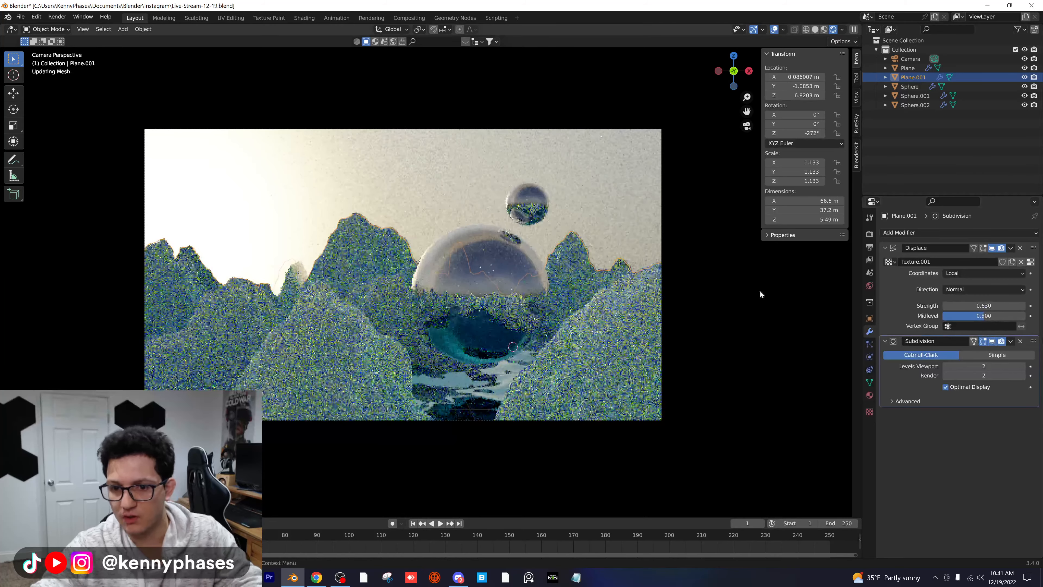
key(ctrl+s)
click(815, 29)
key(Home)
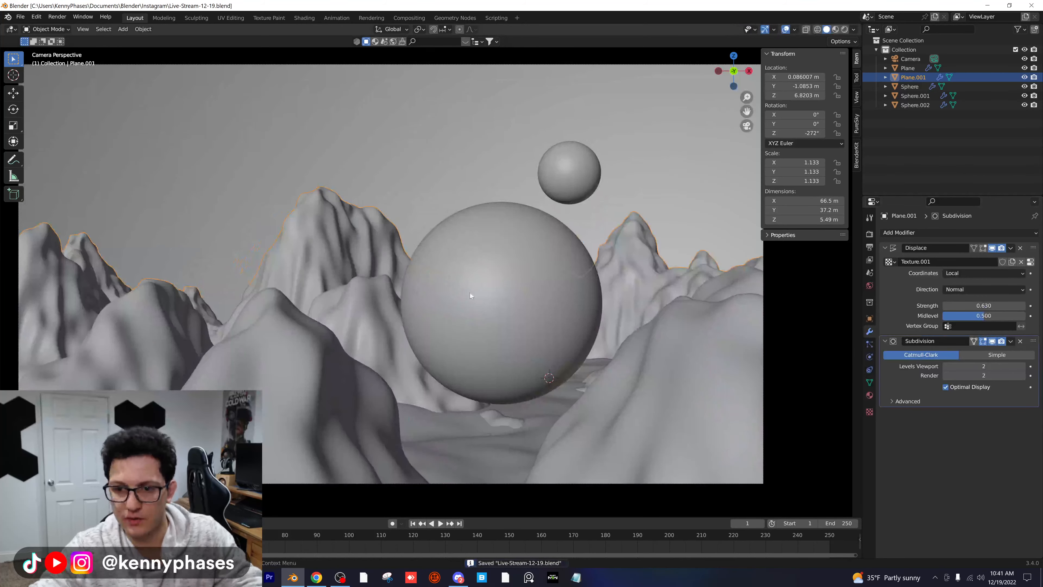
drag(969, 306, 963, 306)
scroll(519, 303, down, 2)
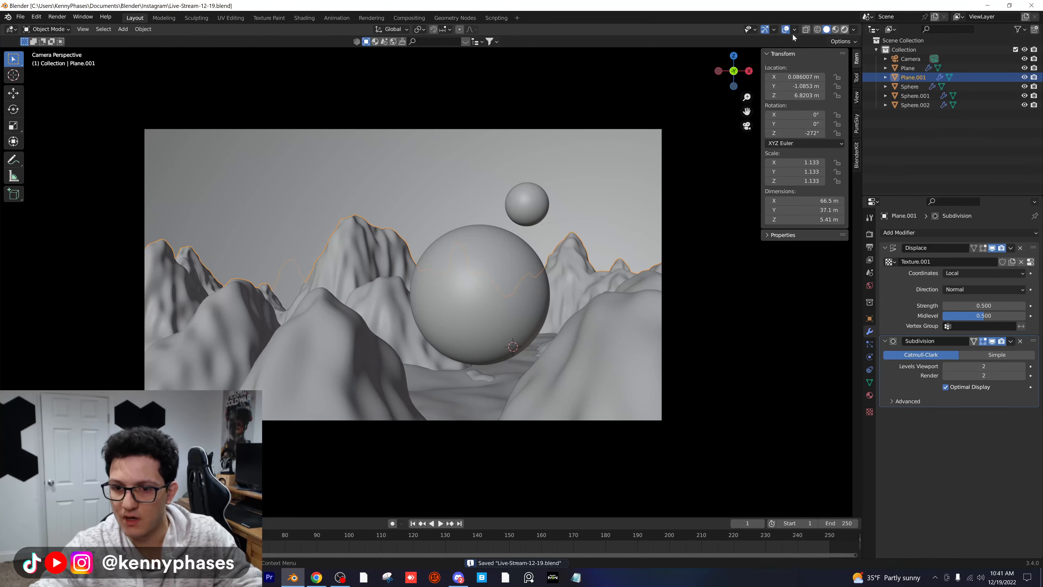
click(845, 29)
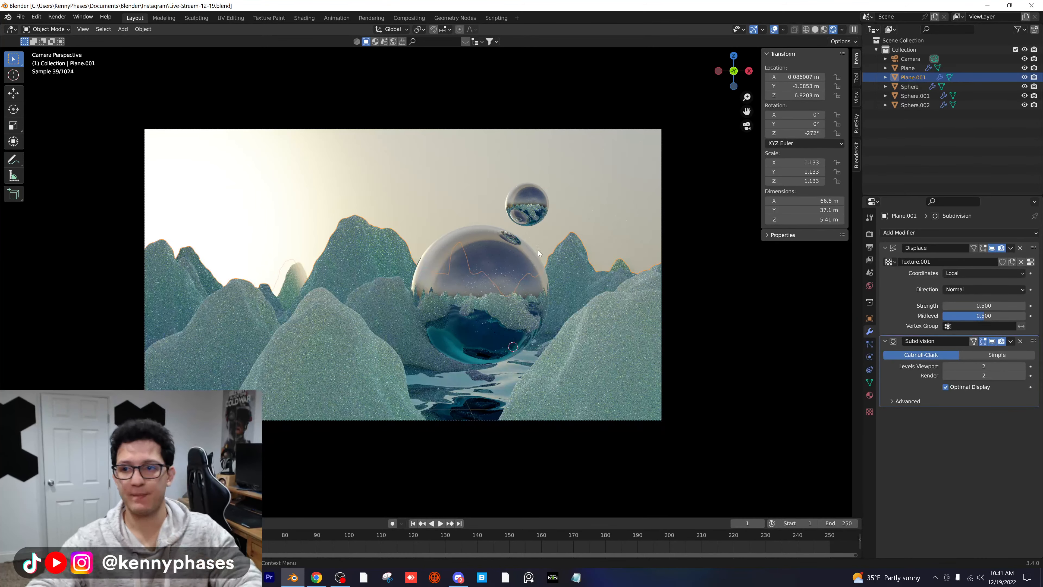
Switch the viewport to solid shading, leave the camera view and hide the giant glass sphere in the viewport
click(815, 29)
scroll(443, 318, down, 3)
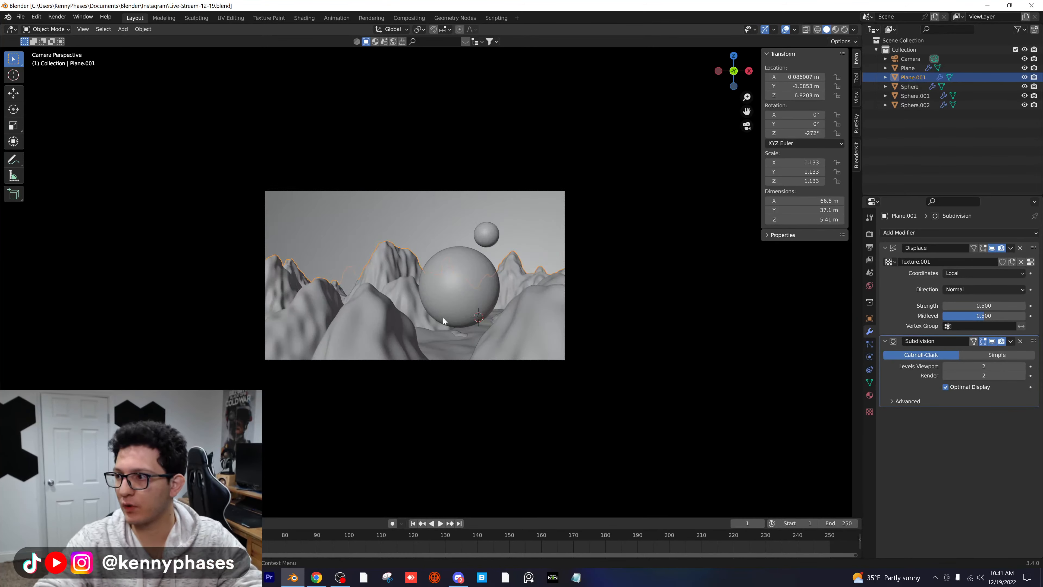
middle_drag(444, 318, 475, 334)
click(475, 336)
key(KP_Decimal)
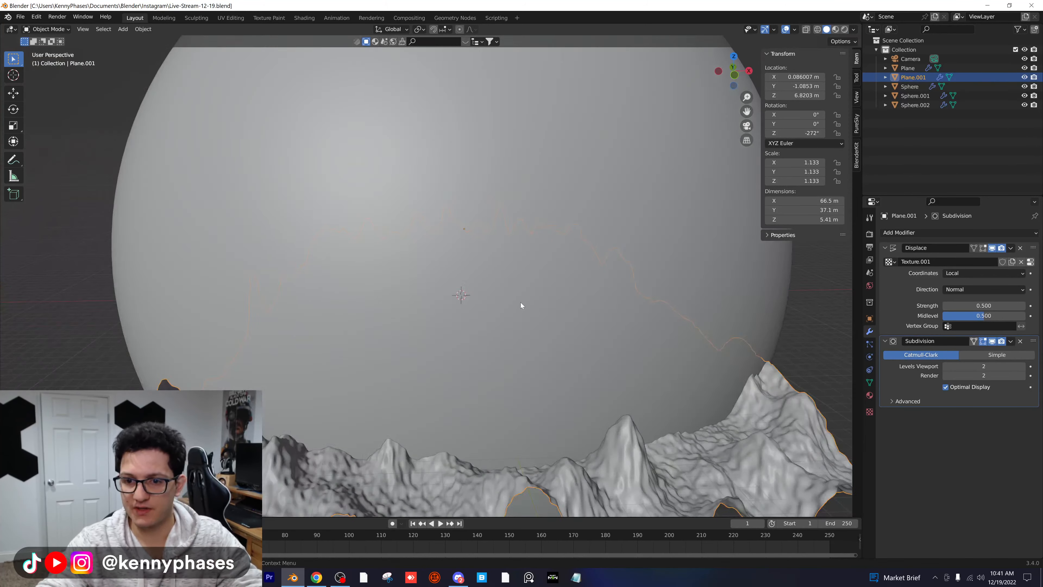
click(1025, 105)
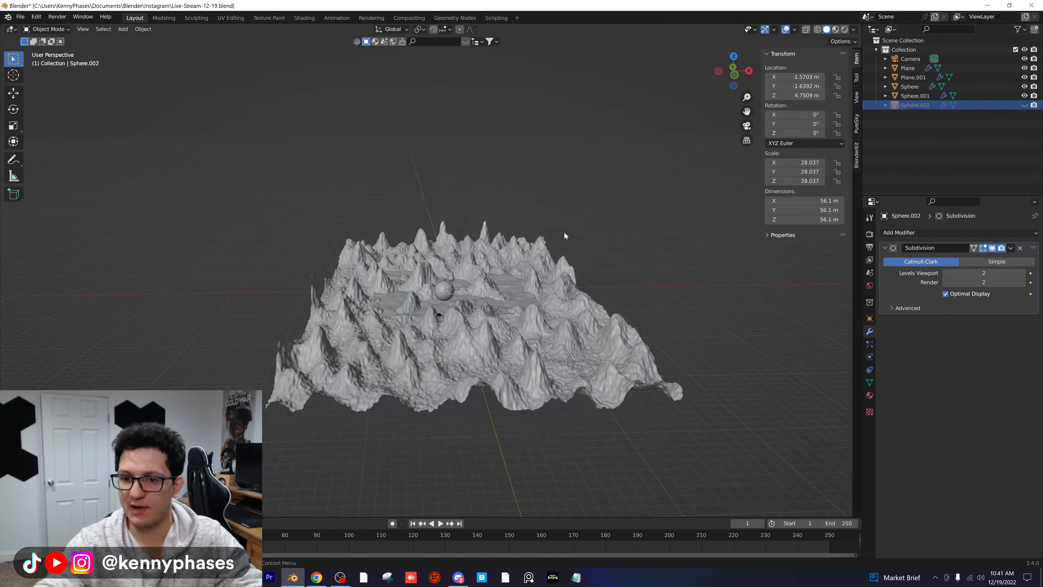
Duplicate the mountain plane and raise the copy along Z to about 12.64 m
scroll(446, 275, up, 3)
click(499, 354)
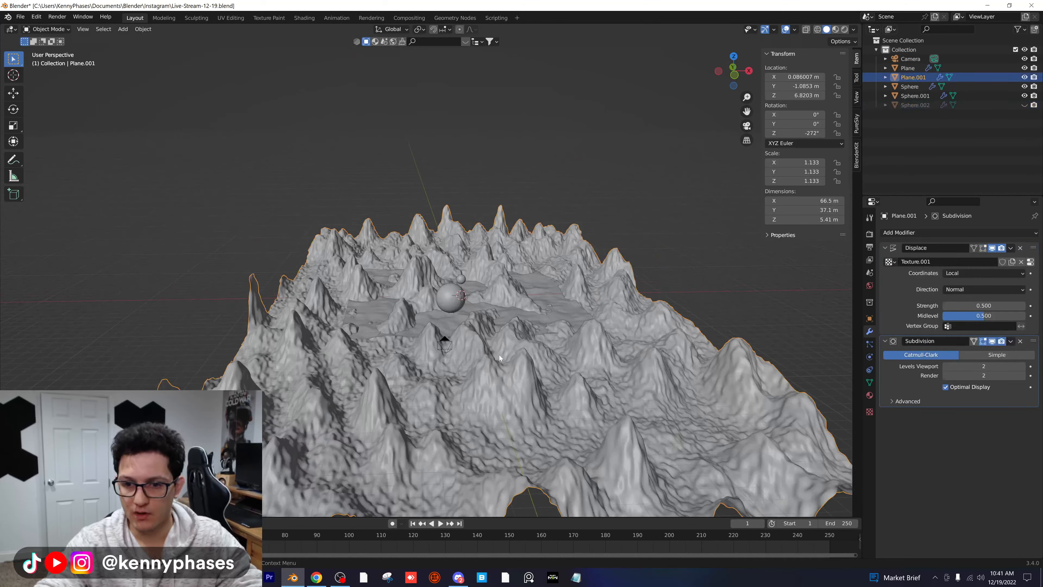
key(shift+d)
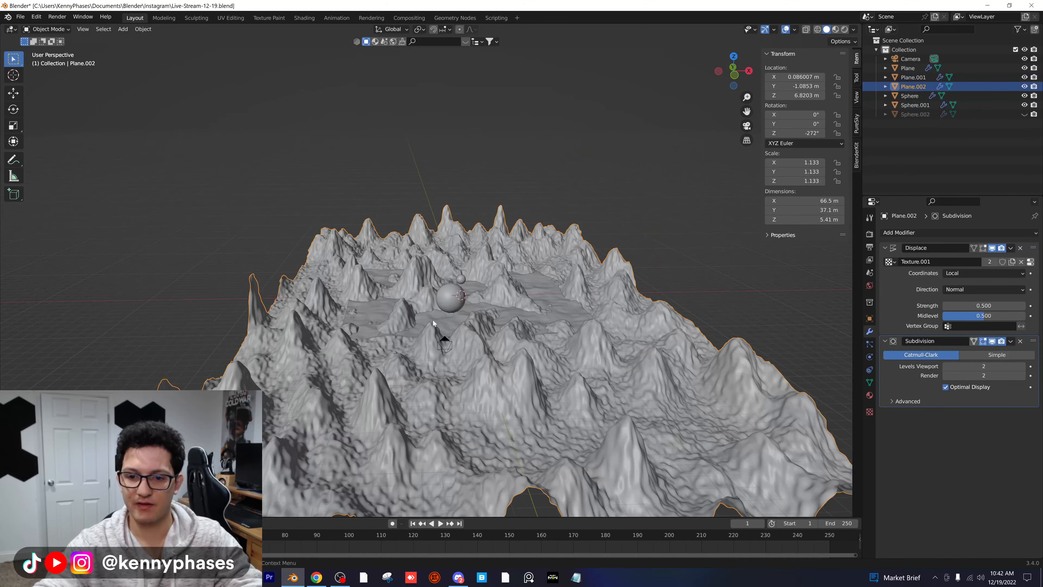
key(z)
click(403, 308)
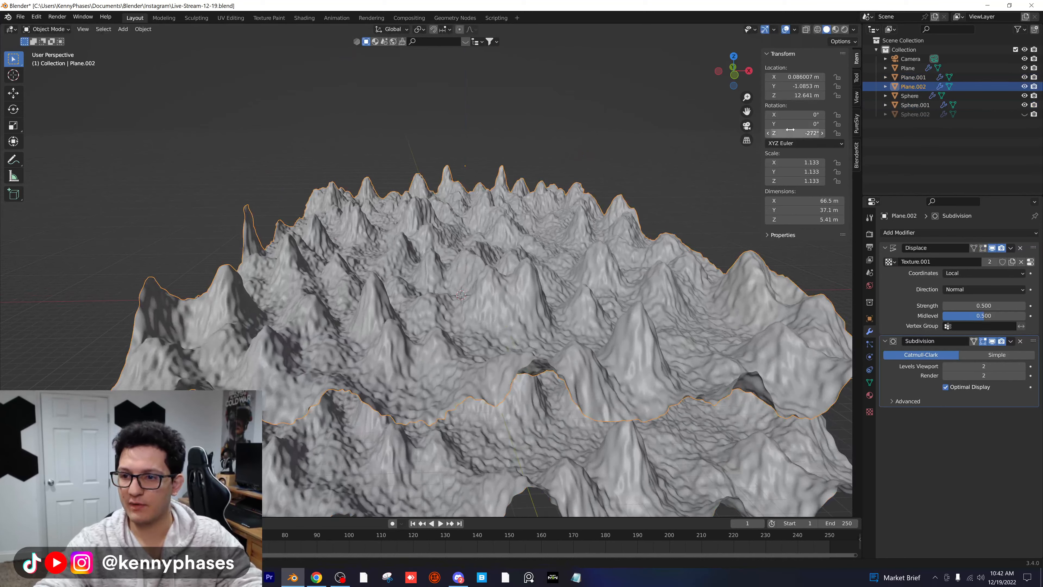
Flip the duplicated mountain plane to an X rotation of -180° and lower it along Z to about 1.14 m
mouse_move(796, 115)
mouse_down()
mouse_move(759, 116)
mouse_move(785, 124)
mouse_up()
key(g)
key(z)
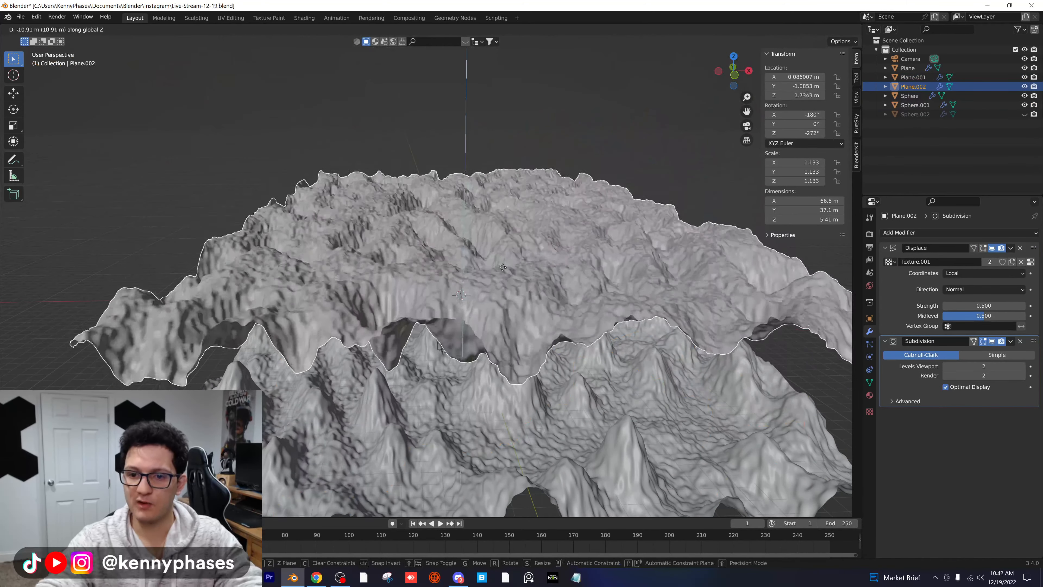
click(510, 207)
middle_drag(510, 207, 510, 218)
scroll(480, 261, up, 3)
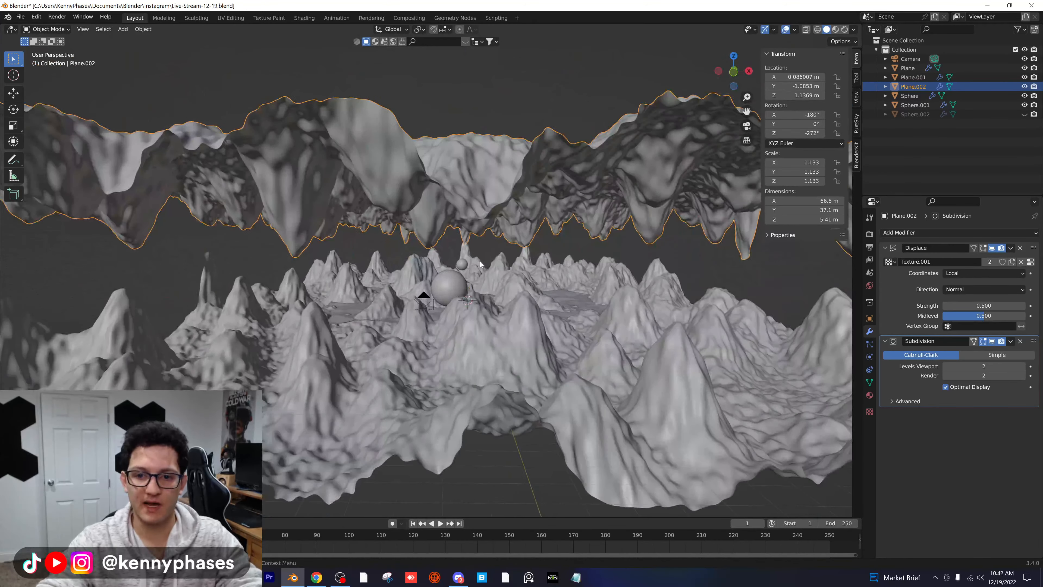
In the rendered camera view, raise the inverted mountain plane to a Z location of about 2.48 m
middle_drag(468, 265, 432, 264)
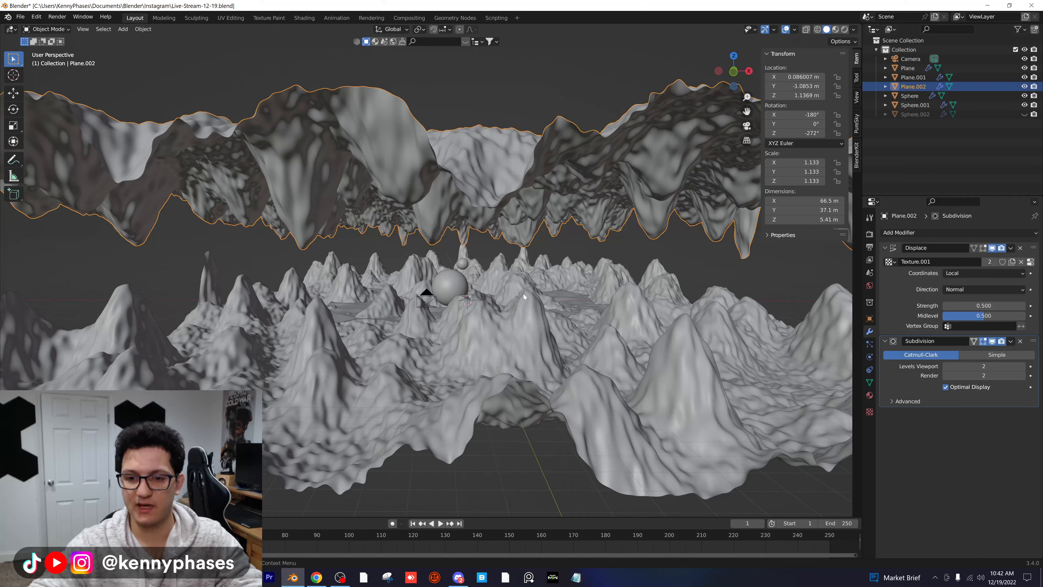
key(KP_0)
scroll(445, 260, up, 2)
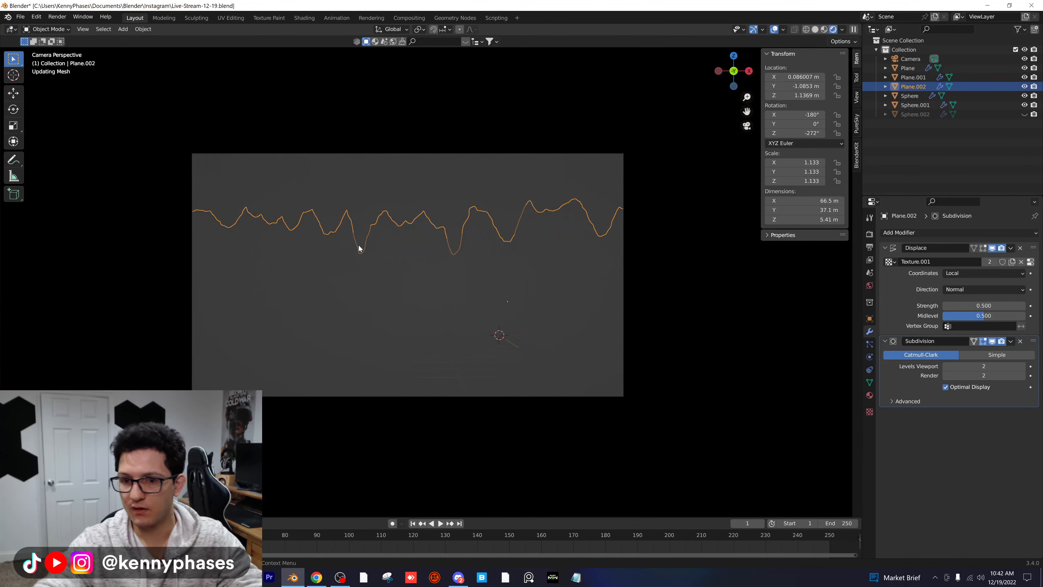
scroll(393, 257, up, 2)
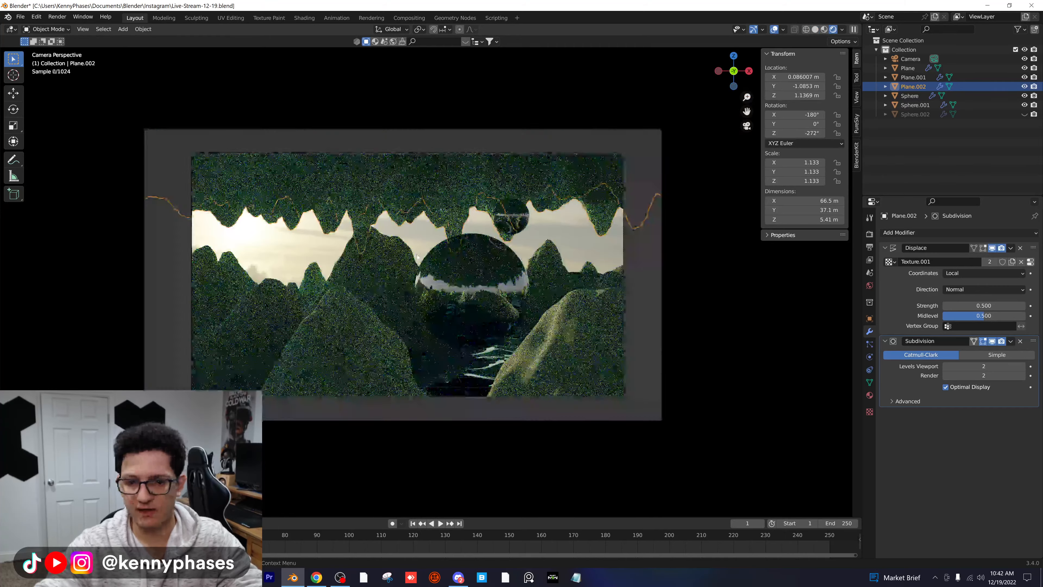
key(g)
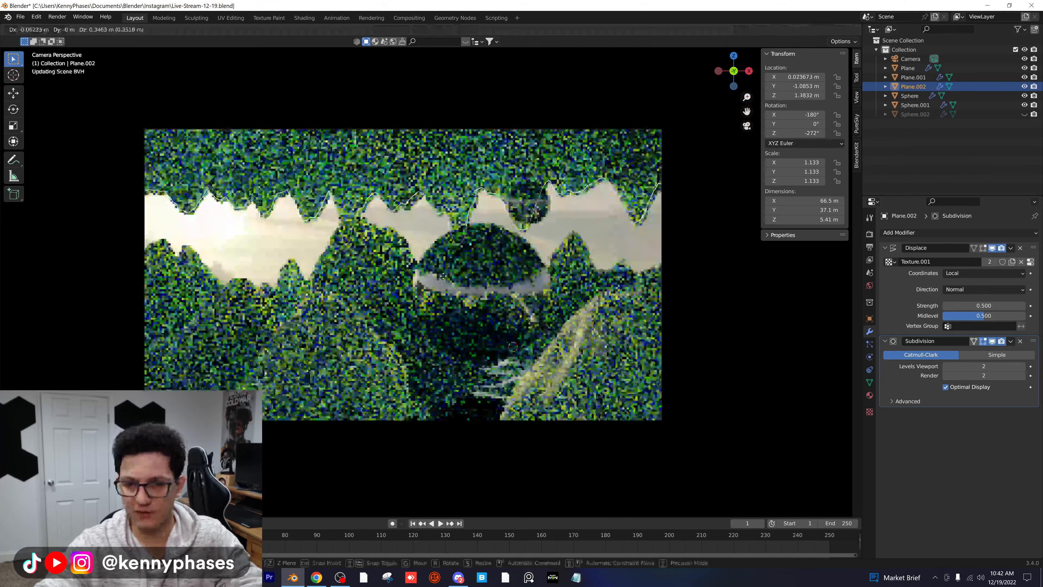
click(437, 255)
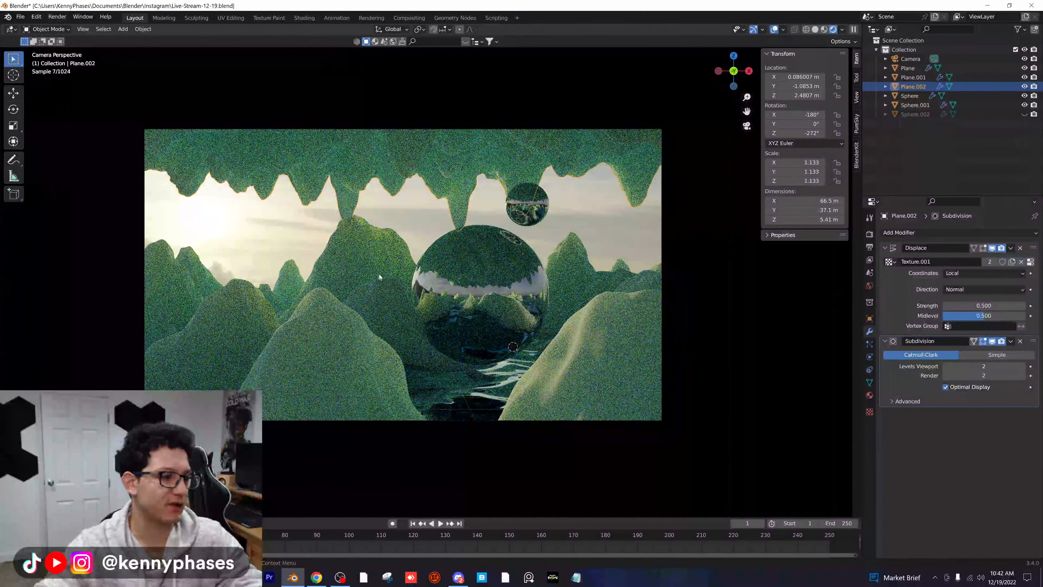
Raise the inverted mountain plane along Z to about 5.14 m and delete it
click(418, 211)
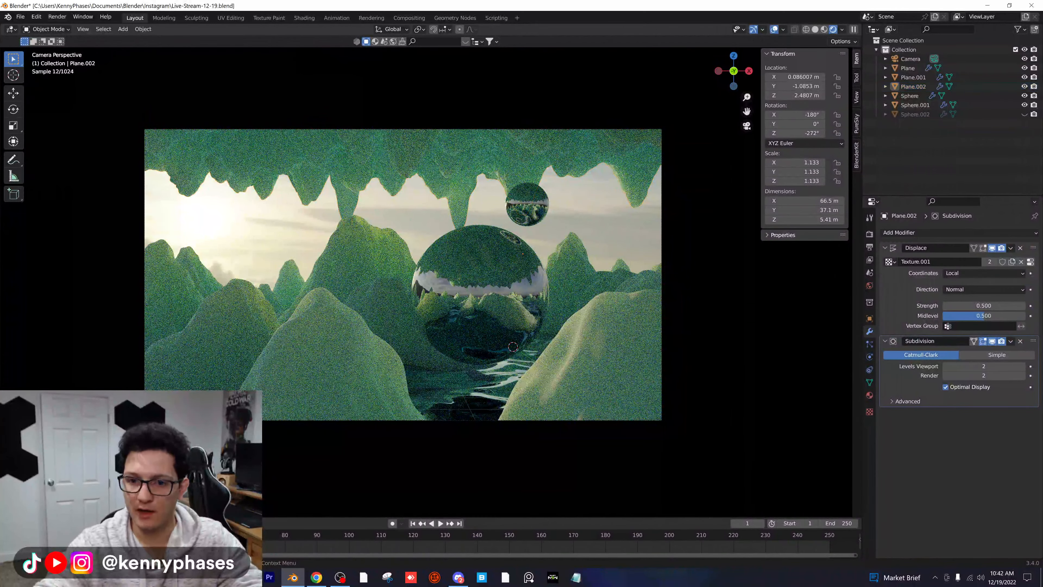
click(442, 163)
key(g)
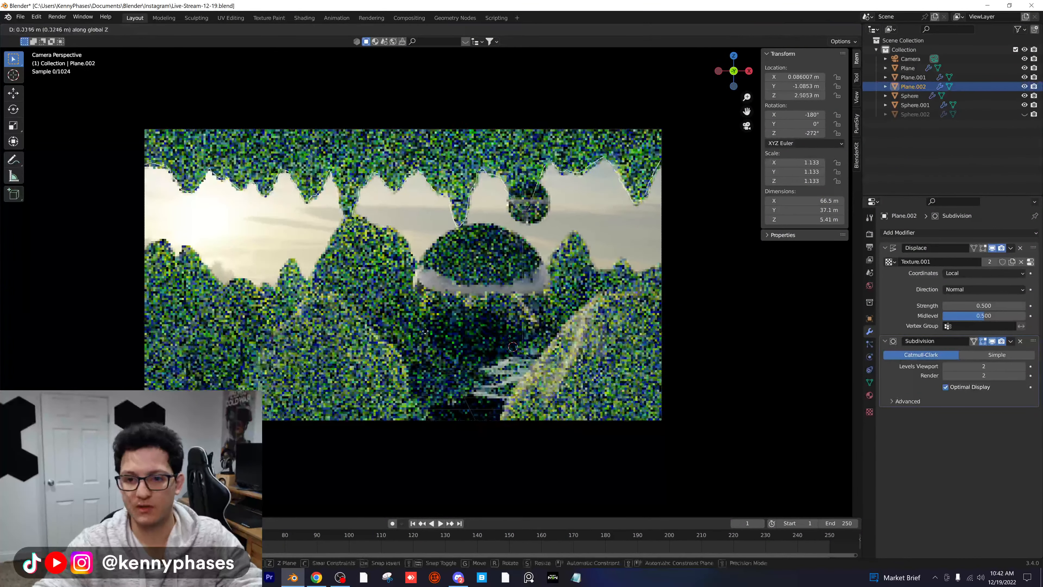
key(z)
click(425, 241)
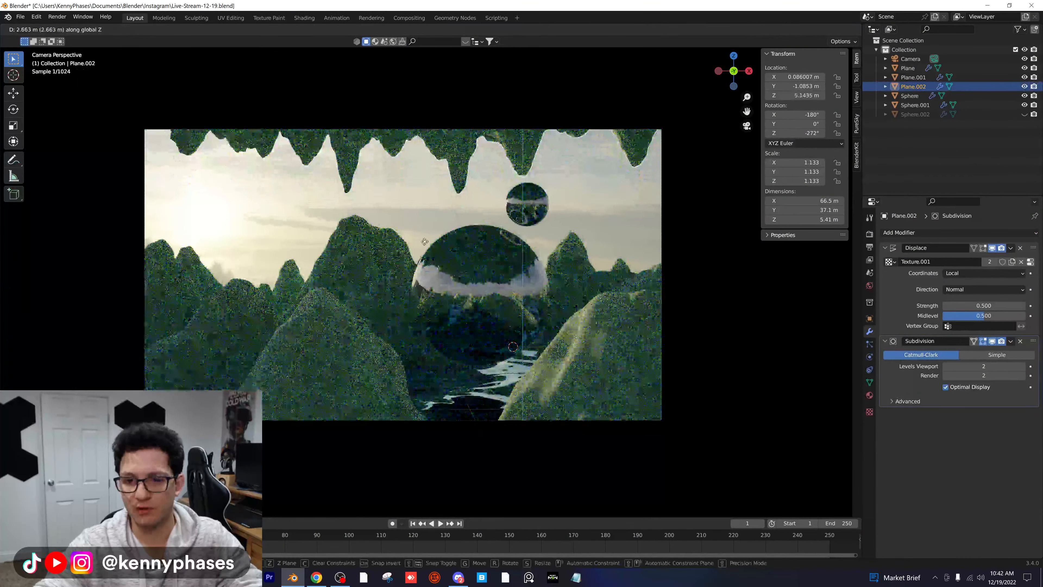
key(Delete)
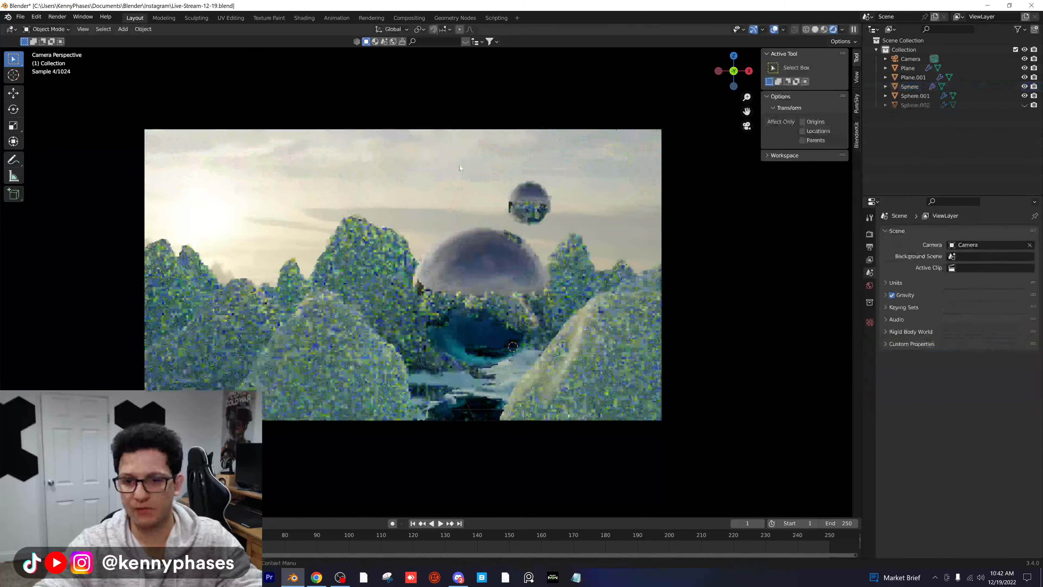
Select the remaining mountain plane, set the Cycles render max samples to 500 and save the file
click(356, 265)
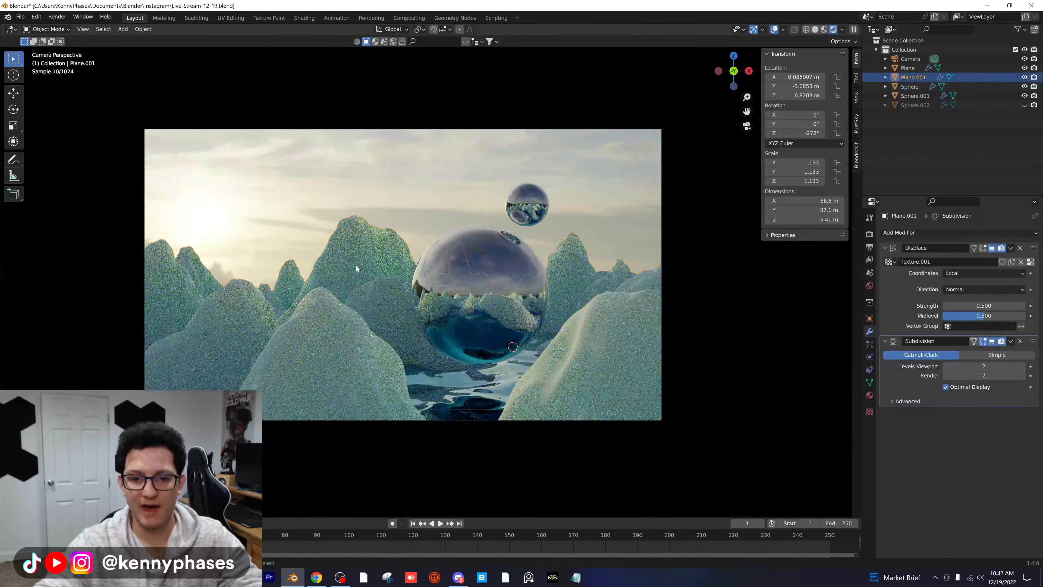
key(ctrl+s)
click(869, 234)
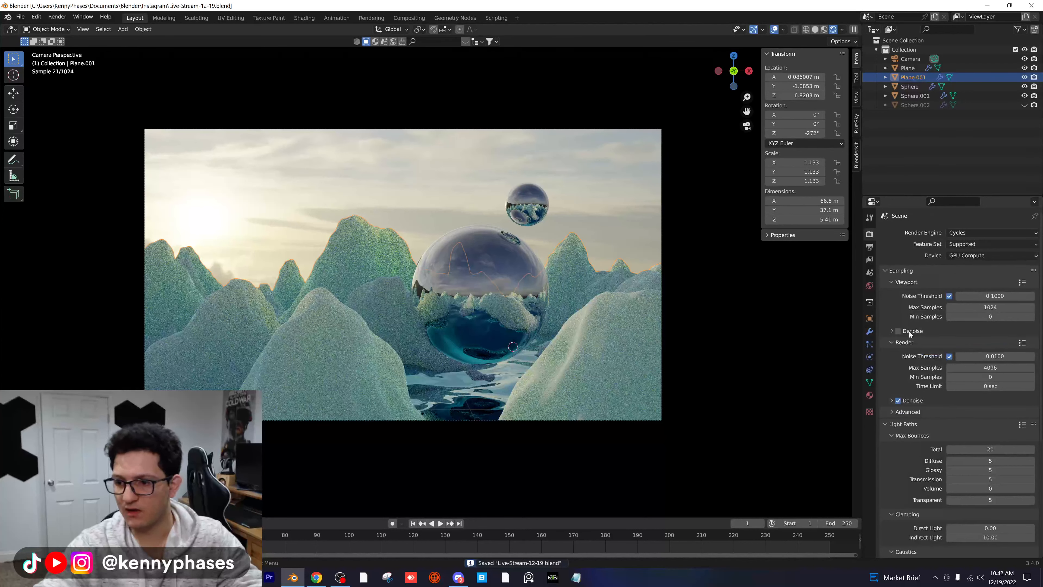
click(953, 367)
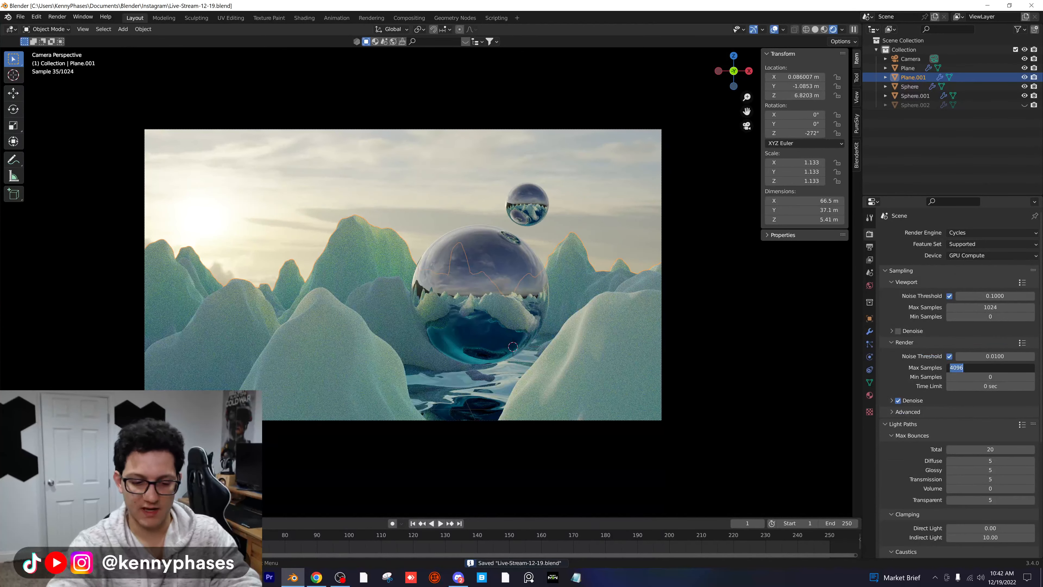
key(ctrl+s)
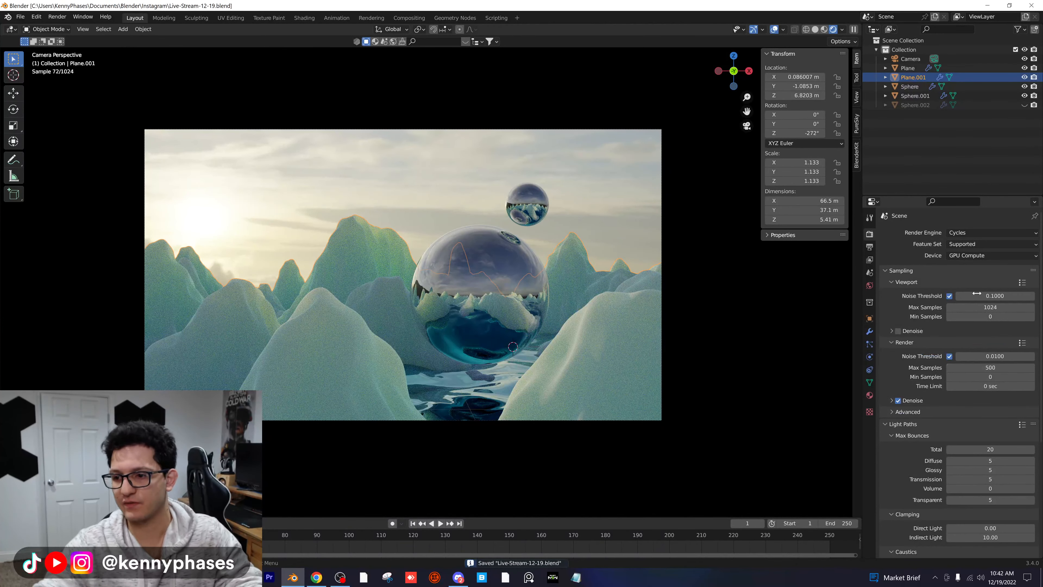
Set the output resolution percentage to 200% and save the file
click(869, 247)
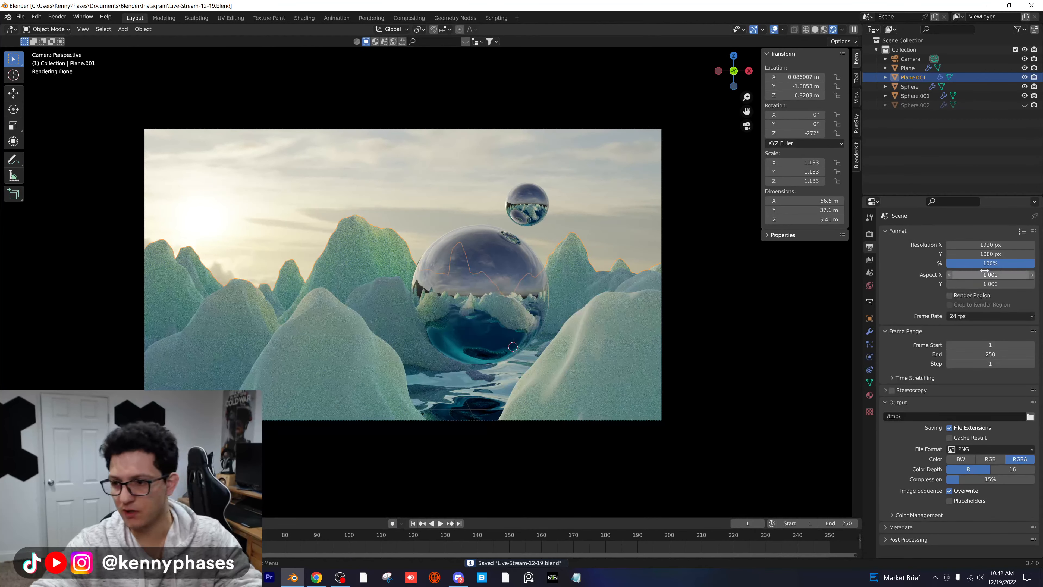
click(1001, 263)
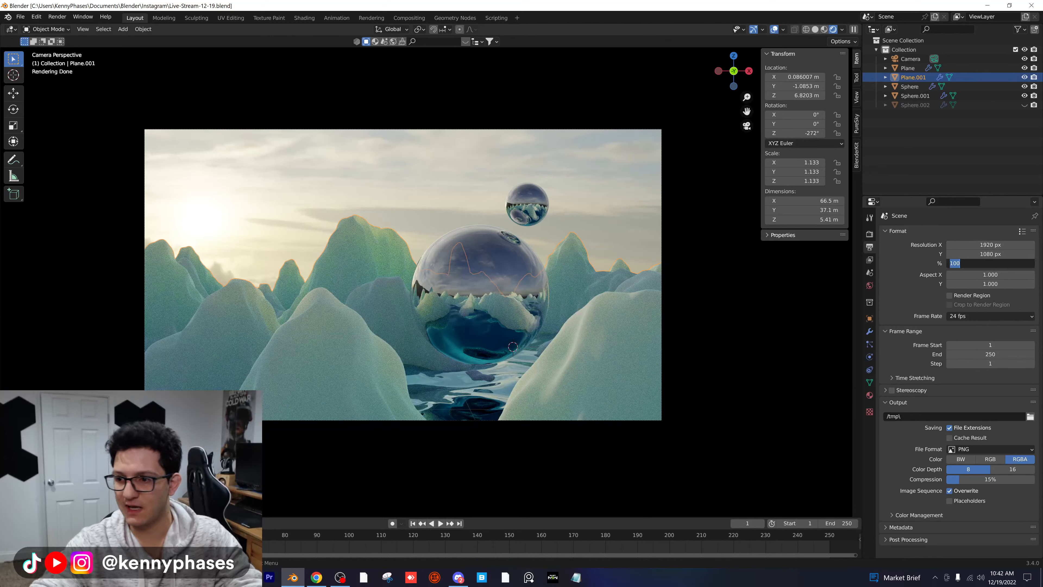
text(200)
key(Return)
key(ctrl+s)
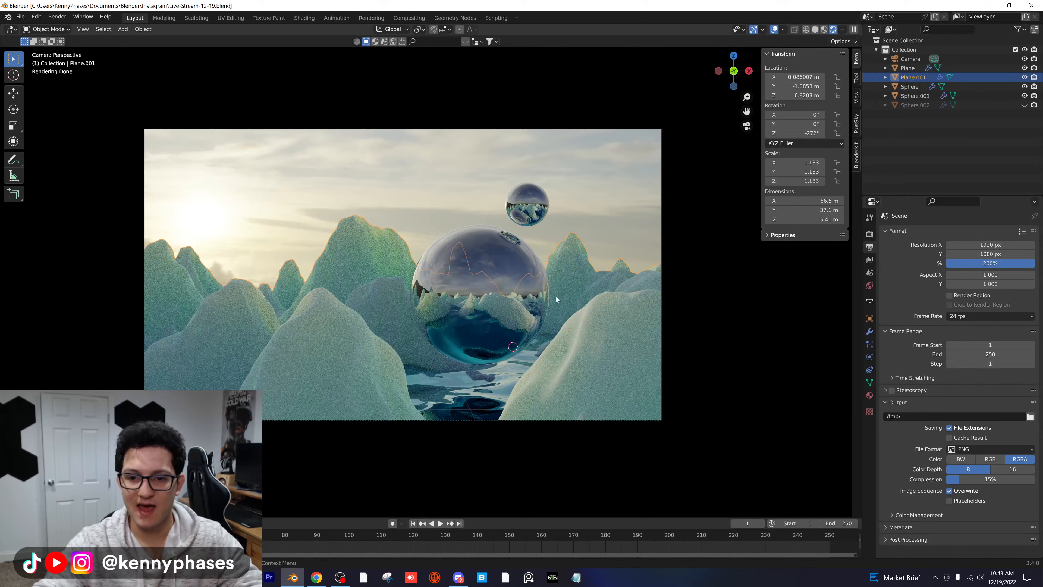
Set the Color Management look to Medium High Contrast and save the file
click(870, 234)
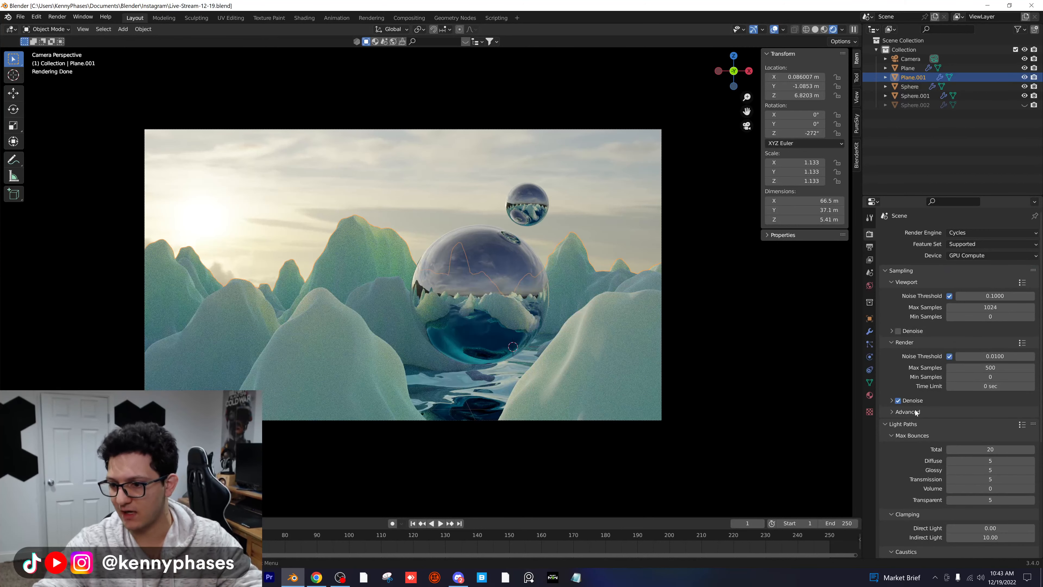
click(913, 424)
click(919, 546)
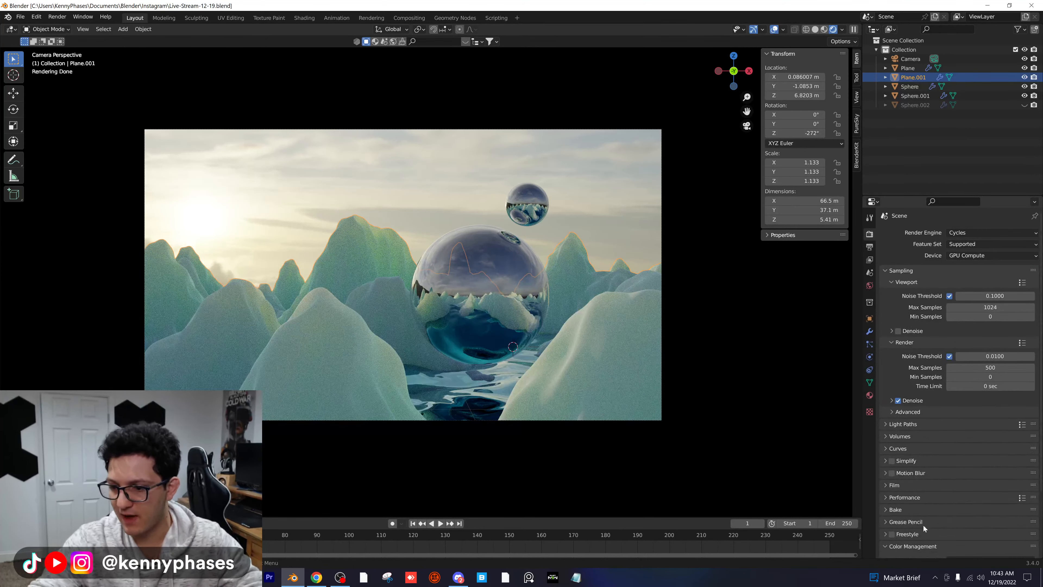
scroll(932, 411, down, 7)
scroll(932, 410, down, 1)
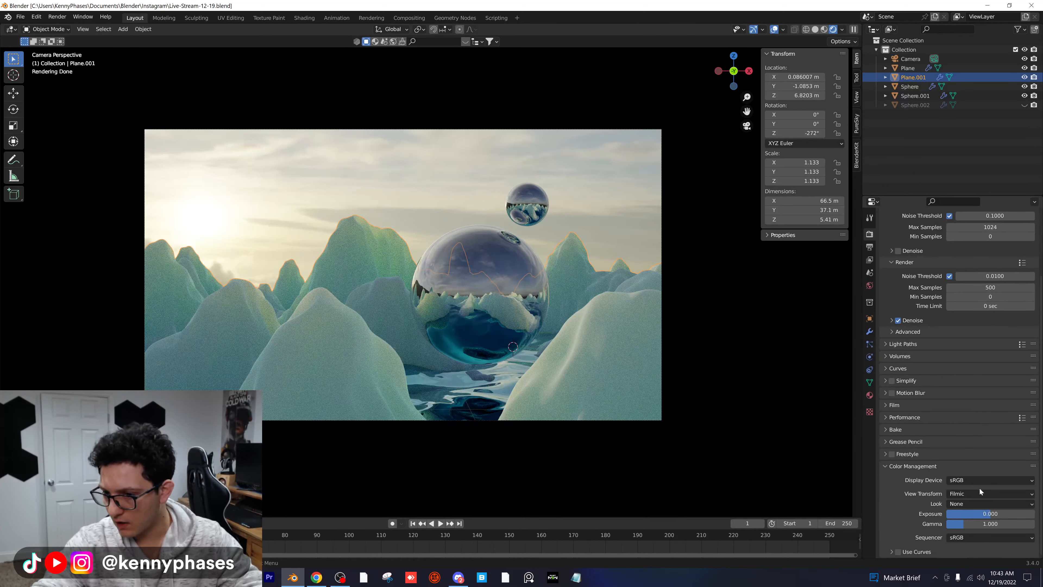
click(969, 503)
click(983, 462)
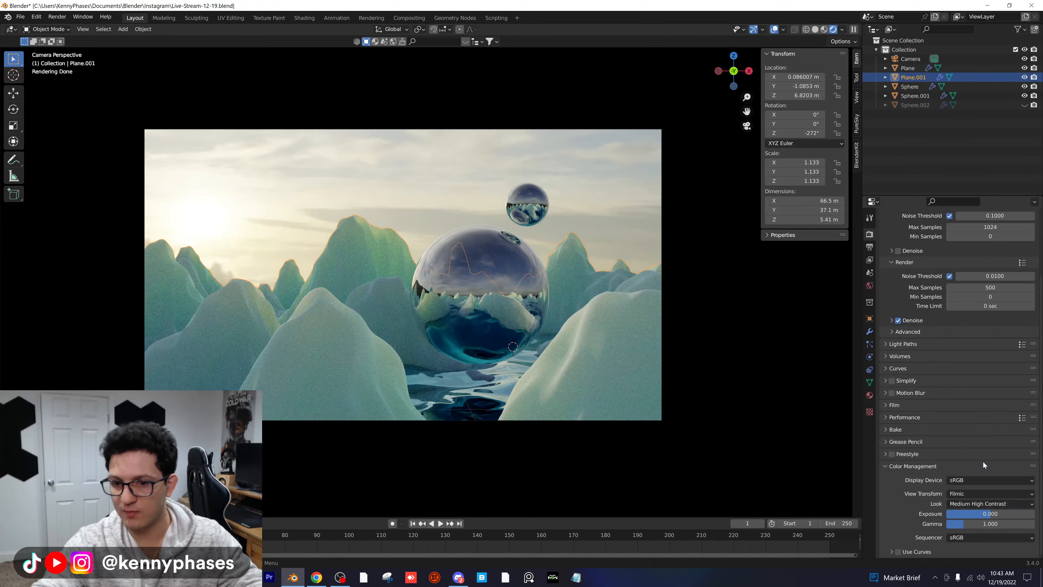
key(ctrl+s)
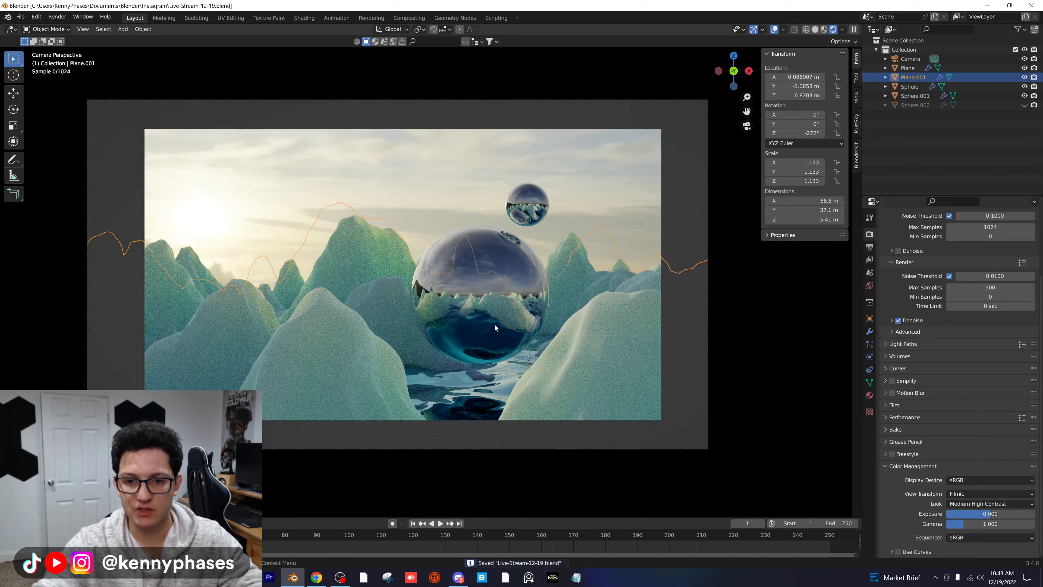
Enable depth of field on the camera and pick the large reflective sphere as its focus object
scroll(495, 323, up, 1)
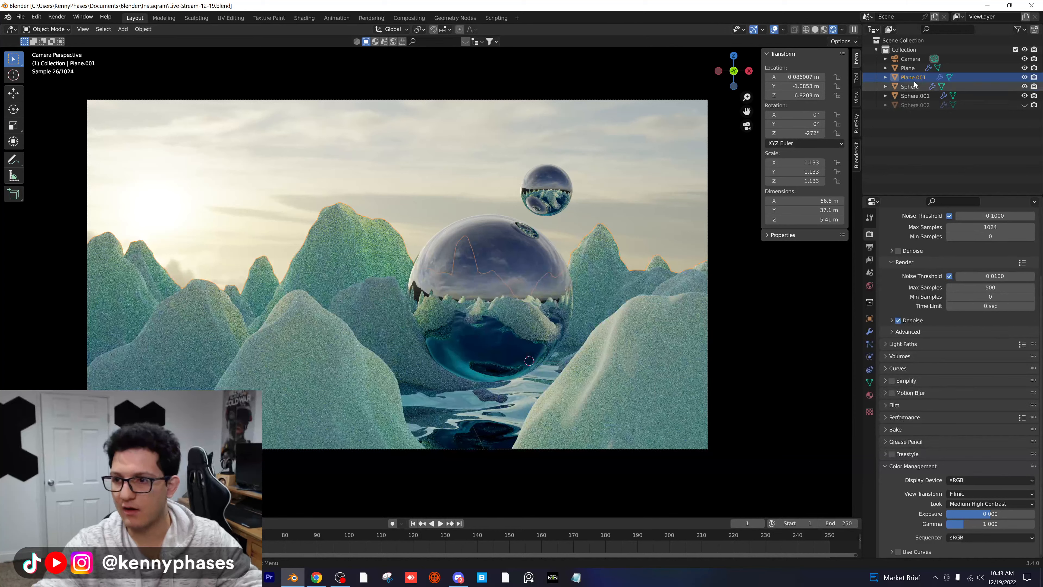
click(911, 58)
click(870, 356)
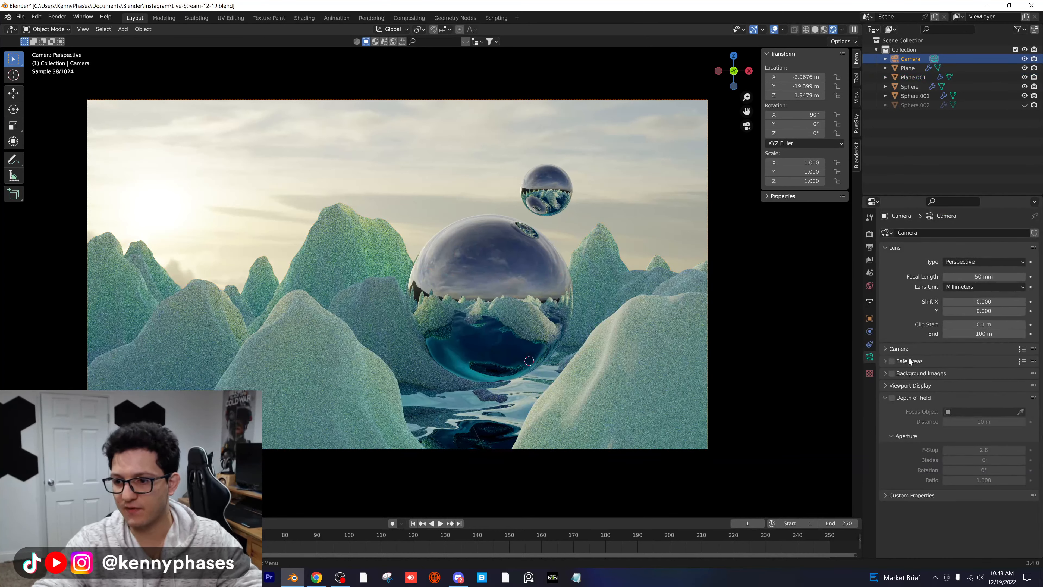
click(892, 397)
click(1020, 411)
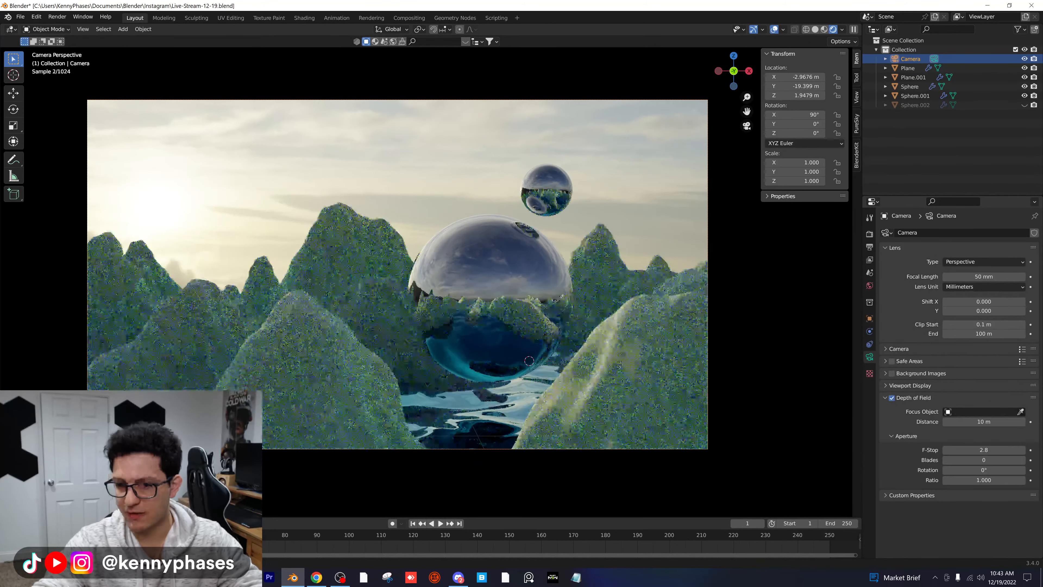
click(494, 272)
Try an F-Stop of 0.2 for the camera's depth of field
click(984, 450)
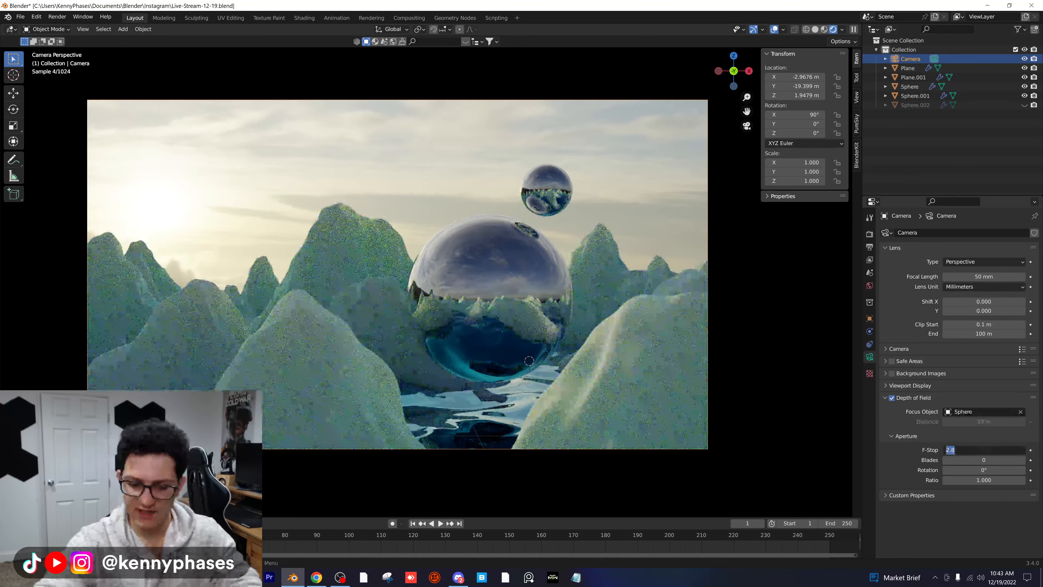
text(.2)
key(Return)
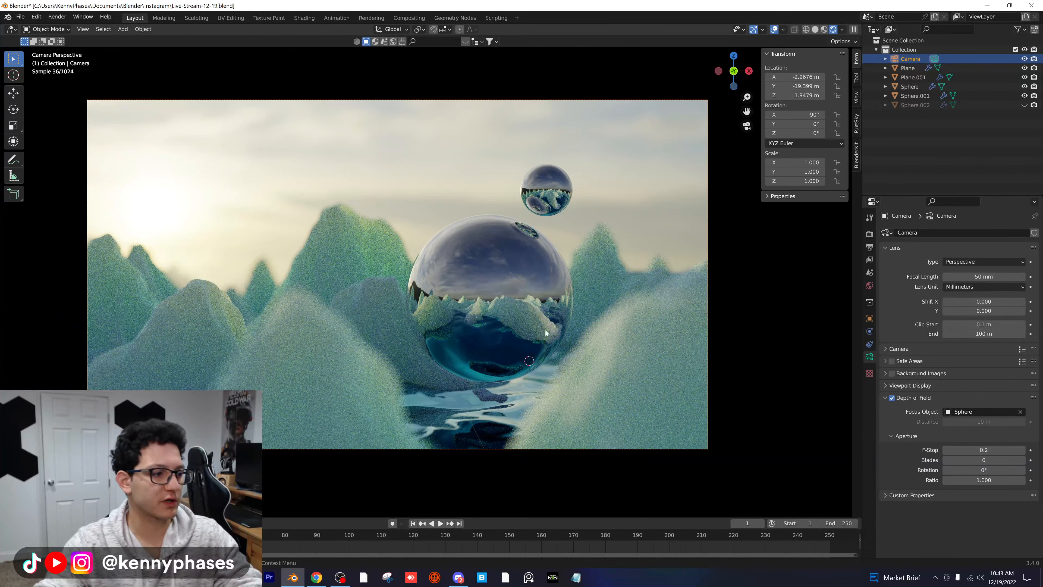
Set the camera's depth of field F-Stop to 1.0 and save the file
click(983, 449)
text(1)
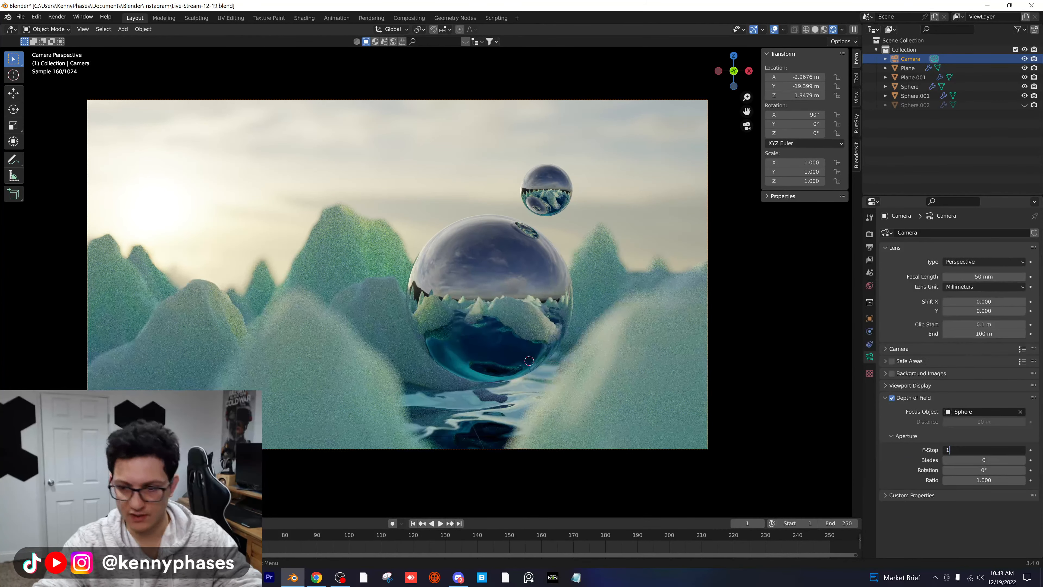
key(Return)
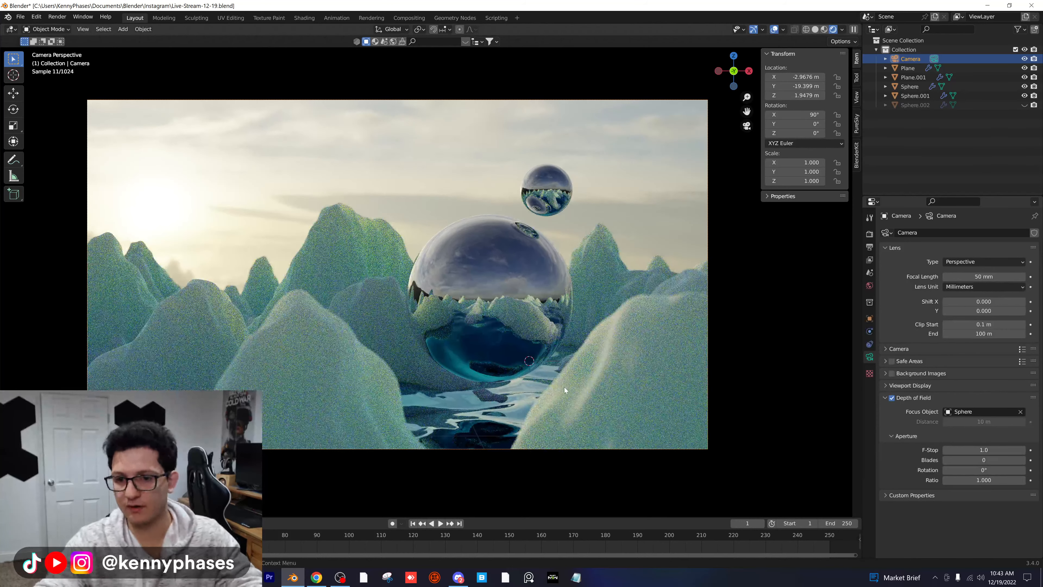
key(ctrl+s)
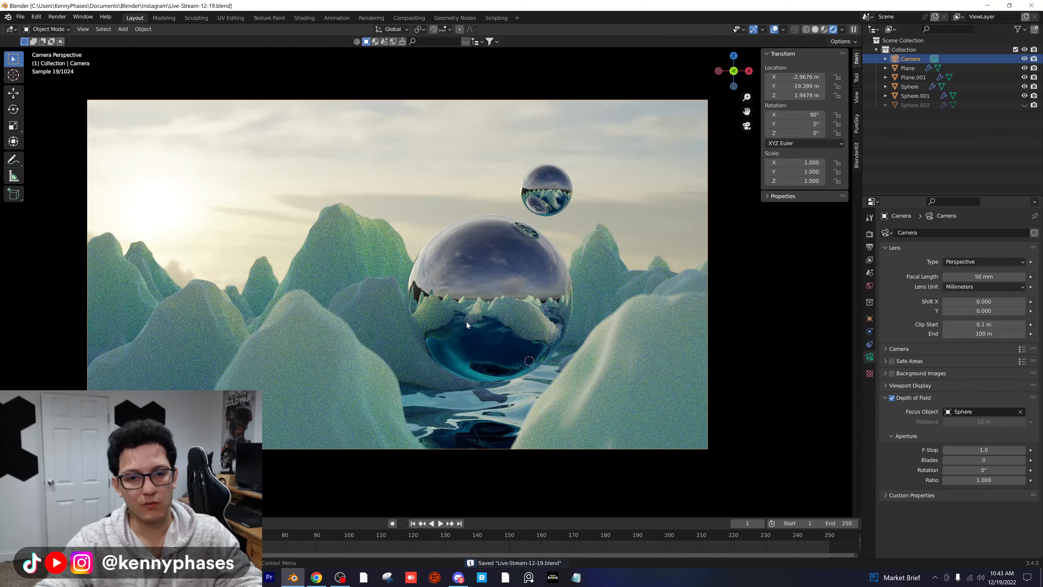
Set the Cycles render noise threshold to 0.1 and save the file
click(870, 234)
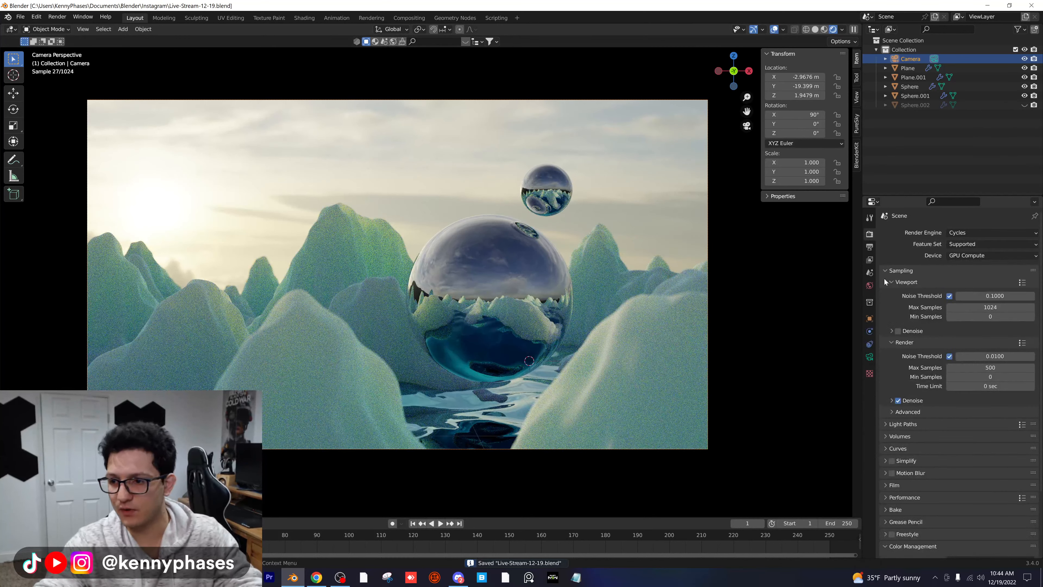
click(1015, 356)
click(1016, 356)
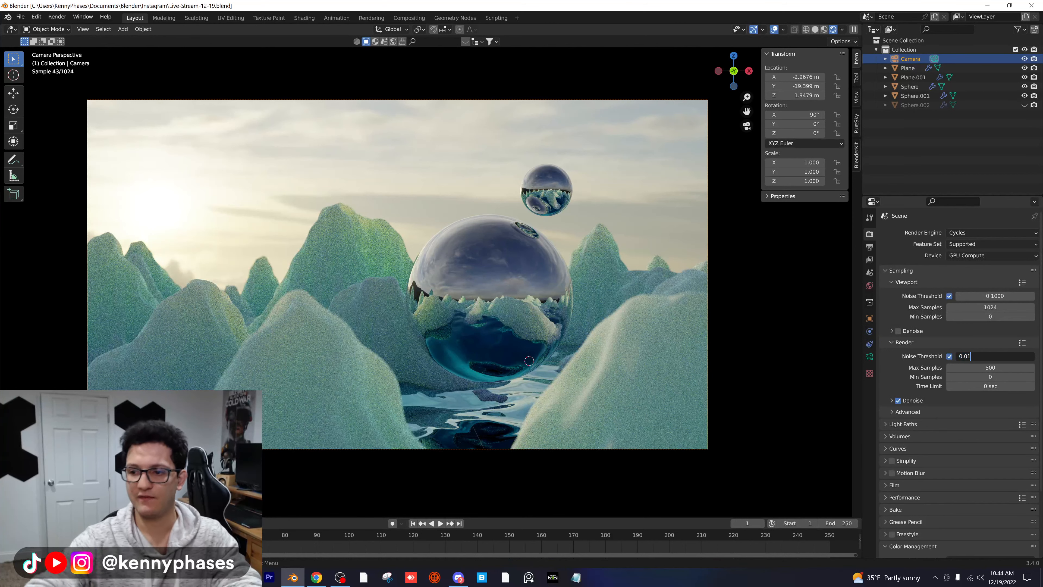
key(BackSpace)
key(BackSpace)
text(1)
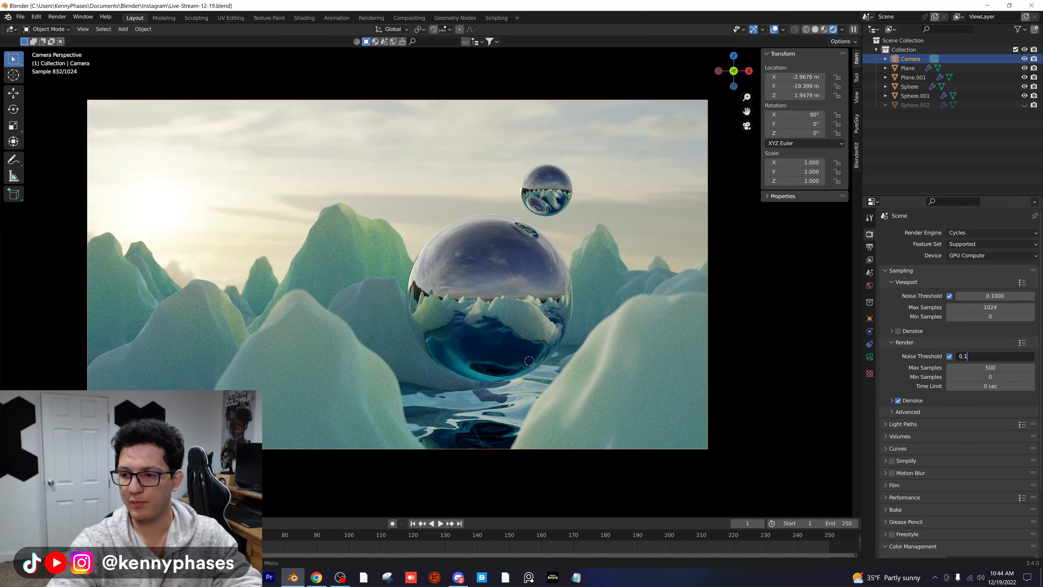
key(Return)
key(ctrl+s)
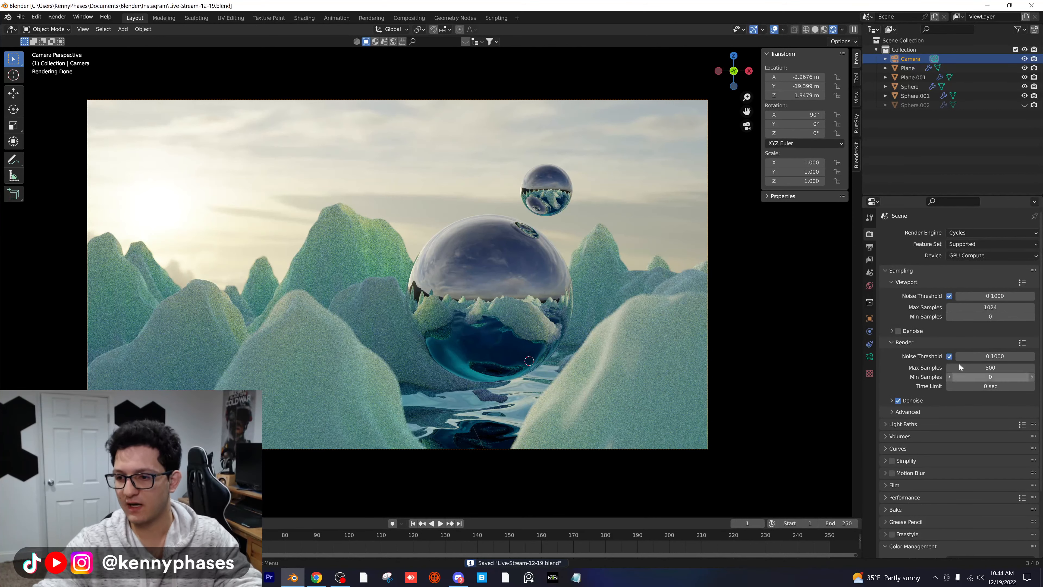
Set the render denoiser to OptiX, and collapse the Sampling and Color Management settings
click(920, 400)
click(996, 414)
click(965, 426)
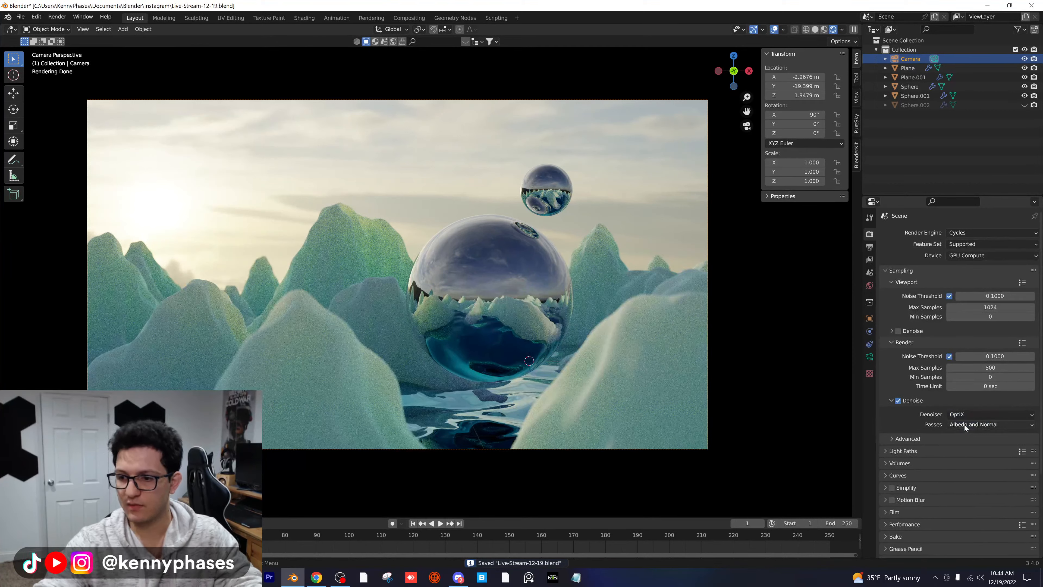
click(908, 343)
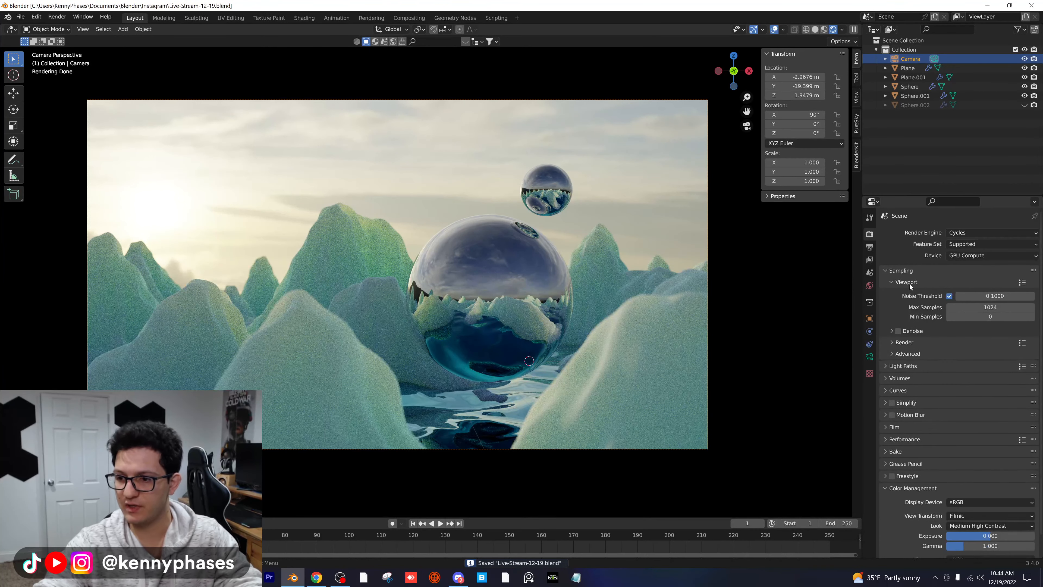
click(899, 270)
click(907, 404)
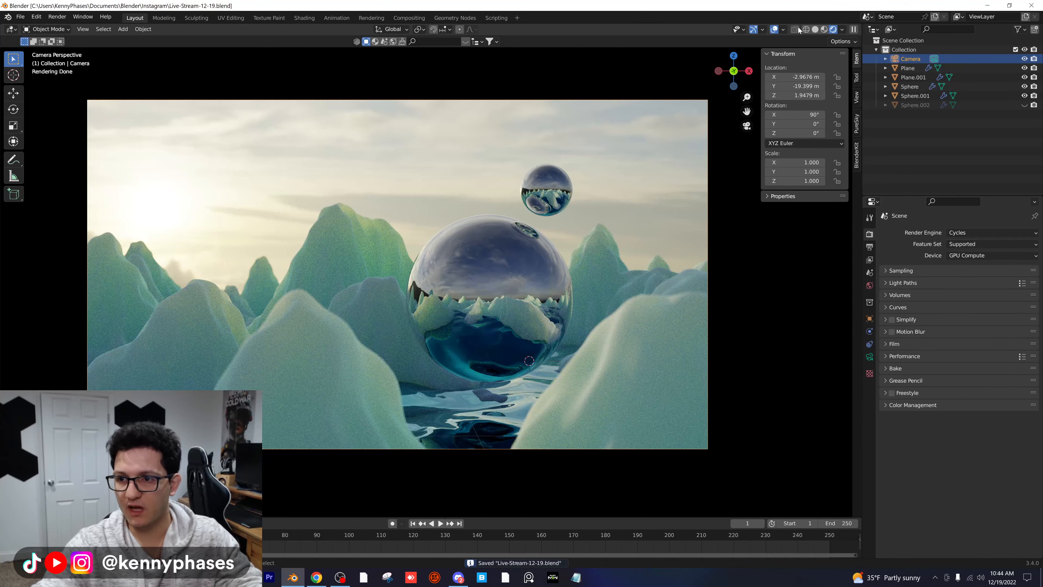
Switch the viewport to solid shading and render the camera view as a still image
click(815, 29)
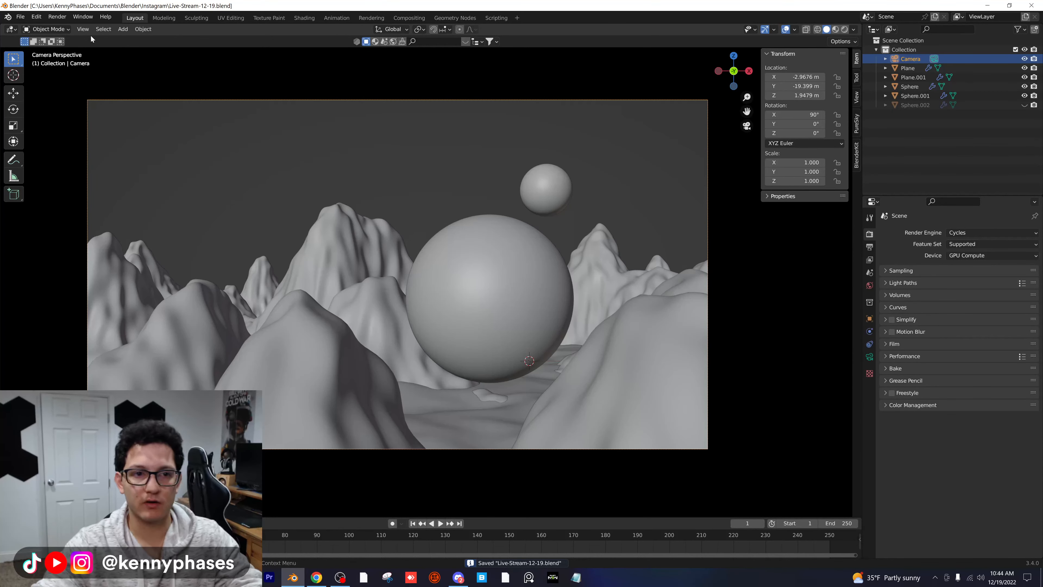
click(57, 16)
click(73, 27)
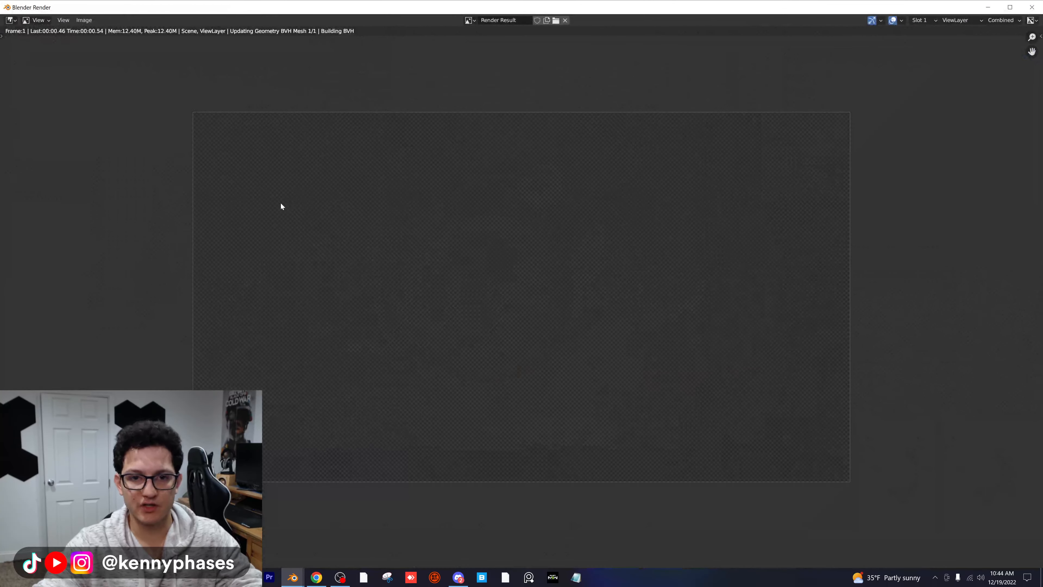
middle_drag(340, 225, 392, 221)
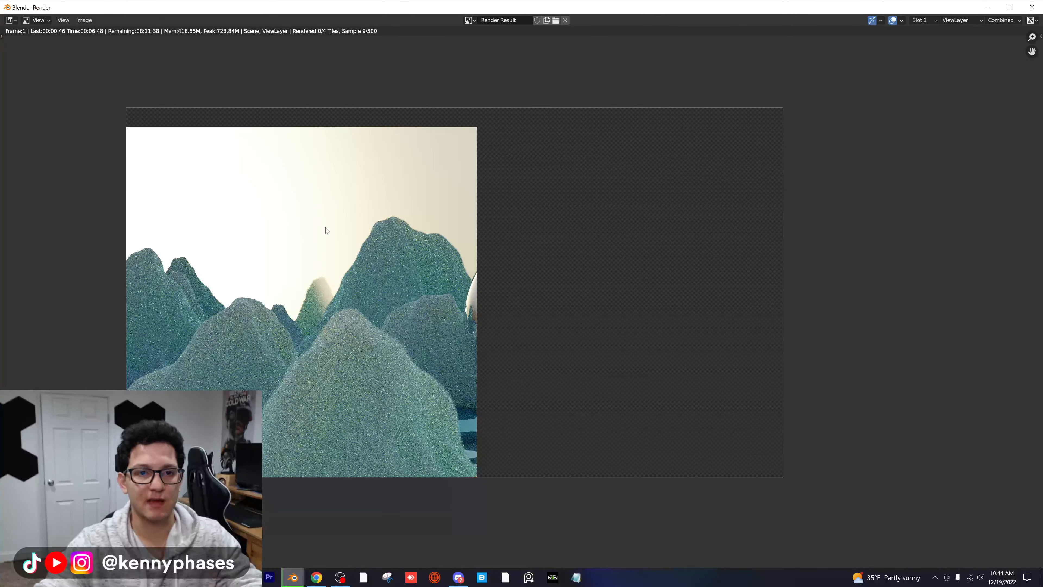
scroll(327, 231, up, 1)
scroll(329, 231, down, 2)
scroll(328, 228, up, 2)
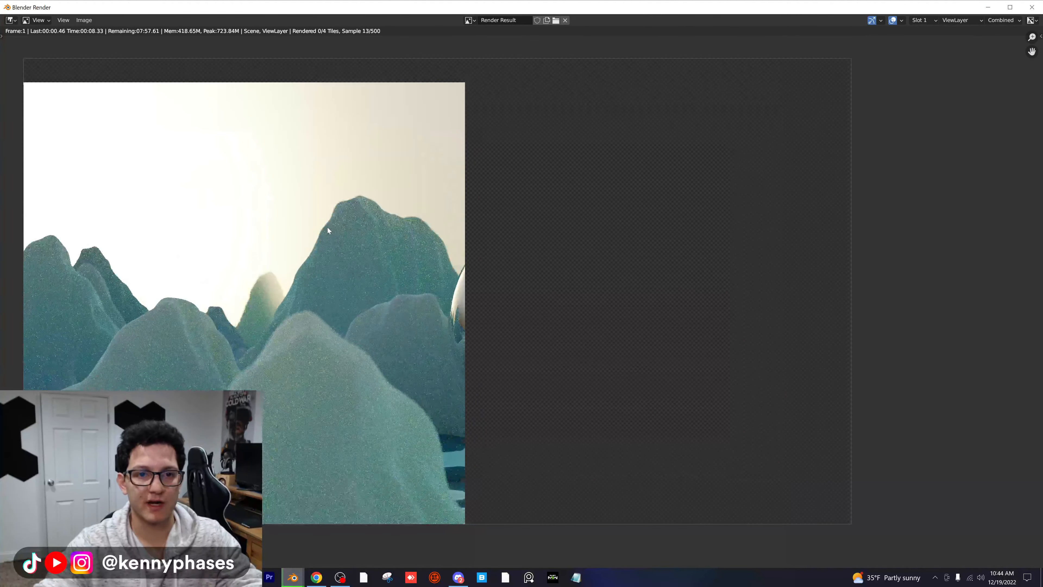
middle_drag(327, 228, 345, 228)
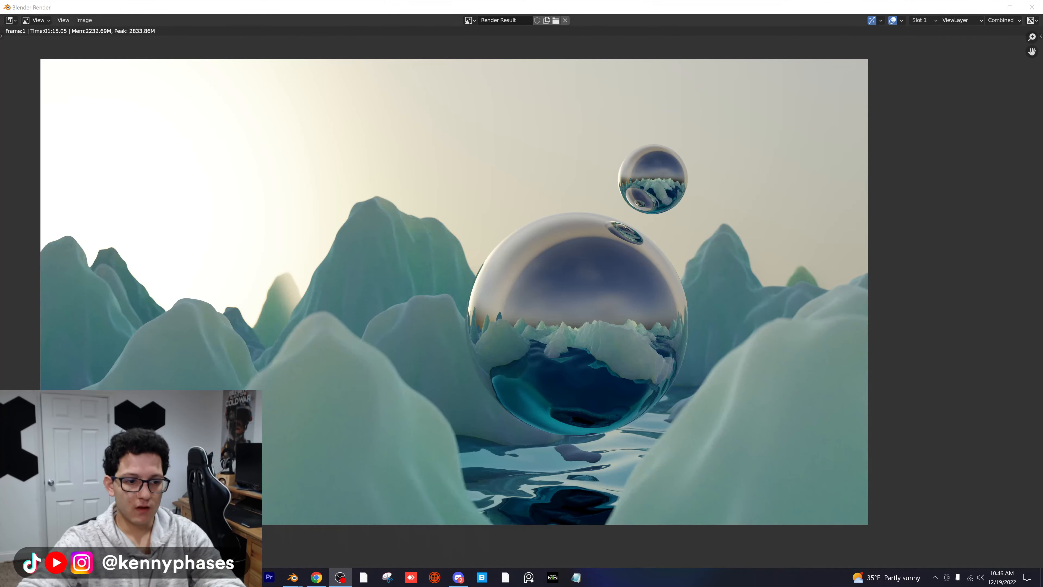
Examine the finished render's mountains and spheres at close range and in full, and close the render window
click(506, 172)
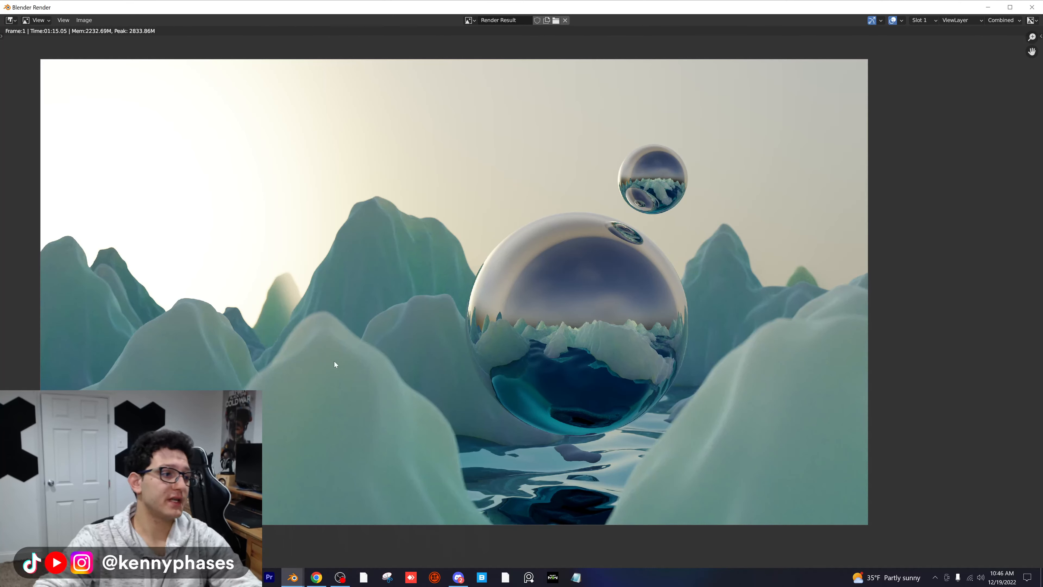
scroll(374, 343, down, 1)
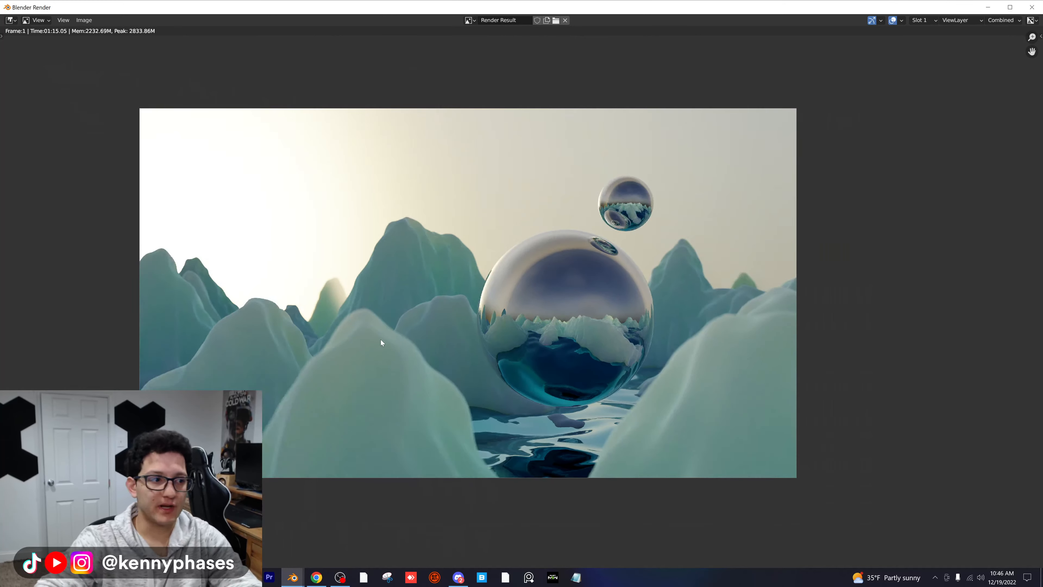
scroll(381, 317, up, 1)
middle_drag(380, 291, 430, 293)
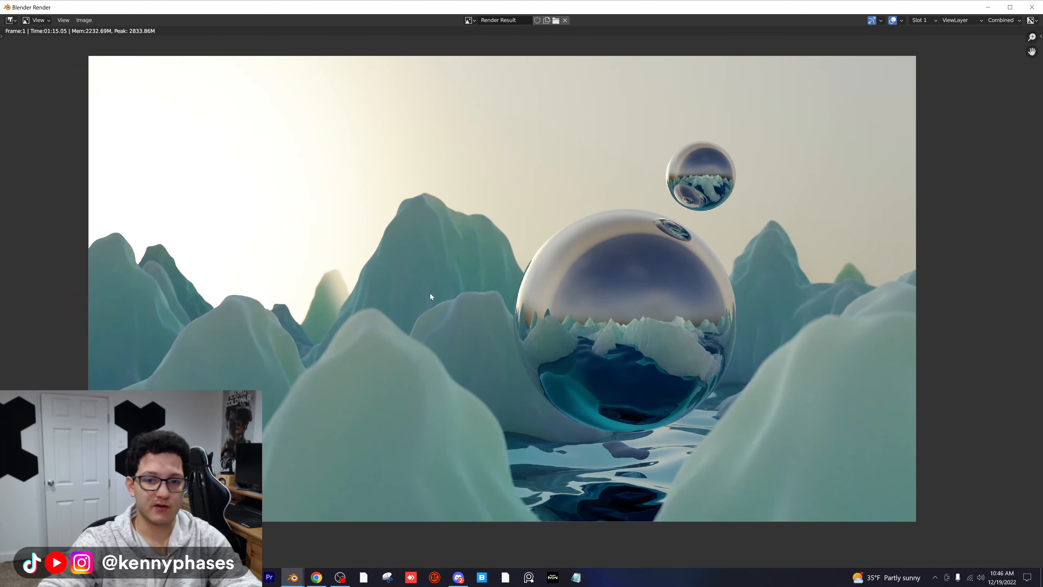
scroll(428, 298, up, 4)
middle_drag(373, 196, 430, 240)
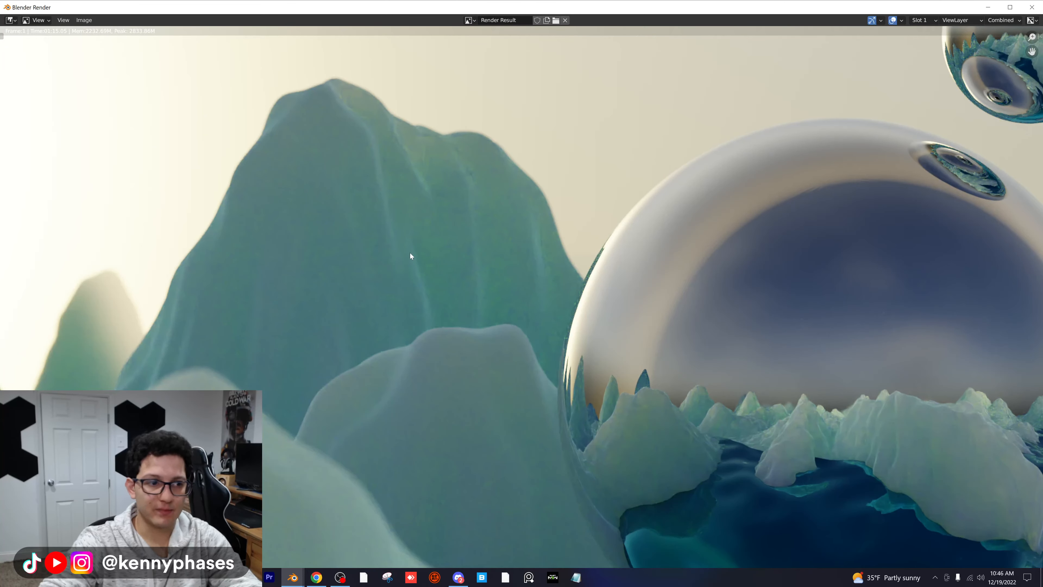
scroll(409, 255, down, 4)
middle_drag(466, 234, 482, 199)
scroll(456, 204, down, 2)
scroll(522, 237, up, 2)
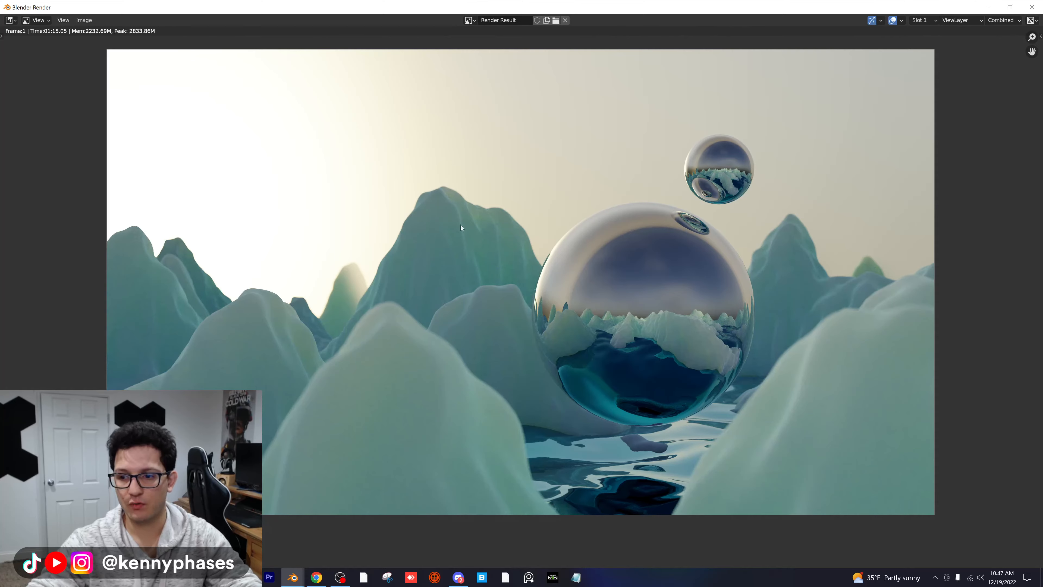
click(1031, 7)
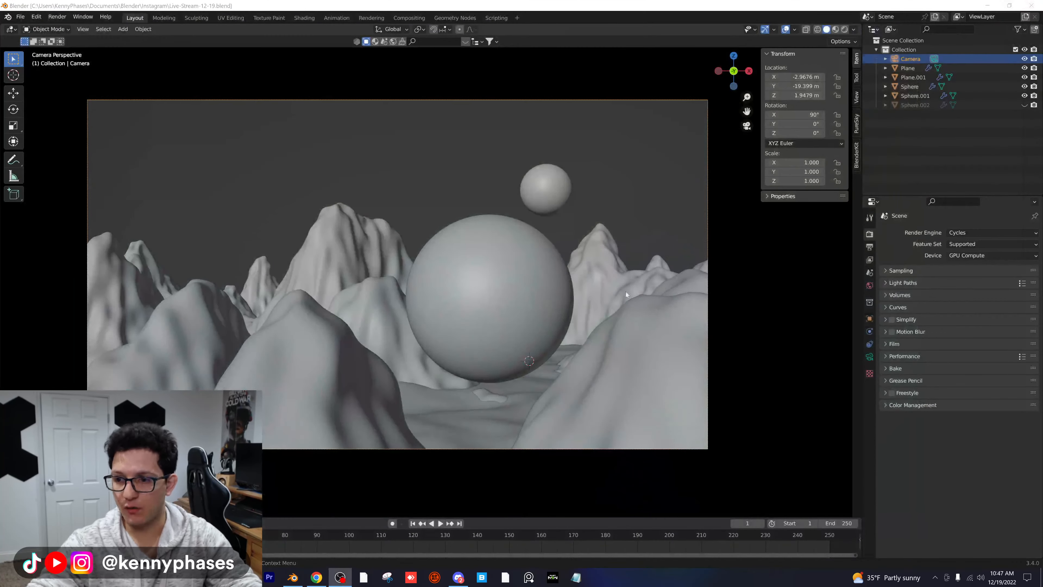
Return the viewport to rendered shading, set the Cycles render noise threshold to 0.01 and save the file
click(844, 29)
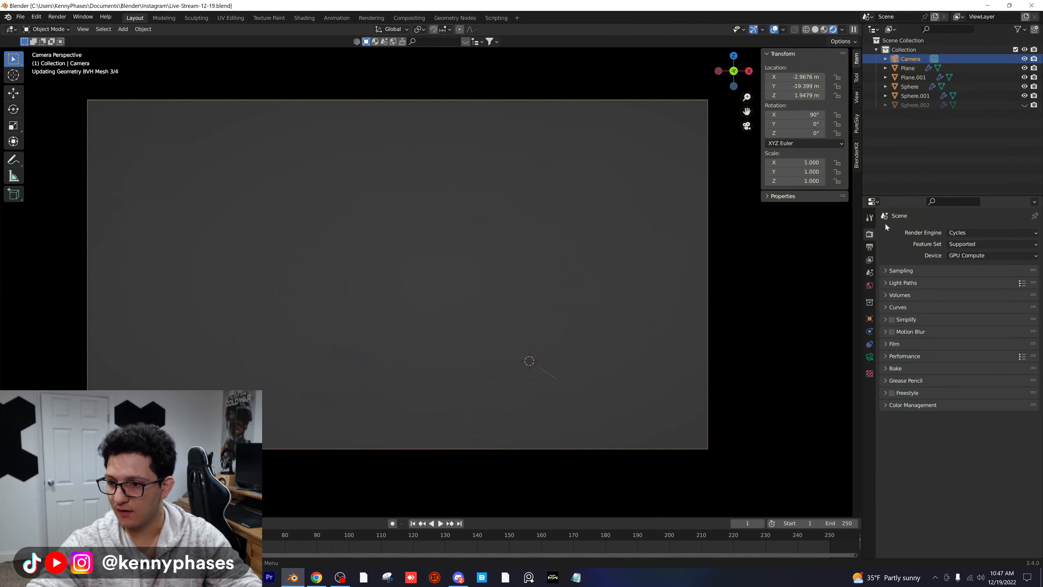
click(901, 272)
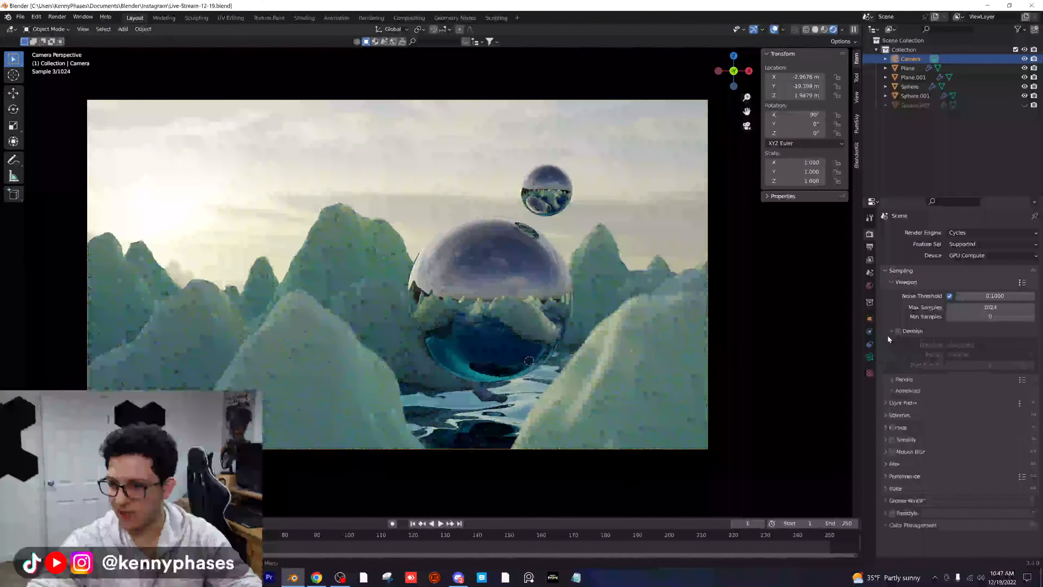
click(908, 380)
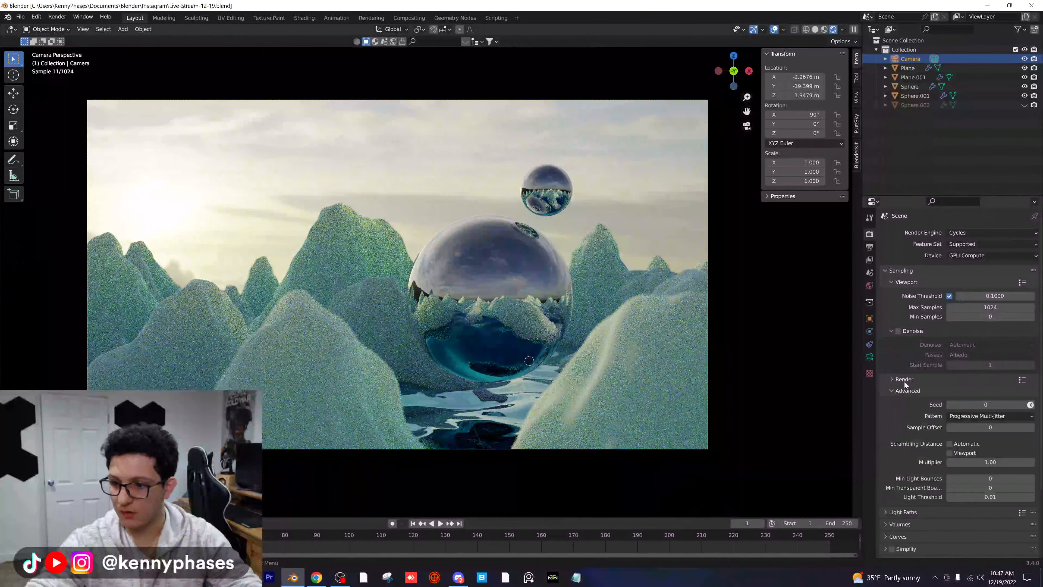
click(903, 391)
click(900, 380)
click(993, 392)
text(0.1)
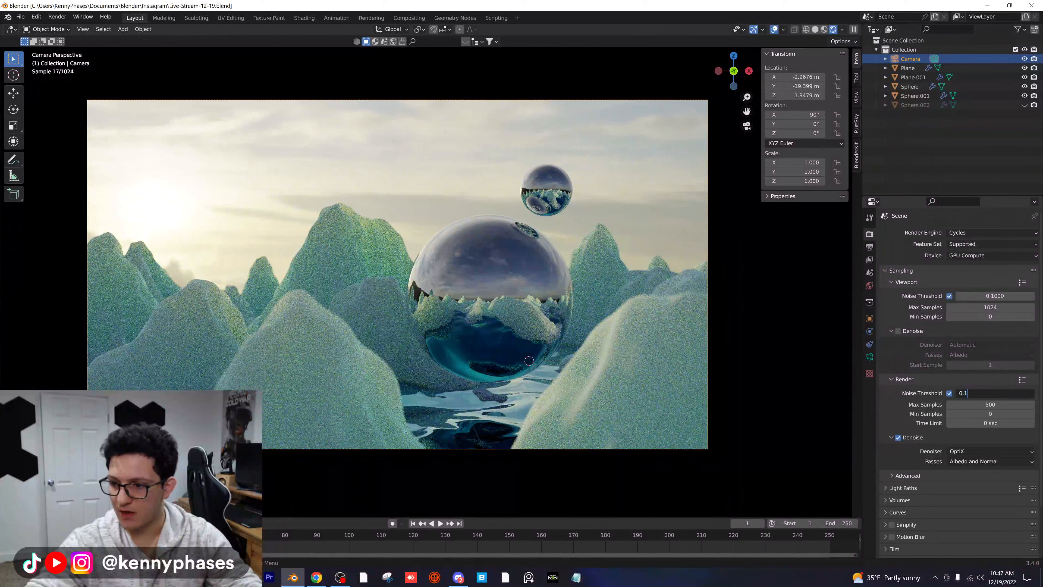
key(BackSpace)
text(01)
key(Return)
key(ctrl+s)
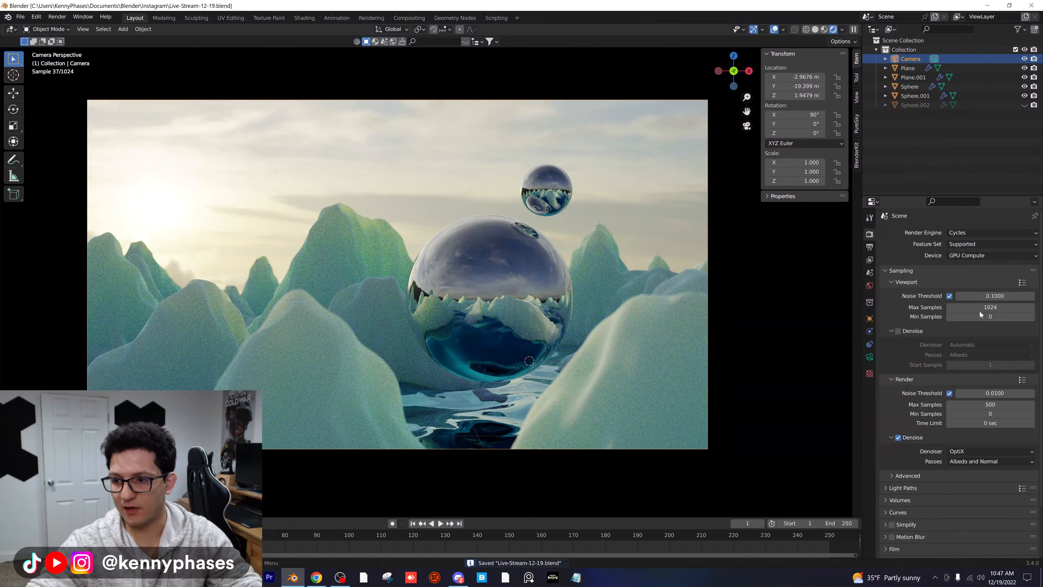
Set the output resolution percentage to 100% and save the file
click(869, 247)
click(991, 266)
text(100)
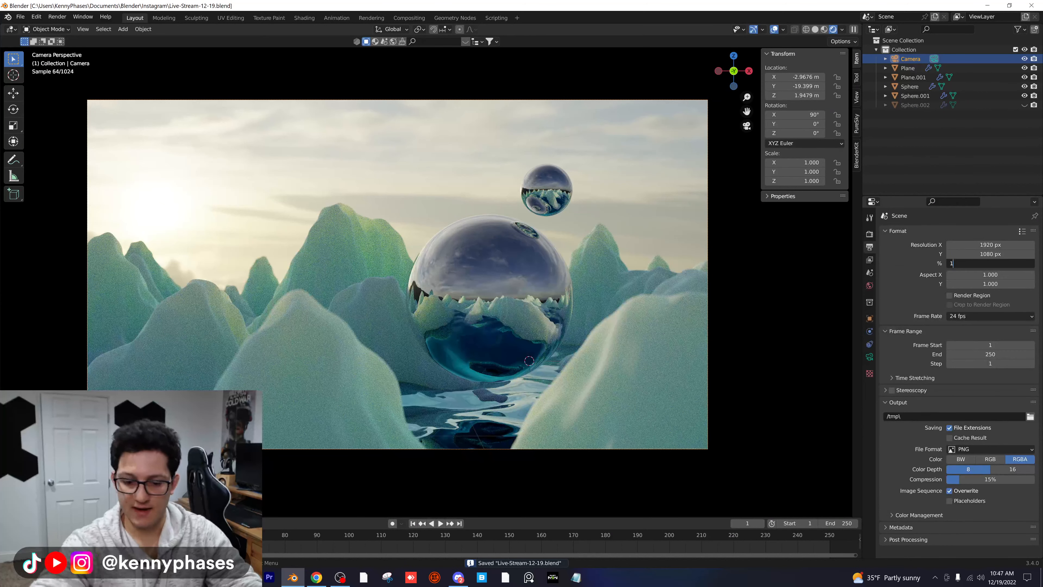
key(Return)
key(ctrl+s)
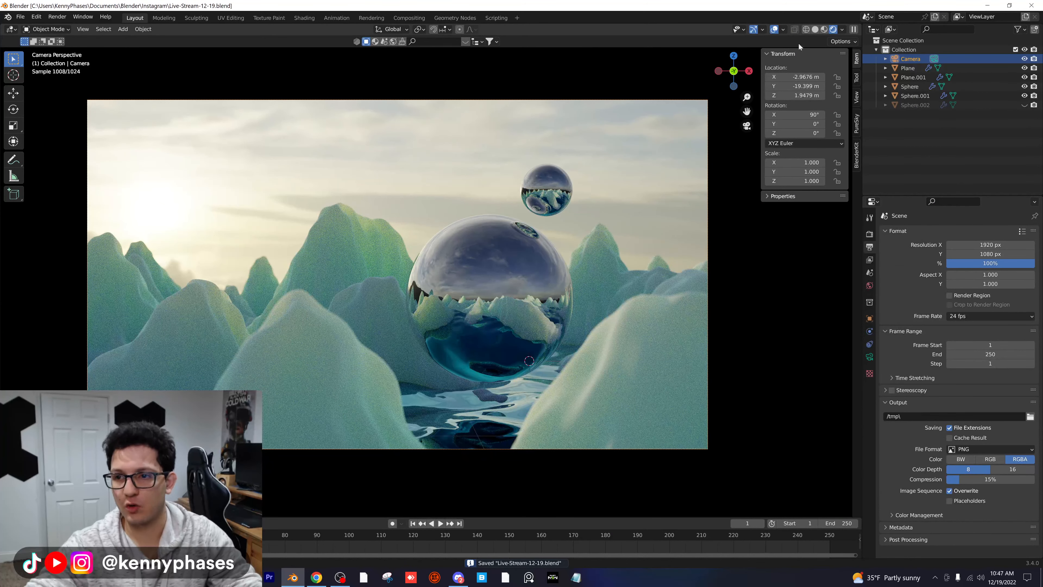
Switch the viewport to solid shading, render the still image again and move and slightly enlarge the render window
click(815, 29)
click(57, 17)
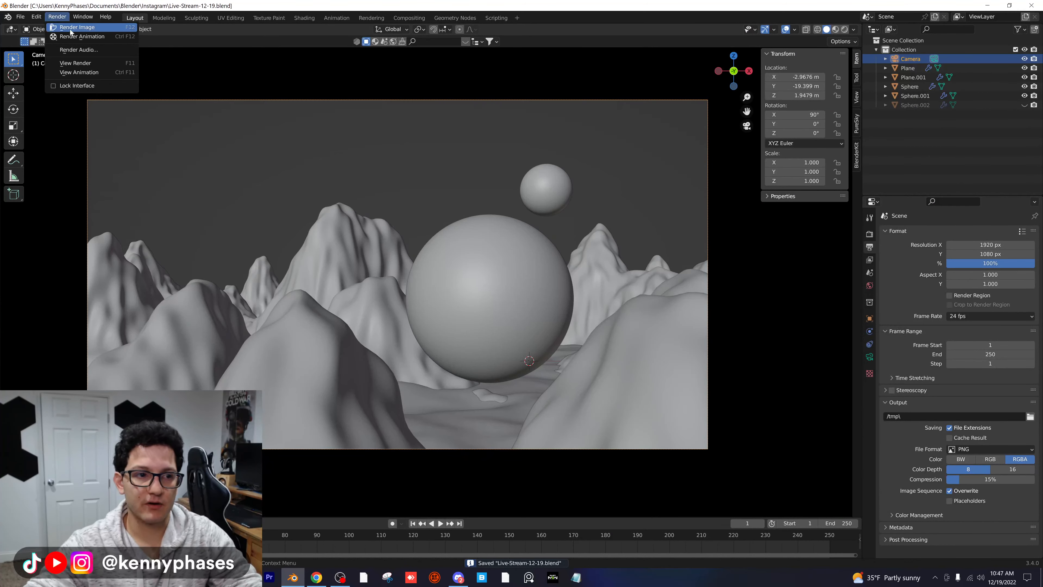
click(71, 33)
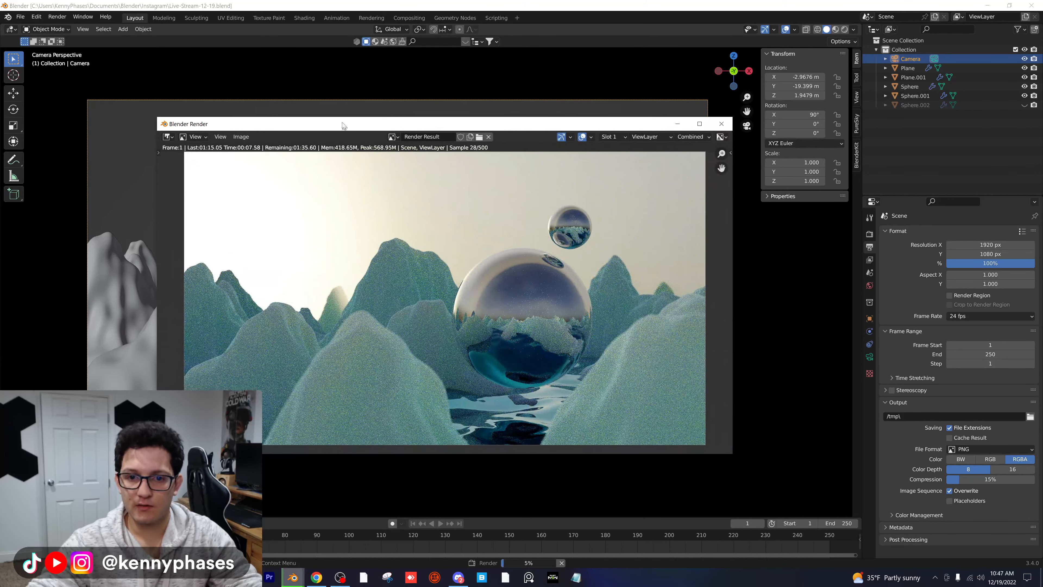
drag(344, 125, 345, 108)
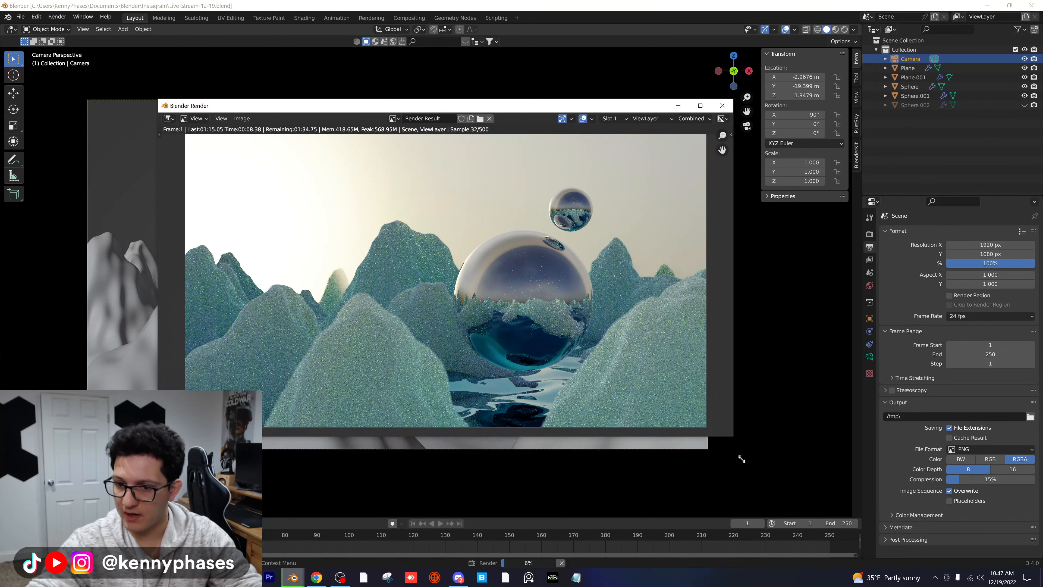
drag(741, 459, 748, 465)
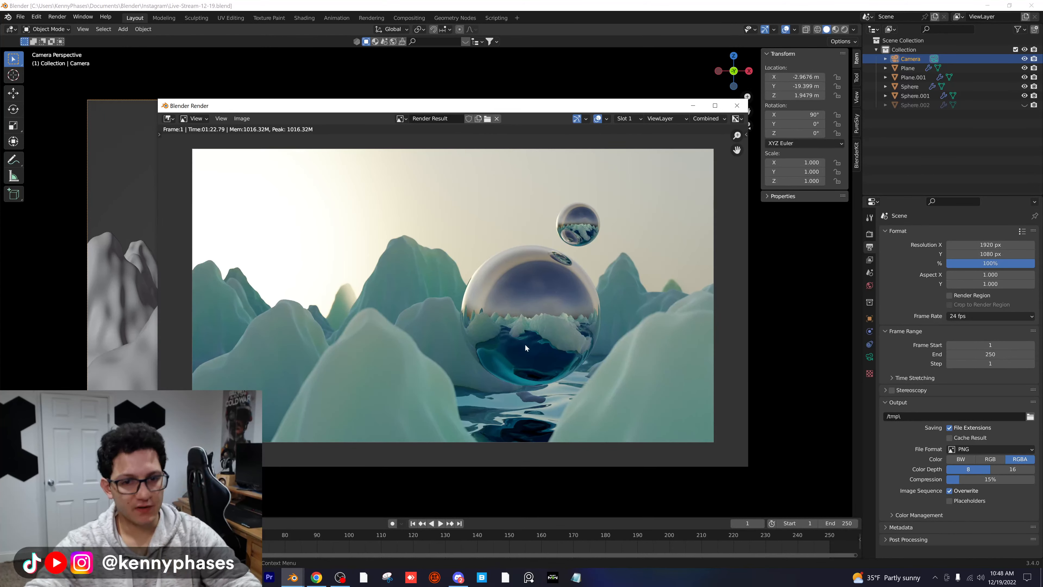
Enlarge the render window further and examine the new render's mountains, spheres and water
scroll(505, 348, up, 1)
scroll(496, 346, down, 1)
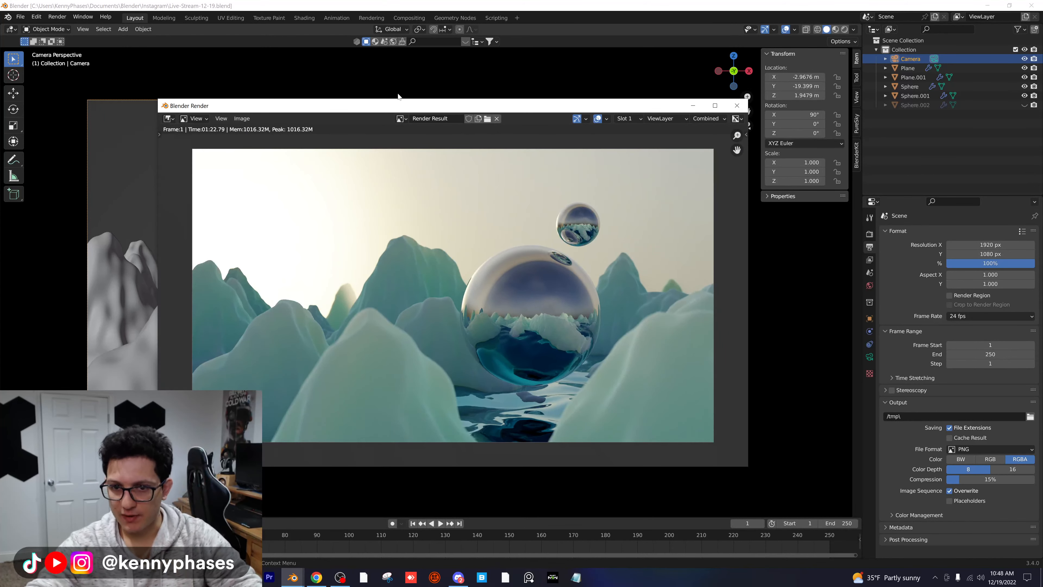
drag(408, 103, 371, 93)
drag(709, 456, 806, 513)
scroll(653, 396, down, 1)
scroll(635, 391, up, 1)
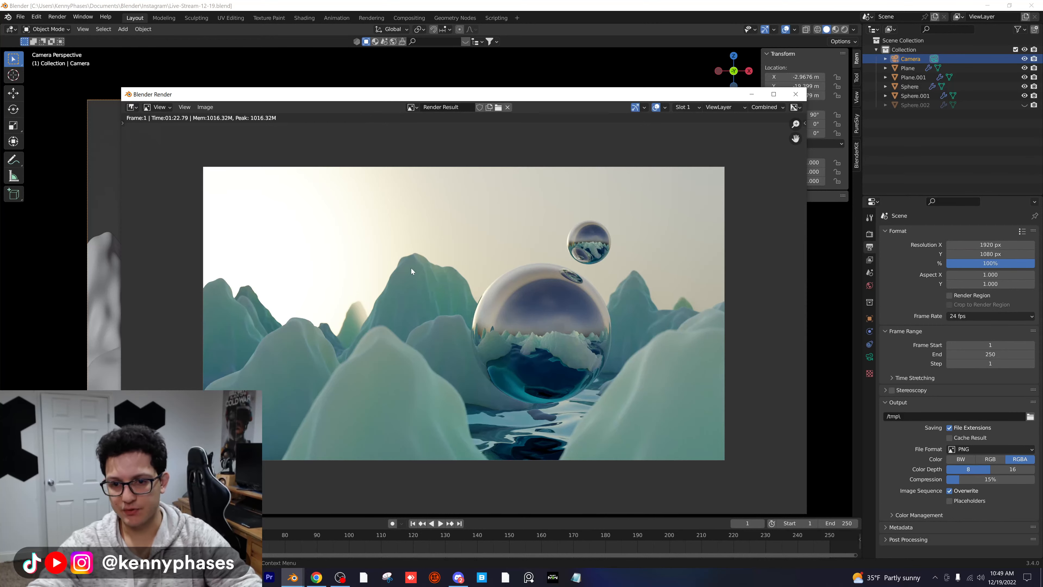
scroll(411, 268, up, 1)
scroll(473, 351, down, 2)
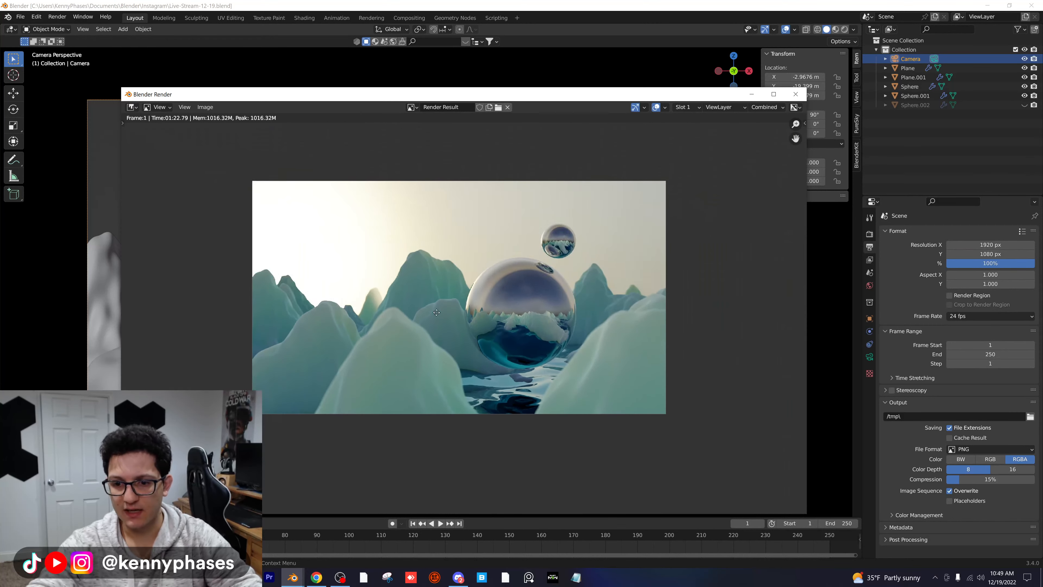
scroll(435, 322, up, 1)
middle_drag(435, 322, 547, 314)
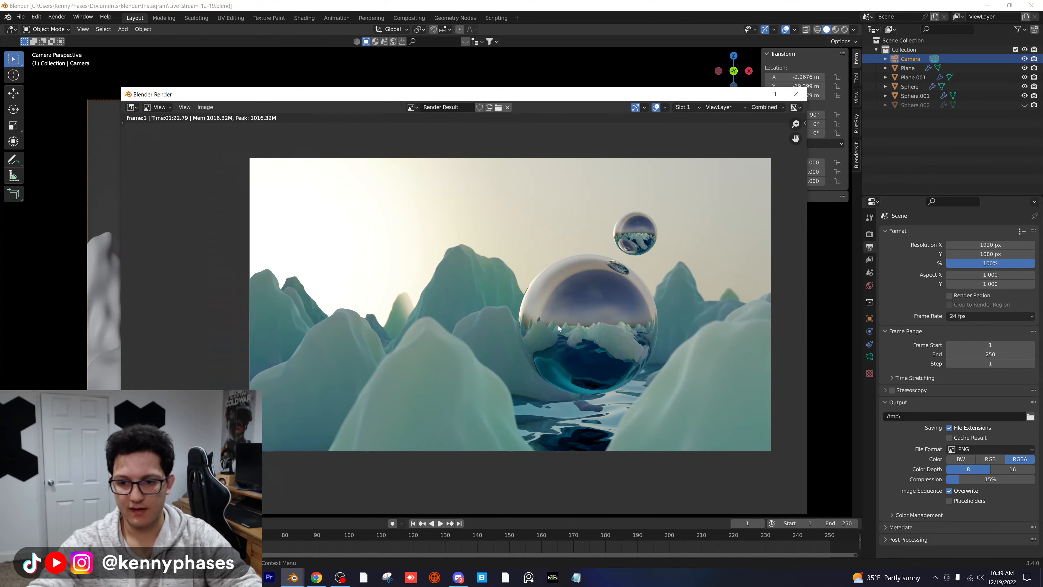